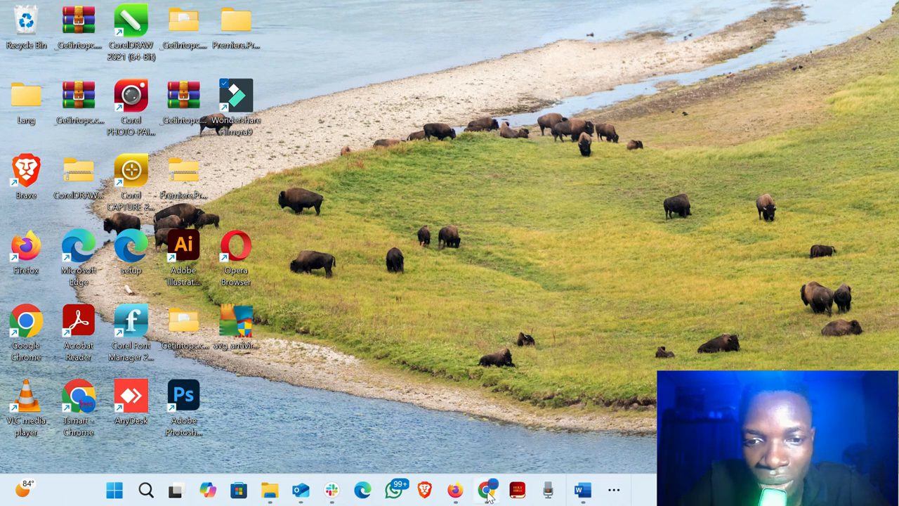
# - Switch to Firefox and close the open Fiverr tab
pyautogui.click(478, 466)
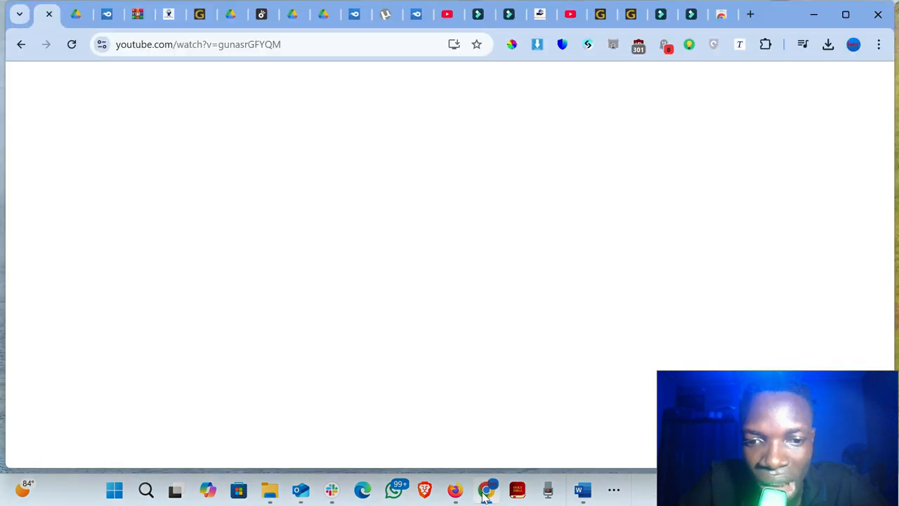
pyautogui.moveTo(487, 494)
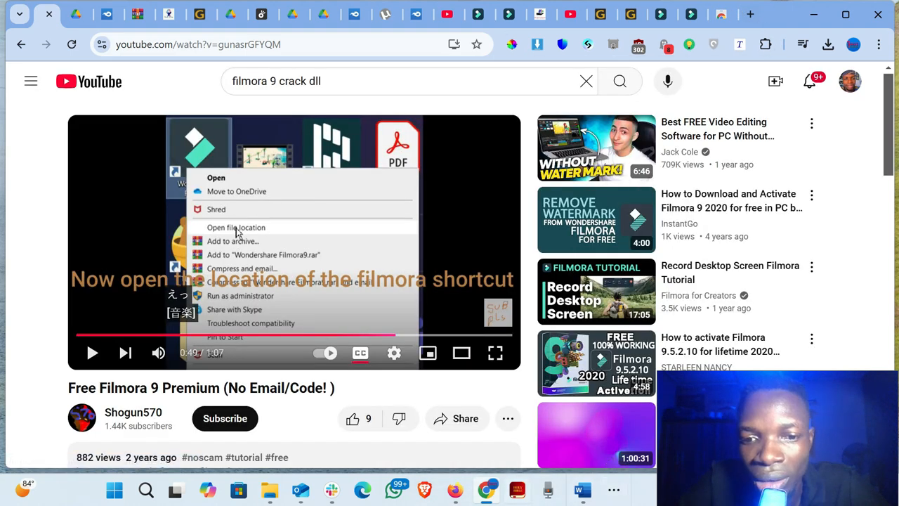
pyautogui.click(454, 491)
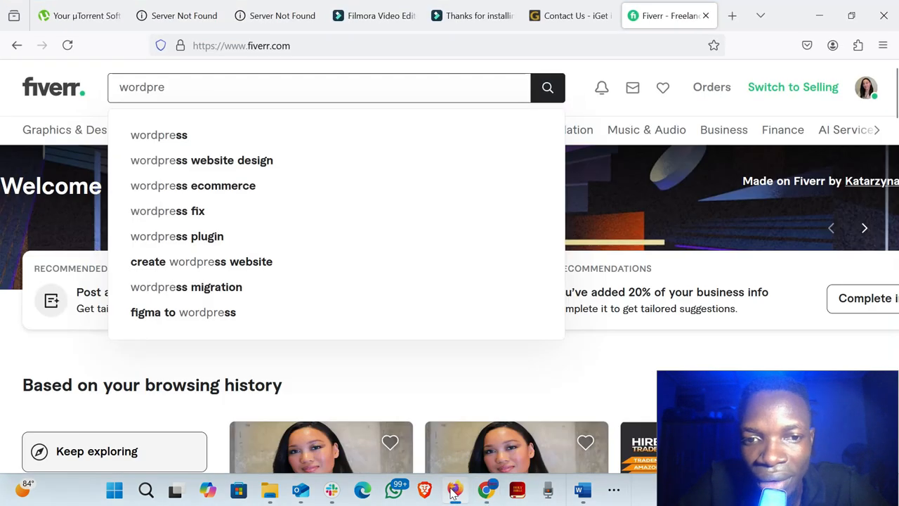
pyautogui.click(706, 15)
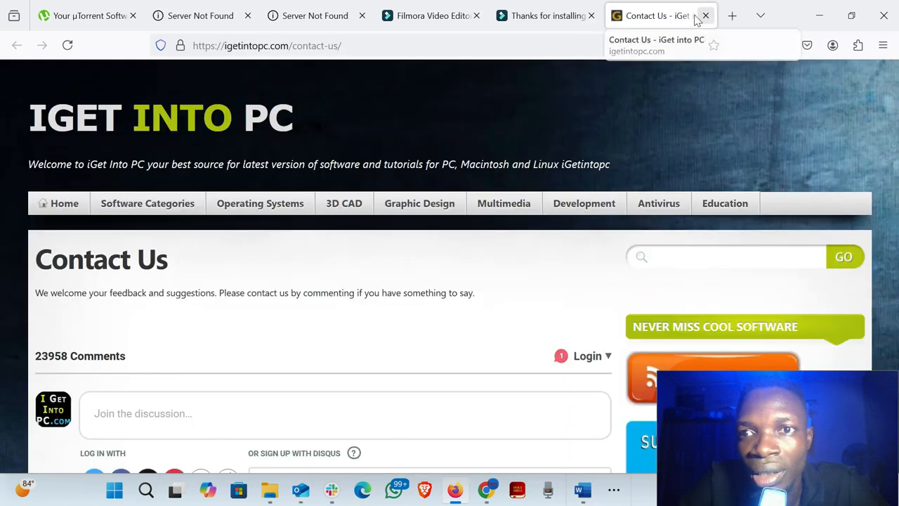
# - Load fiverr.com in a new browser tab
pyautogui.click(730, 15)
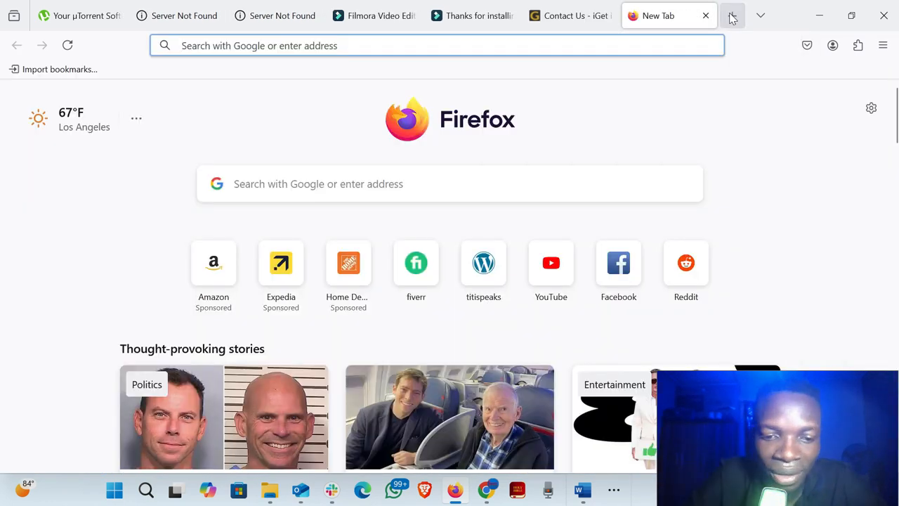
pyautogui.write('fiverr.com/')
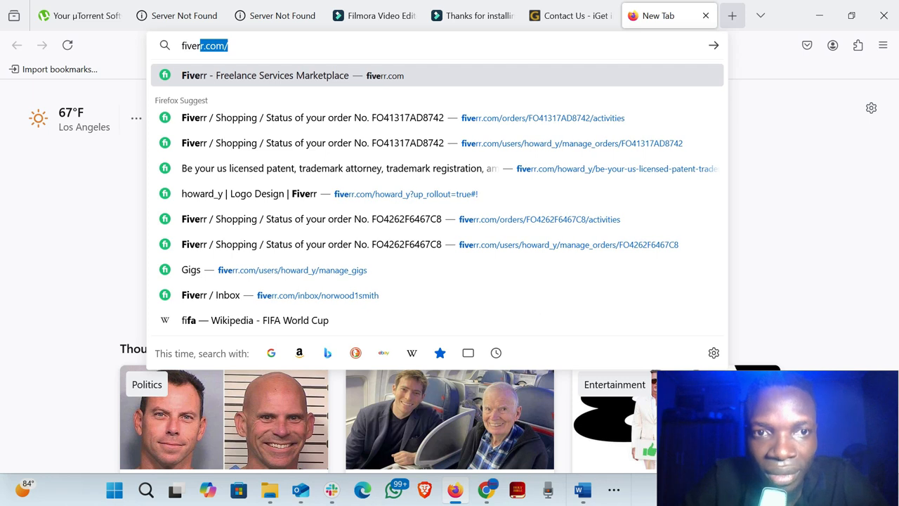
pyautogui.press('Right')
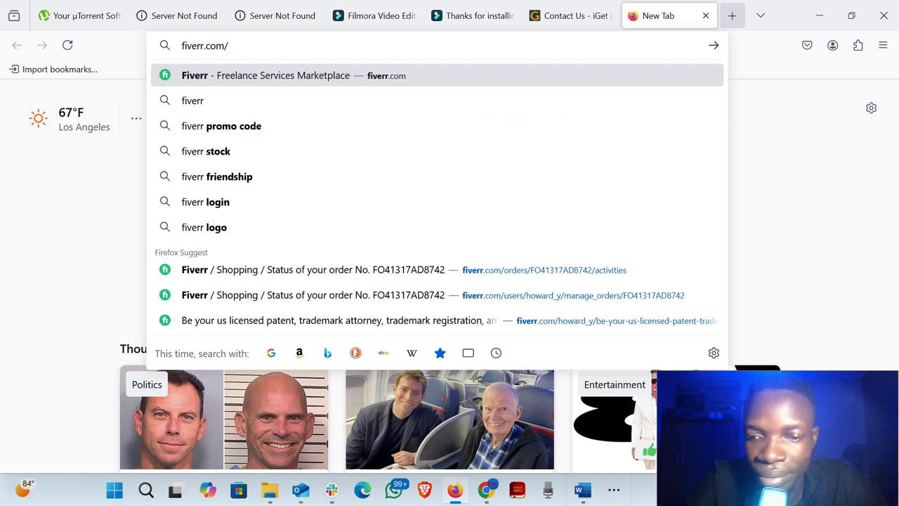
pyautogui.press('Return')
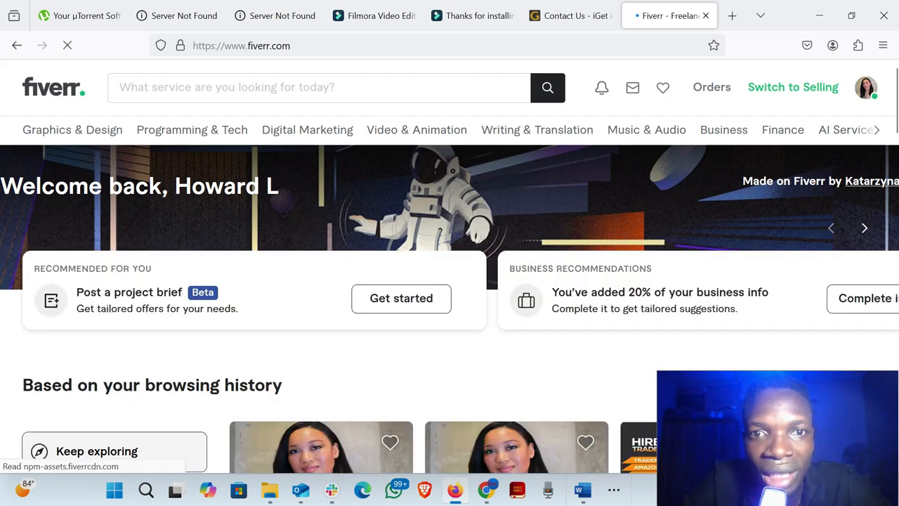
# - Search Fiverr for the suggested phrase "wordpress website design"
pyautogui.click(241, 87)
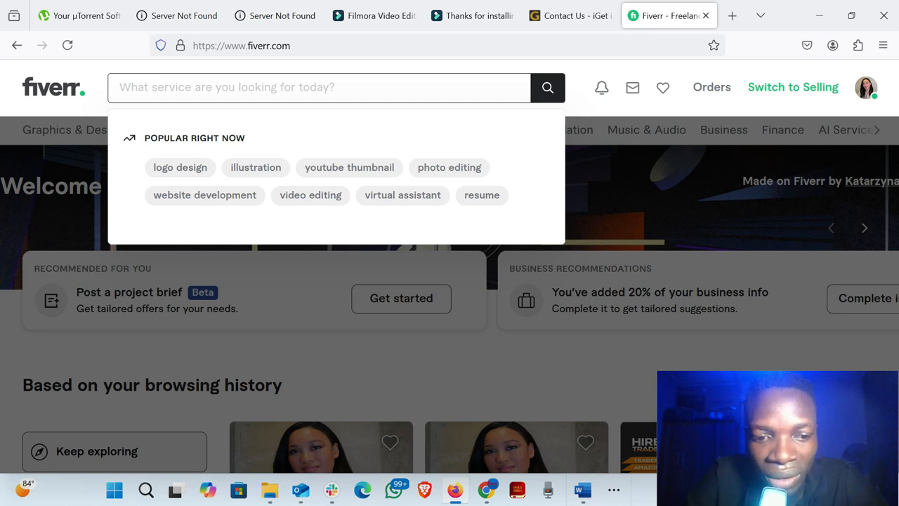
pyautogui.write('word')
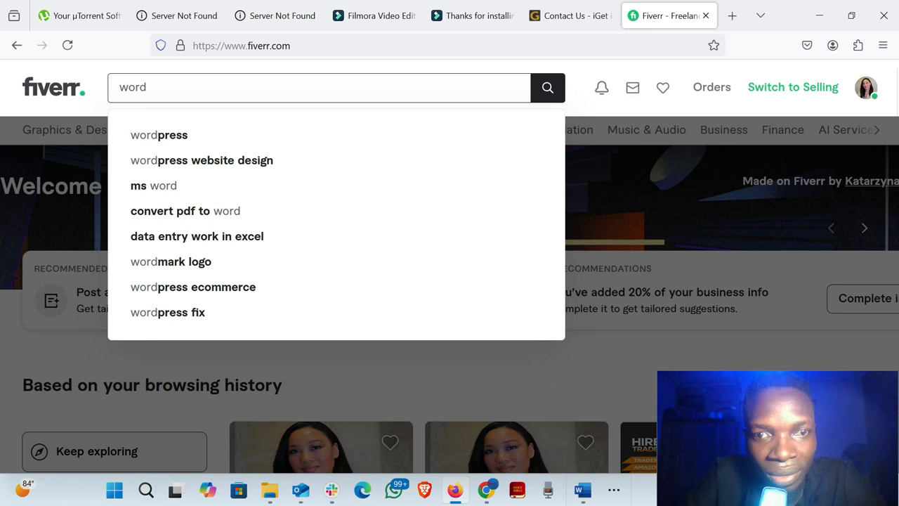
pyautogui.write('pre')
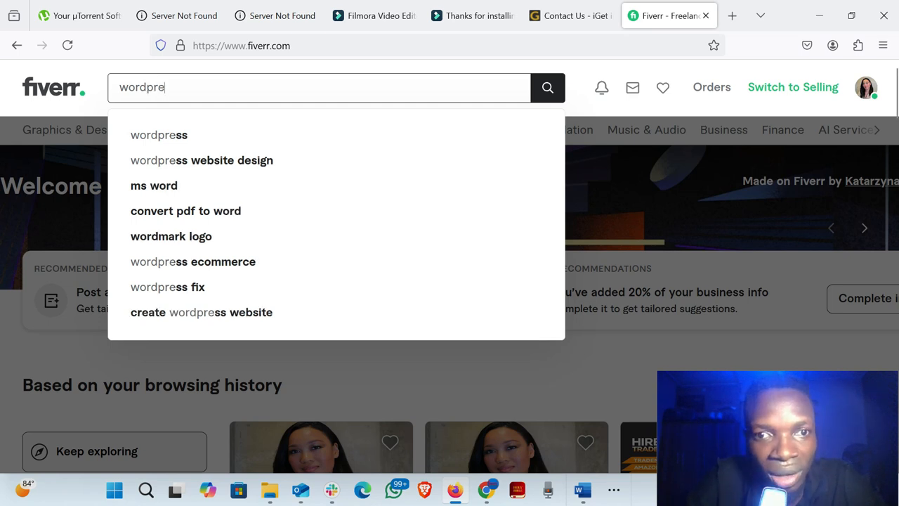
pyautogui.click(200, 163)
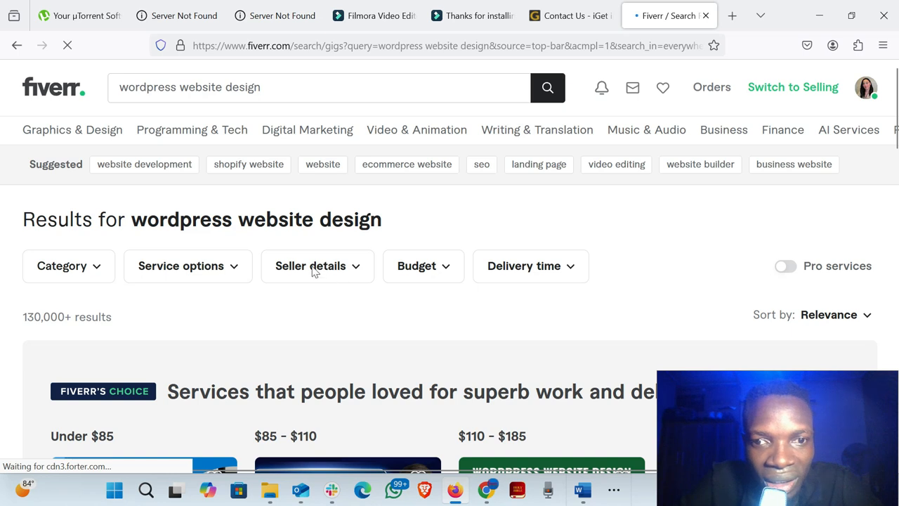
# - Browse the search results and compare the gigs' thumbnail images, titles, ratings and starting prices
pyautogui.scroll(-6, 344, 281)
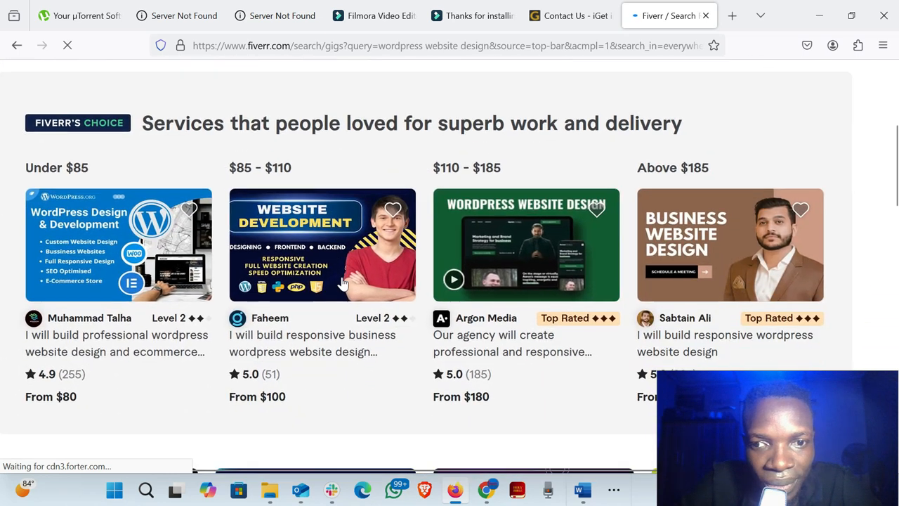
pyautogui.scroll(-1, 344, 282)
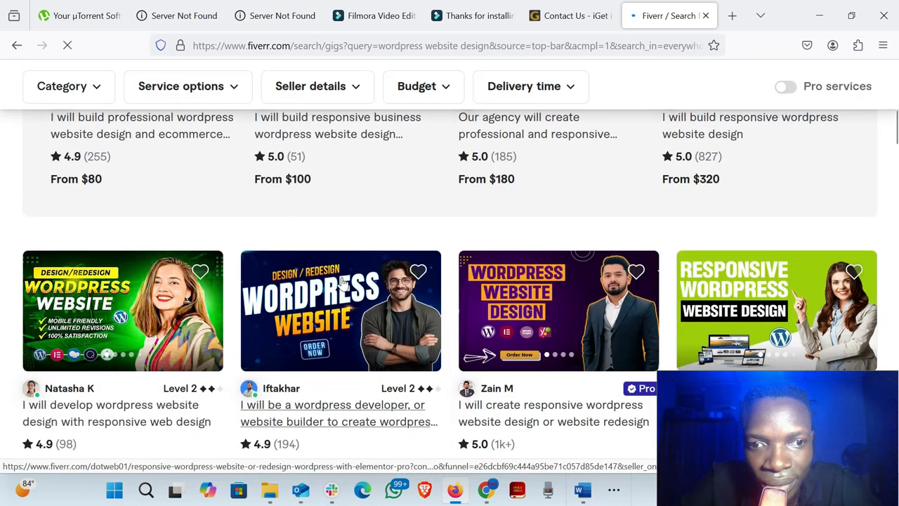
pyautogui.scroll(-3, 344, 282)
pyautogui.scroll(1, 344, 282)
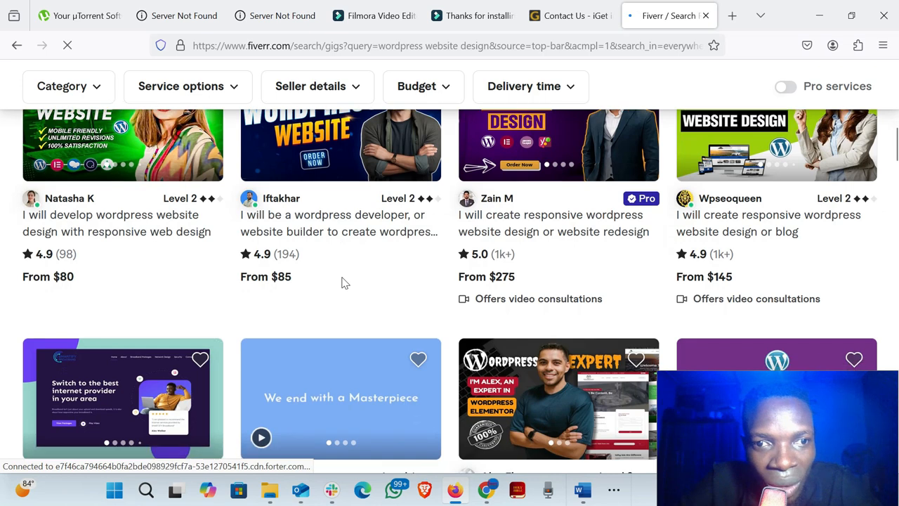
pyautogui.scroll(-5, 344, 282)
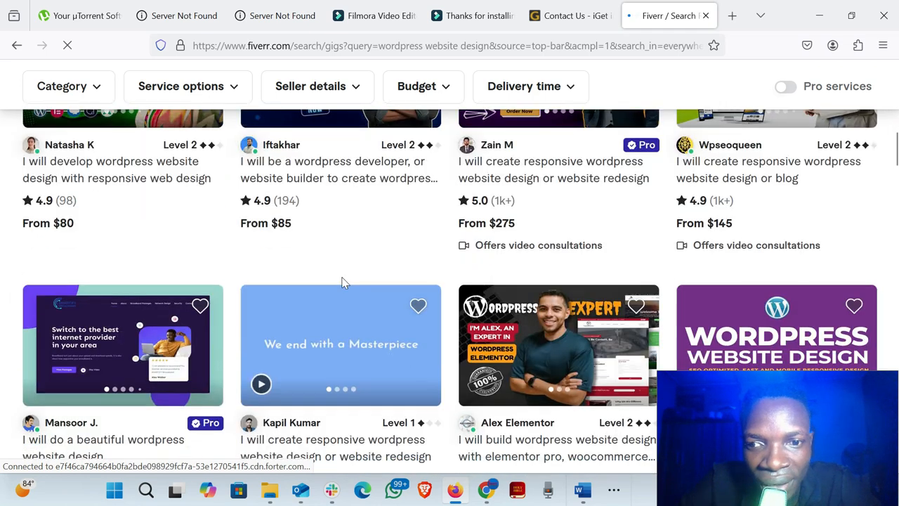
pyautogui.scroll(-6, 343, 282)
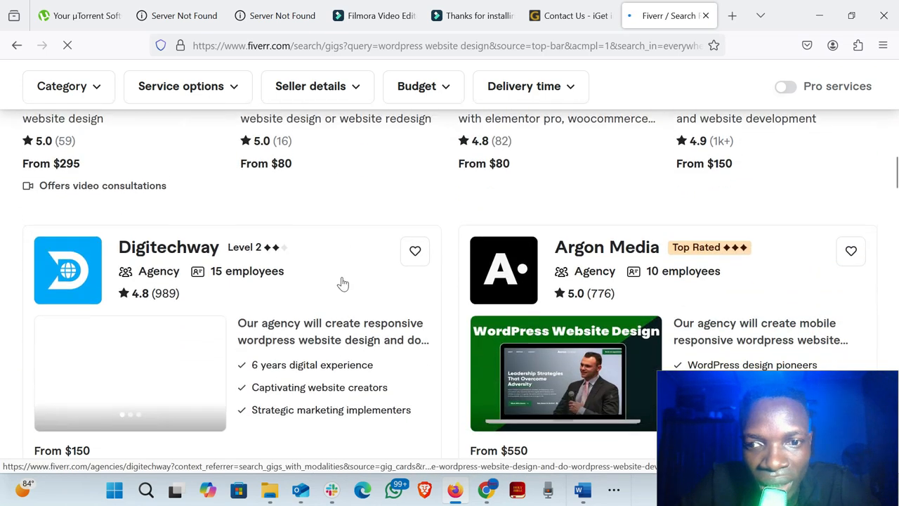
pyautogui.scroll(-2, 342, 283)
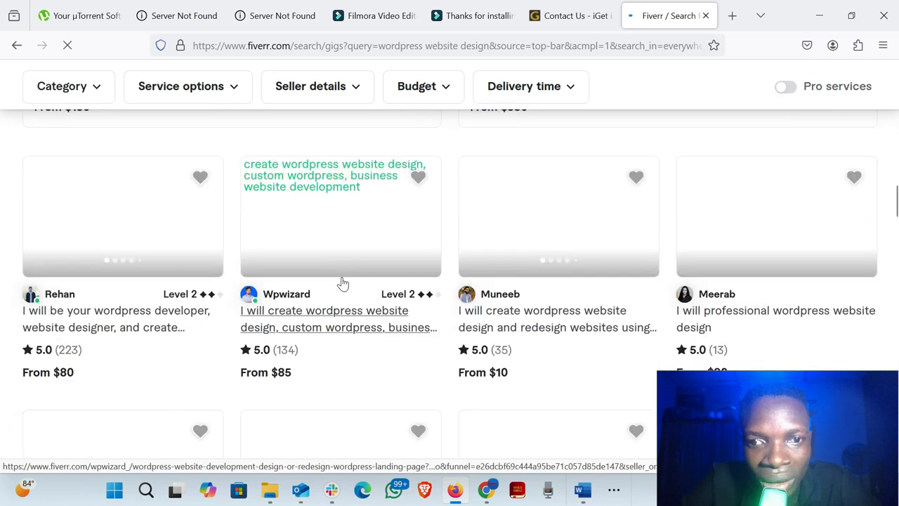
pyautogui.scroll(1, 343, 284)
pyautogui.scroll(4, 343, 283)
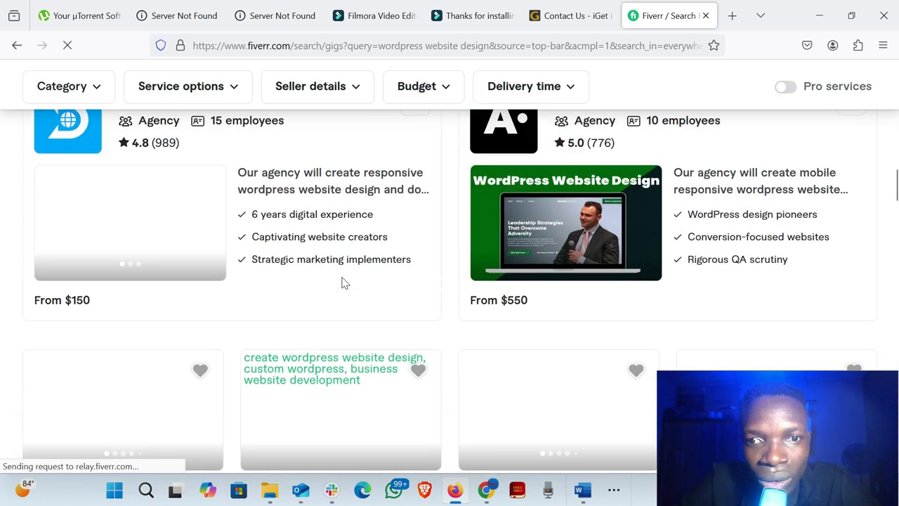
pyautogui.scroll(-5, 343, 281)
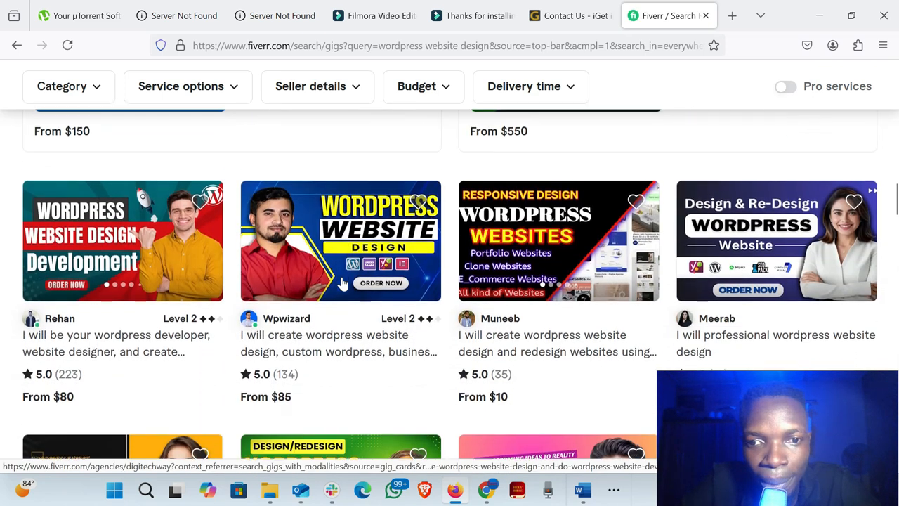
pyautogui.scroll(1, 343, 281)
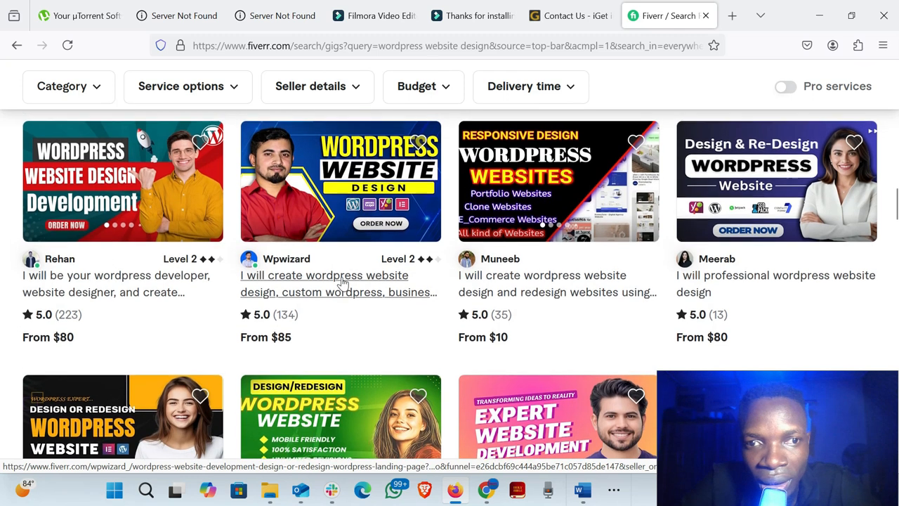
# - Open the "I will create wordpress website design, custom wordpress" gig in its own tab and return to the search results
pyautogui.scroll(-1, 343, 282)
pyautogui.click(343, 281)
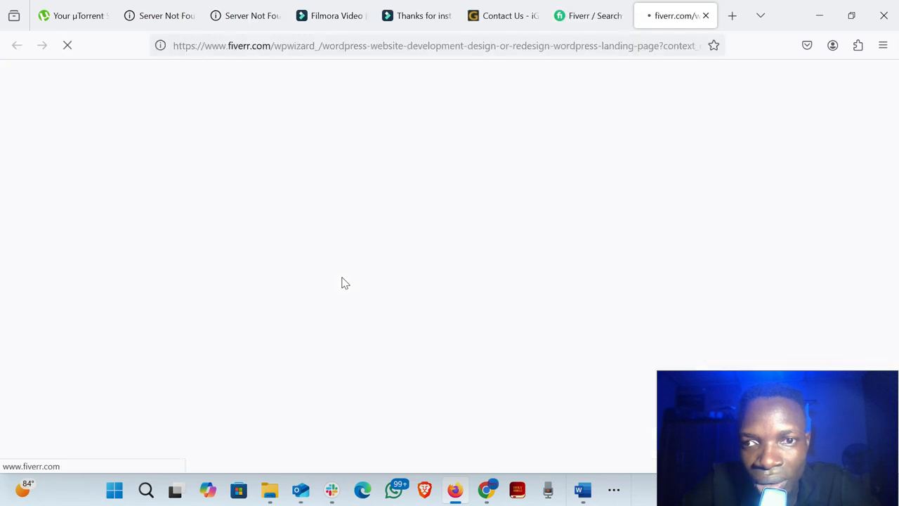
pyautogui.click(573, 18)
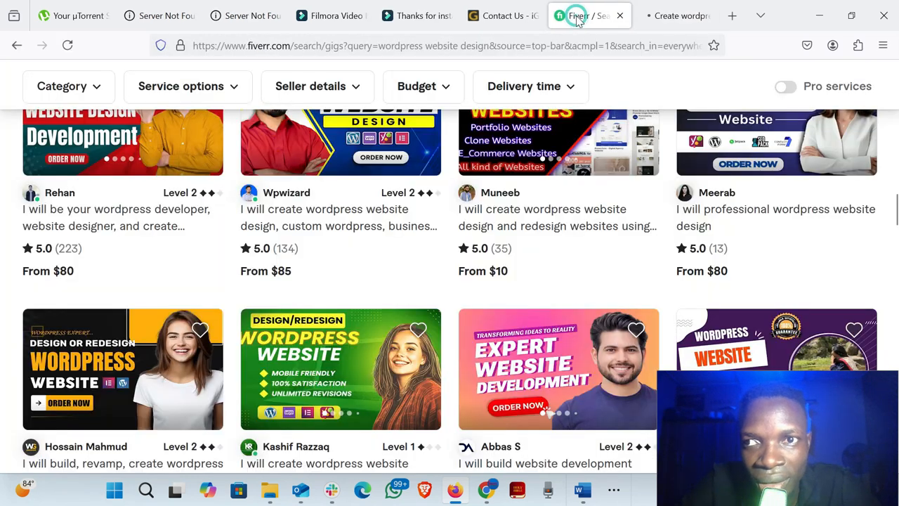
# - Open the "I will build responsive wordpress website design and blog website" gig in a new tab and switch to it
pyautogui.scroll(-3, 546, 260)
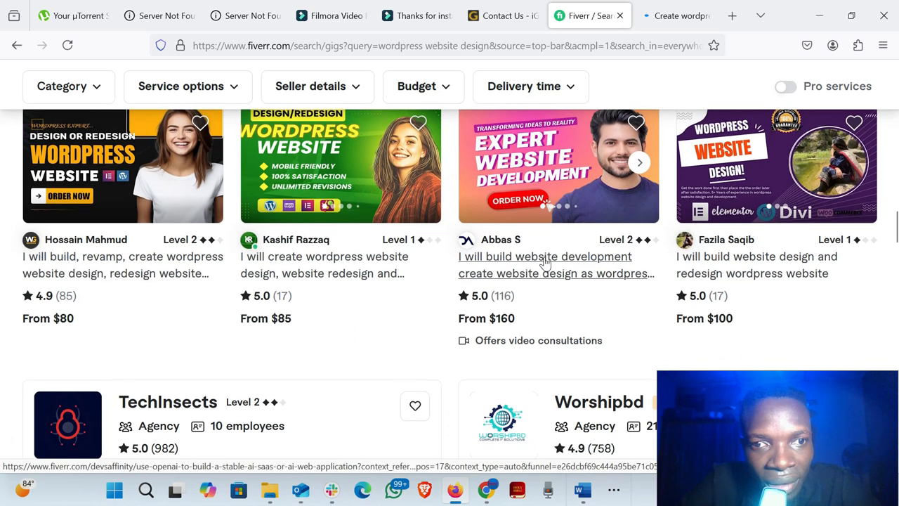
pyautogui.scroll(1, 545, 261)
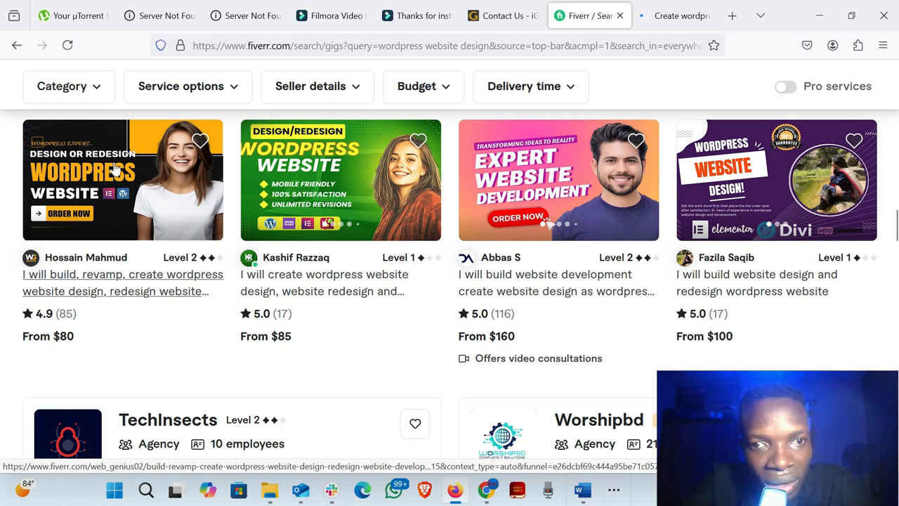
pyautogui.scroll(-1, 355, 248)
pyautogui.scroll(-6, 355, 248)
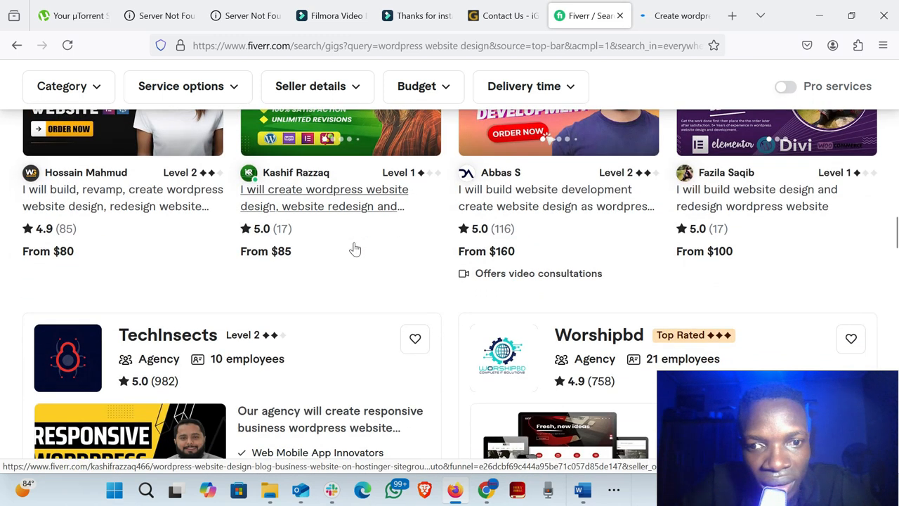
pyautogui.scroll(2, 355, 247)
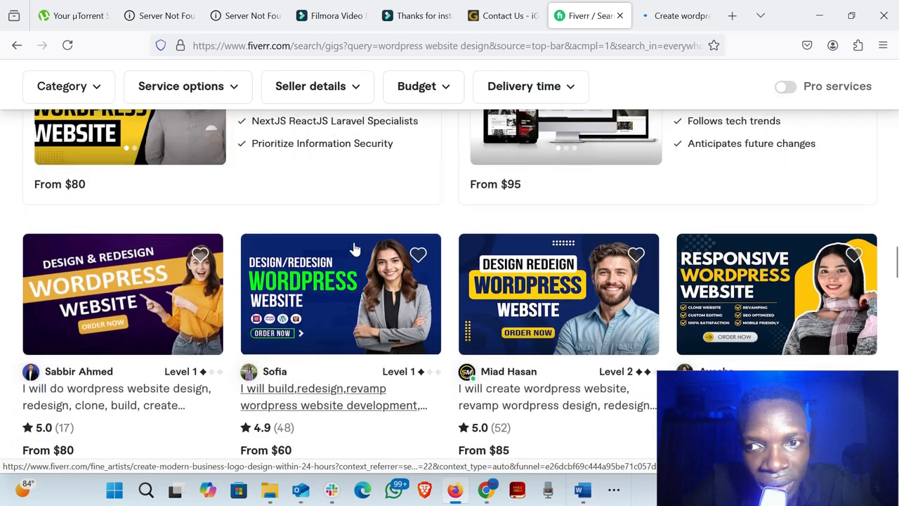
pyautogui.scroll(-3, 355, 248)
pyautogui.scroll(-1, 355, 248)
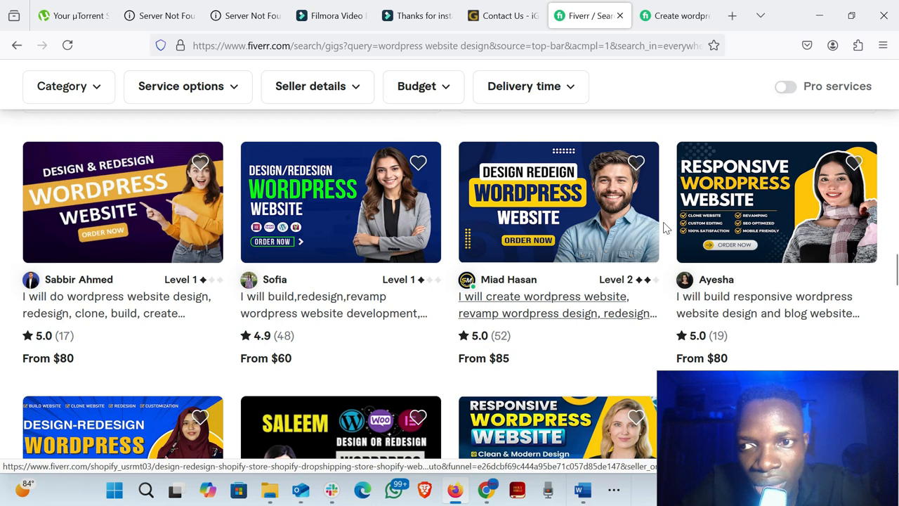
pyautogui.rightClick(757, 219)
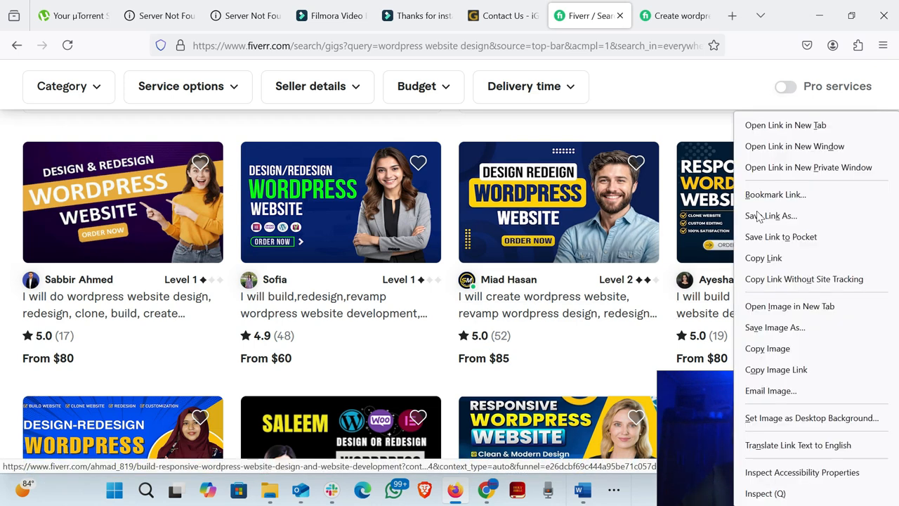
pyautogui.click(780, 126)
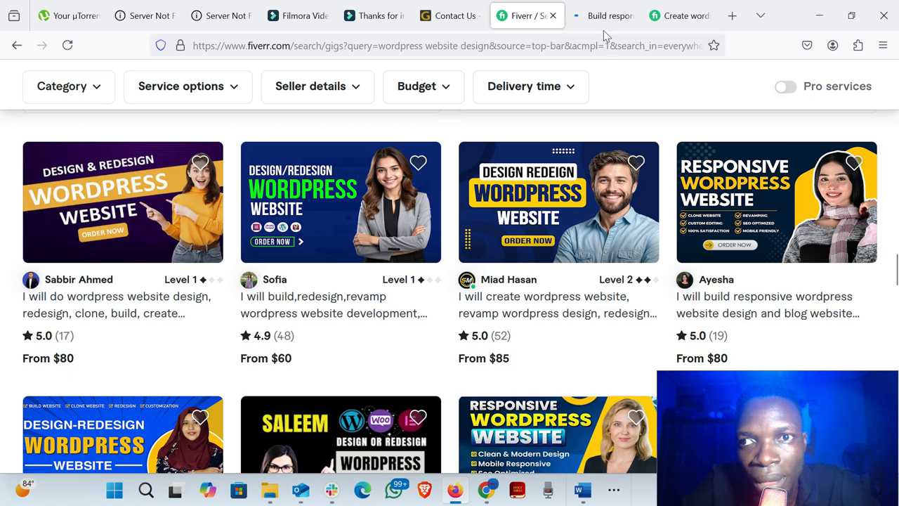
pyautogui.moveTo(597, 25)
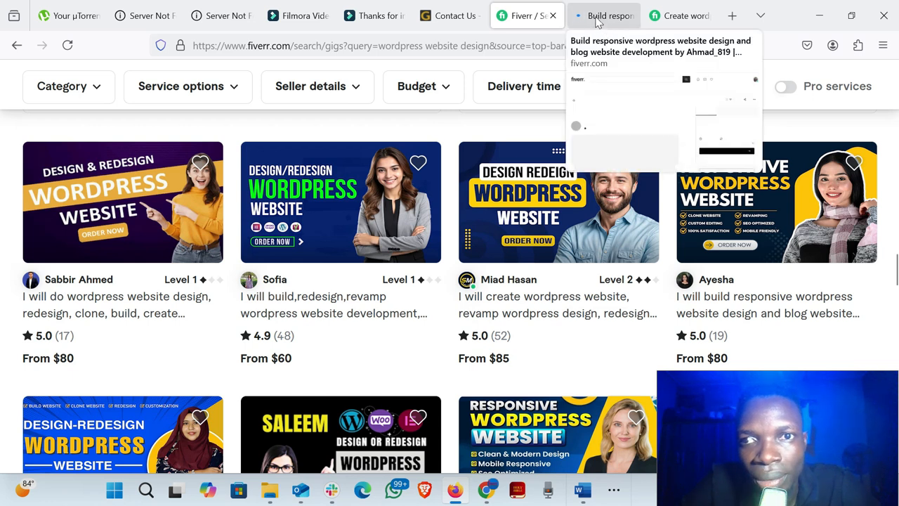
pyautogui.click(597, 17)
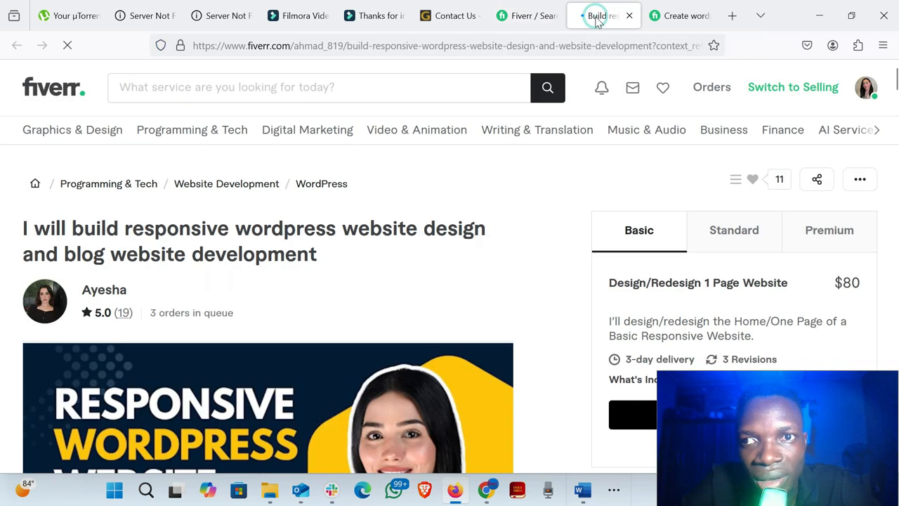
# - Examine the gig page's title, seller rating, cover image and Basic package
pyautogui.scroll(-3, 477, 184)
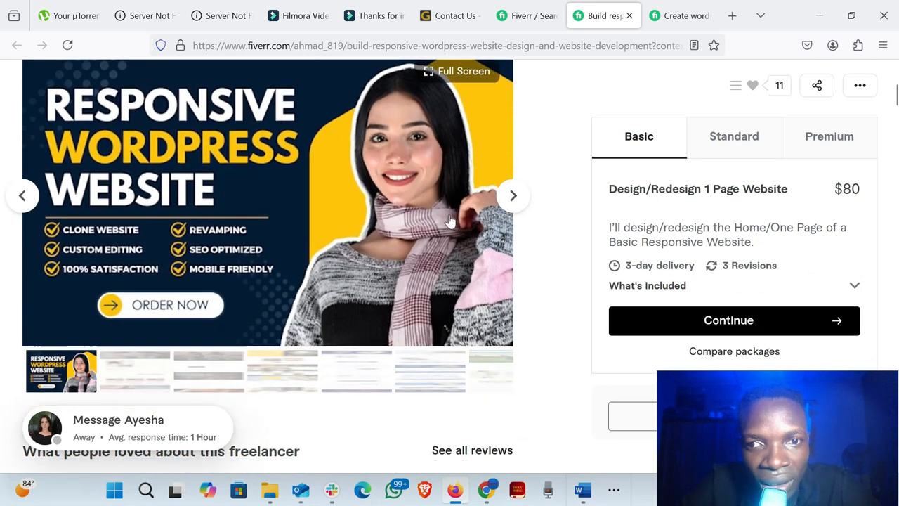
pyautogui.scroll(1, 453, 214)
pyautogui.scroll(-1, 452, 213)
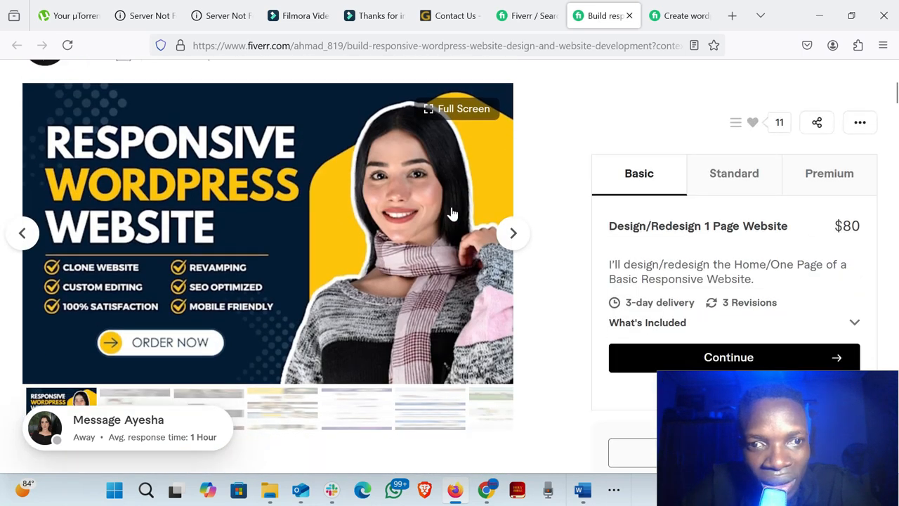
pyautogui.scroll(2, 309, 200)
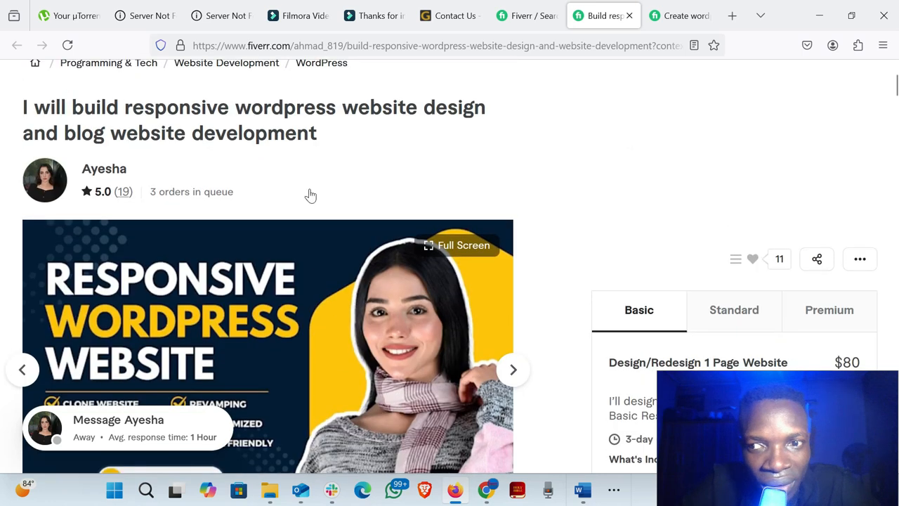
# - Study the gig's cover image closely, examining its headline, service checklist, order-now graphic, portrait and overall layout
pyautogui.scroll(-1, 309, 196)
pyautogui.scroll(1, 310, 194)
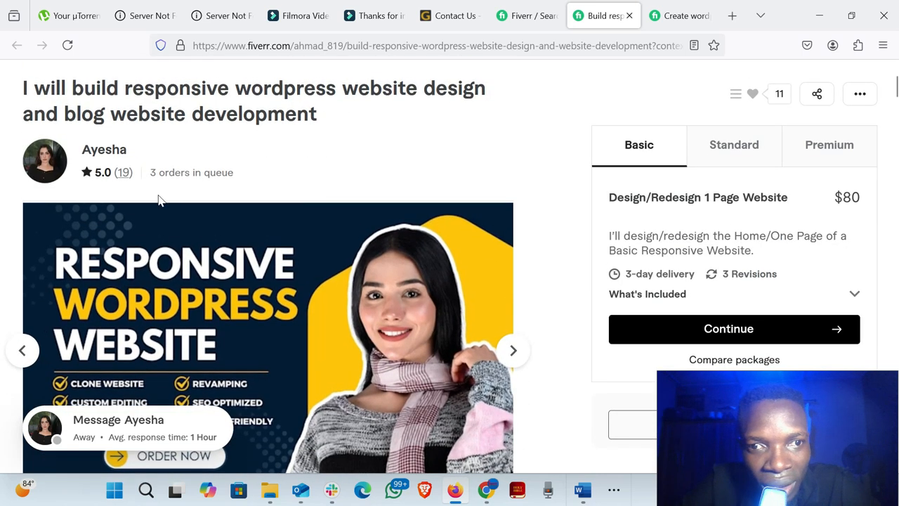
pyautogui.scroll(-2, 338, 276)
pyautogui.scroll(-1, 338, 277)
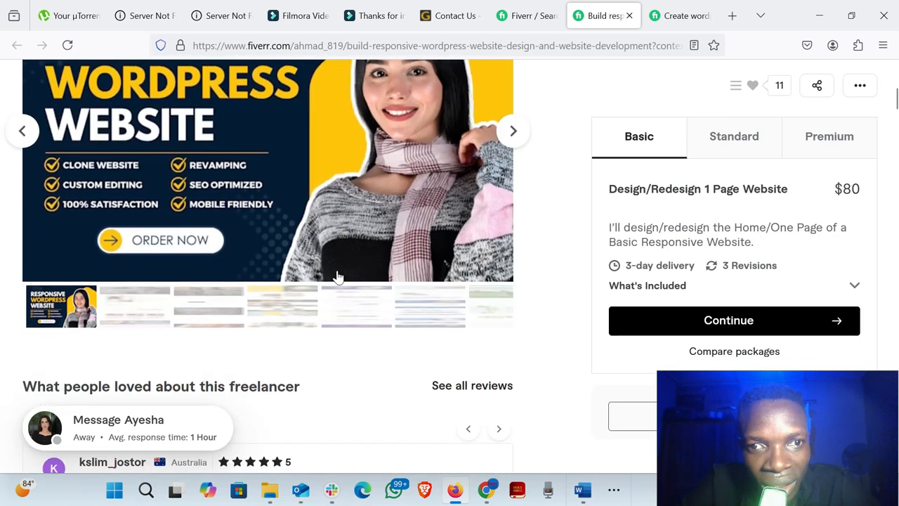
pyautogui.scroll(2, 337, 278)
pyautogui.scroll(-1, 330, 276)
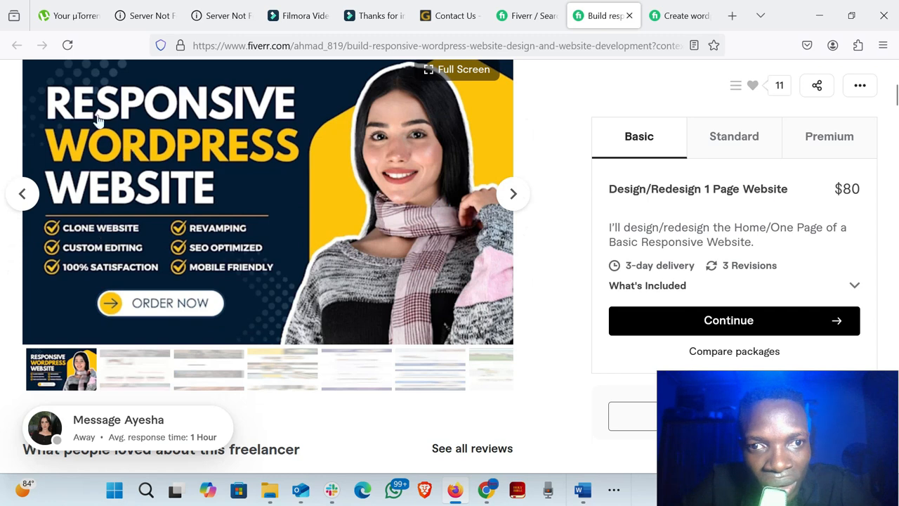
pyautogui.scroll(1, 247, 180)
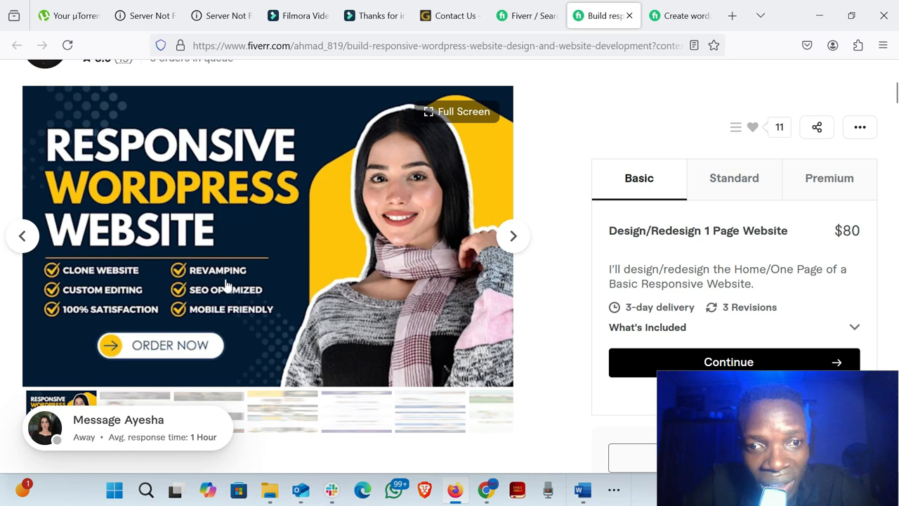
pyautogui.scroll(2, 324, 219)
pyautogui.scroll(-2, 324, 220)
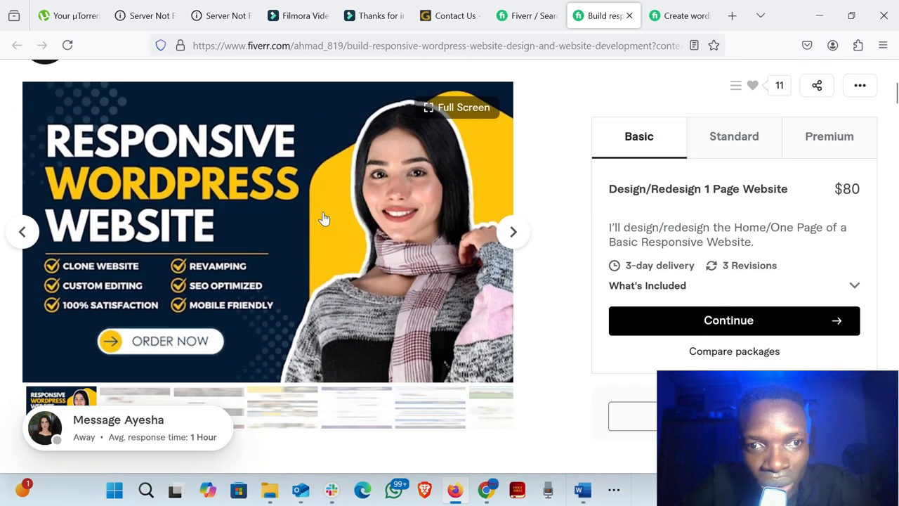
pyautogui.scroll(1, 323, 219)
pyautogui.scroll(-1, 324, 219)
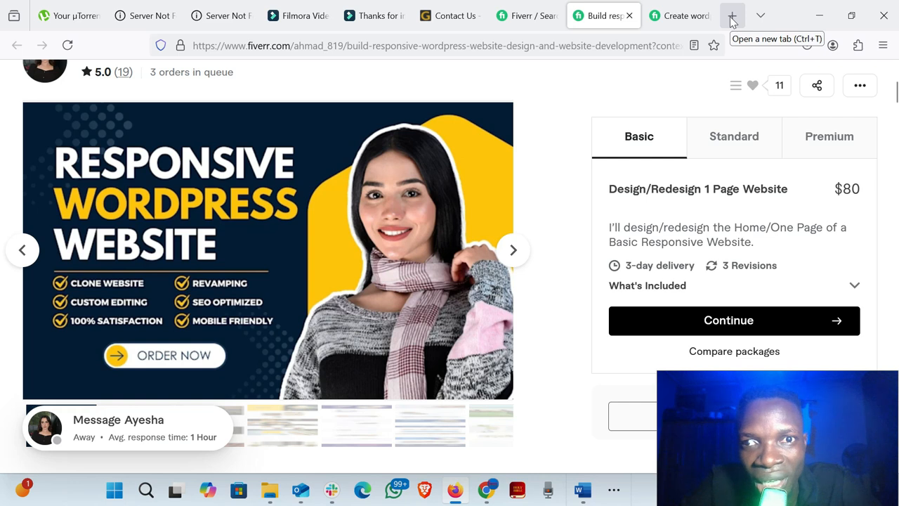
# - Minimise both open browser windows and launch CorelDRAW 2021 from the desktop
pyautogui.click(819, 18)
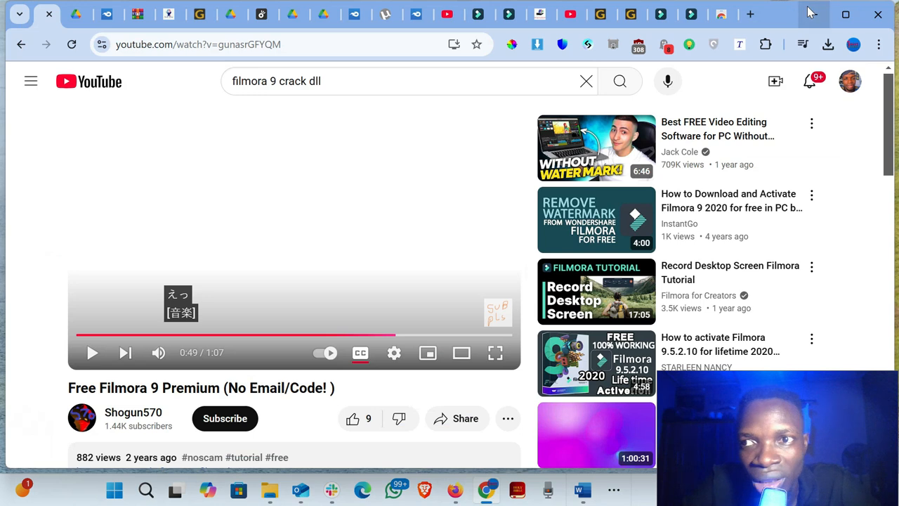
pyautogui.click(811, 12)
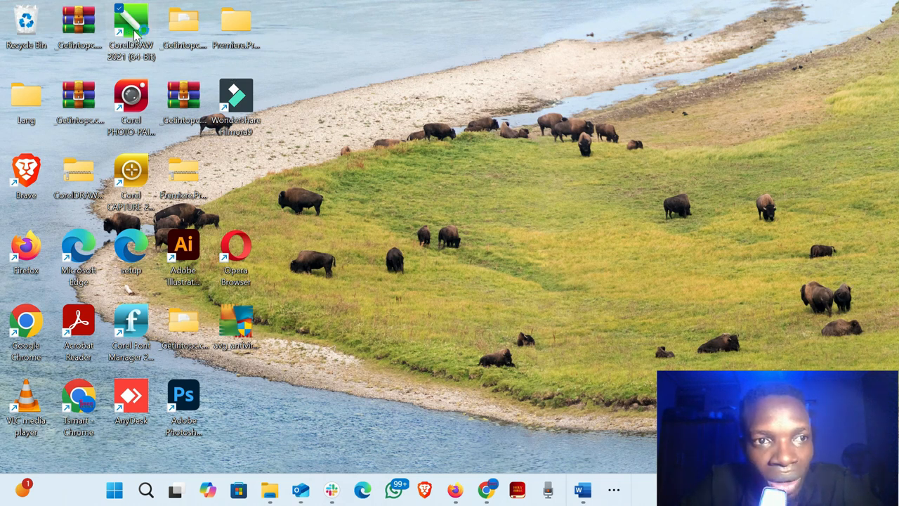
pyautogui.doubleClick(136, 33)
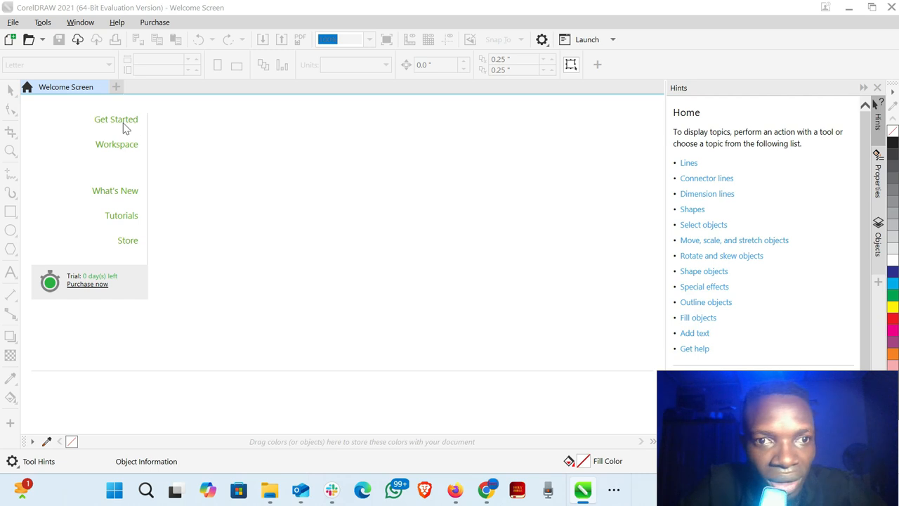
# - Start a new document and name it "The Freelance Guy"
pyautogui.click(125, 129)
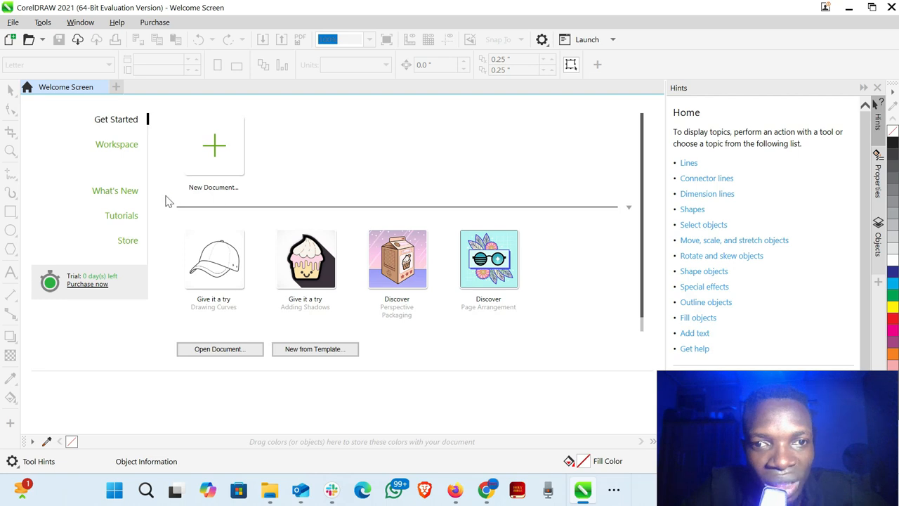
pyautogui.click(214, 156)
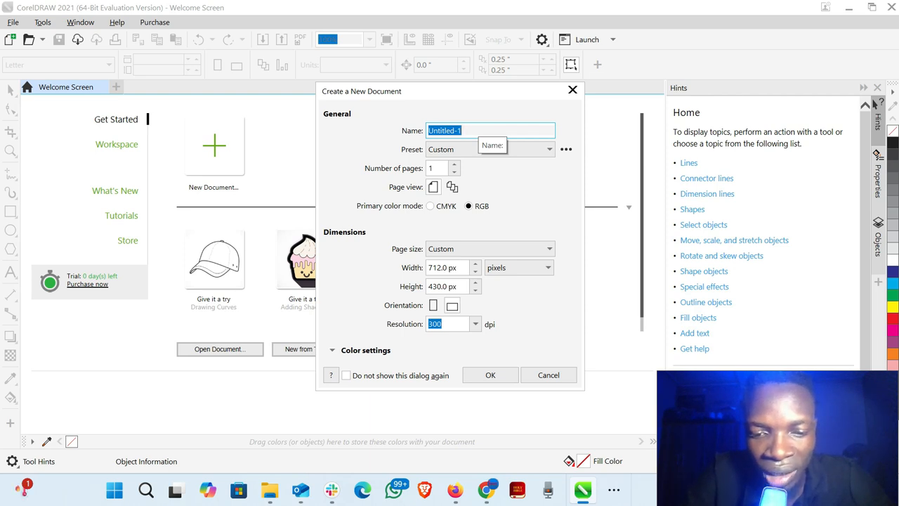
pyautogui.write('T')
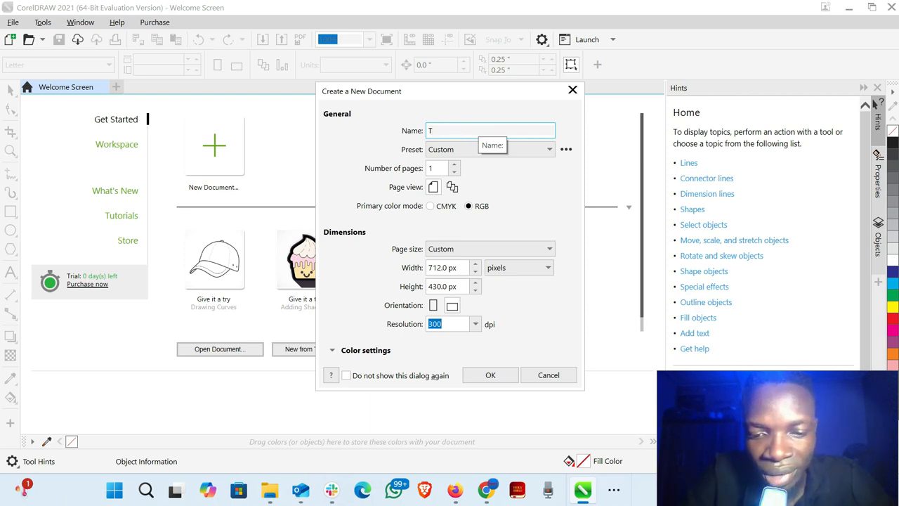
pyautogui.write('he Frr')
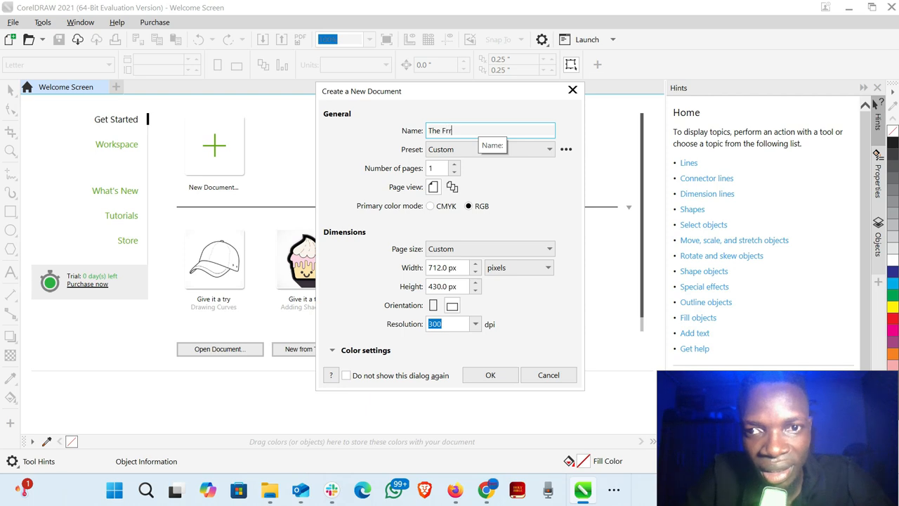
pyautogui.write('ee')
pyautogui.press('BackSpace')
pyautogui.press('BackSpace')
pyautogui.press('BackSpace')
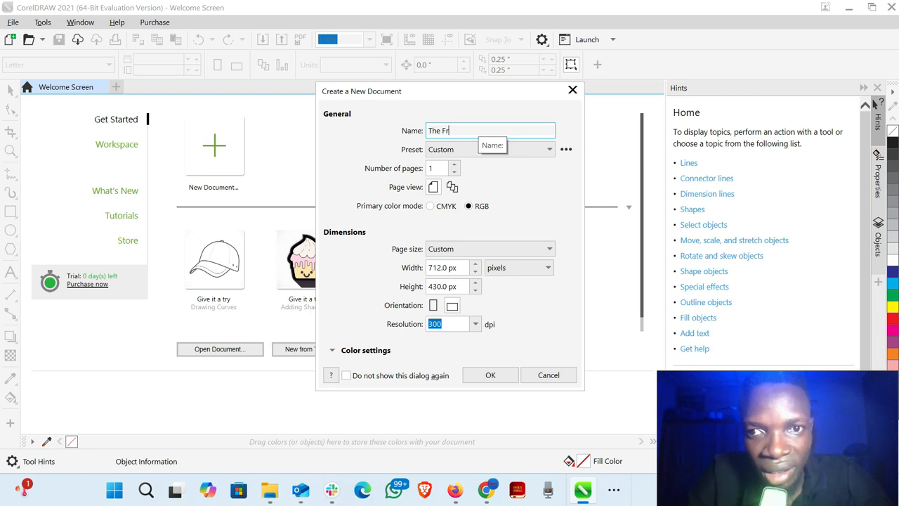
pyautogui.write('ee')
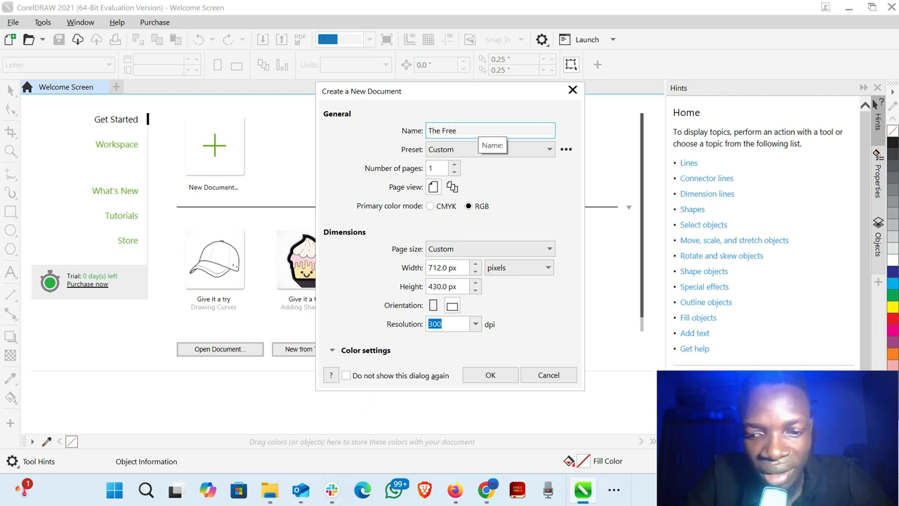
pyautogui.write('lance ')
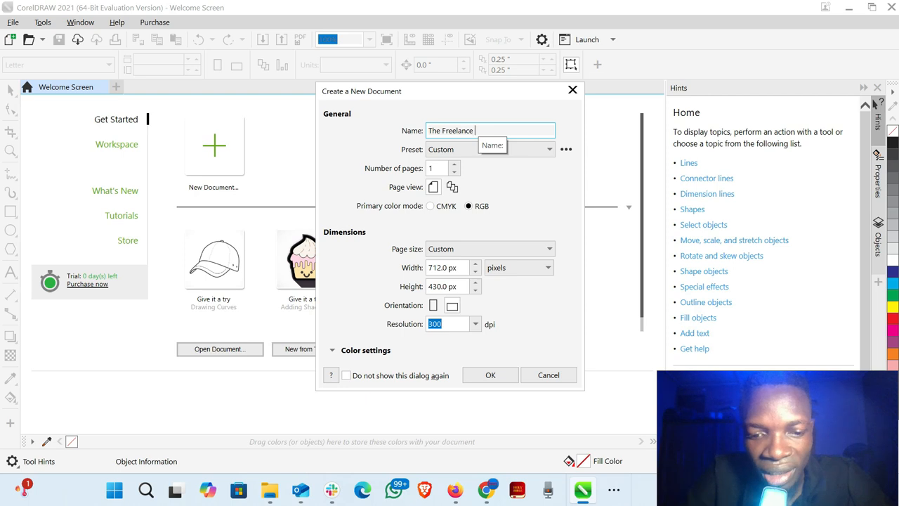
pyautogui.write('Guy')
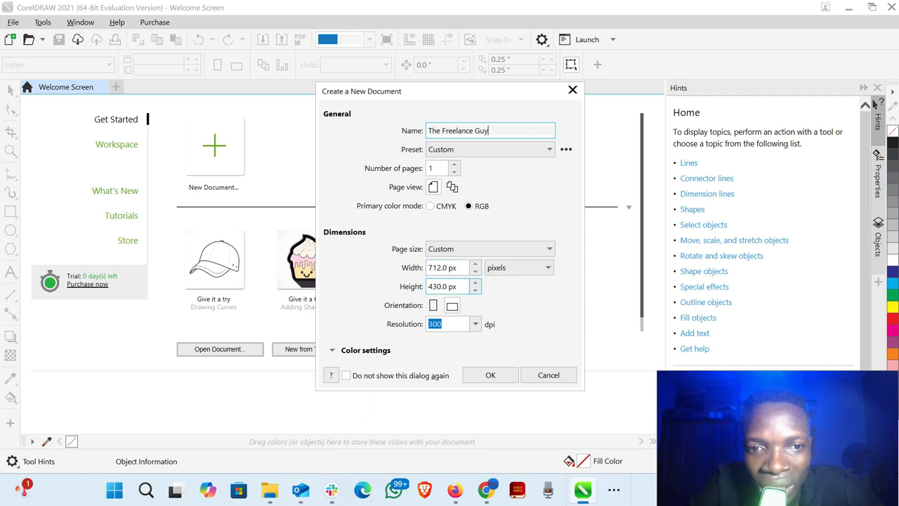
# - Set the page to landscape at 712 × 430 px with pixels as the unit, and create the document
pyautogui.click(433, 307)
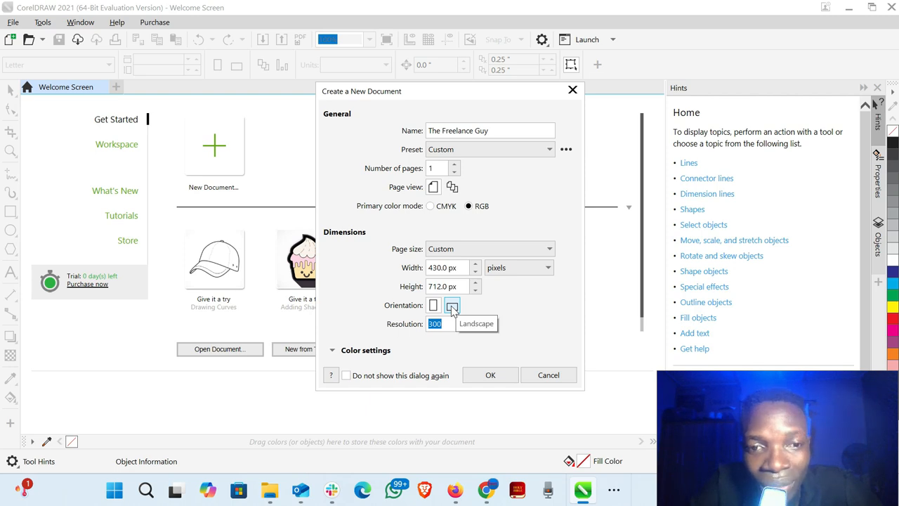
pyautogui.click(452, 308)
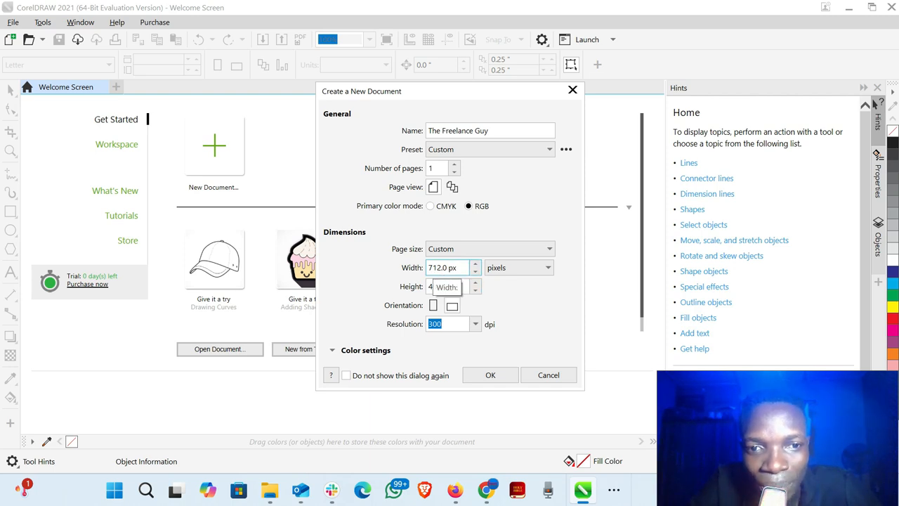
pyautogui.click(544, 272)
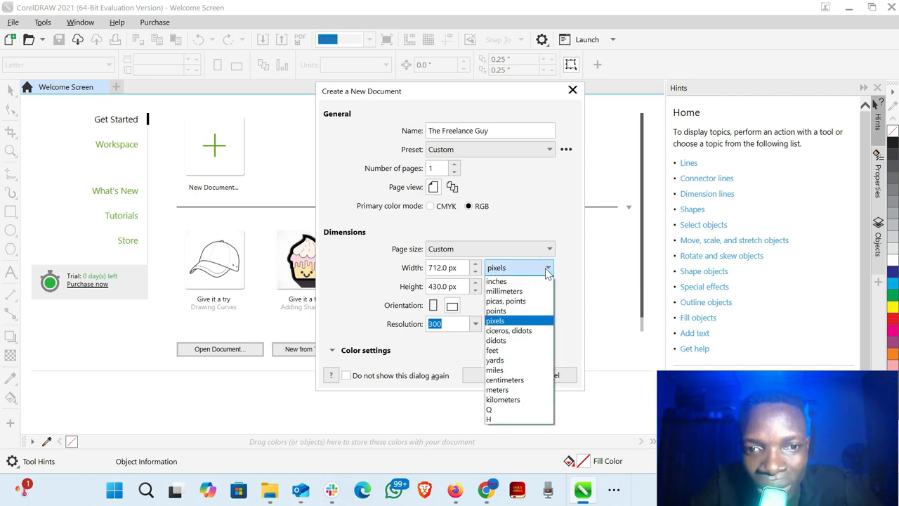
pyautogui.click(496, 321)
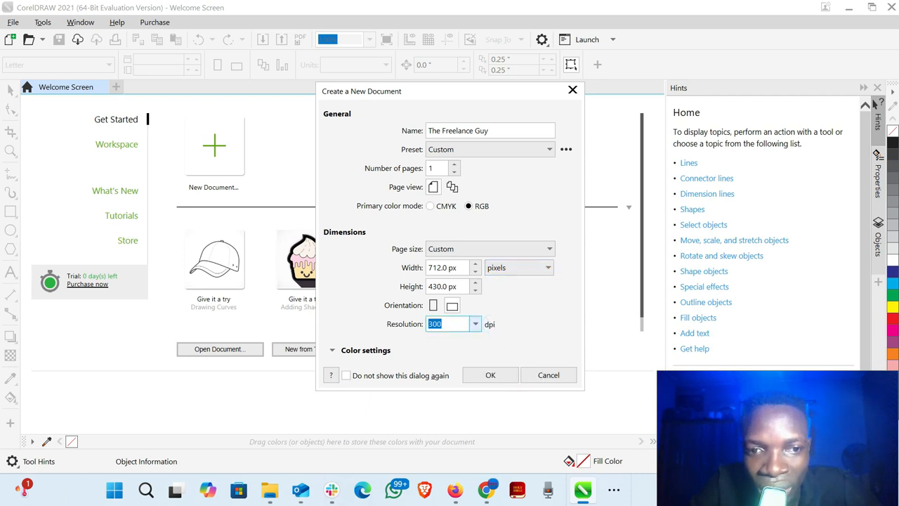
pyautogui.click(491, 376)
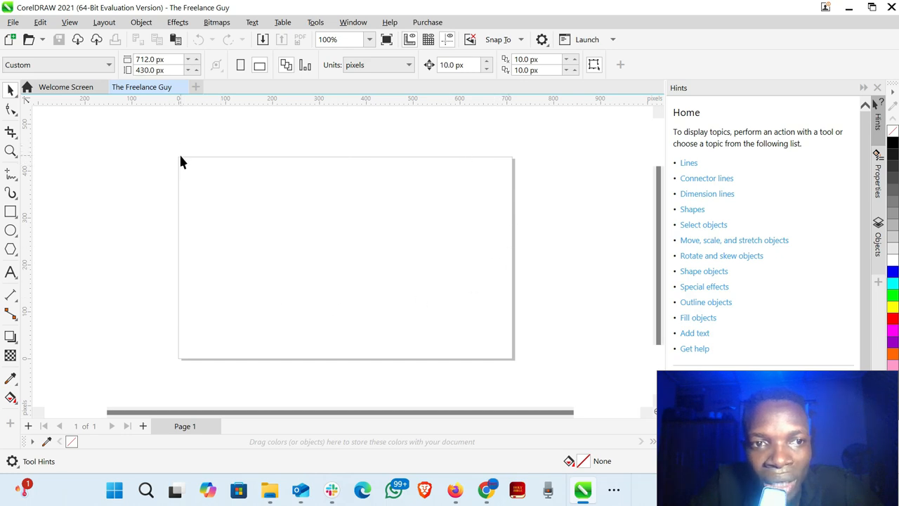
pyautogui.click(299, 234)
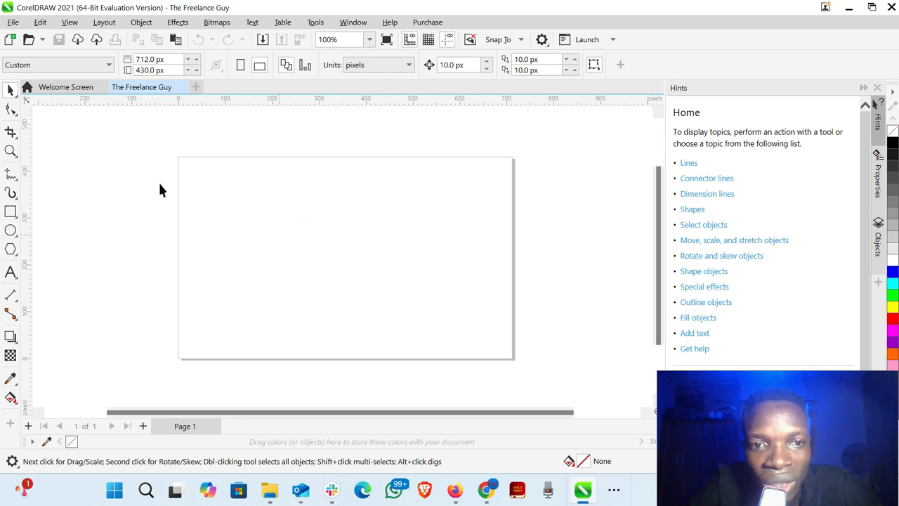
pyautogui.moveTo(205, 177); pyautogui.dragTo(218, 202)
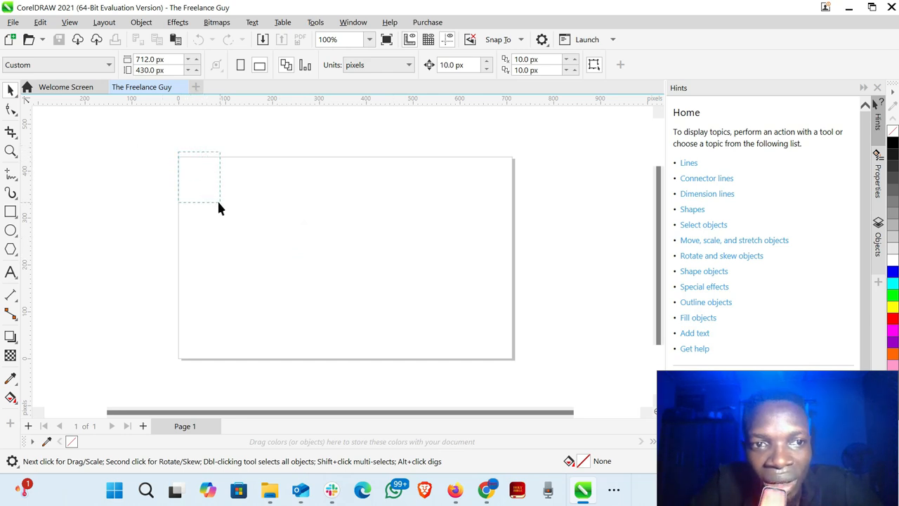
pyautogui.moveTo(178, 158); pyautogui.dragTo(334, 234)
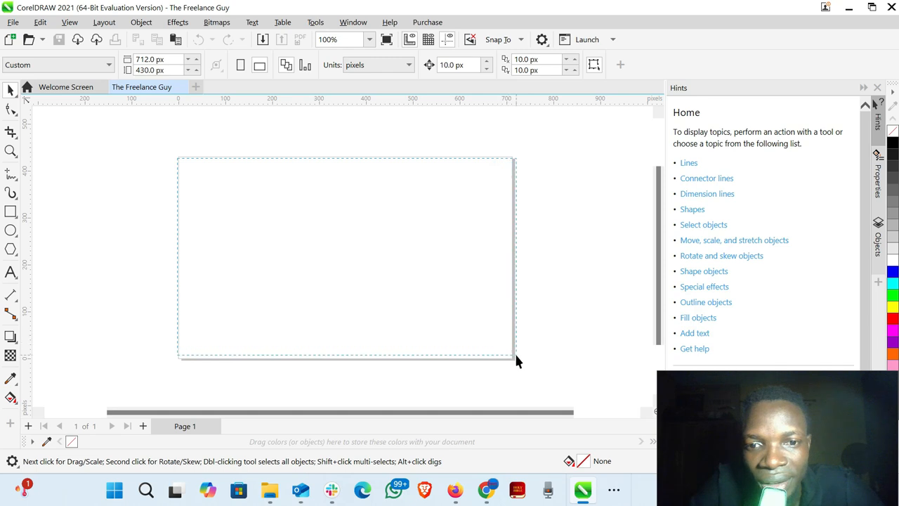
pyautogui.moveTo(516, 355); pyautogui.dragTo(511, 360)
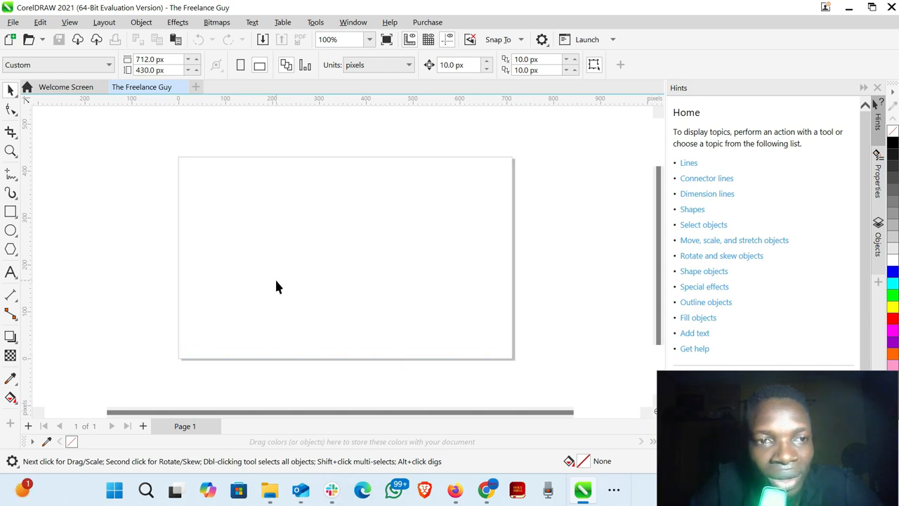
pyautogui.click(15, 113)
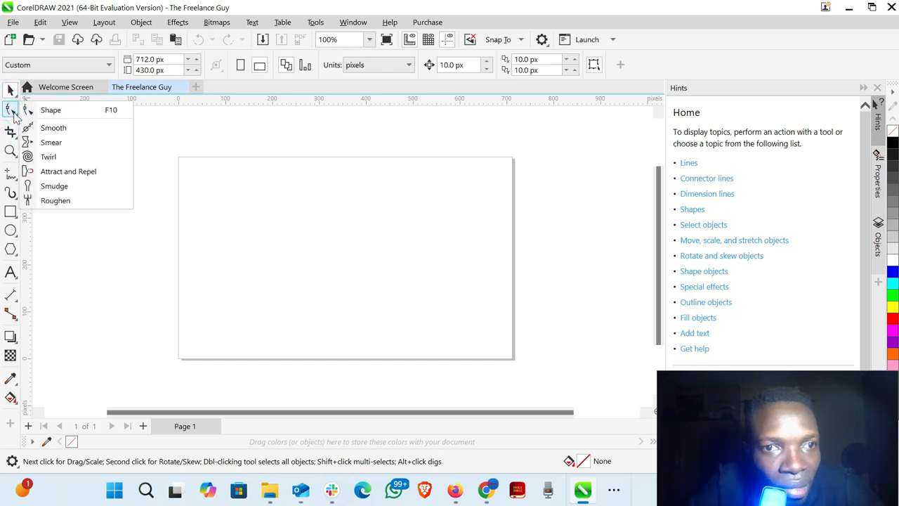
pyautogui.click(14, 89)
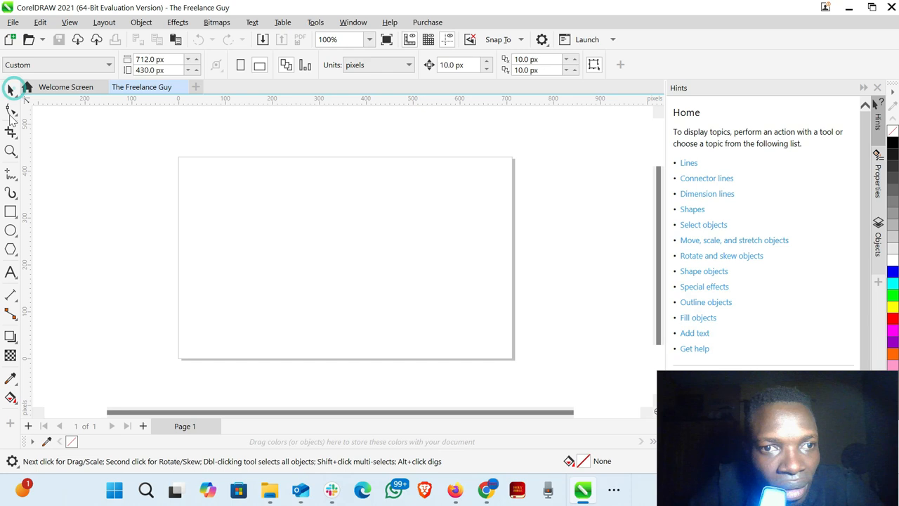
# - Add a page-frame rectangle of 712 × 430 px covering the whole page with the Rectangle tool
pyautogui.click(10, 213)
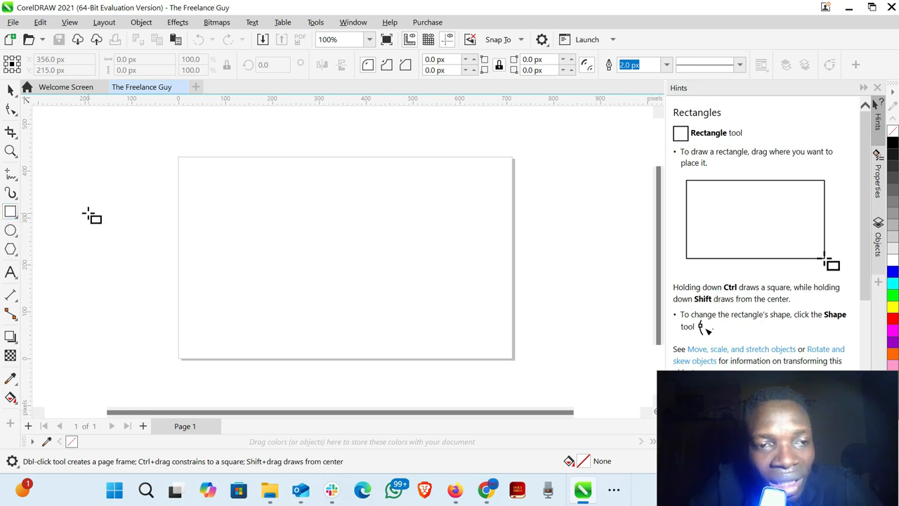
pyautogui.click(13, 214)
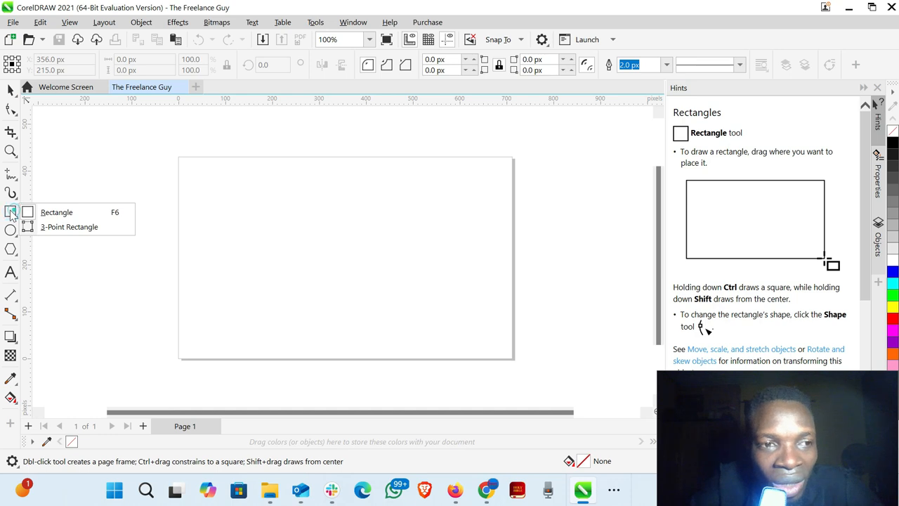
pyautogui.click(11, 213)
pyautogui.click(11, 212)
pyautogui.click(11, 212)
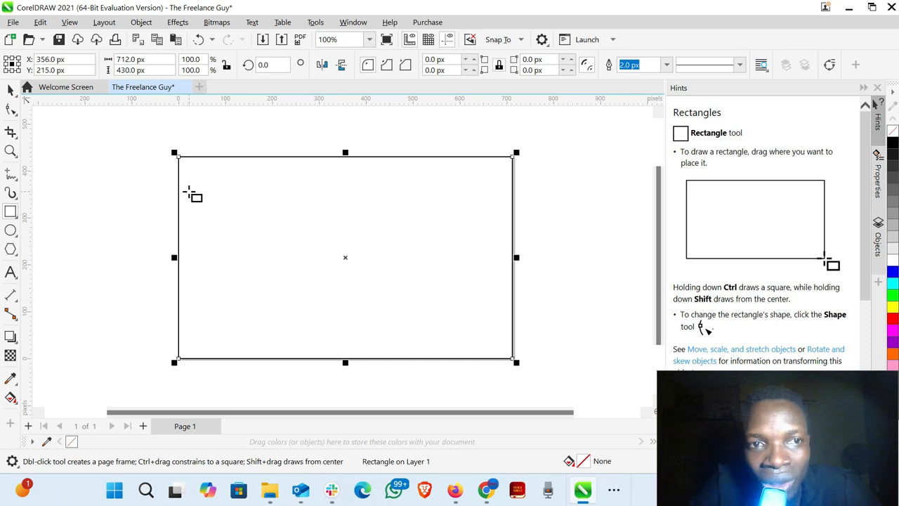
# - Reduce the frame rectangle's height to a thin horizontal strip spanning the page's full width, and select the strip
pyautogui.click(133, 59)
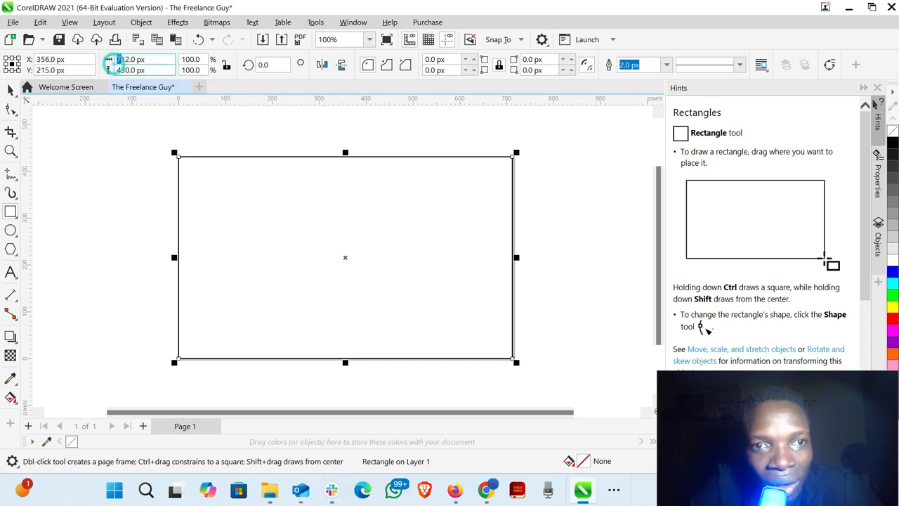
pyautogui.click(120, 70)
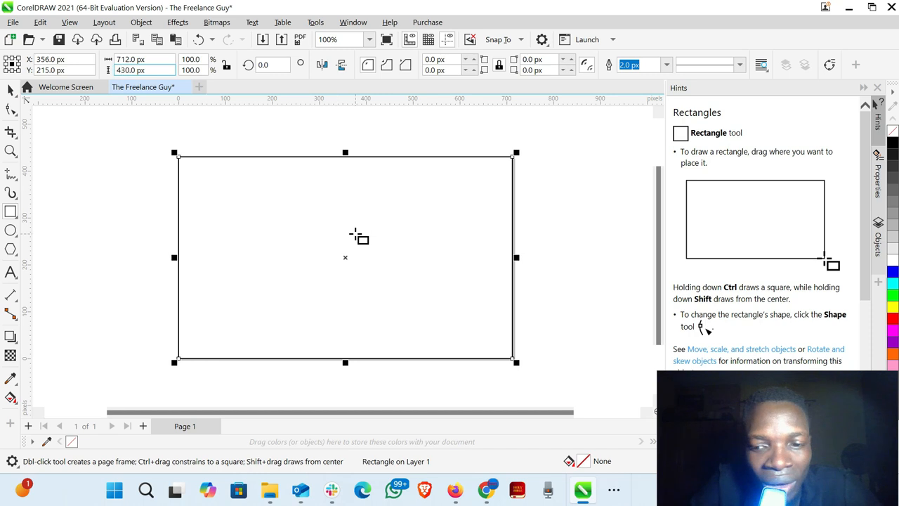
pyautogui.press('Return')
pyautogui.press('Escape')
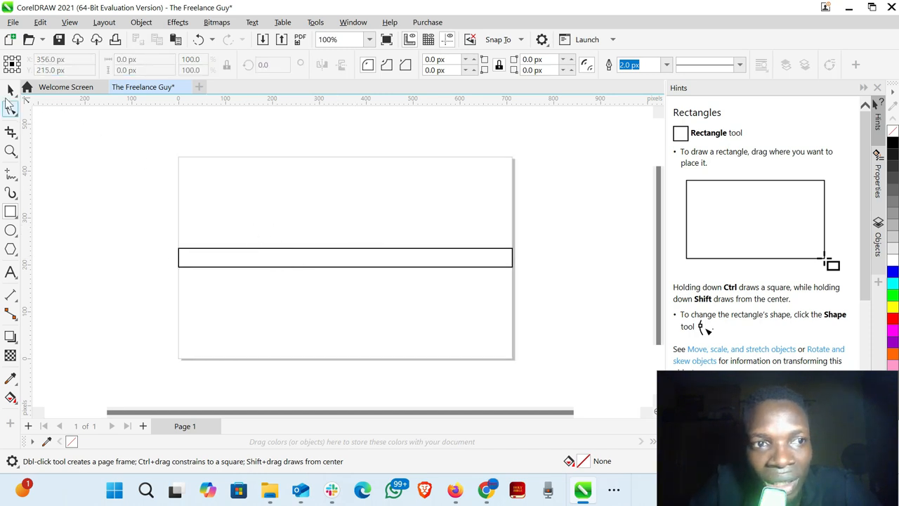
pyautogui.press('space')
pyautogui.click(276, 265)
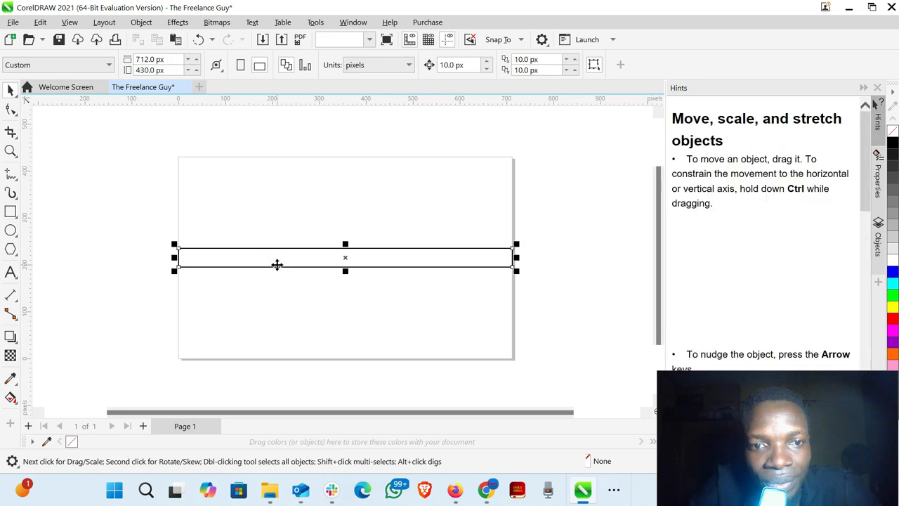
# - Delete the thin strip and draw a new rectangle over the whole page, 712 px wide, setting its height to 430 px
pyautogui.press('Delete')
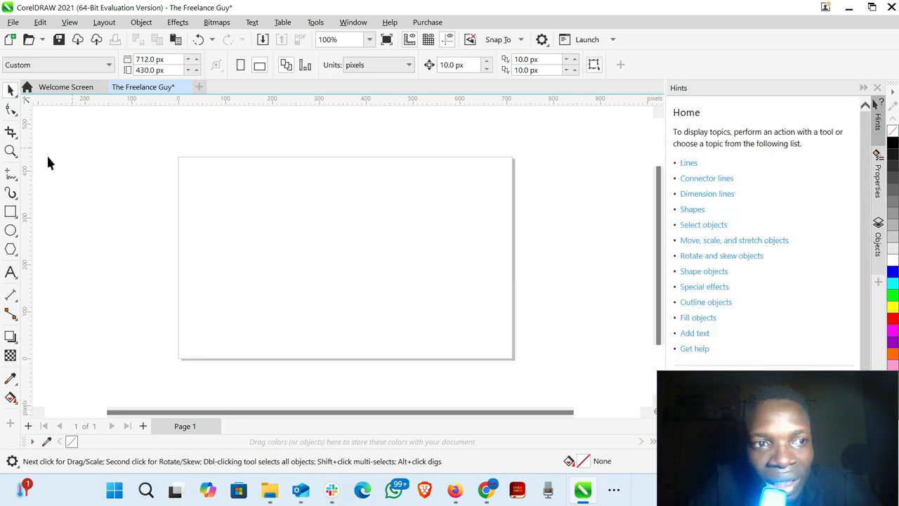
pyautogui.click(10, 212)
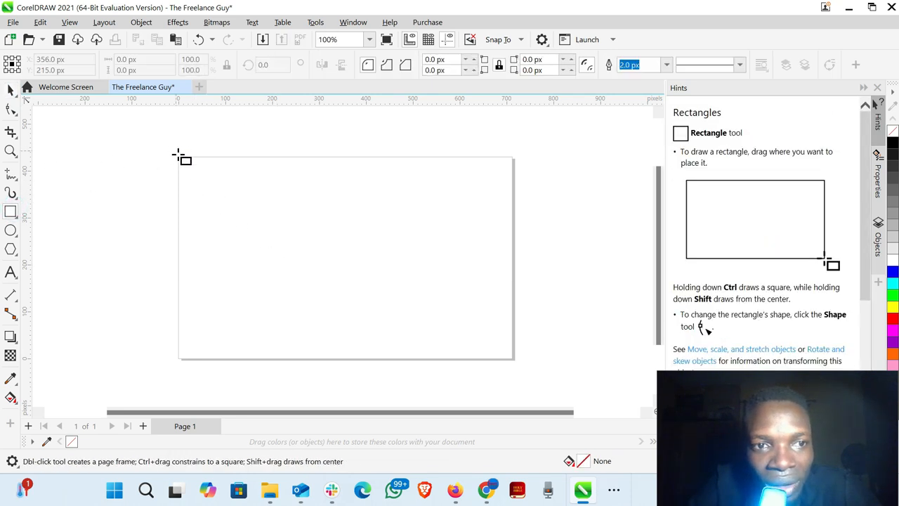
pyautogui.moveTo(179, 157); pyautogui.dragTo(514, 359)
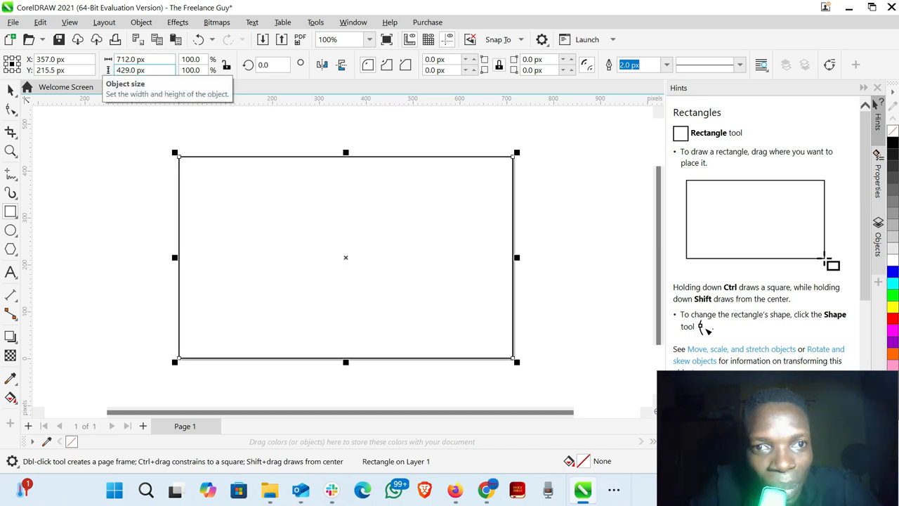
pyautogui.doubleClick(127, 70)
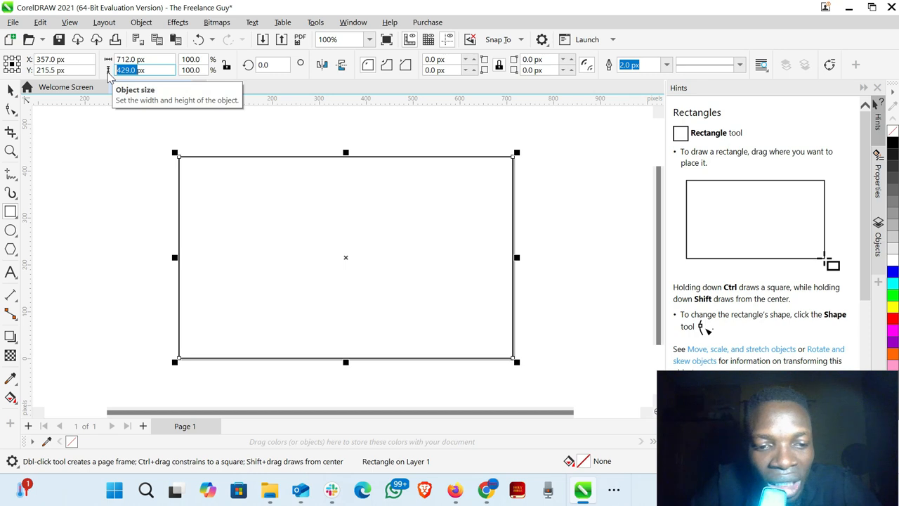
pyautogui.write('430')
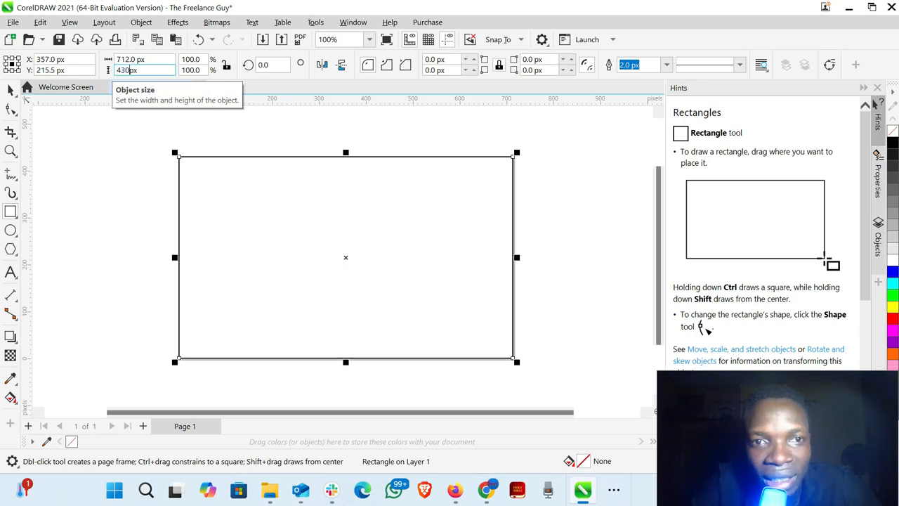
pyautogui.press('Return')
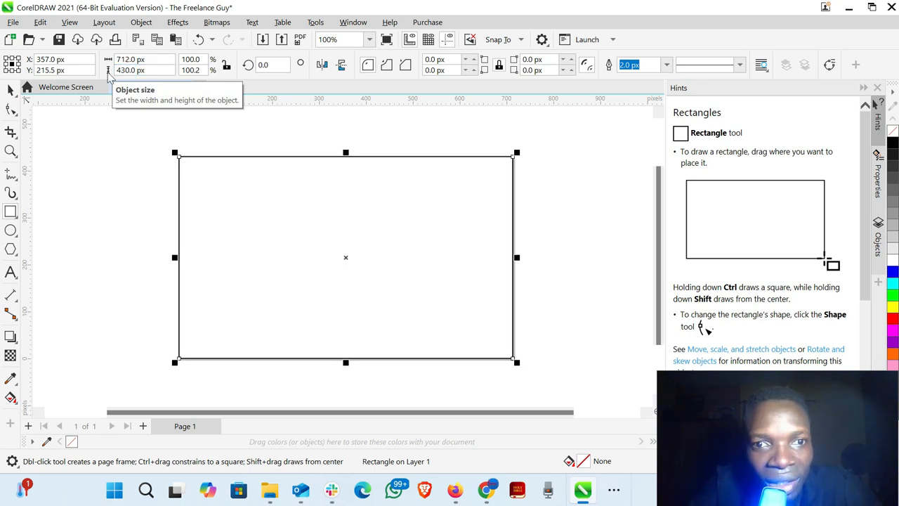
# - Move the rectangle partly off the page, and align its centre with the page centre
pyautogui.click(343, 258)
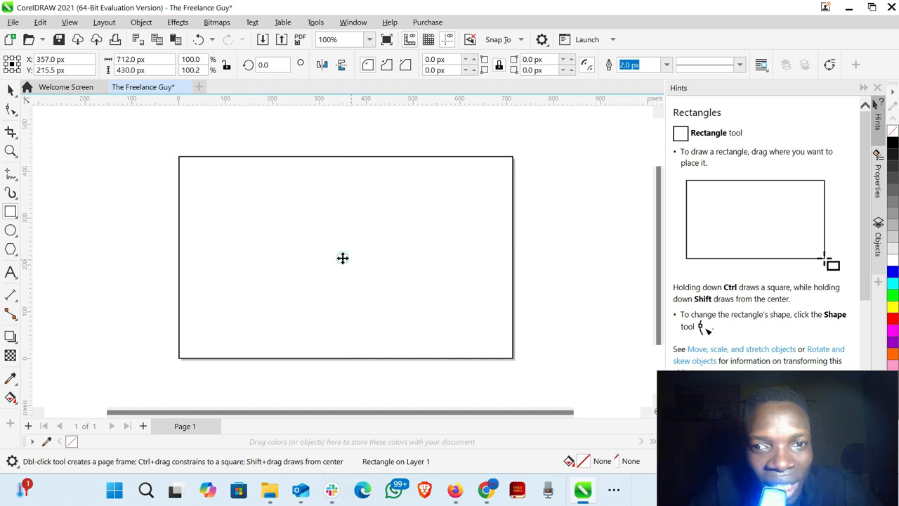
pyautogui.moveTo(342, 257); pyautogui.dragTo(324, 234)
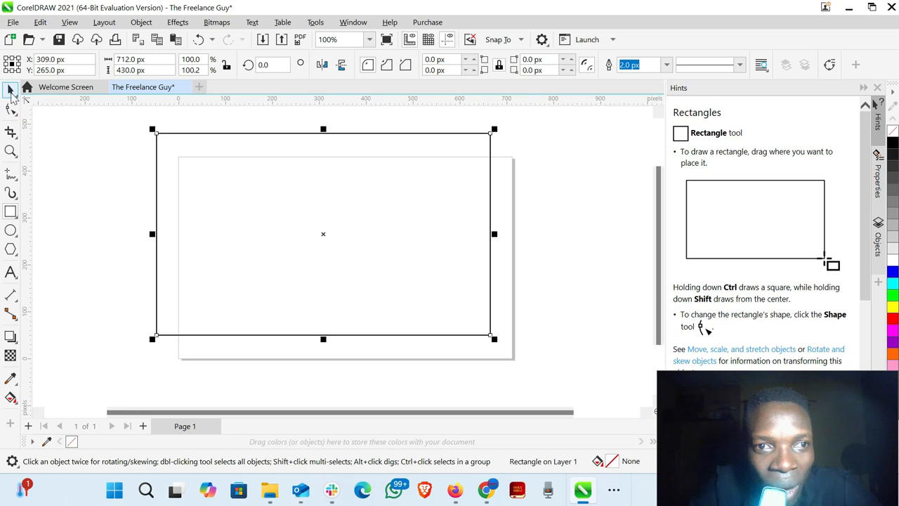
pyautogui.click(10, 91)
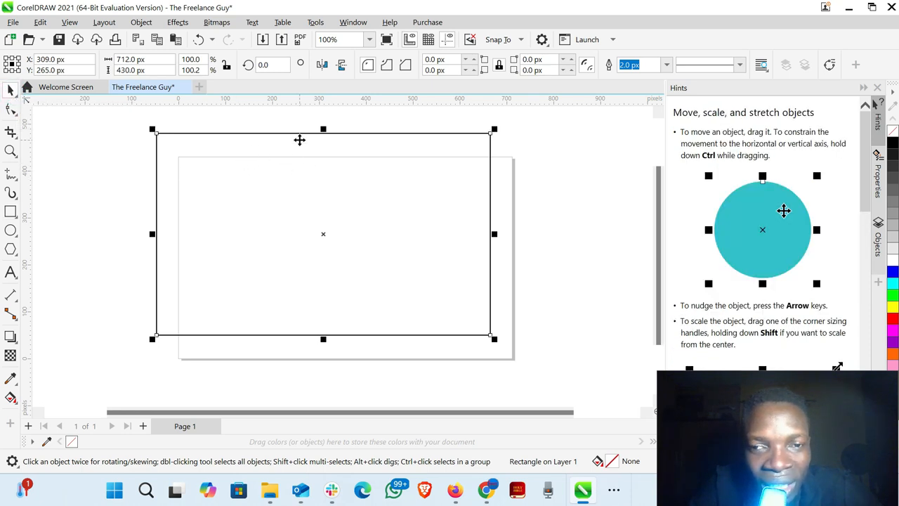
pyautogui.moveTo(298, 147); pyautogui.dragTo(263, 136)
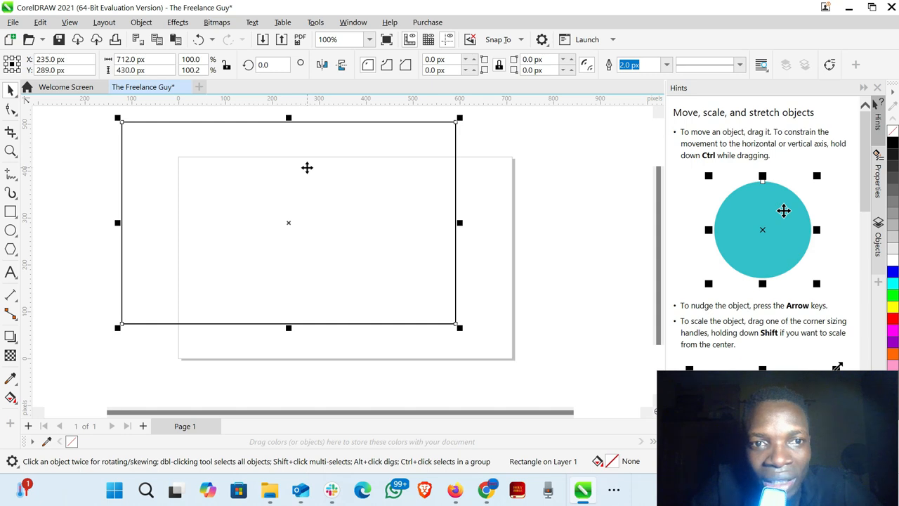
pyautogui.press('p')
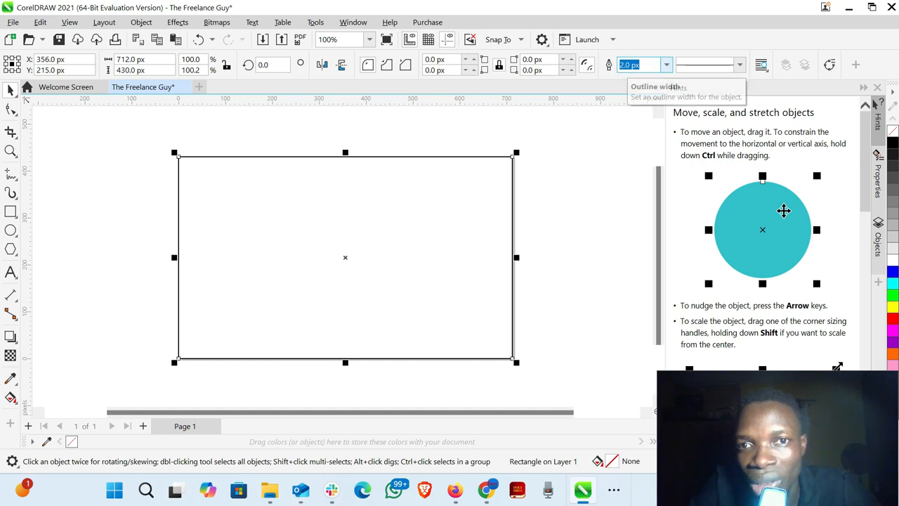
# - Set the page rectangle's outline width to None and deselect it
pyautogui.click(668, 65)
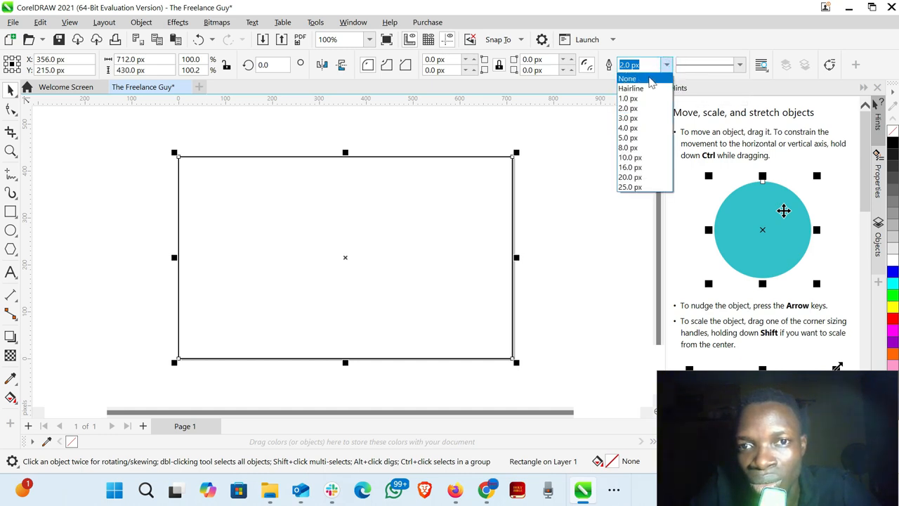
pyautogui.click(647, 79)
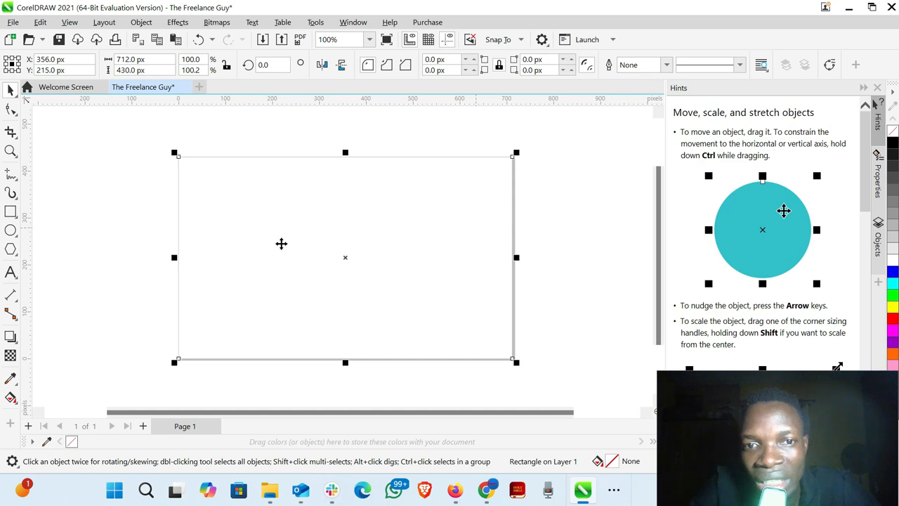
pyautogui.click(127, 232)
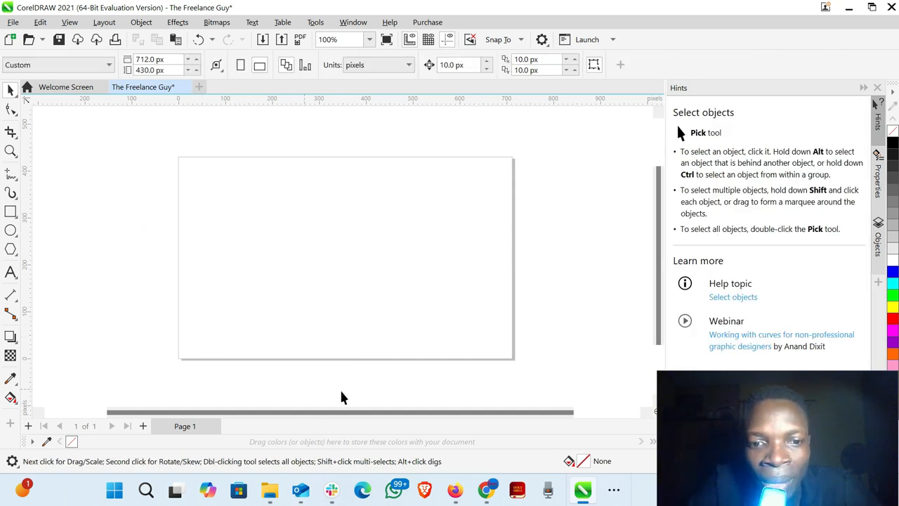
# - Switch to File Explorer, shrink its window from full screen and place it beside the drawing page
pyautogui.moveTo(270, 498)
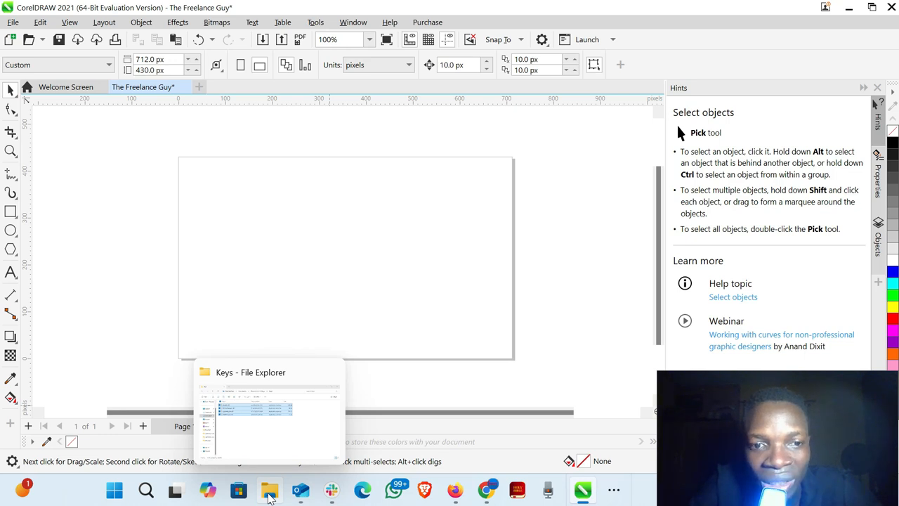
pyautogui.click(271, 428)
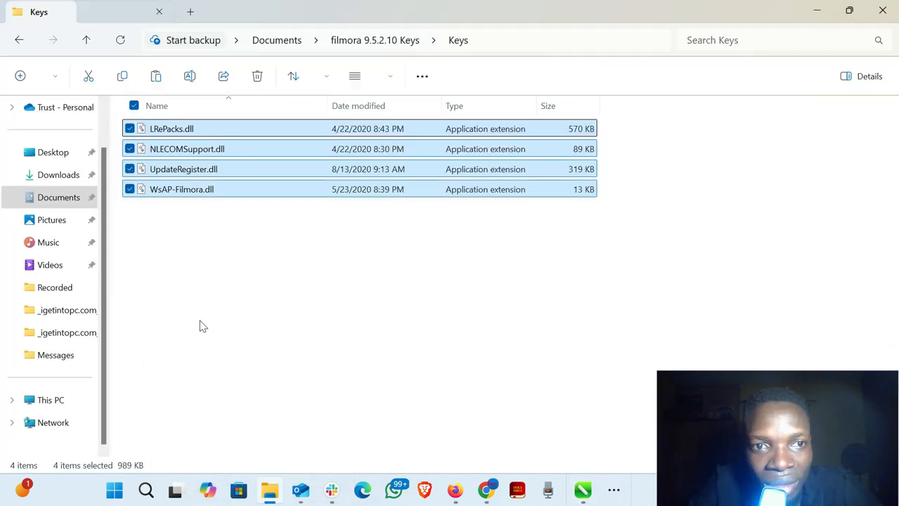
pyautogui.click(848, 13)
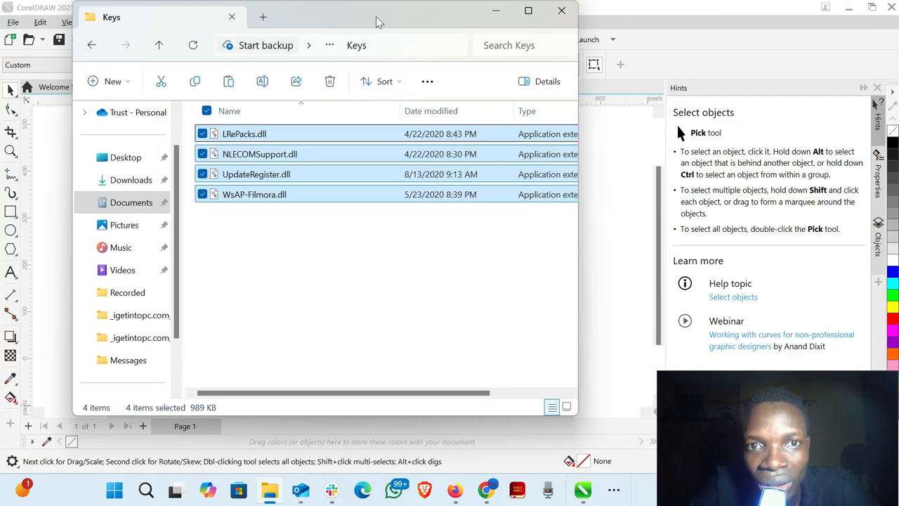
pyautogui.moveTo(377, 15); pyautogui.dragTo(766, 42)
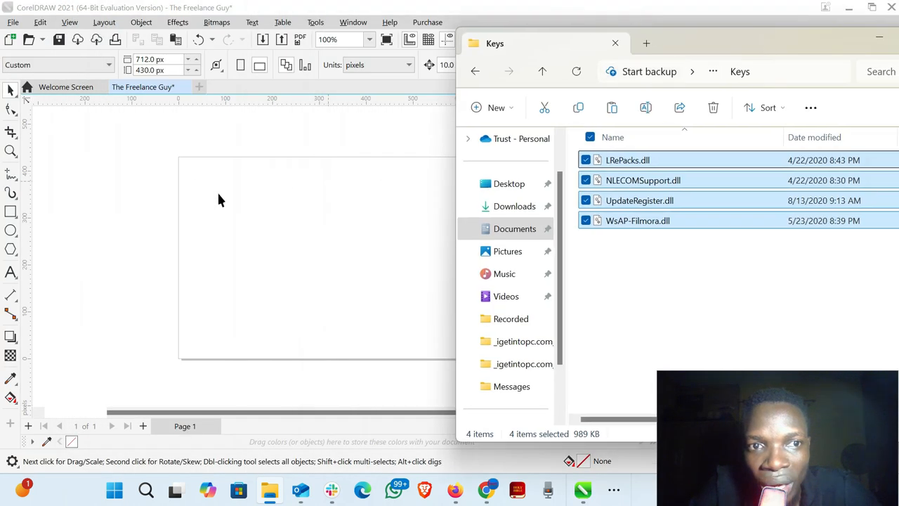
# - Place the image DSC_9674-removebg-preview (2) from the Downloads folder on the canvas beside the page
pyautogui.click(512, 209)
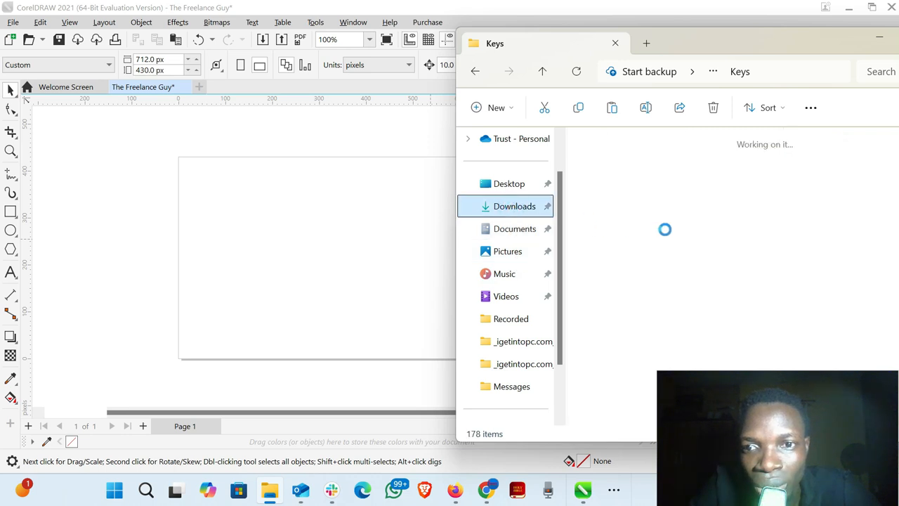
pyautogui.scroll(-5, 676, 234)
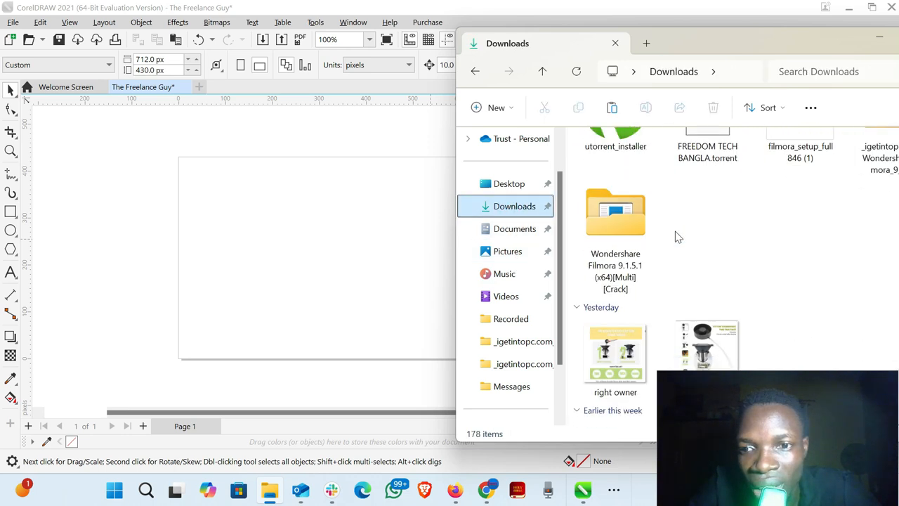
pyautogui.scroll(-8, 676, 235)
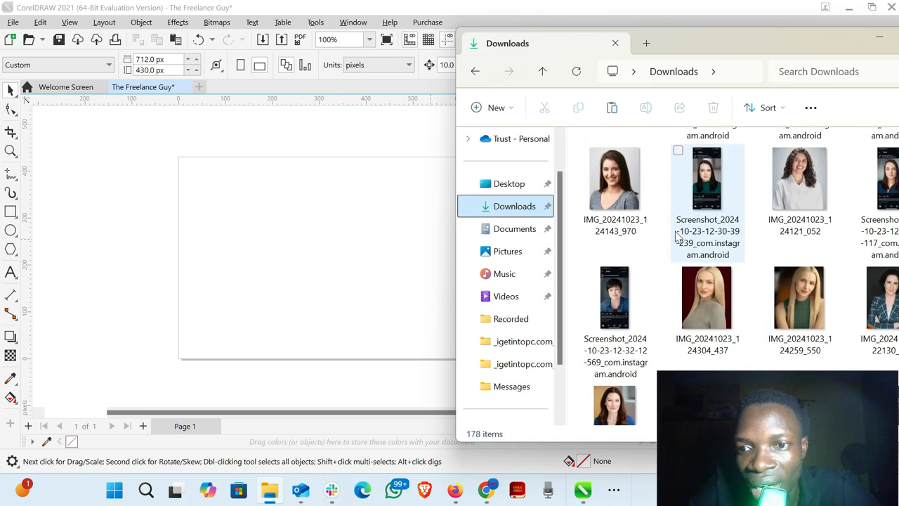
pyautogui.scroll(-3, 676, 235)
pyautogui.scroll(3, 678, 237)
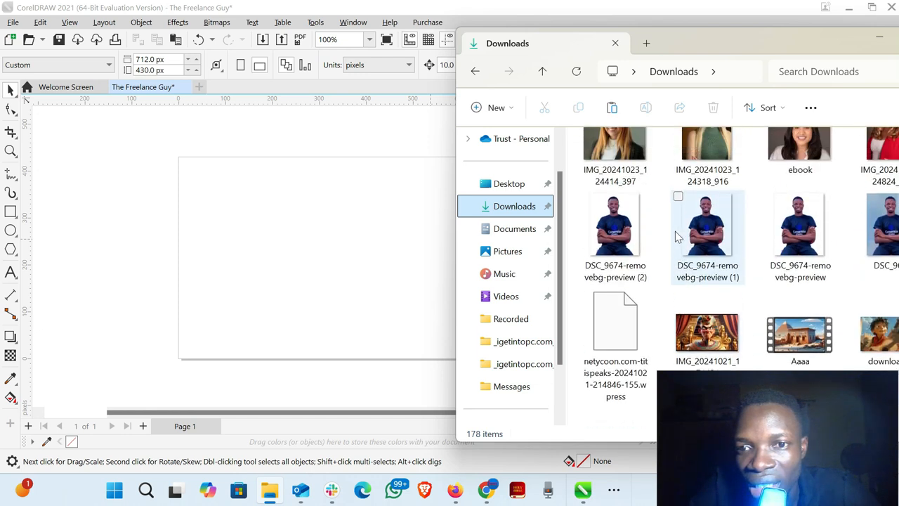
pyautogui.click(615, 229)
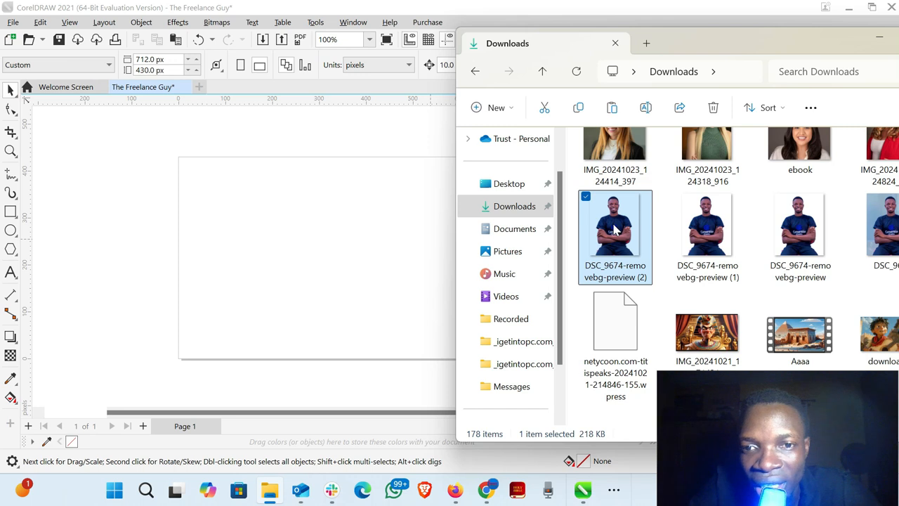
pyautogui.moveTo(615, 229); pyautogui.dragTo(108, 202)
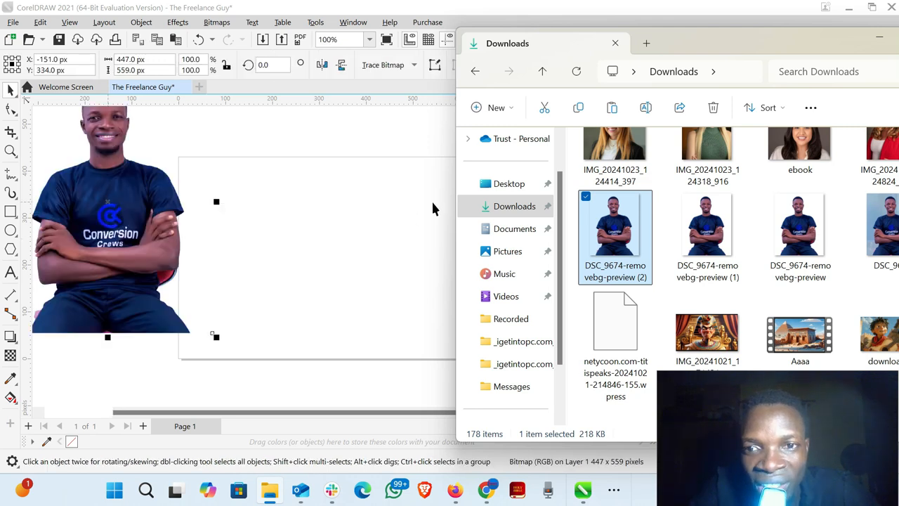
# - Minimize File Explorer, try the portrait photo over the middle of the page, and delete it
pyautogui.click(876, 42)
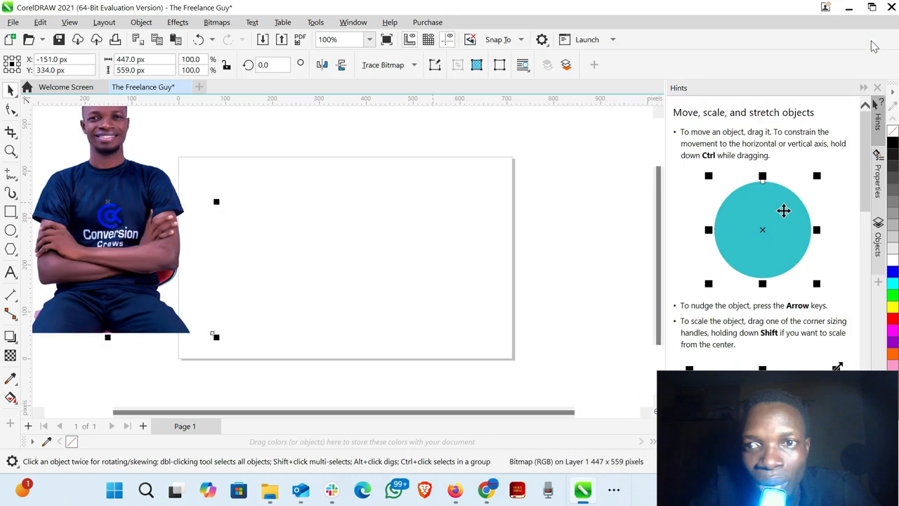
pyautogui.moveTo(114, 201); pyautogui.dragTo(323, 251)
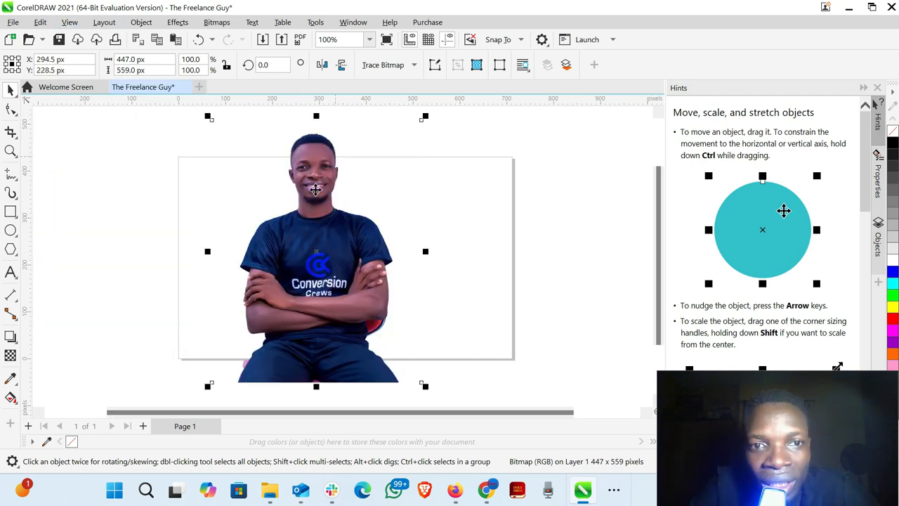
pyautogui.press('Delete')
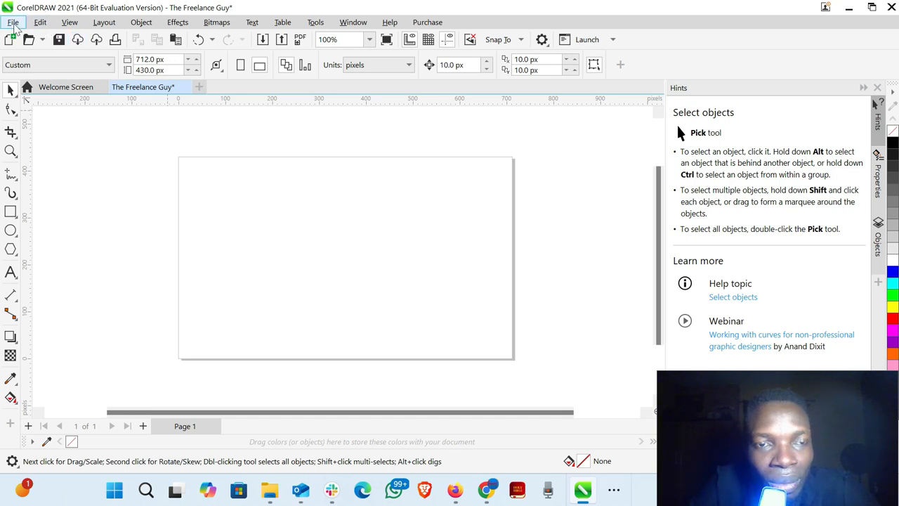
# - Import DSC_9674-removebg-preview (2) from the Downloads folder and place it on the page at about 297 × 372 px
pyautogui.click(14, 23)
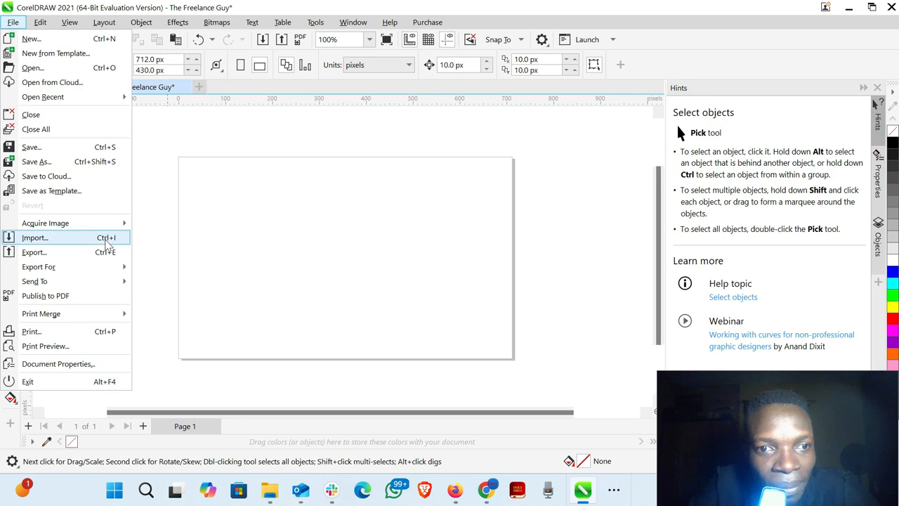
pyautogui.moveTo(63, 276)
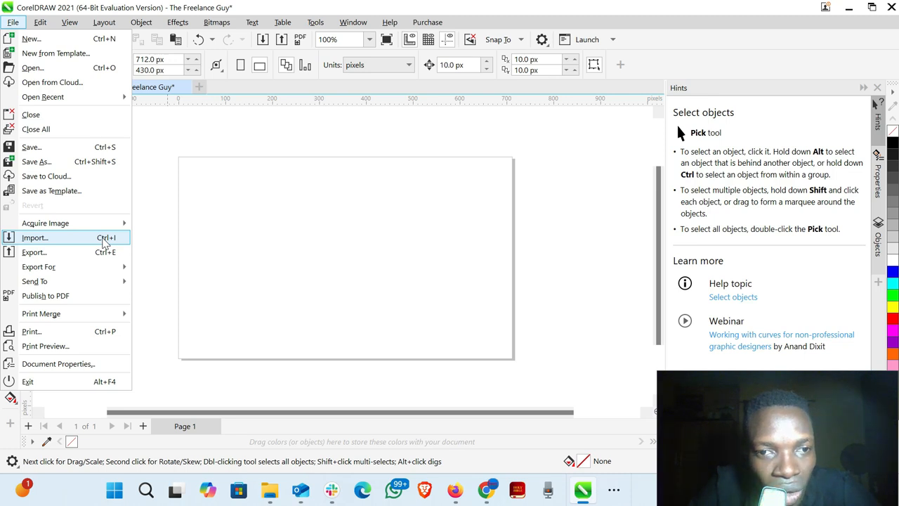
pyautogui.click(103, 241)
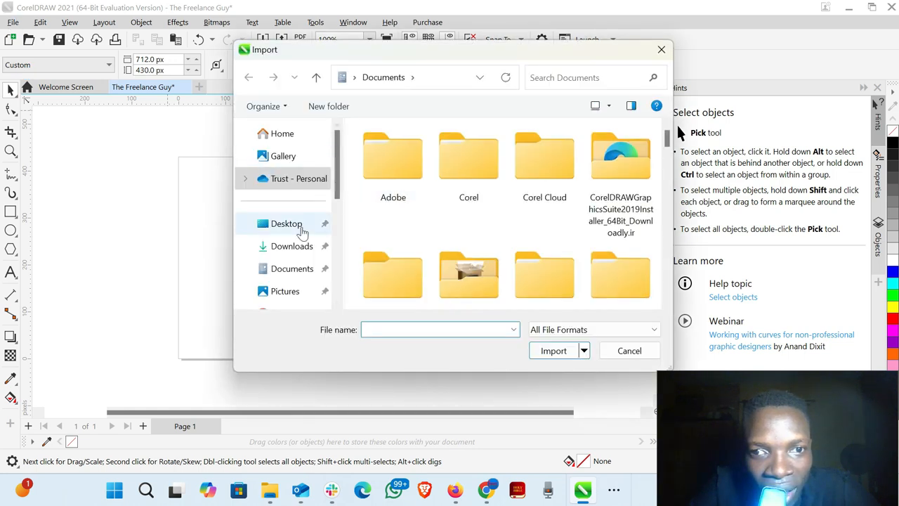
pyautogui.click(298, 248)
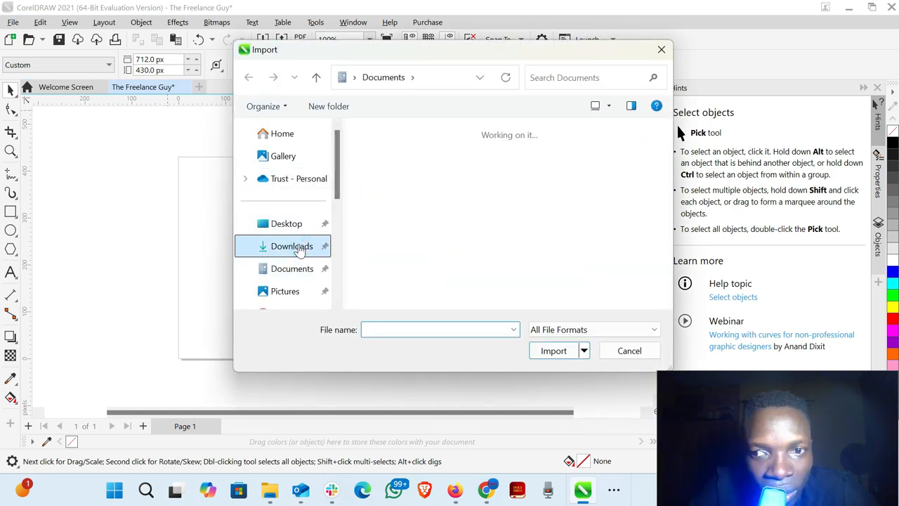
pyautogui.scroll(-8, 500, 237)
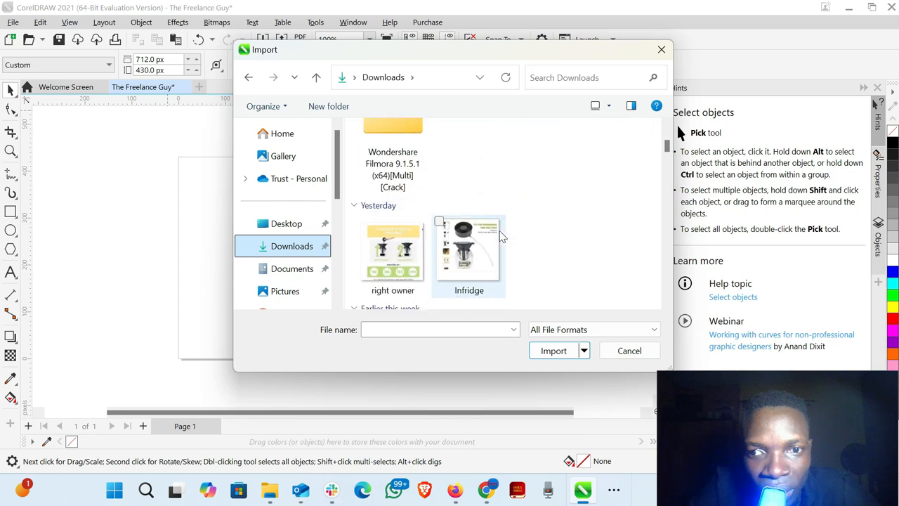
pyautogui.scroll(-8, 501, 236)
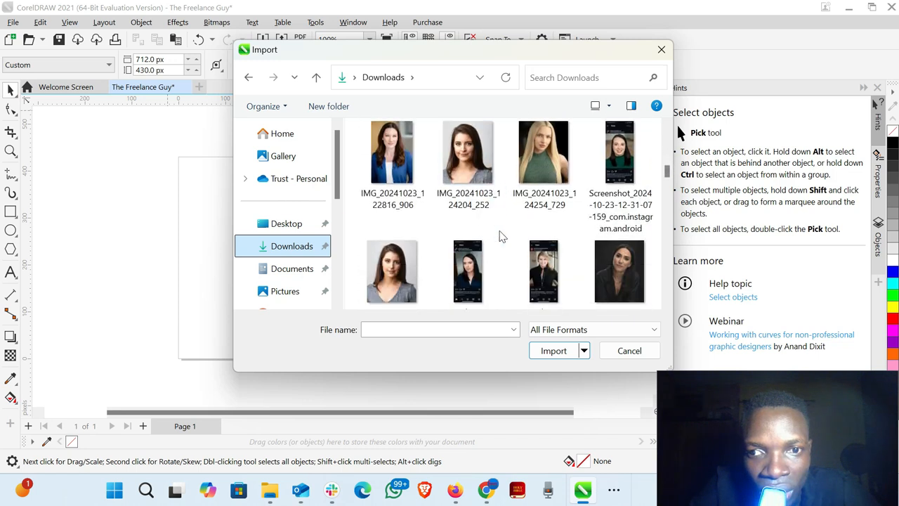
pyautogui.scroll(2, 435, 218)
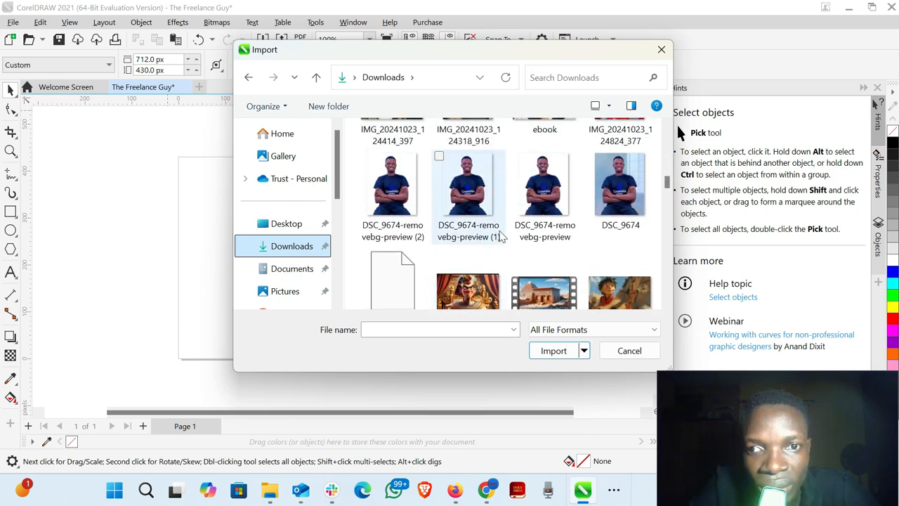
pyautogui.click(395, 192)
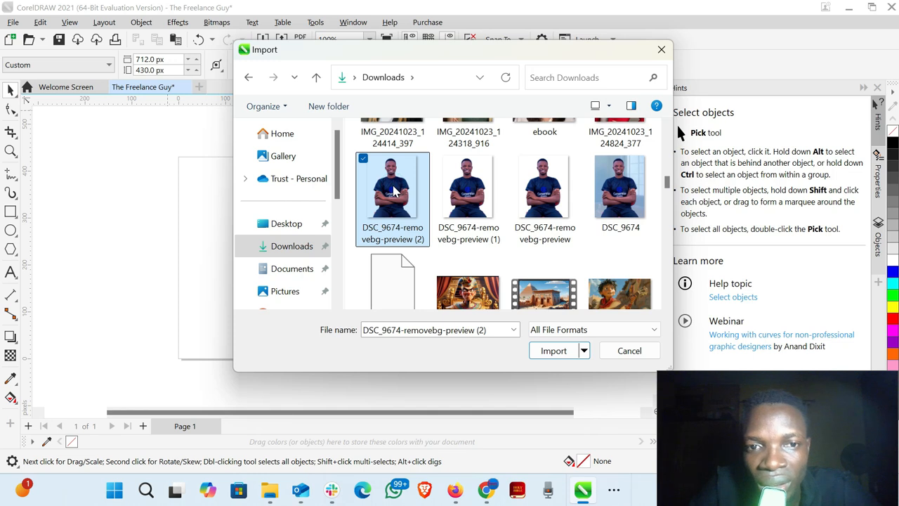
pyautogui.click(554, 354)
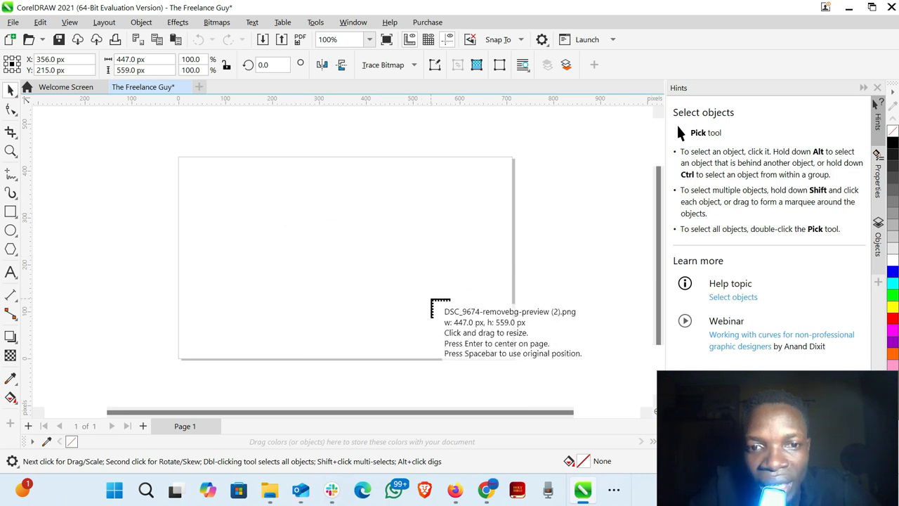
pyautogui.moveTo(469, 321); pyautogui.dragTo(97, 145)
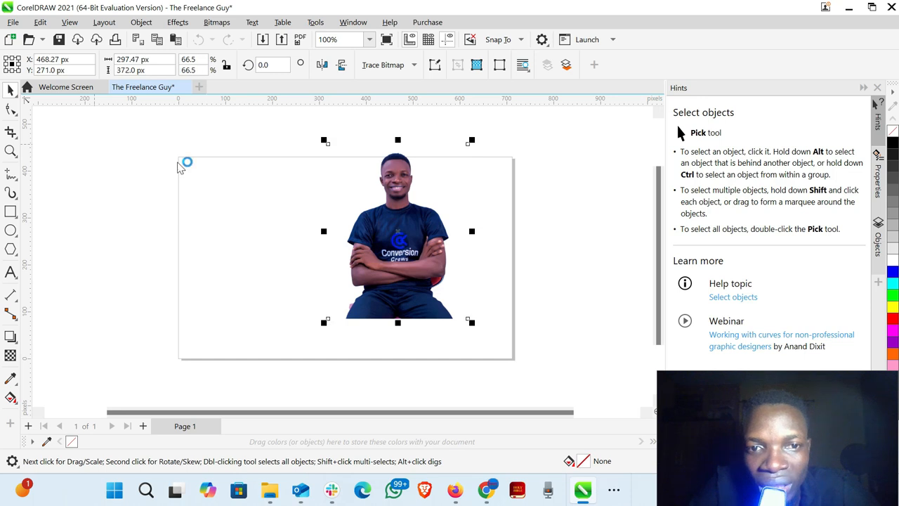
# - Move the portrait off the page to just beside its left edge, centred at about X -124, Y 219 px
pyautogui.moveTo(397, 225); pyautogui.dragTo(140, 237)
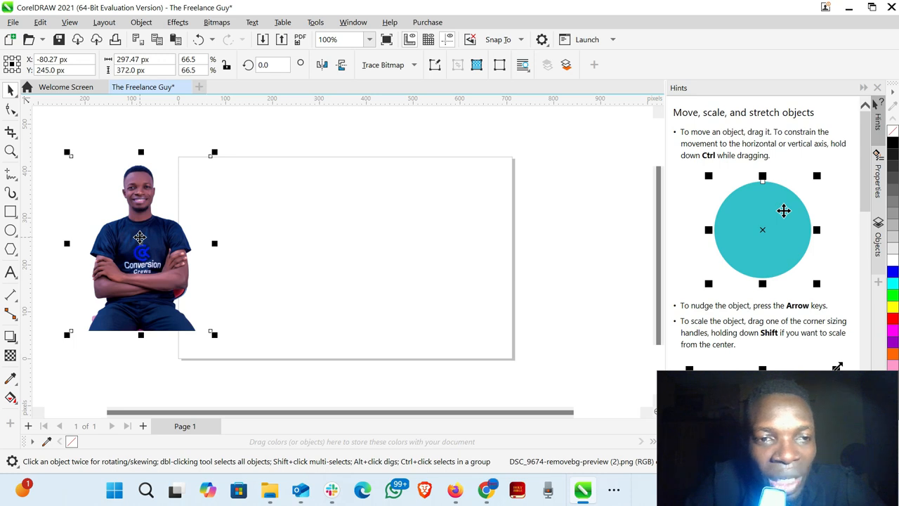
pyautogui.click(140, 237)
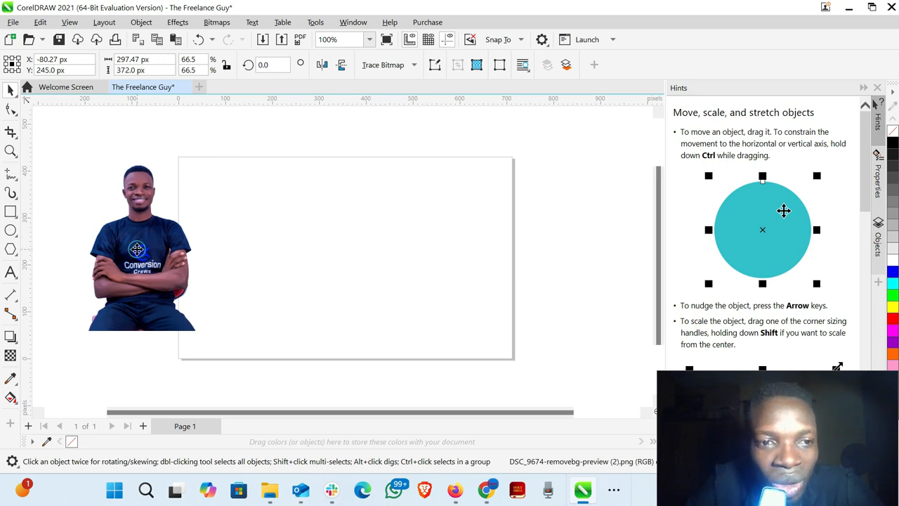
pyautogui.click(311, 205)
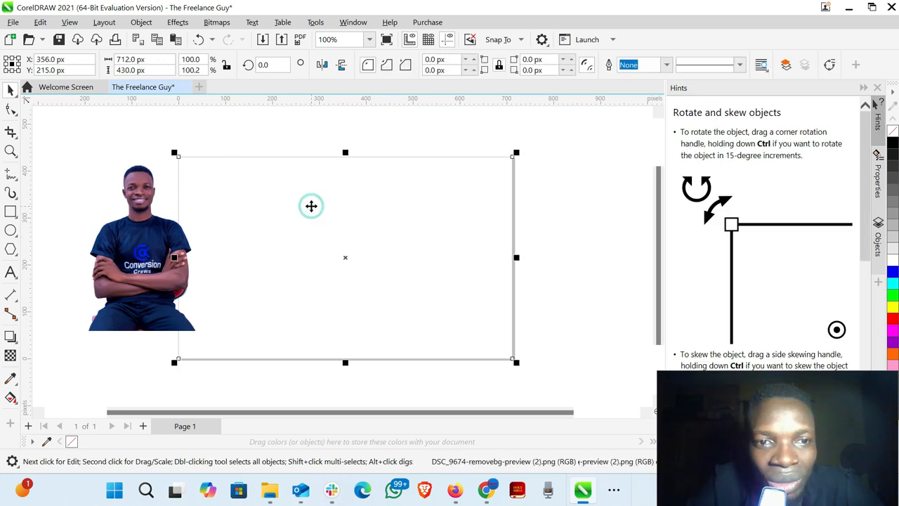
pyautogui.click(147, 261)
pyautogui.click(302, 237)
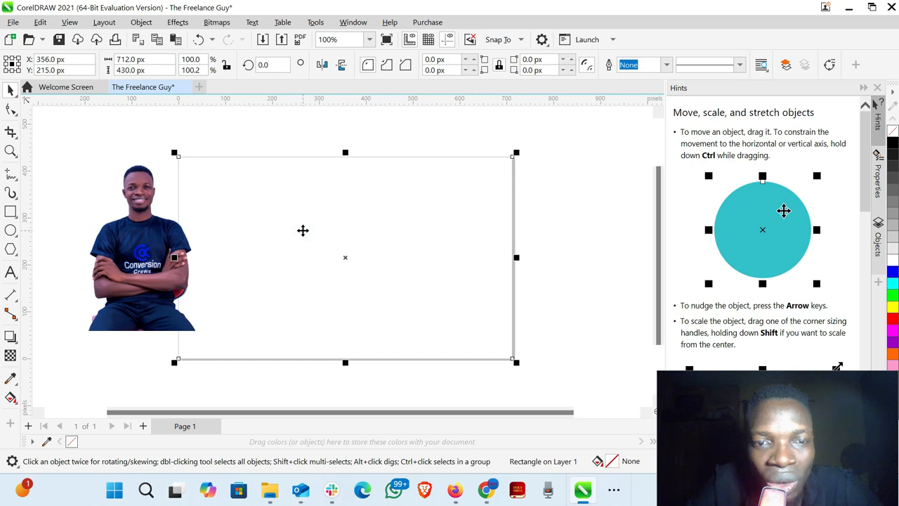
pyautogui.rightClick(303, 234)
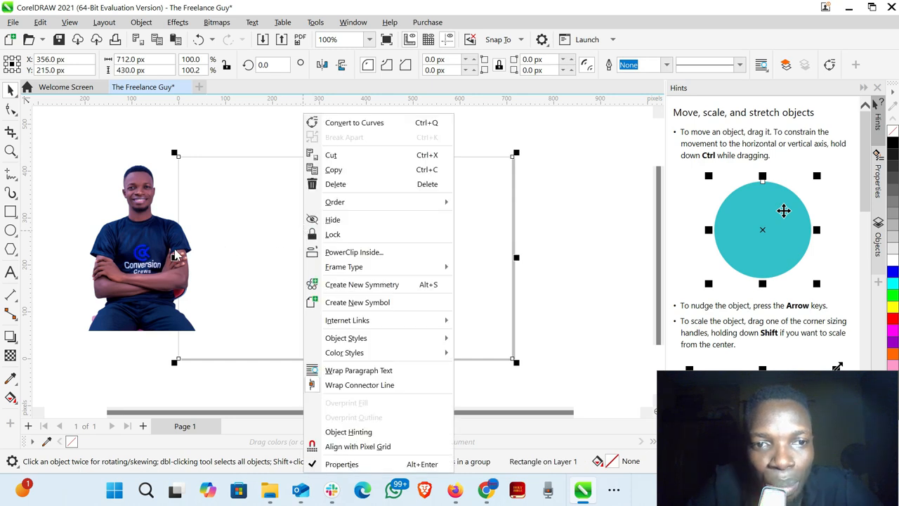
pyautogui.click(141, 259)
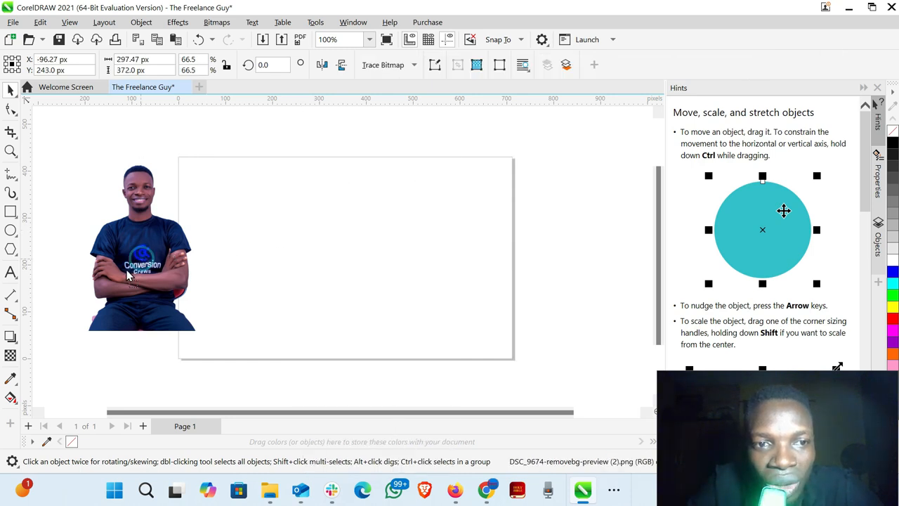
pyautogui.moveTo(142, 258); pyautogui.dragTo(120, 271)
# - PowerClip the portrait inside the page-sized rectangle
pyautogui.click(277, 237)
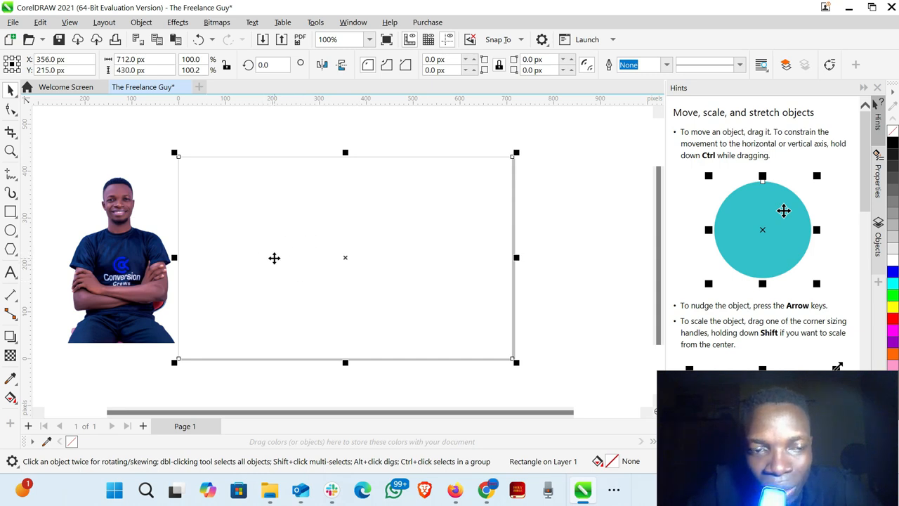
pyautogui.click(124, 273)
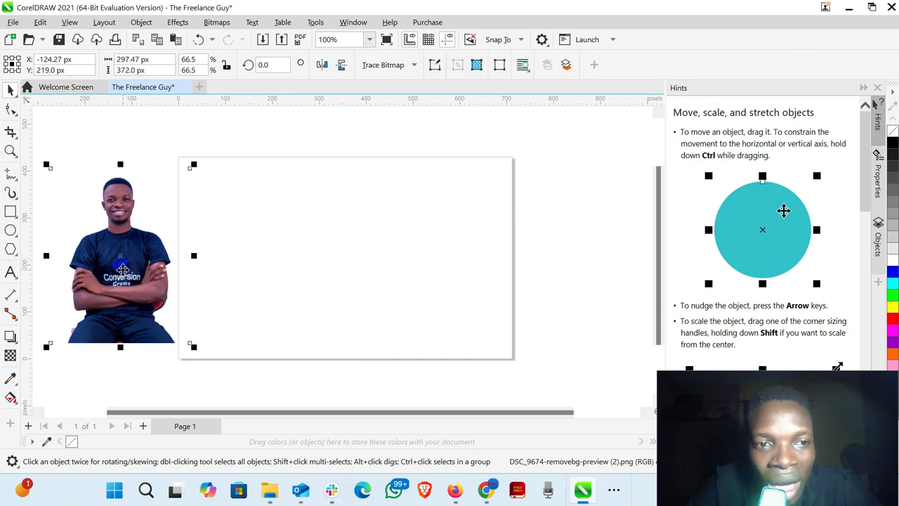
pyautogui.rightClick(123, 270)
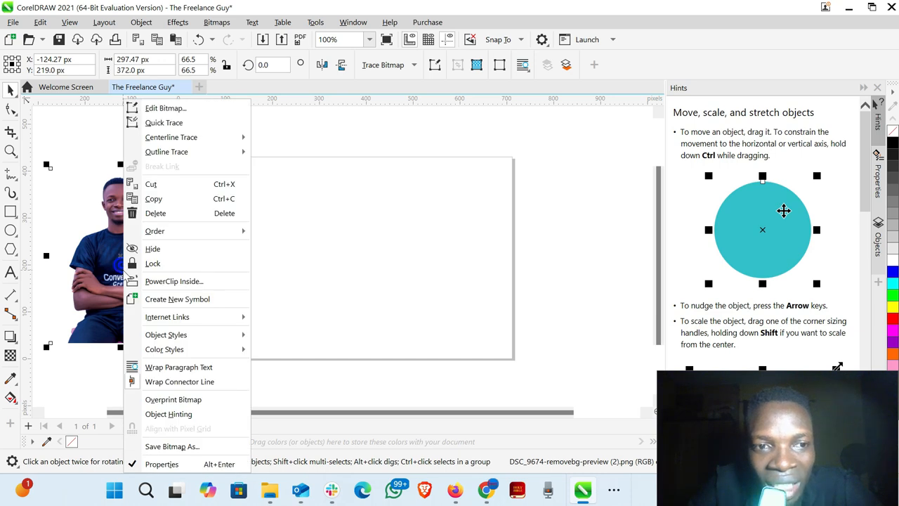
pyautogui.click(197, 282)
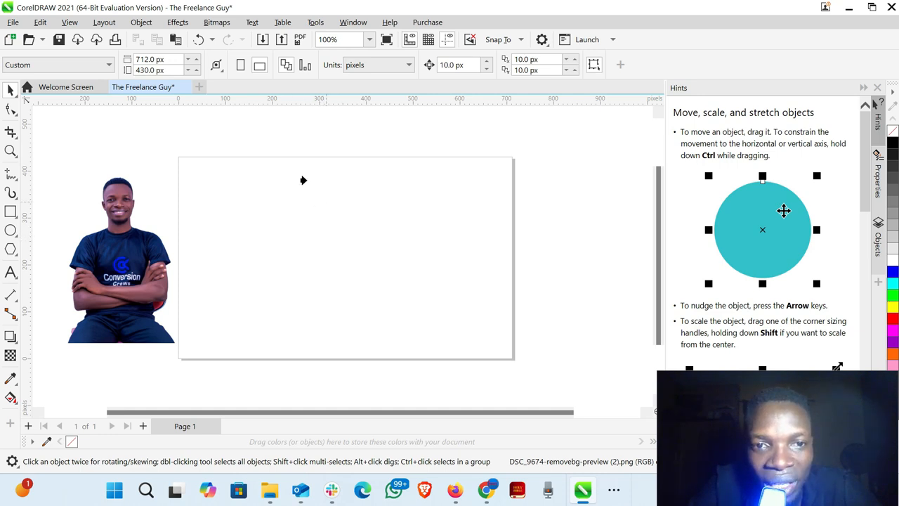
pyautogui.click(343, 257)
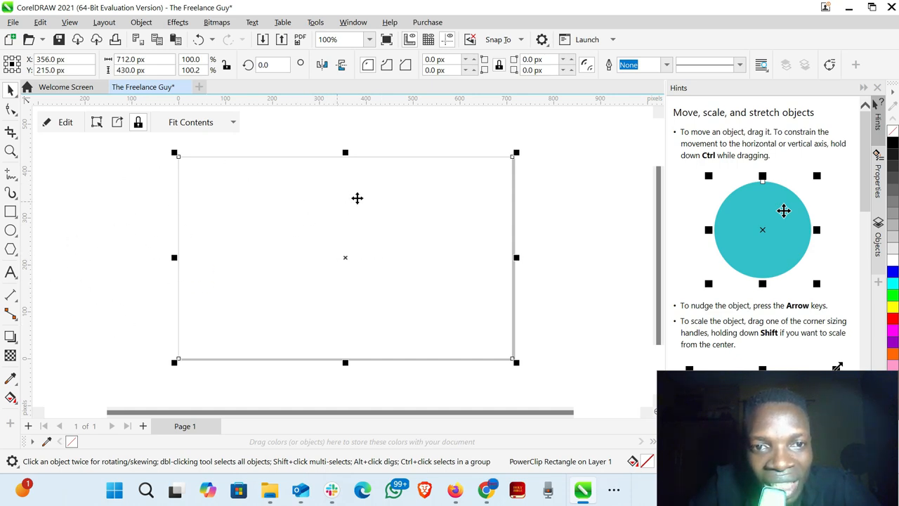
# - Edit the PowerClip contents, scaling the portrait to about 440 × 550 px and centring it at about X 154, Y 164 px in the rectangle's left half
pyautogui.click(66, 123)
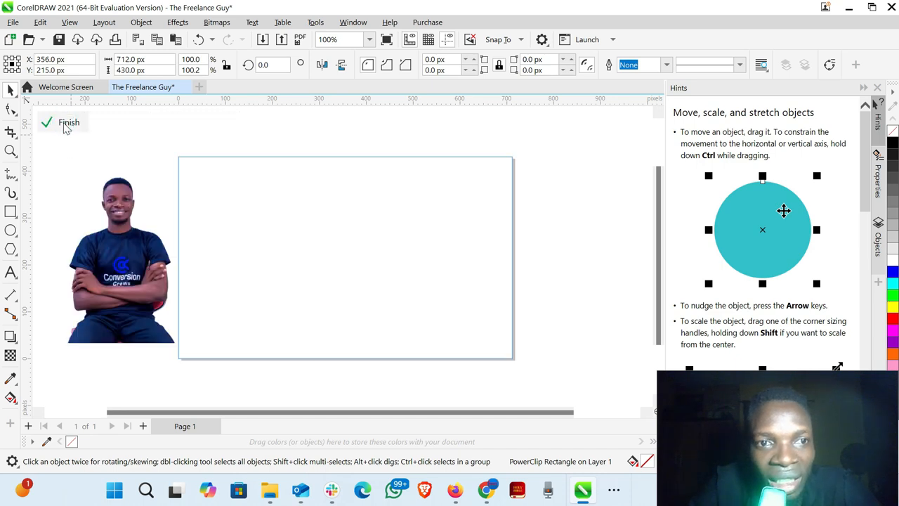
pyautogui.moveTo(116, 255); pyautogui.dragTo(267, 322)
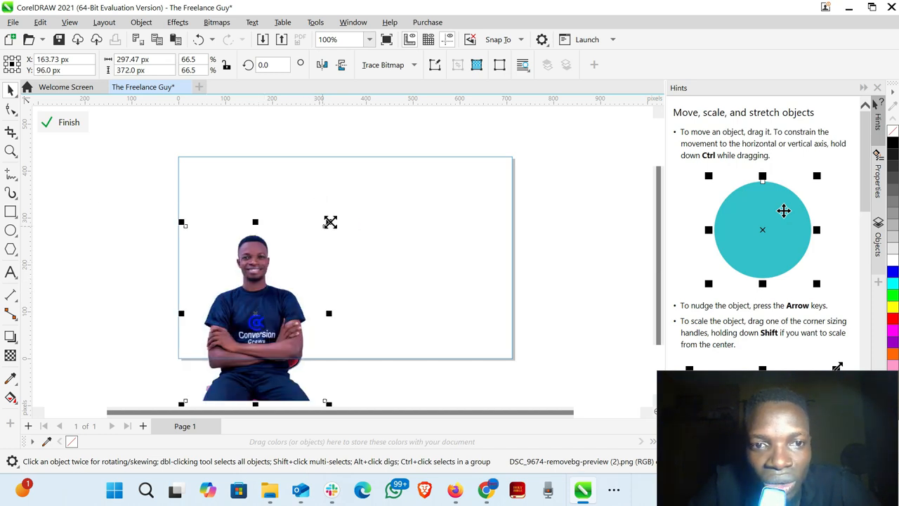
pyautogui.moveTo(331, 222); pyautogui.dragTo(385, 153)
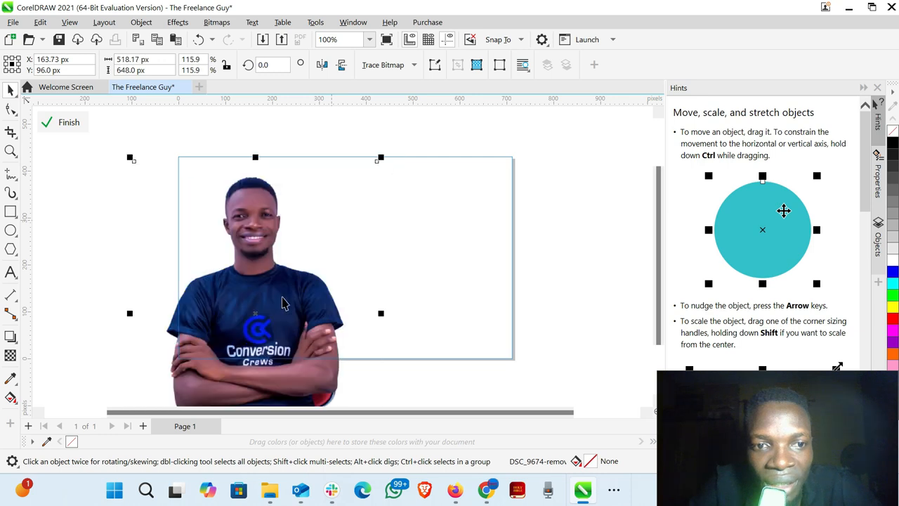
pyautogui.moveTo(283, 296); pyautogui.dragTo(291, 284)
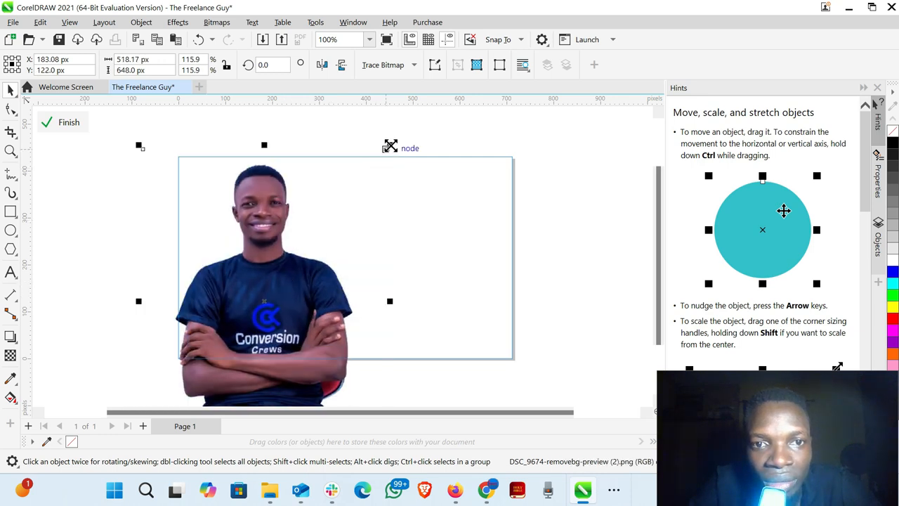
pyautogui.moveTo(389, 145); pyautogui.dragTo(384, 152)
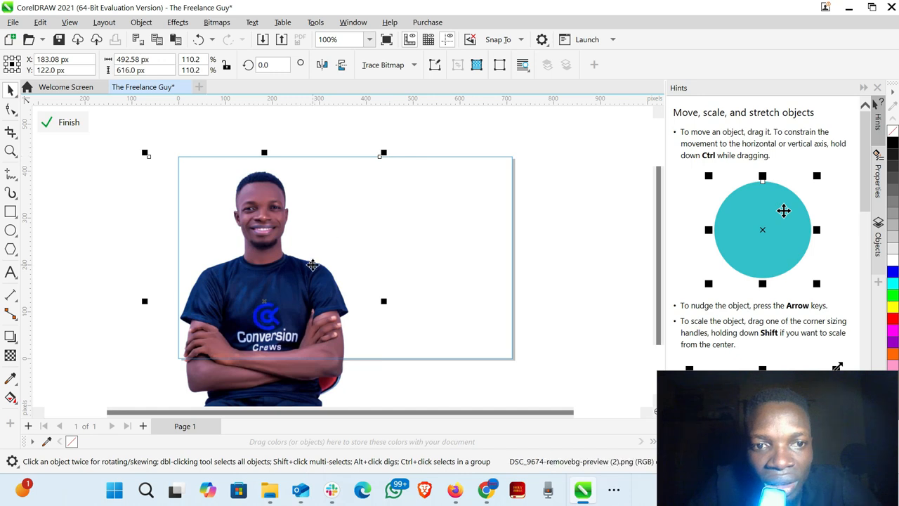
pyautogui.moveTo(313, 265); pyautogui.dragTo(311, 258)
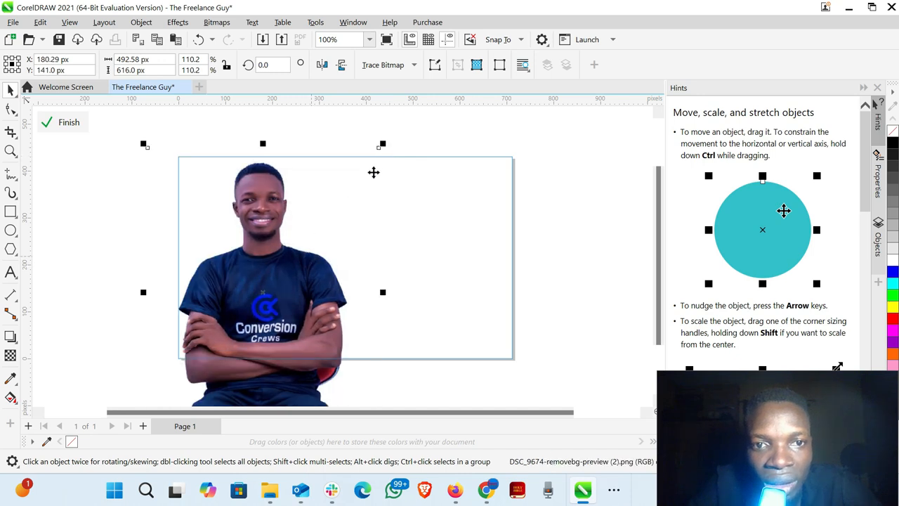
pyautogui.moveTo(382, 144); pyautogui.dragTo(382, 163)
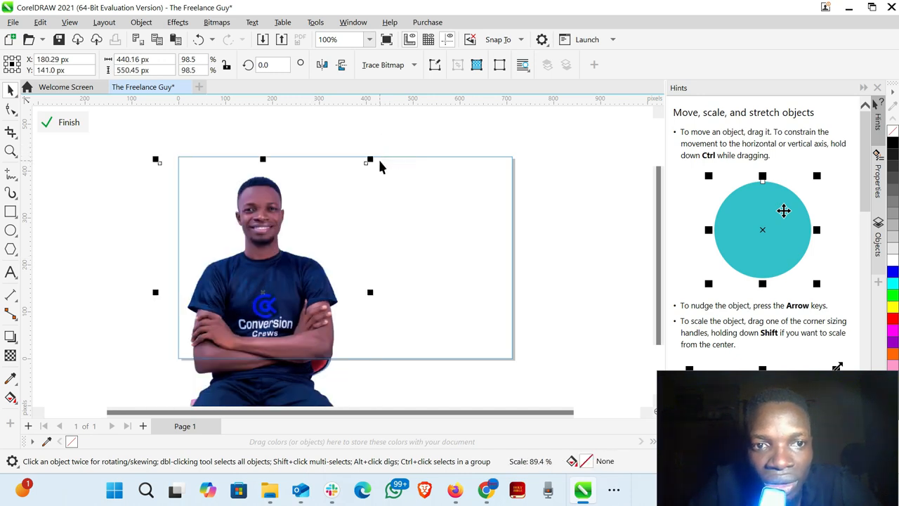
pyautogui.moveTo(282, 271); pyautogui.dragTo(268, 261)
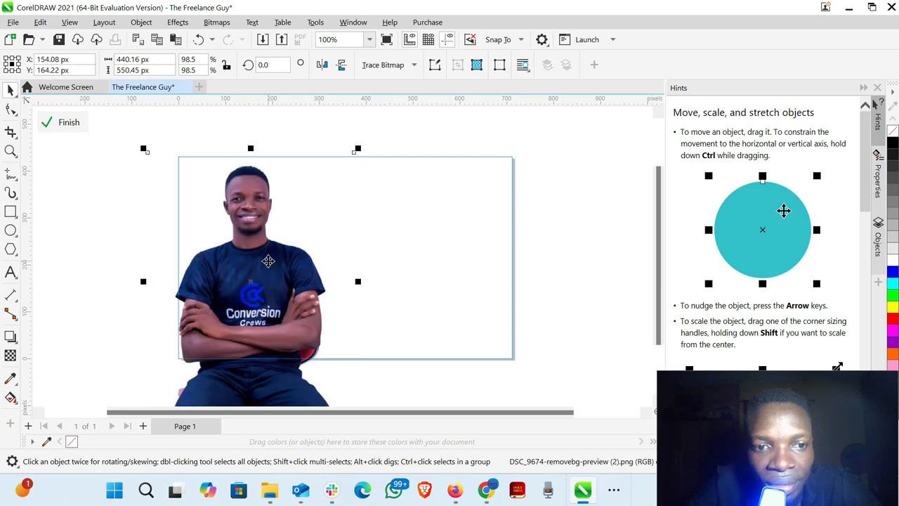
pyautogui.click(64, 123)
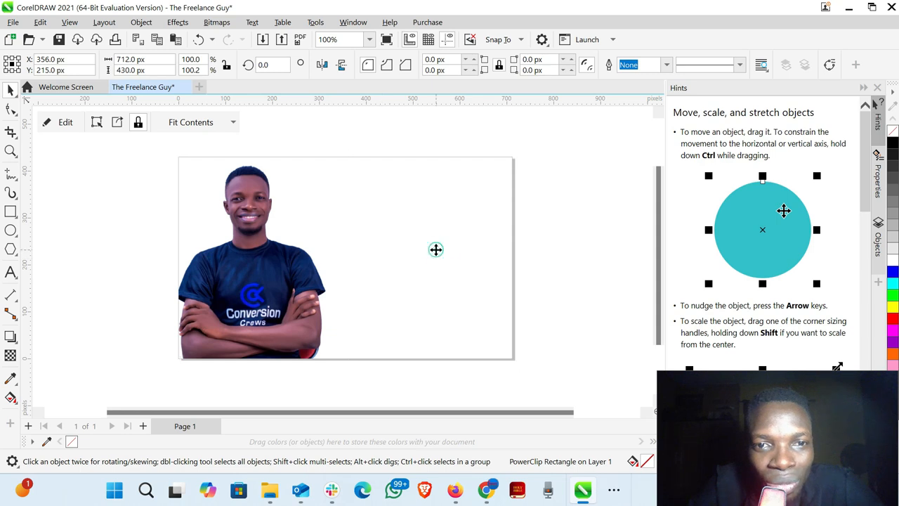
# - Sample white from the empty canvas and a light grey from the program interface into the document palette
pyautogui.click(435, 250)
pyautogui.click(437, 252)
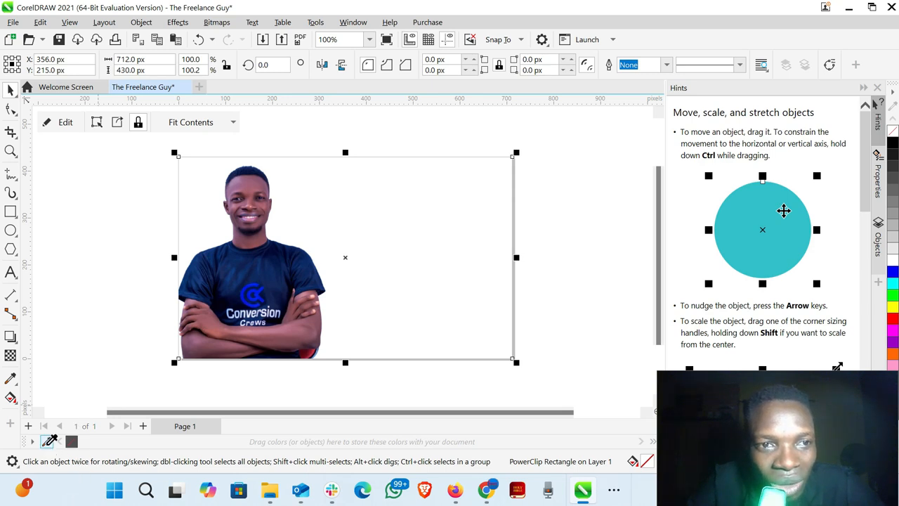
pyautogui.click(50, 440)
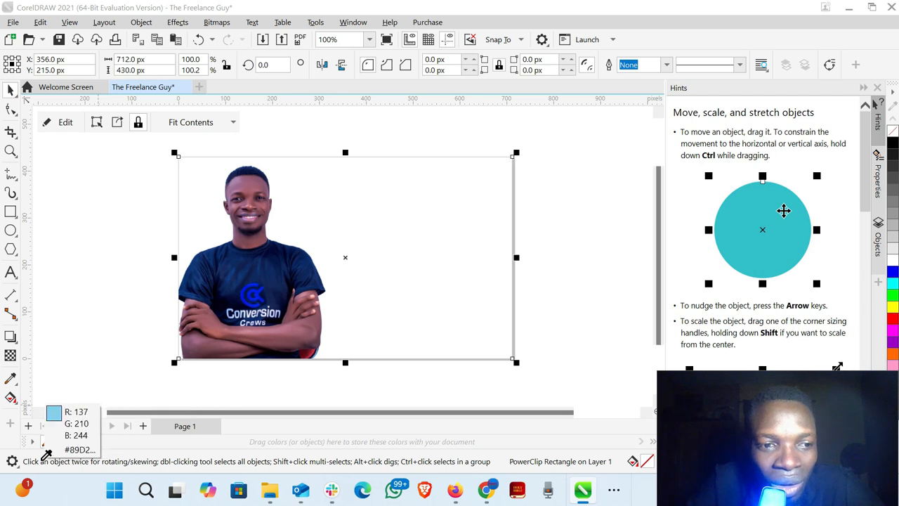
pyautogui.click(123, 307)
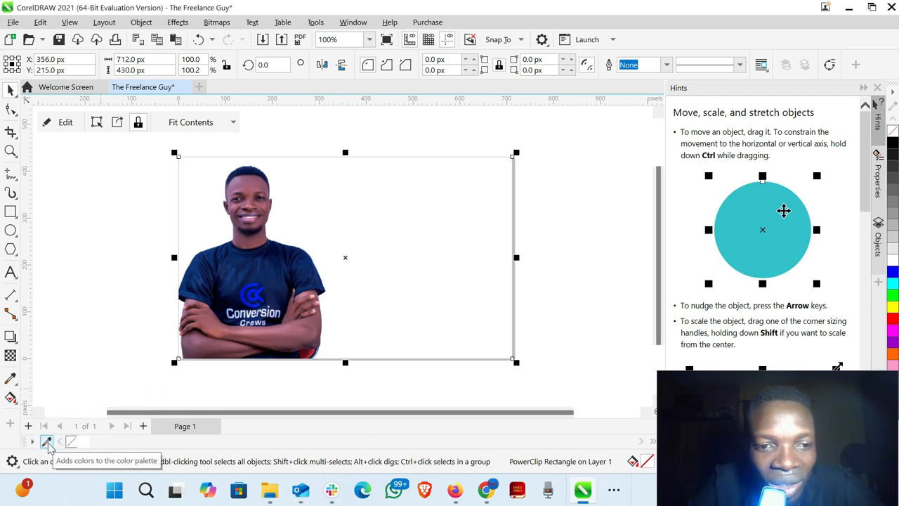
pyautogui.click(47, 443)
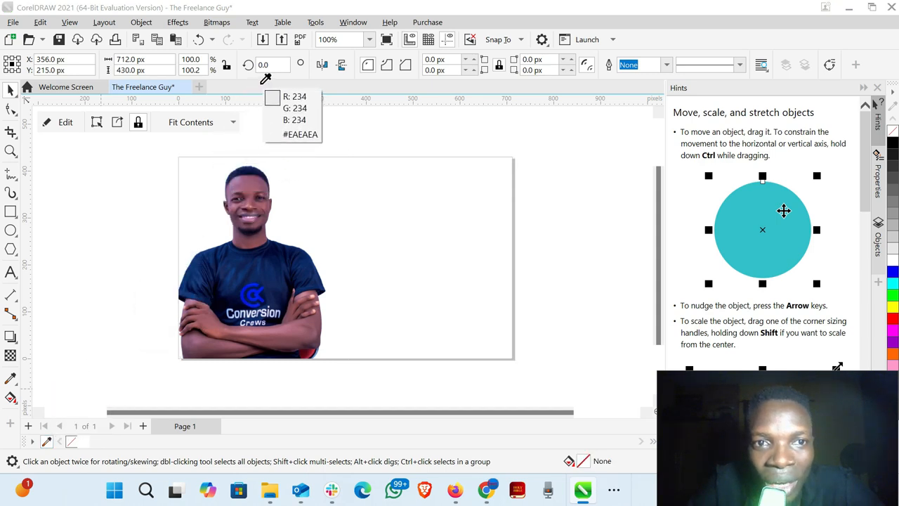
pyautogui.click(293, 81)
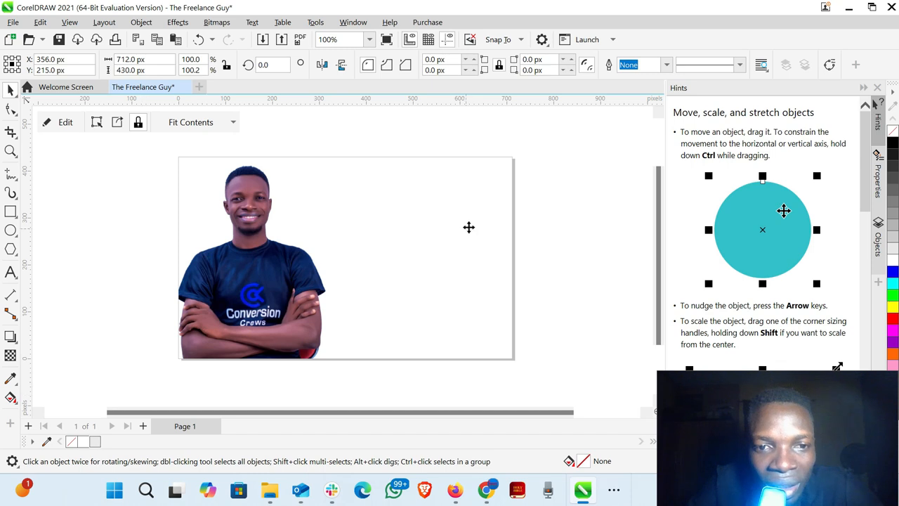
# - Try light grey and a red sampled from beside the portrait's forearm as the background rectangle's fill, and settle on white
pyautogui.click(448, 237)
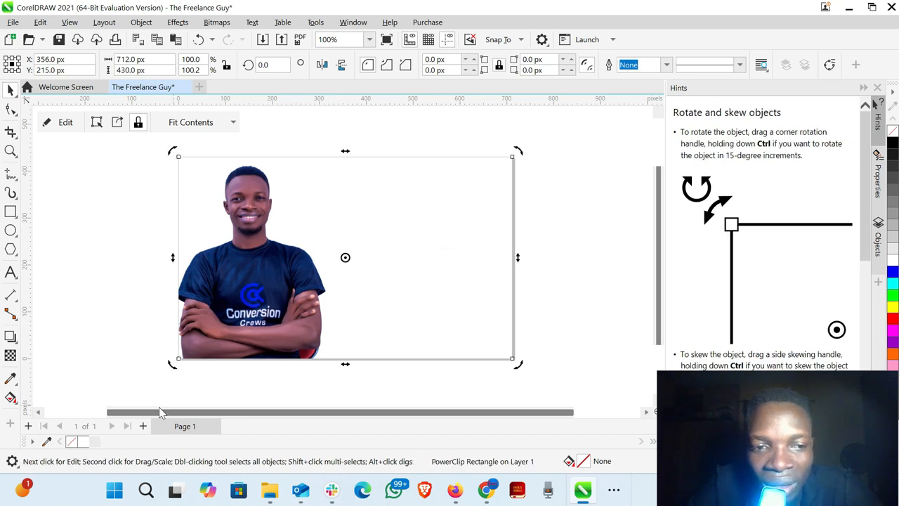
pyautogui.click(96, 441)
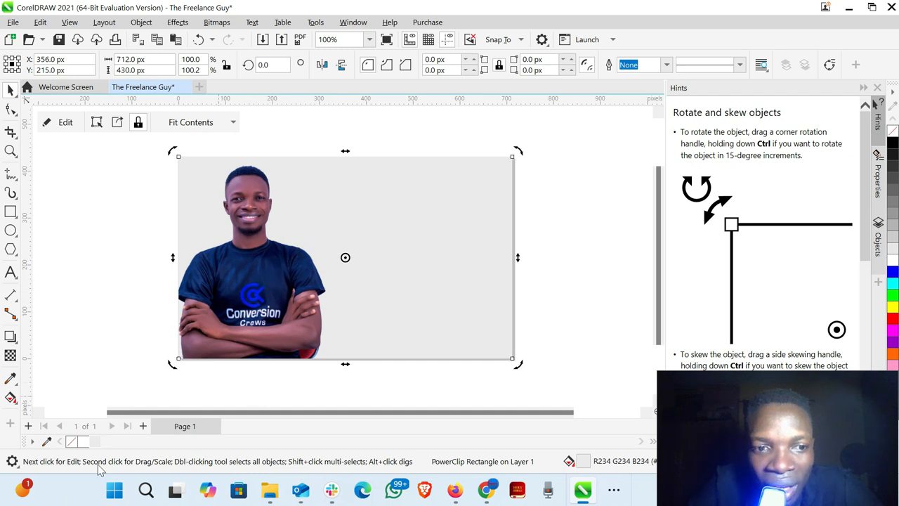
pyautogui.click(47, 441)
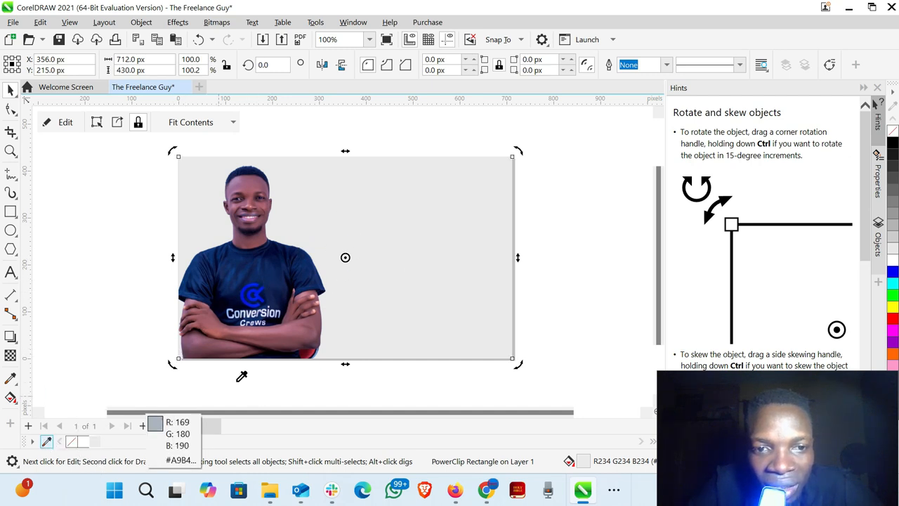
pyautogui.click(311, 354)
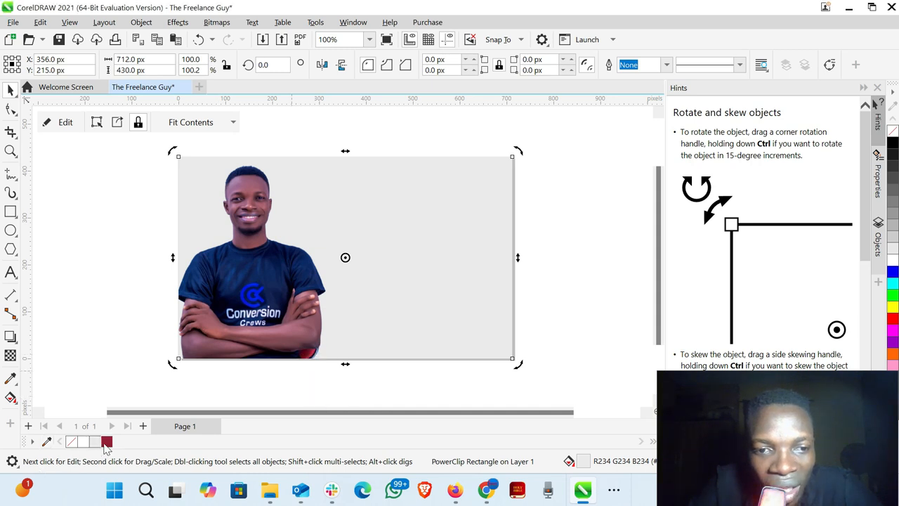
pyautogui.click(106, 442)
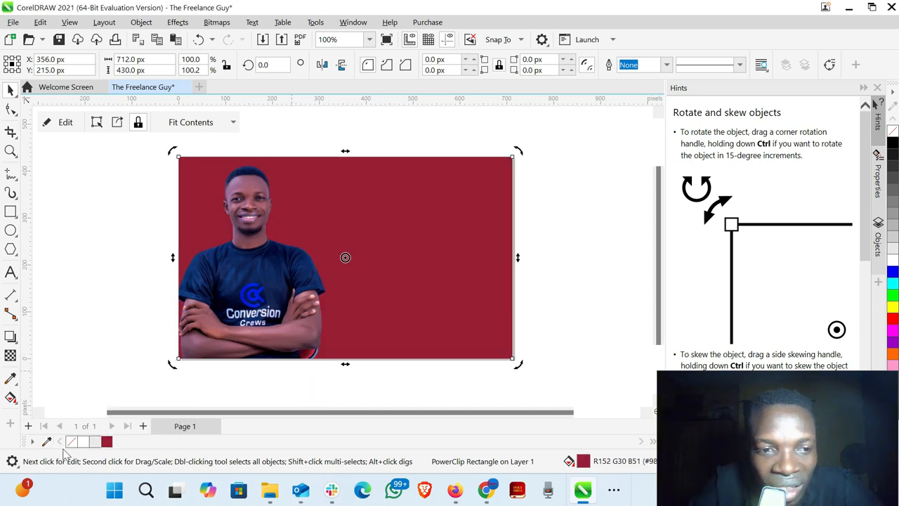
pyautogui.click(83, 442)
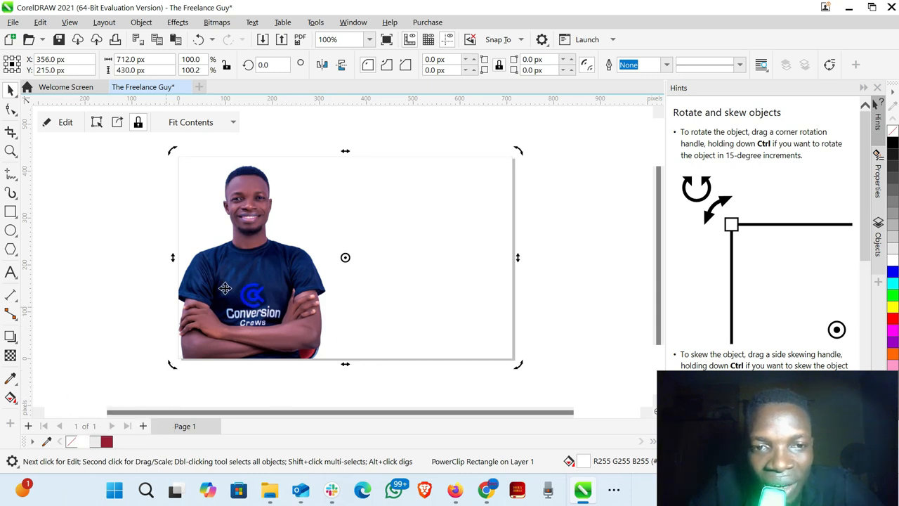
# - Sample a dark blue from the shirt logo and a navy (R20 G45 B101) from the shirt into the document palette
pyautogui.click(47, 441)
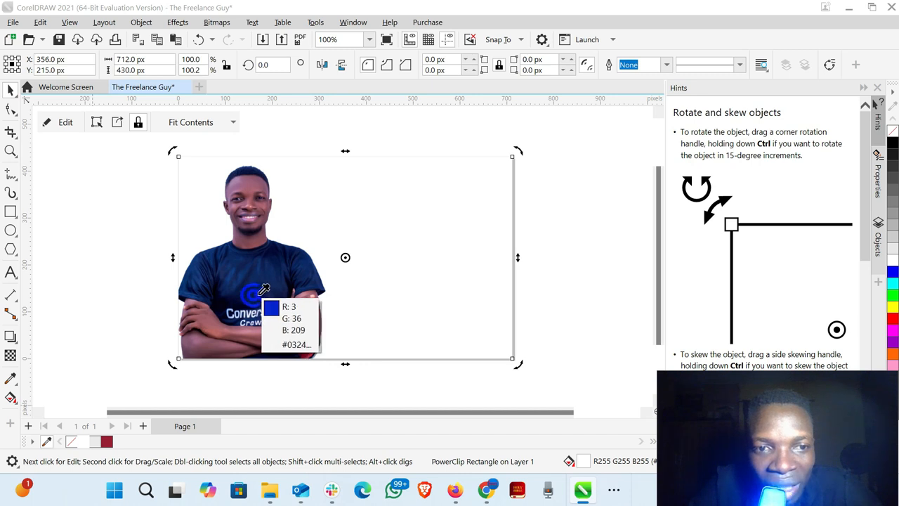
pyautogui.click(266, 288)
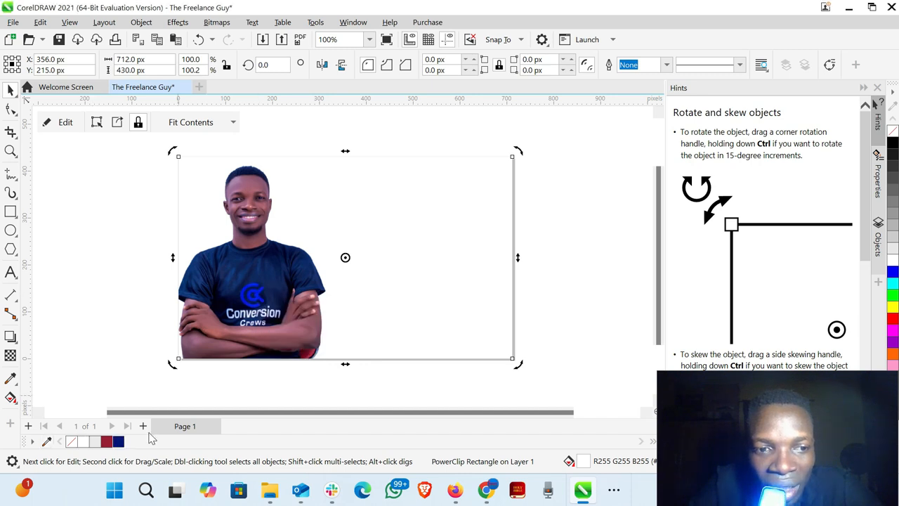
pyautogui.rightClick(47, 441)
pyautogui.click(48, 441)
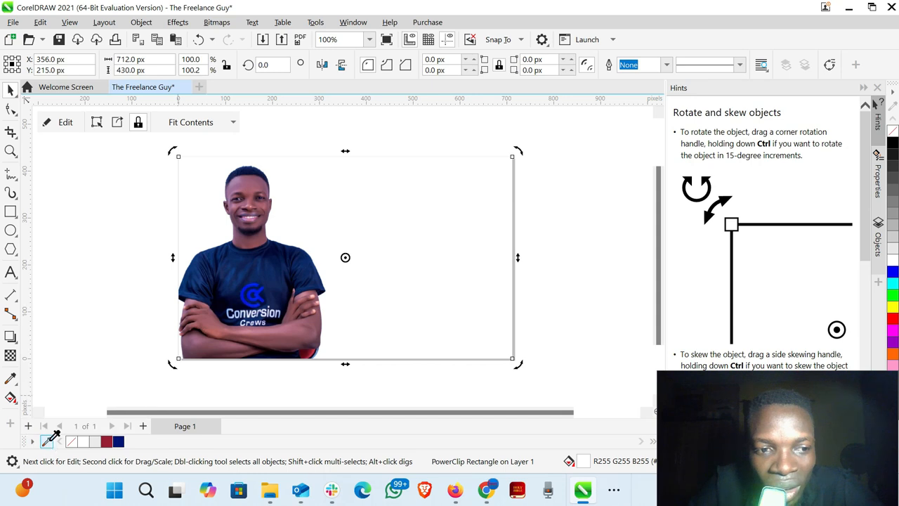
pyautogui.click(243, 269)
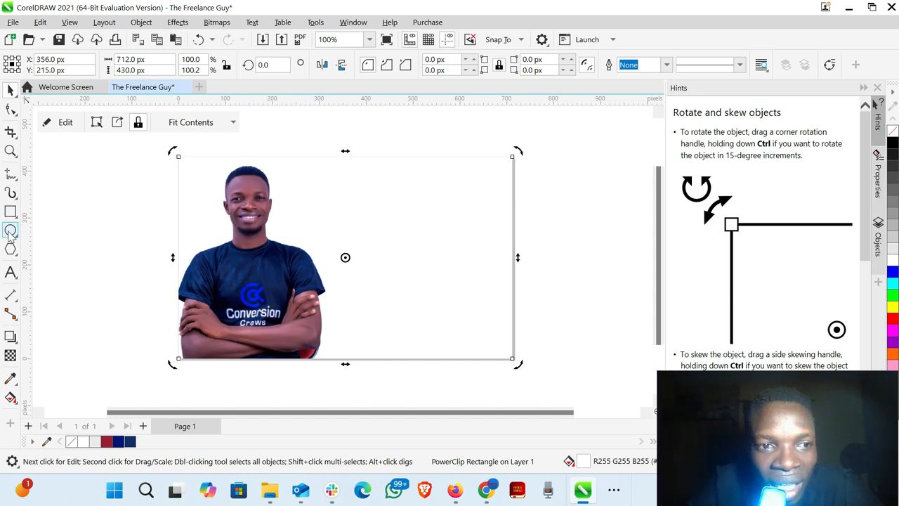
pyautogui.click(53, 216)
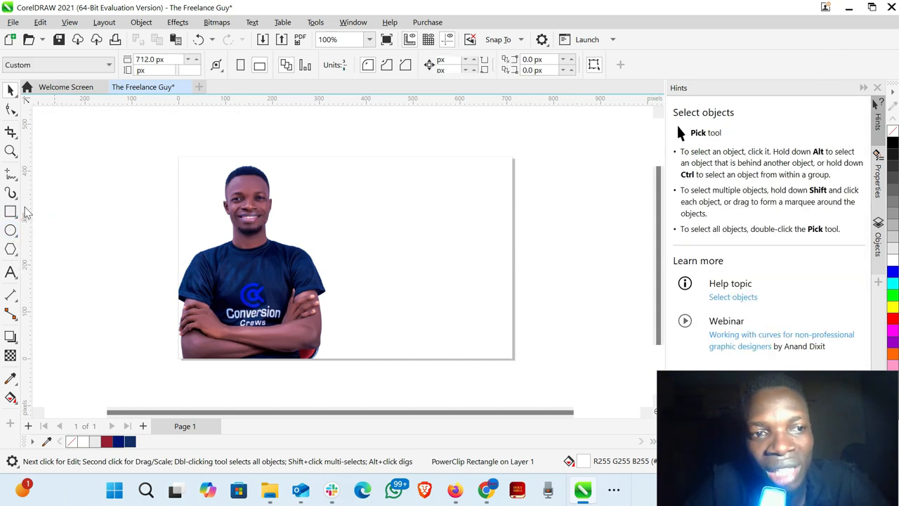
# - Draw a circle about 217 px wide over the page's left edge beside the portrait and set its outline to None
pyautogui.click(11, 231)
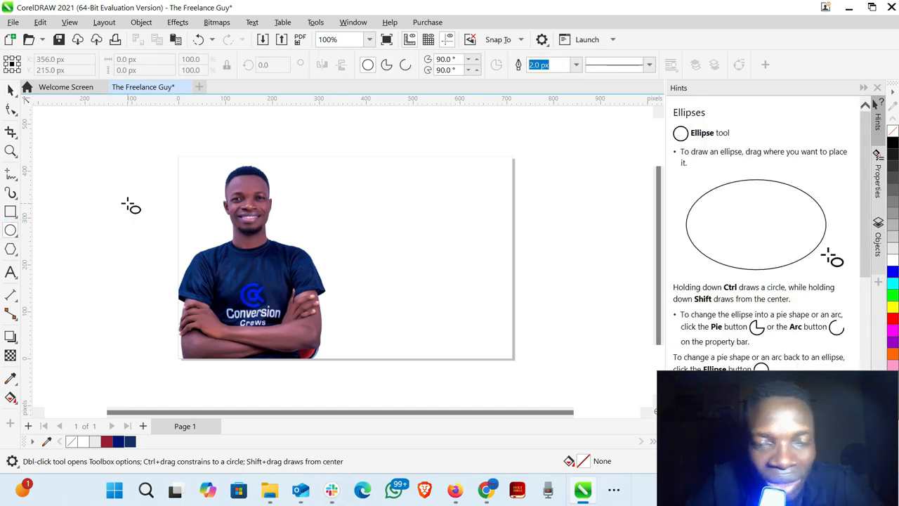
pyautogui.moveTo(129, 203); pyautogui.dragTo(228, 265)
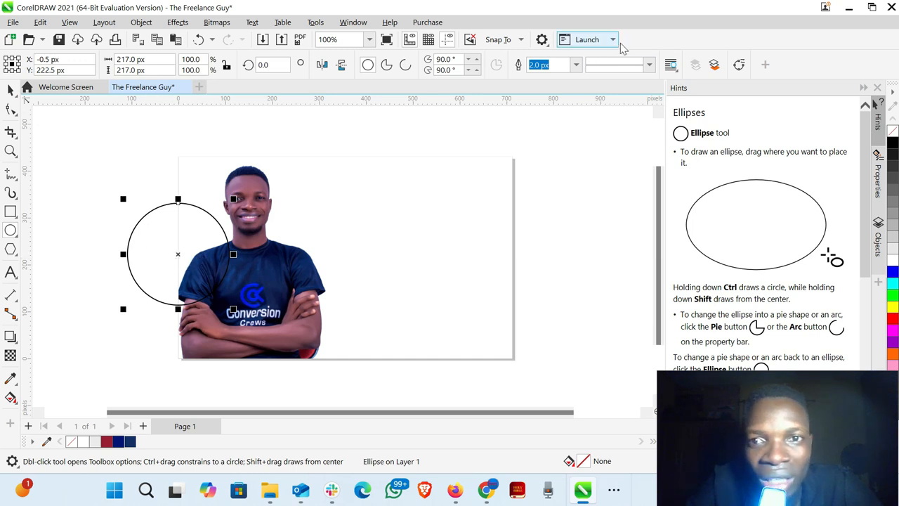
pyautogui.click(576, 64)
pyautogui.click(537, 79)
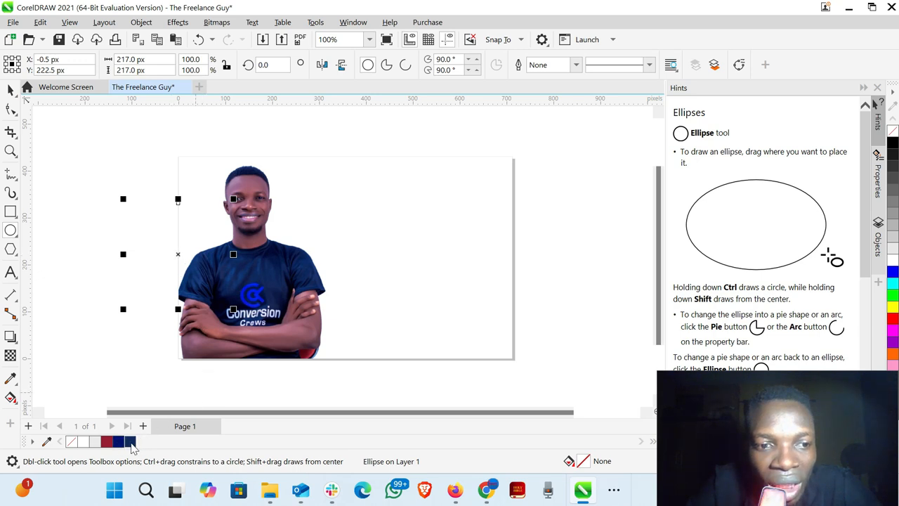
# - Try the two sampled dark blues on the circle, and fill it with a brighter blue (R0 G32 B239) sampled from the shirt logo
pyautogui.click(130, 442)
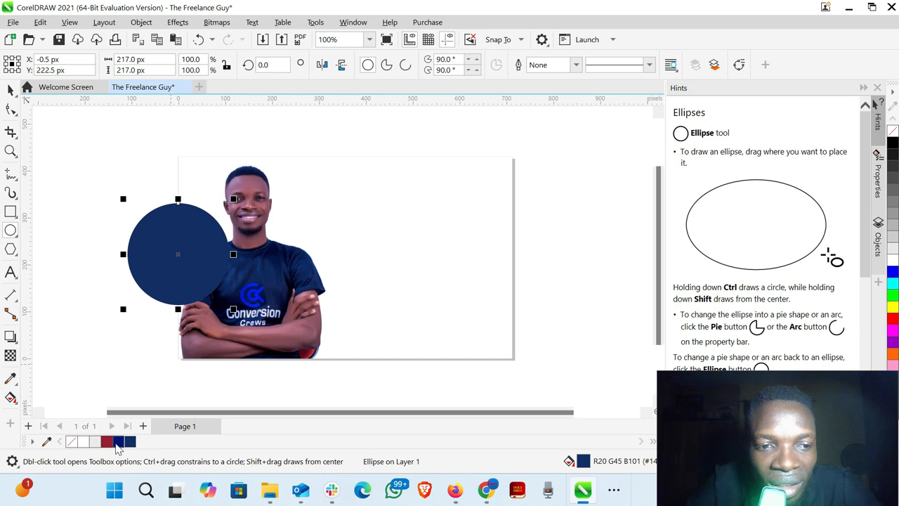
pyautogui.click(117, 443)
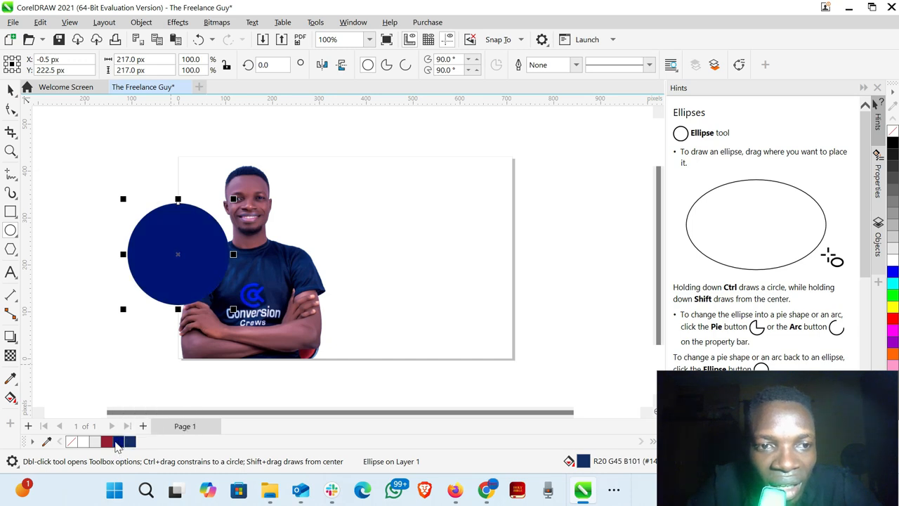
pyautogui.click(47, 440)
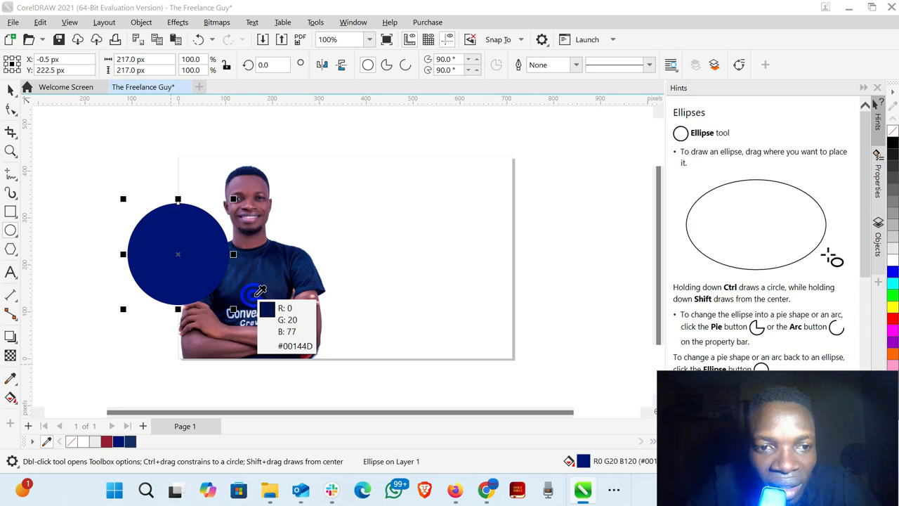
pyautogui.click(259, 293)
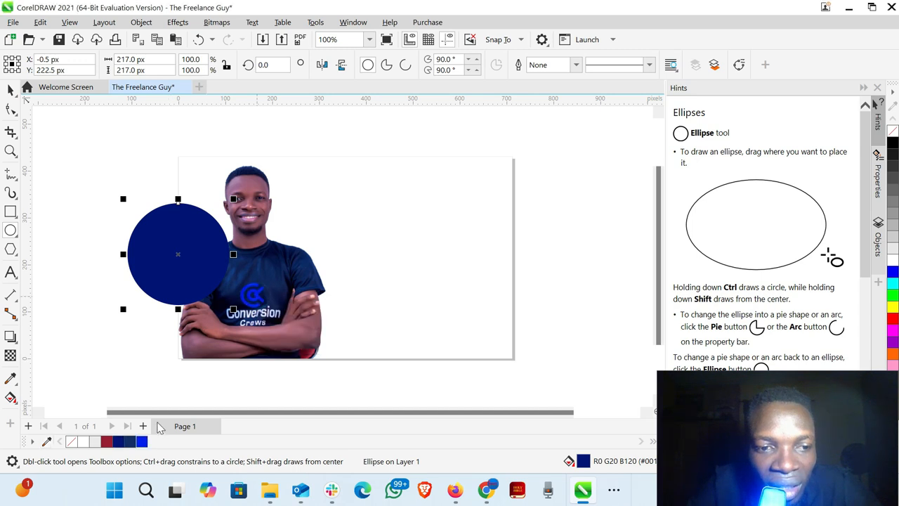
pyautogui.click(142, 442)
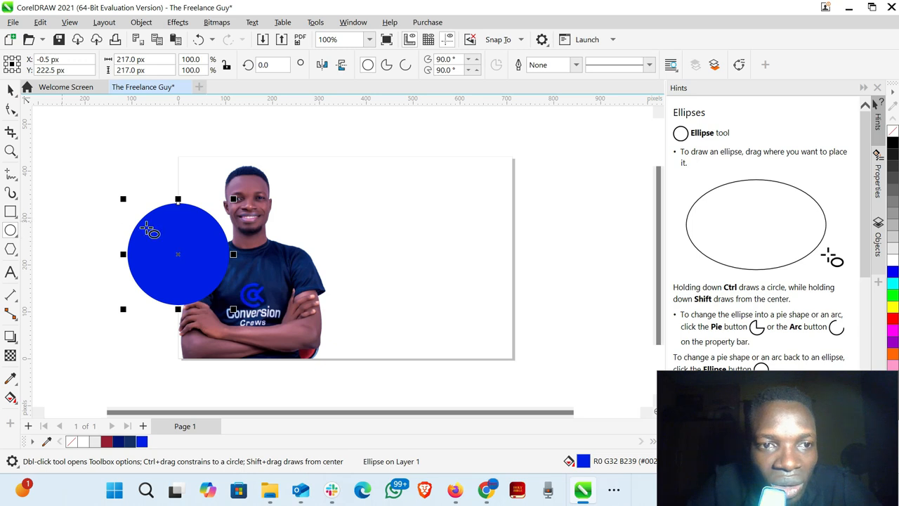
# - PowerClip the blue circle inside the background rectangle
pyautogui.click(14, 94)
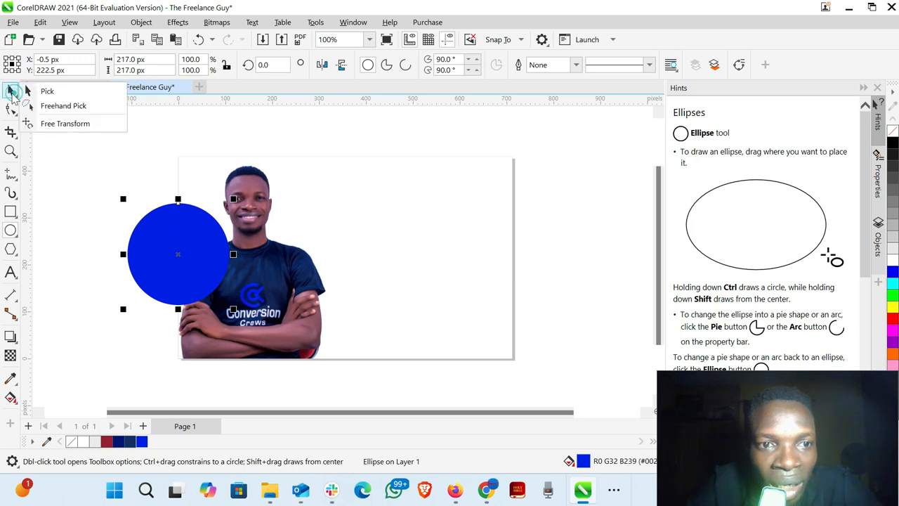
pyautogui.rightClick(186, 251)
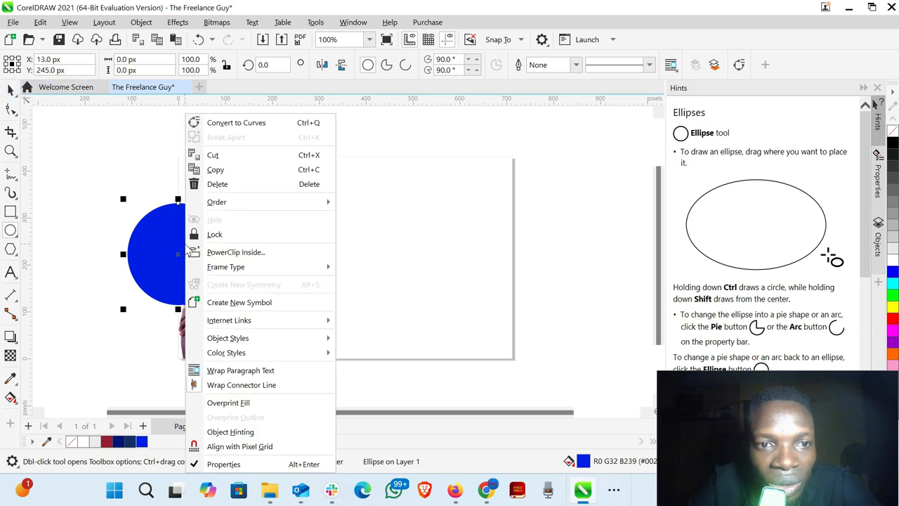
pyautogui.click(226, 252)
pyautogui.click(472, 215)
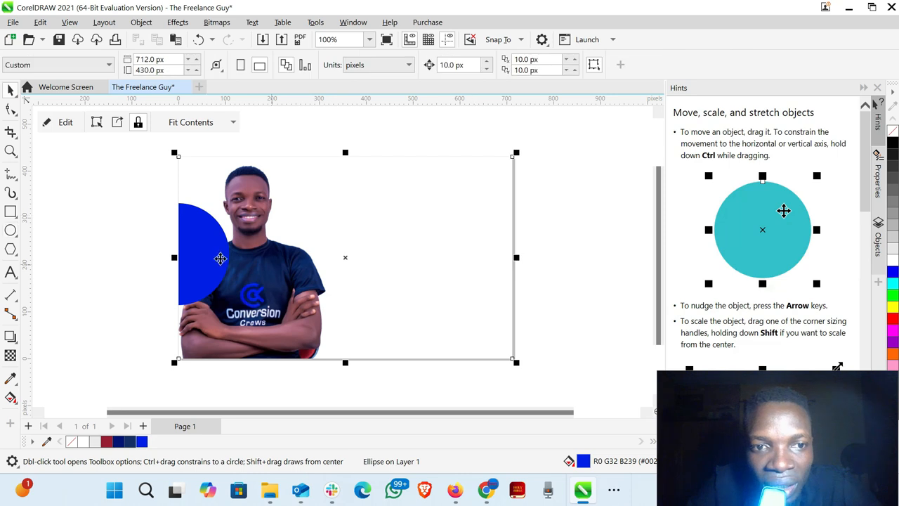
# - Edit the PowerClip contents, centring the circle over the head at about X 146, Y 330 px and sending it to the back of the layer
pyautogui.click(66, 122)
pyautogui.click(214, 261)
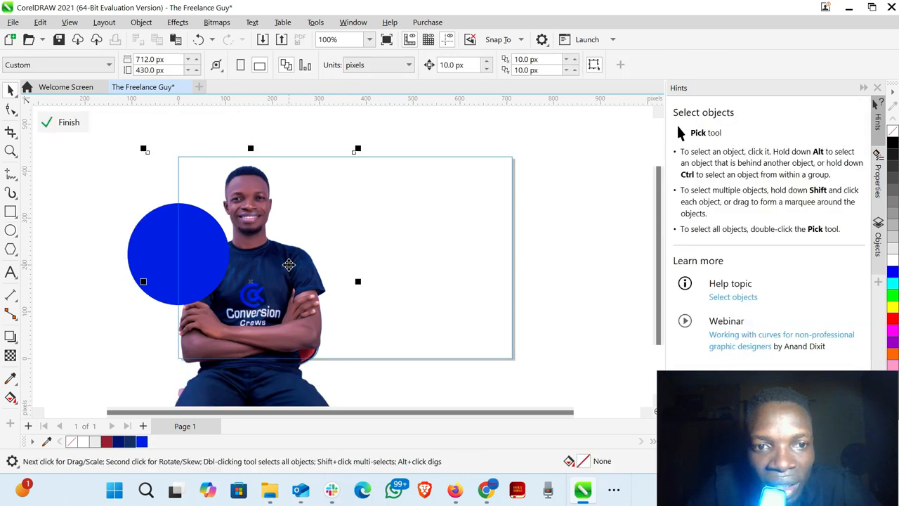
pyautogui.click(208, 258)
pyautogui.moveTo(205, 255); pyautogui.dragTo(275, 204)
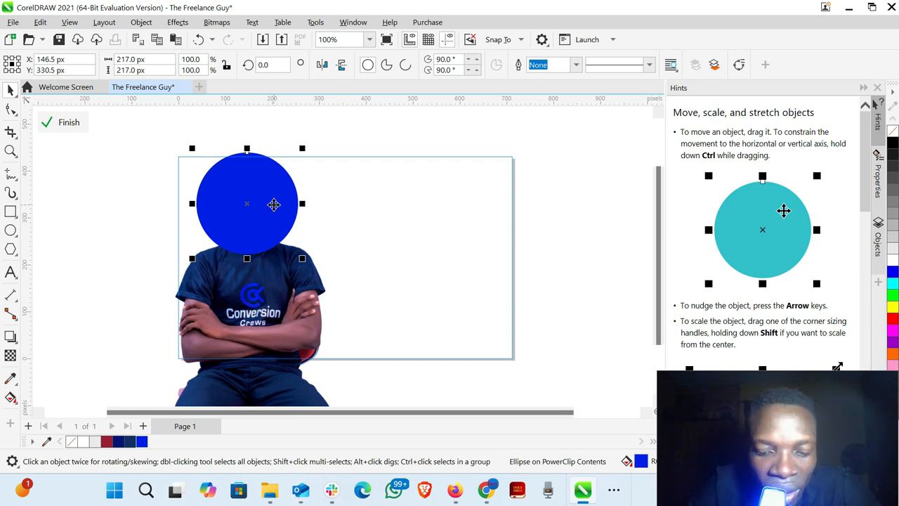
pyautogui.rightClick(274, 205)
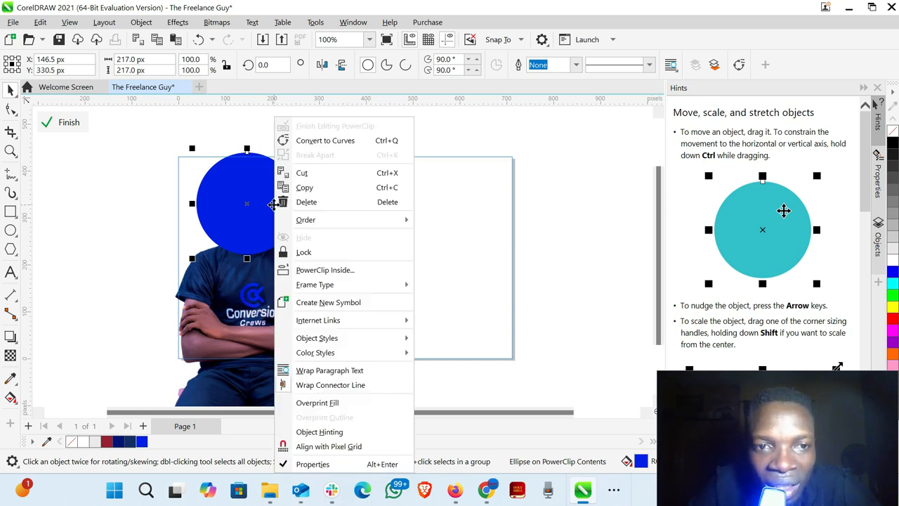
pyautogui.moveTo(373, 222)
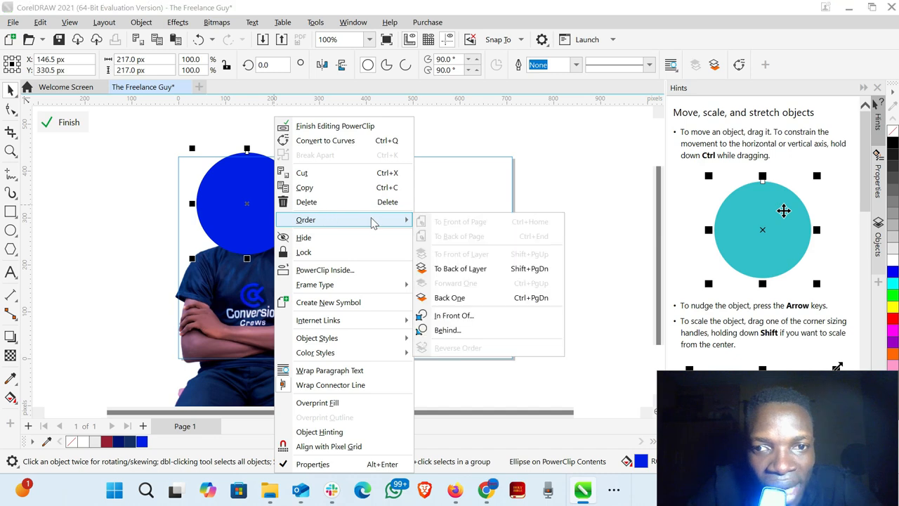
pyautogui.click(468, 274)
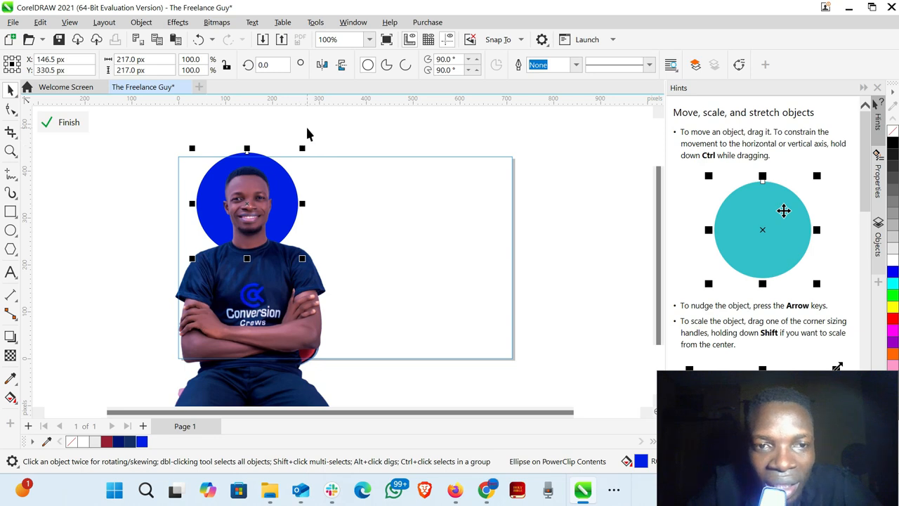
# - Scale the circle from its centre to about 187 px and move the portrait to about X 157, Y 146 px
pyautogui.moveTo(302, 144); pyautogui.dragTo(301, 154)
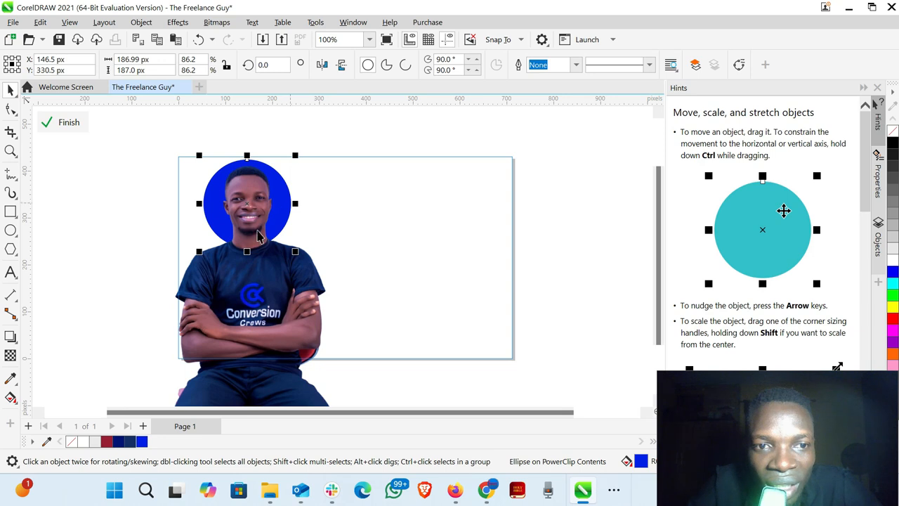
pyautogui.moveTo(272, 314); pyautogui.dragTo(272, 316)
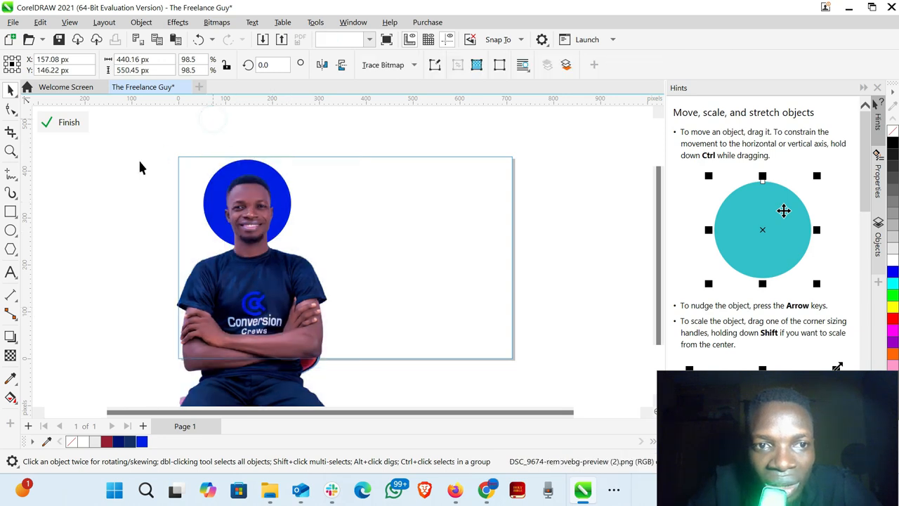
pyautogui.click(135, 153)
pyautogui.moveTo(133, 143); pyautogui.dragTo(394, 262)
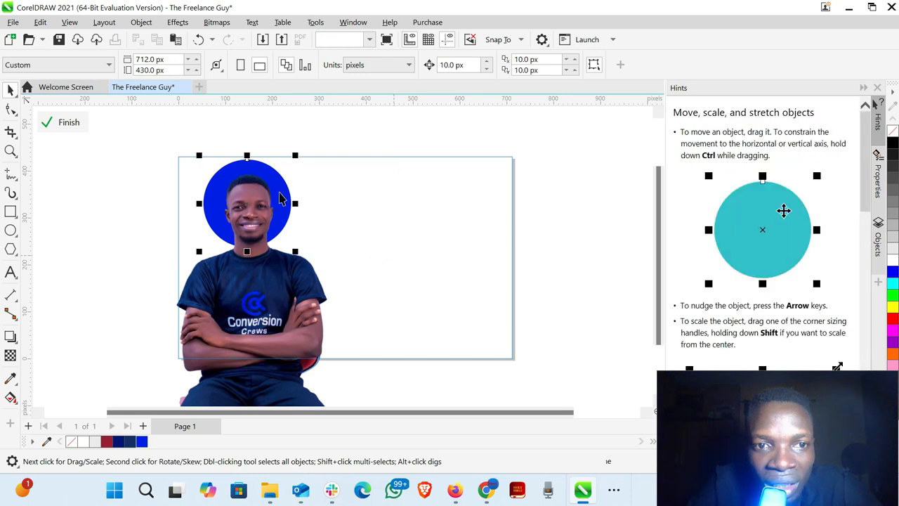
pyautogui.moveTo(276, 182)
pyautogui.mouseDown()
pyautogui.moveTo(290, 187)
pyautogui.moveTo(284, 177)
pyautogui.mouseUp()
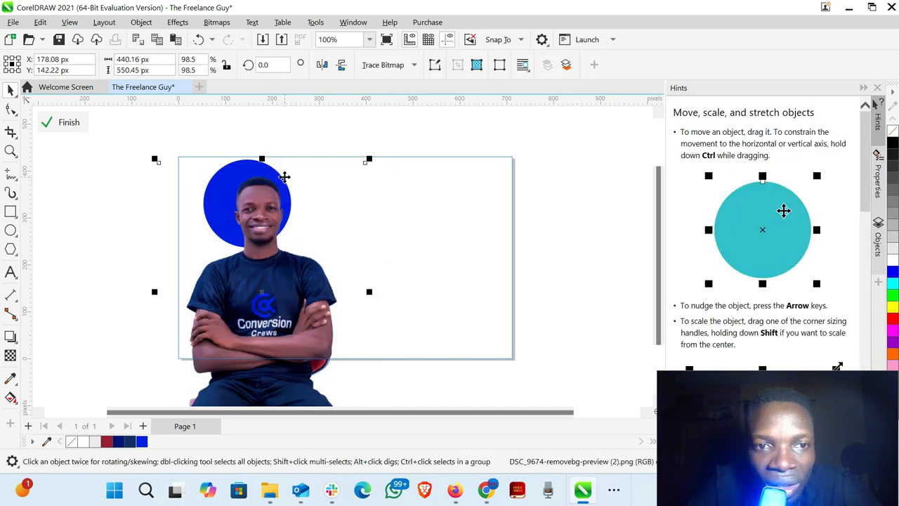
pyautogui.hotkey('ctrl', 'z')
# - Nudge the blue circle 10 px right to X 156.5 px so it sits centred behind the head
pyautogui.click(117, 152)
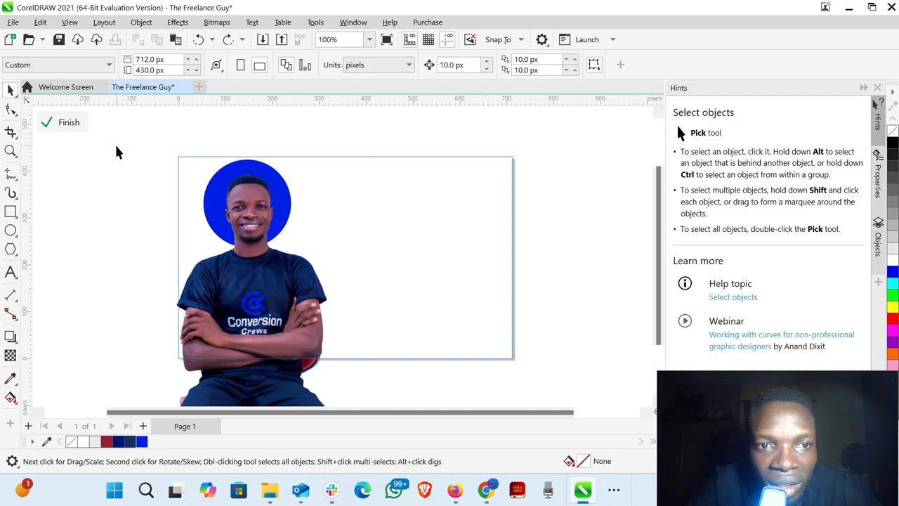
pyautogui.moveTo(117, 152); pyautogui.dragTo(345, 261)
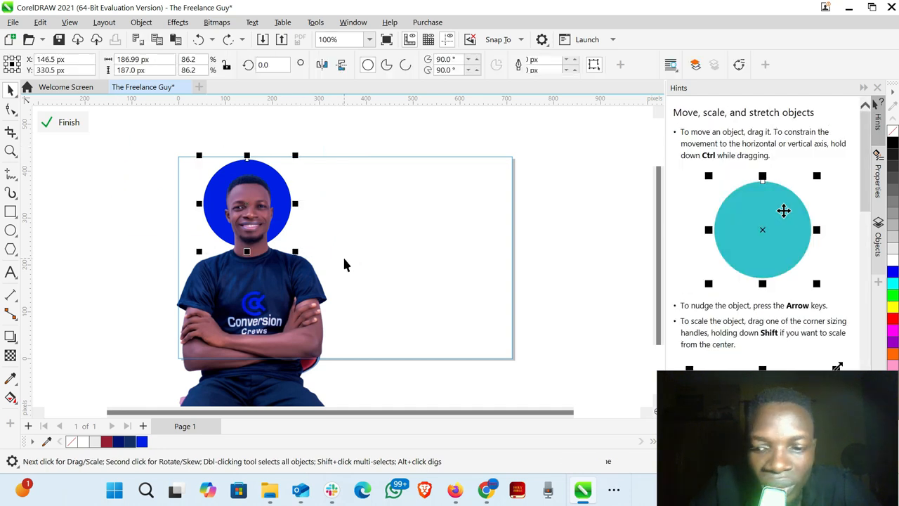
pyautogui.press('Right')
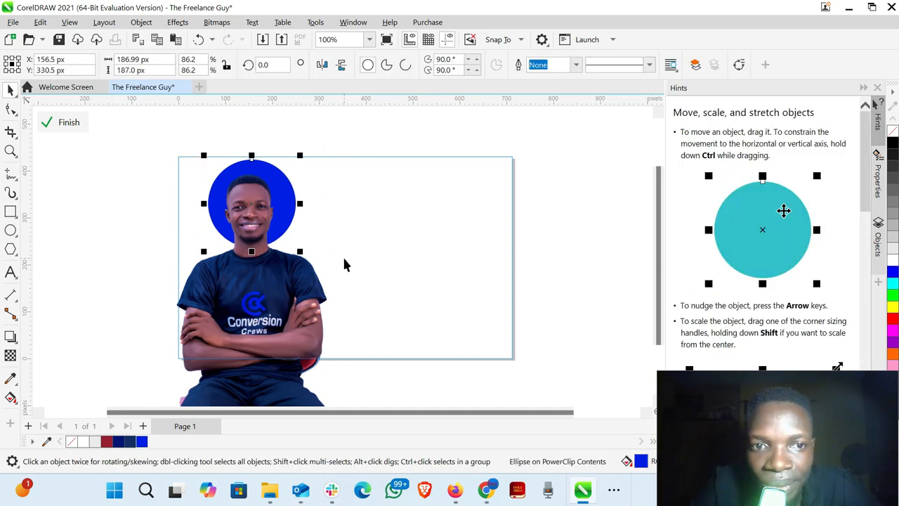
pyautogui.click(136, 227)
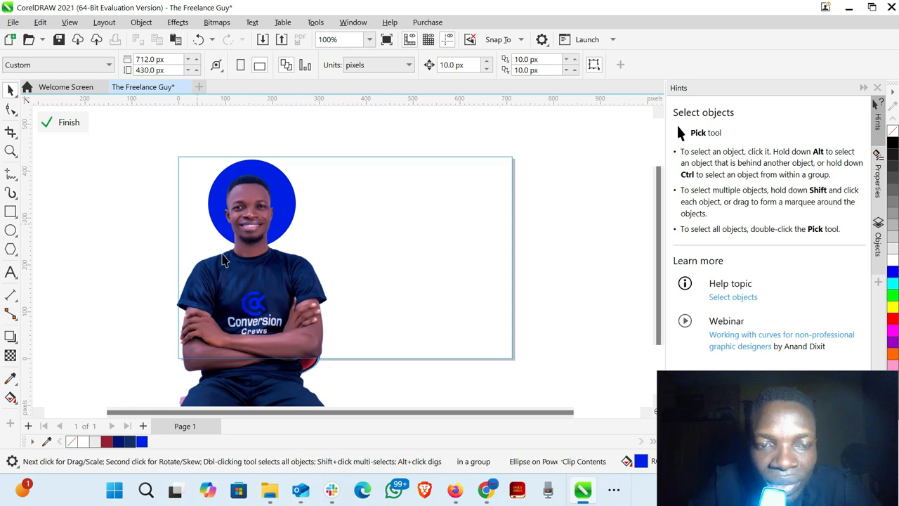
# - Try the dark blue and dark red R152 G30 B51 fills on the circle inside the PowerClip, ending back on blue R0 G32 B239
pyautogui.click(68, 123)
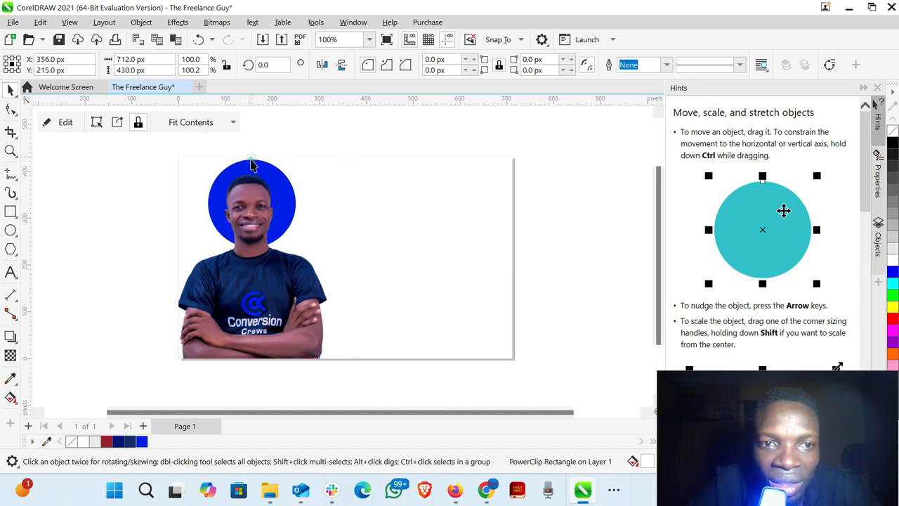
pyautogui.doubleClick(251, 169)
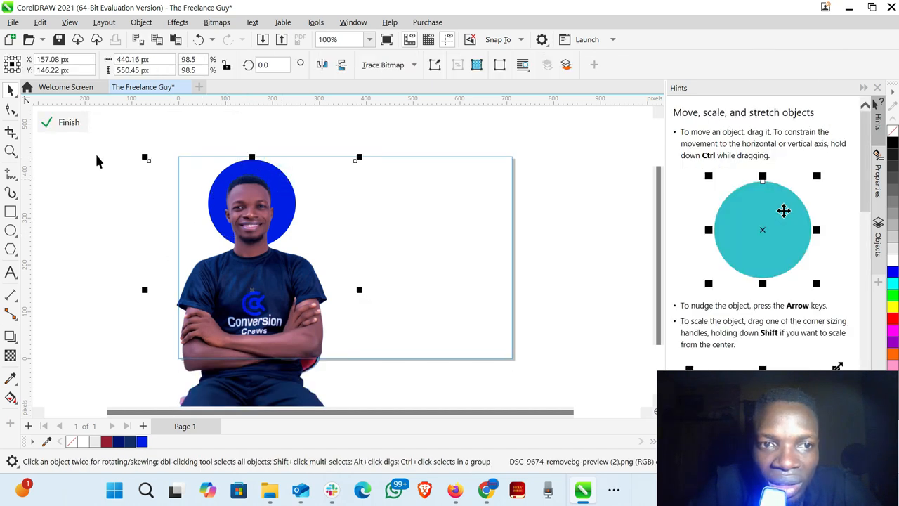
pyautogui.moveTo(121, 137); pyautogui.dragTo(401, 259)
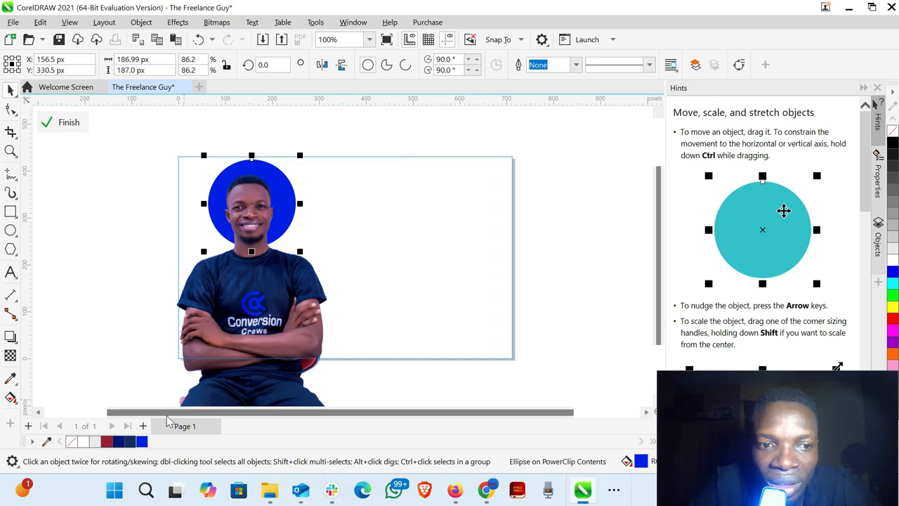
pyautogui.click(120, 442)
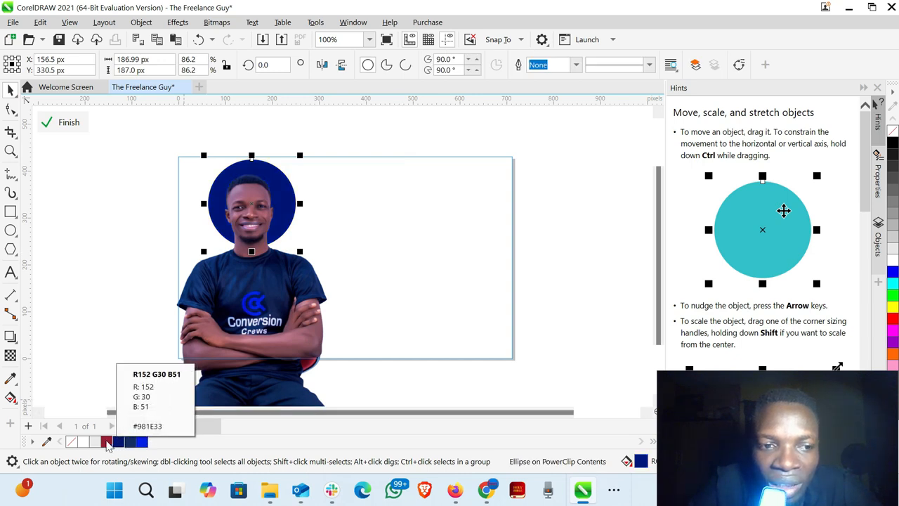
pyautogui.click(107, 442)
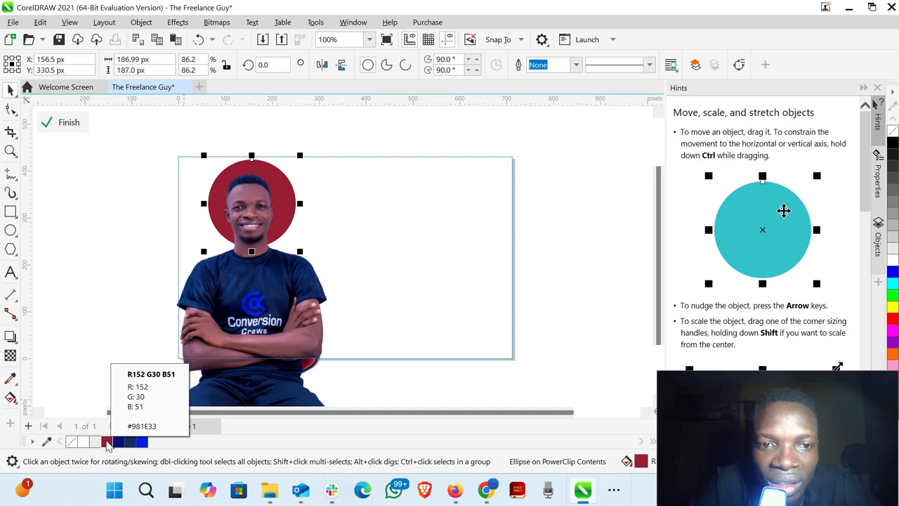
pyautogui.click(145, 440)
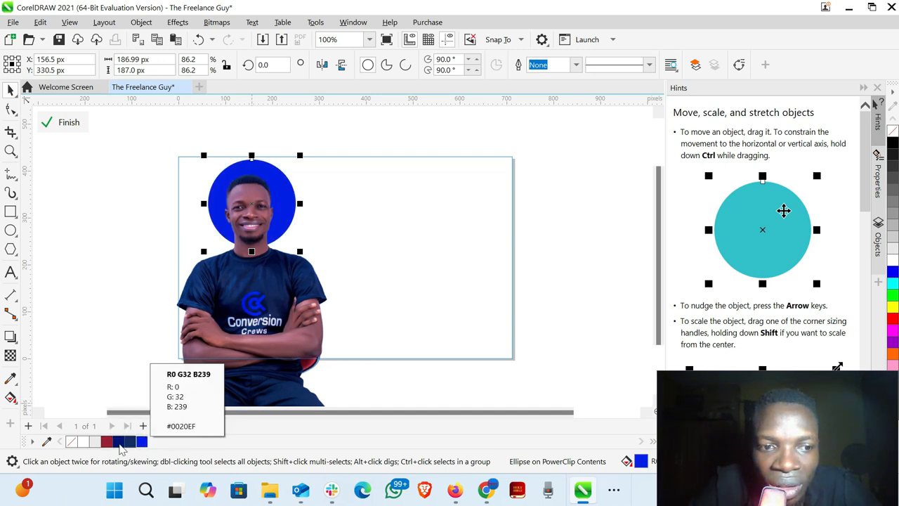
# - Sample the near-black colour of the portrait's dark clothing into the document palette and try it on the circle, returning the fill to blue
pyautogui.click(47, 441)
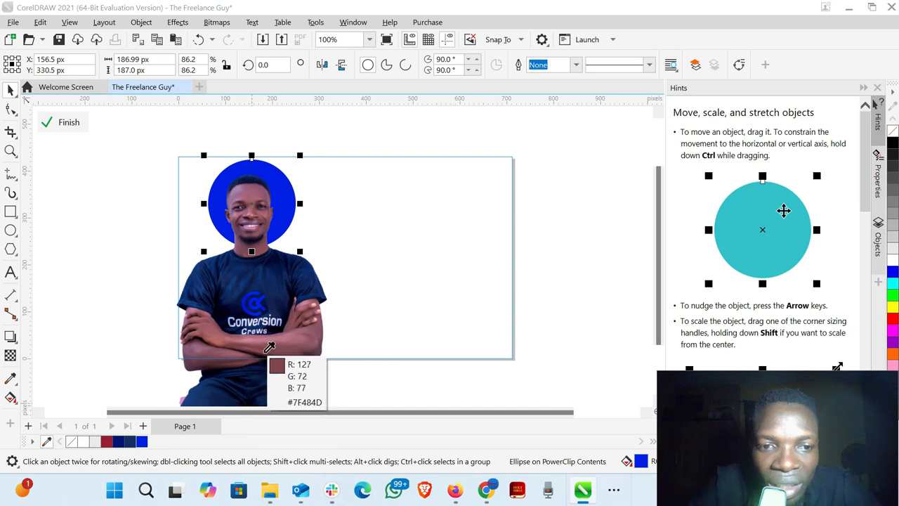
pyautogui.click(301, 361)
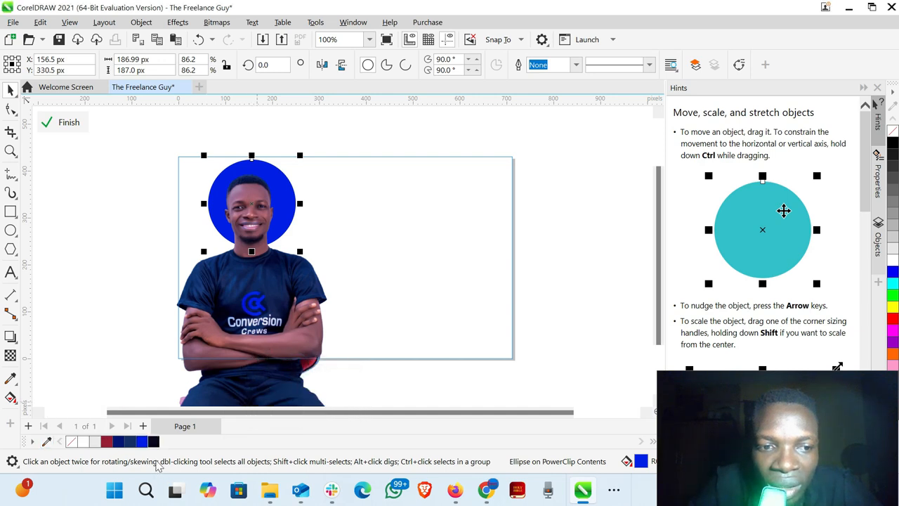
pyautogui.click(154, 442)
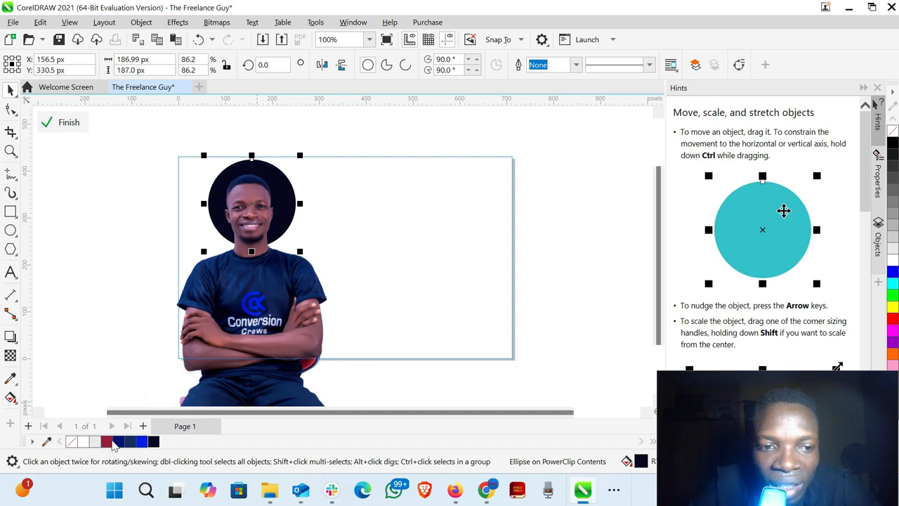
pyautogui.click(141, 441)
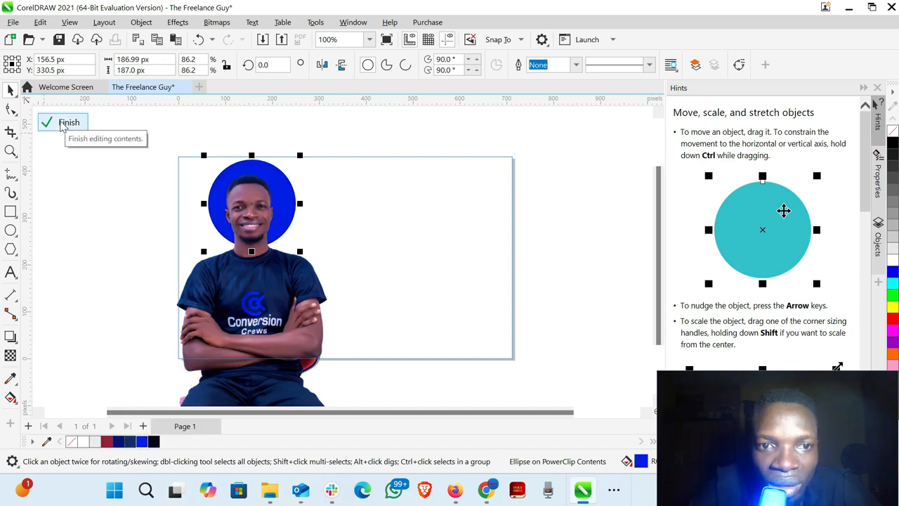
# - Finish editing the PowerClip contents and fill the background rectangle with light grey R234 G234 B234
pyautogui.click(62, 124)
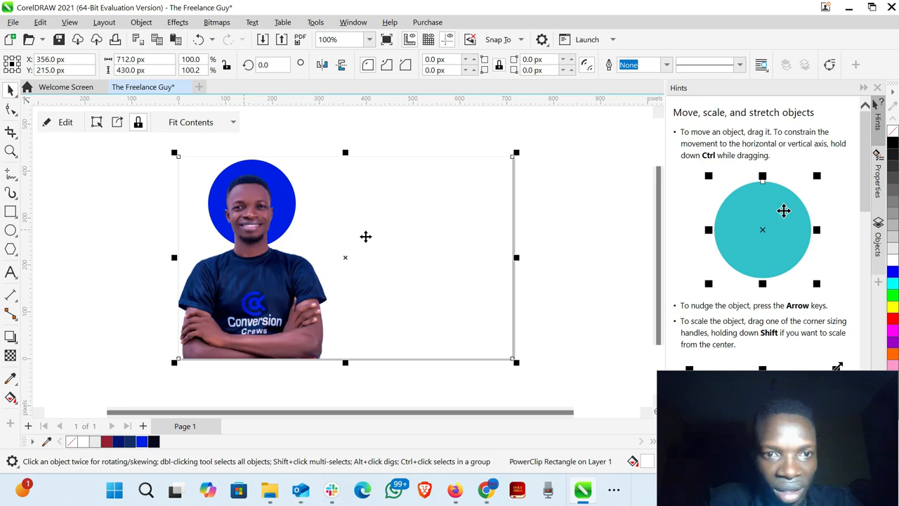
pyautogui.click(406, 247)
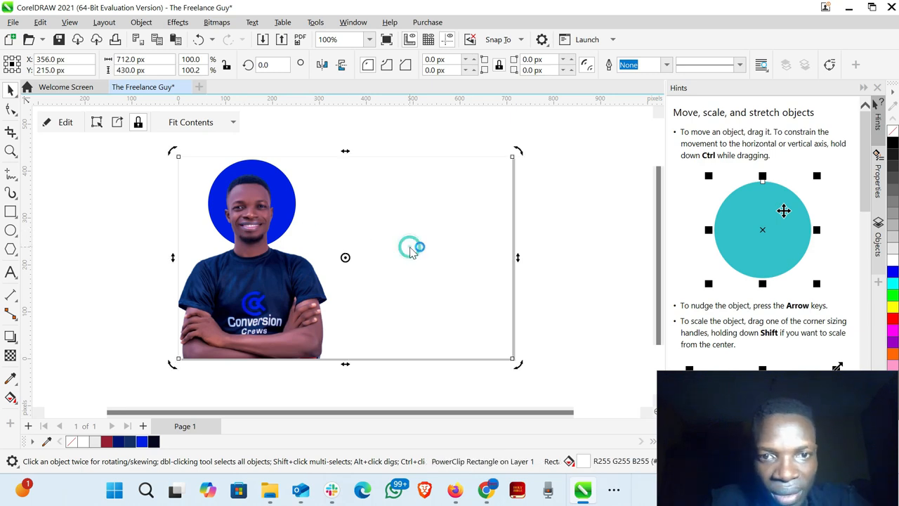
pyautogui.click(93, 441)
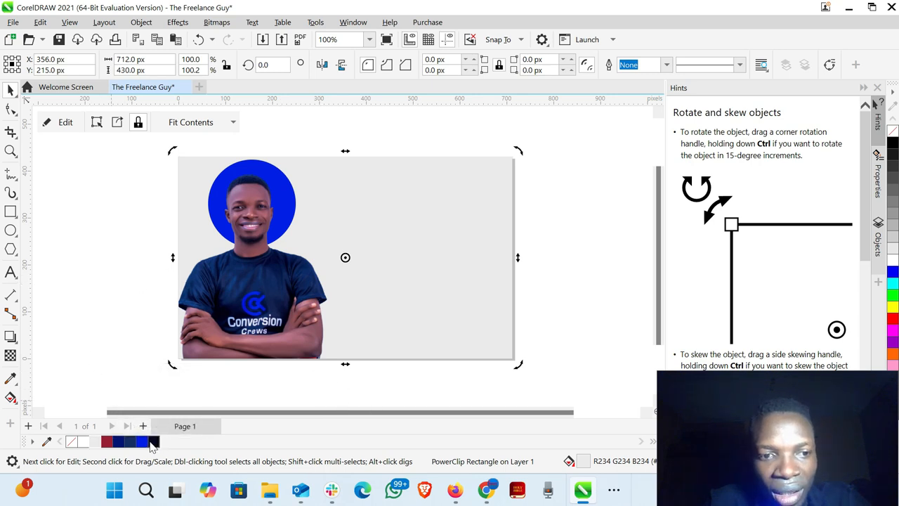
# - Fill the circle inside the PowerClip with the sampled near-black colour and finish editing the contents
pyautogui.doubleClick(251, 220)
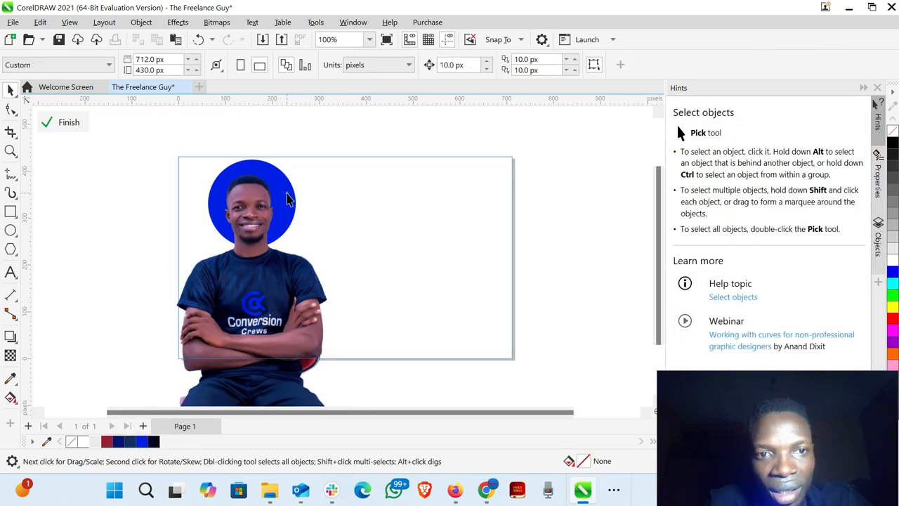
pyautogui.moveTo(116, 147); pyautogui.dragTo(364, 261)
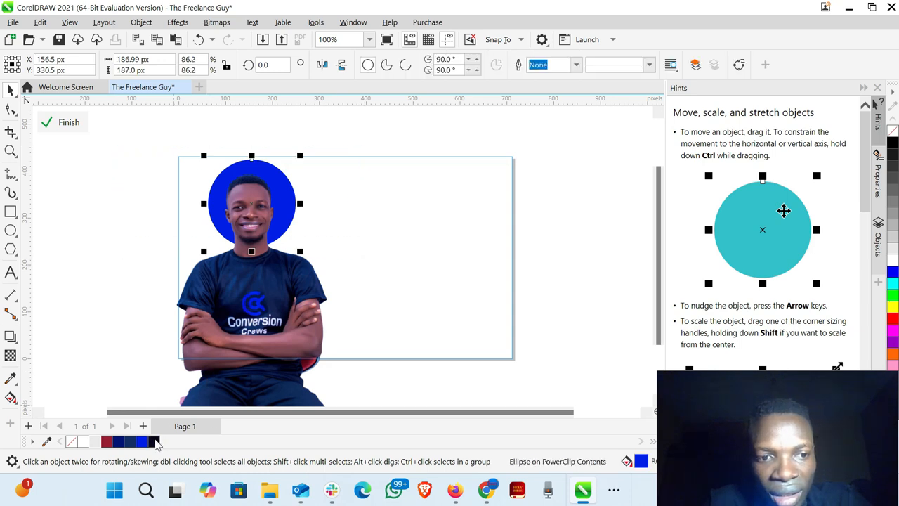
pyautogui.click(154, 441)
pyautogui.click(103, 259)
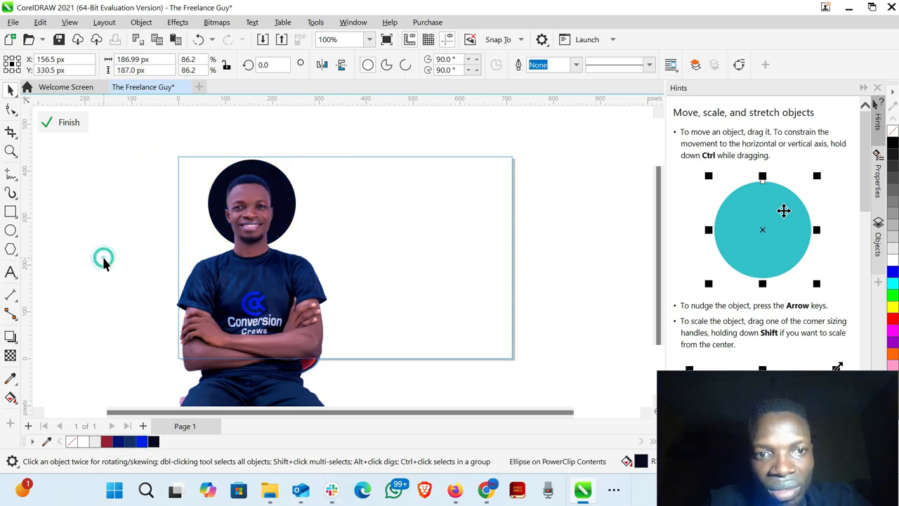
pyautogui.click(66, 123)
pyautogui.click(351, 253)
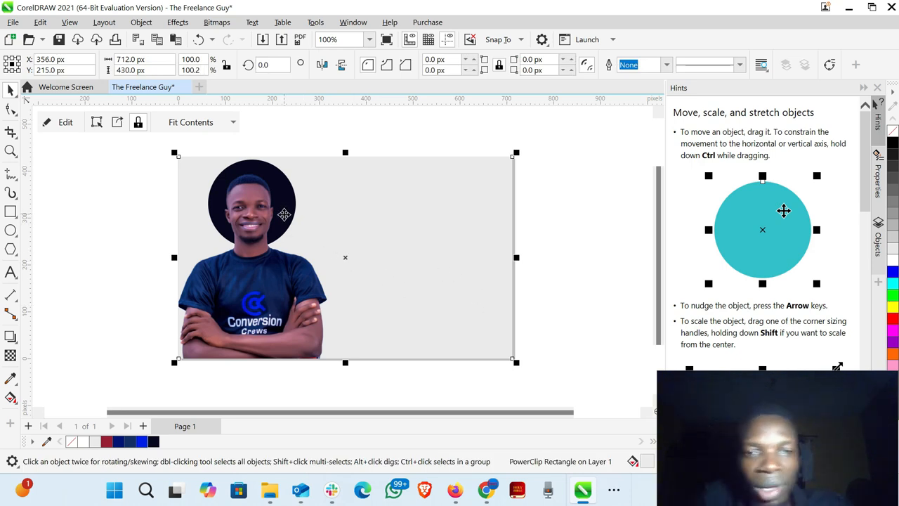
pyautogui.doubleClick(290, 198)
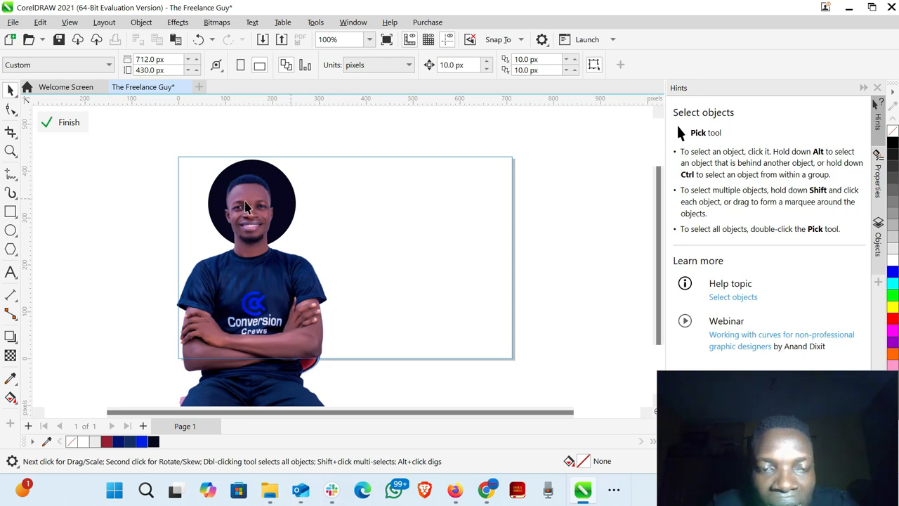
pyautogui.click(68, 123)
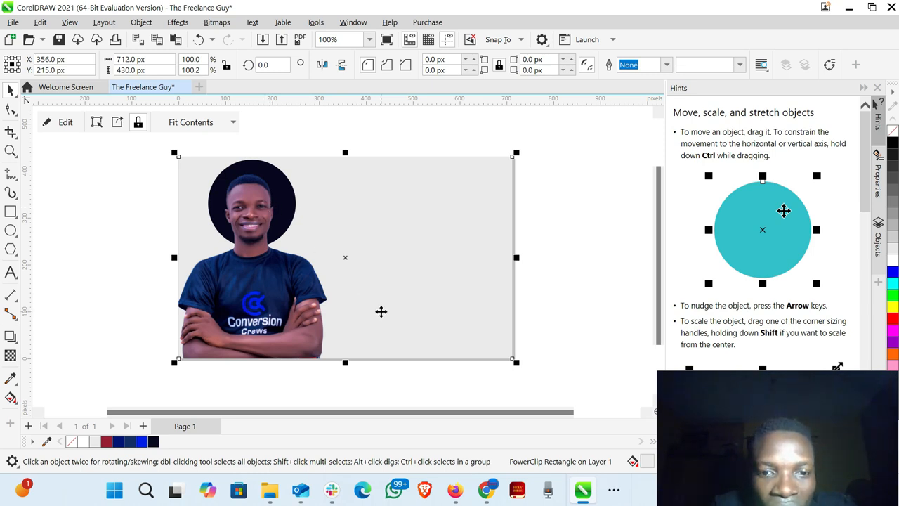
# - Switch to the browser to check the headline wording on the reference Fiverr gig image, and return to CorelDRAW
pyautogui.click(489, 496)
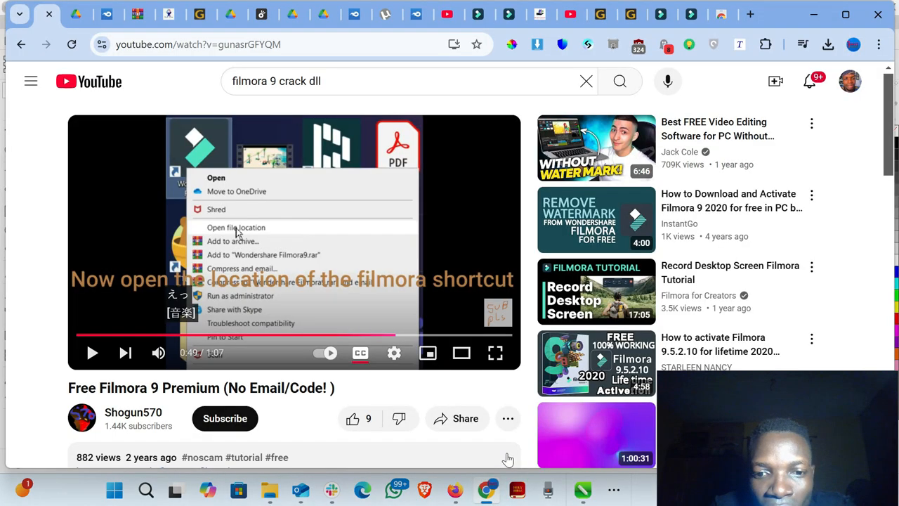
pyautogui.click(452, 496)
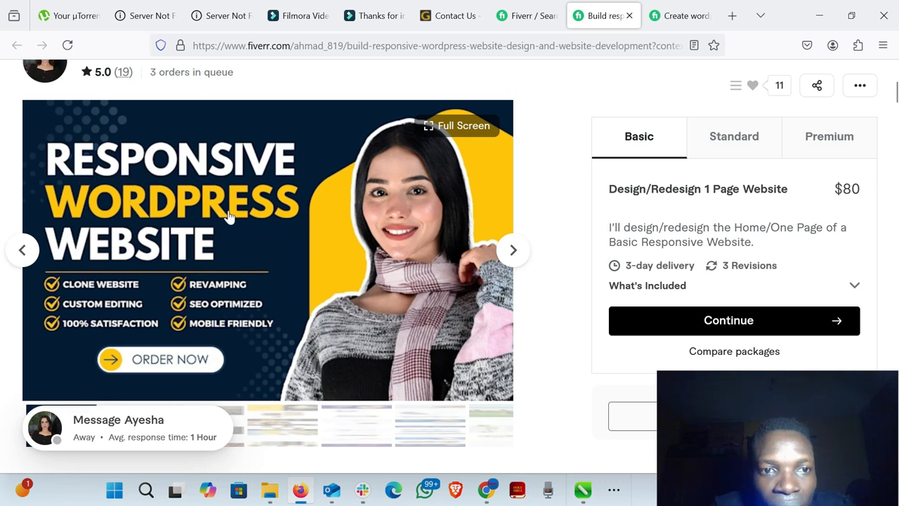
pyautogui.click(815, 16)
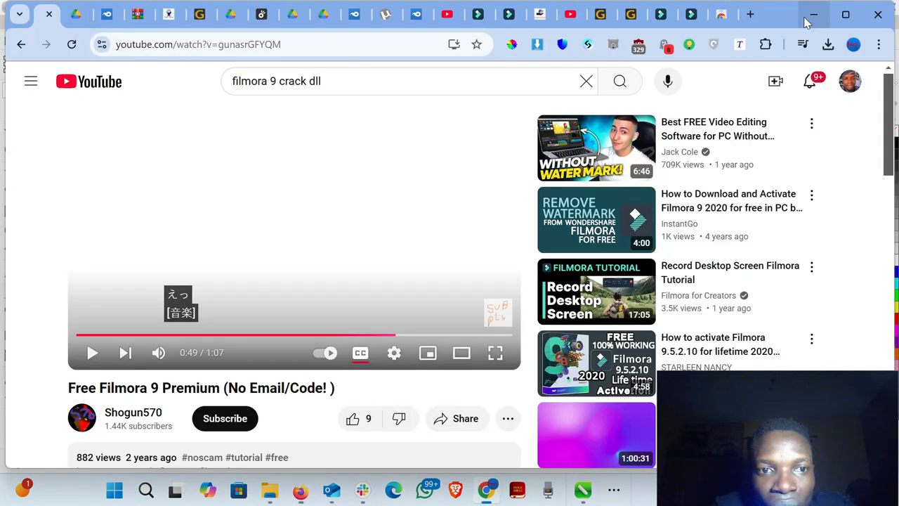
pyautogui.click(813, 24)
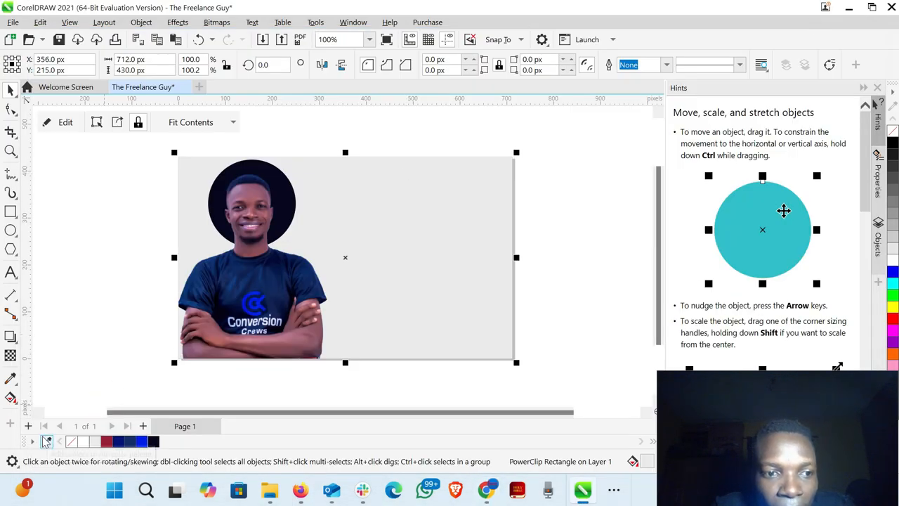
# - Start an artistic text in the empty area beside the page, try the mixed-case wording "Responsive" and clear it
pyautogui.click(7, 275)
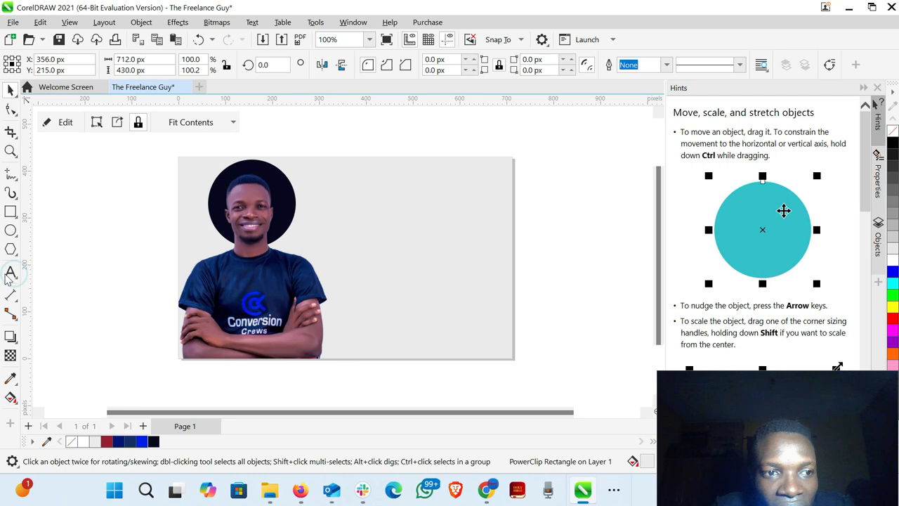
pyautogui.click(77, 272)
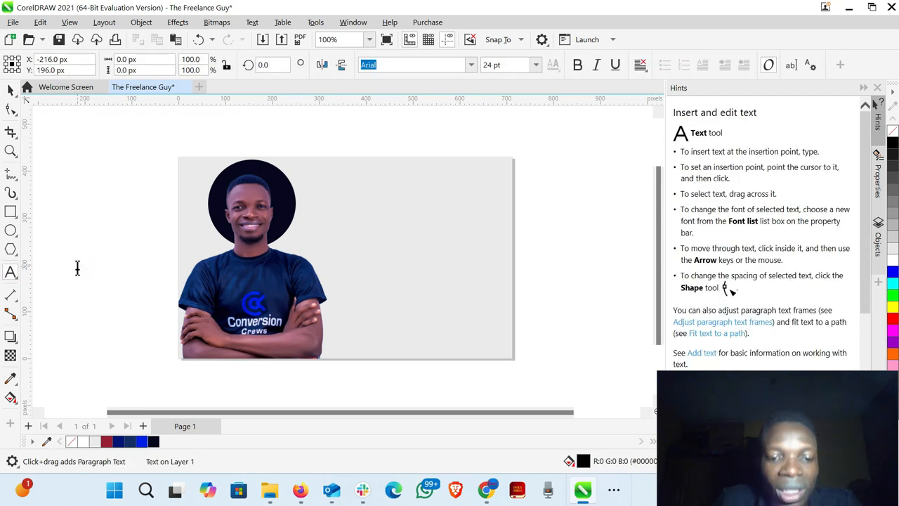
pyautogui.write('Re')
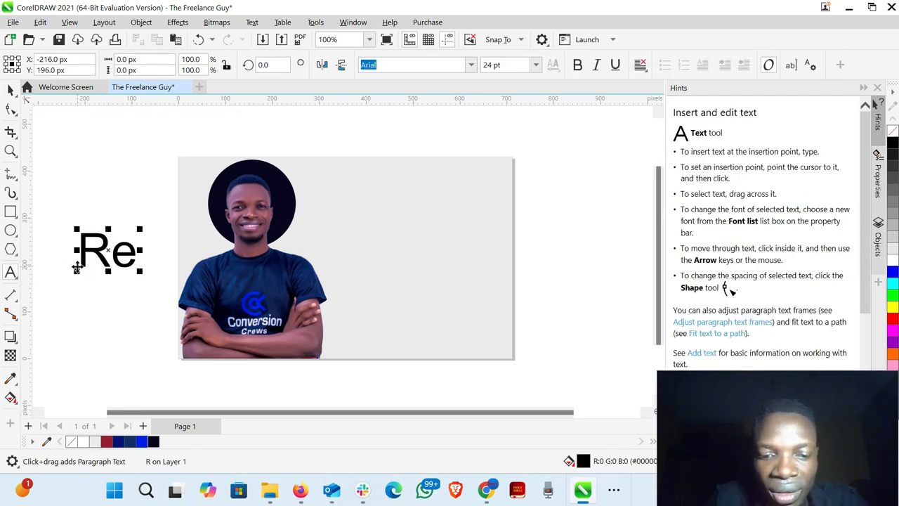
pyautogui.write('sponsive')
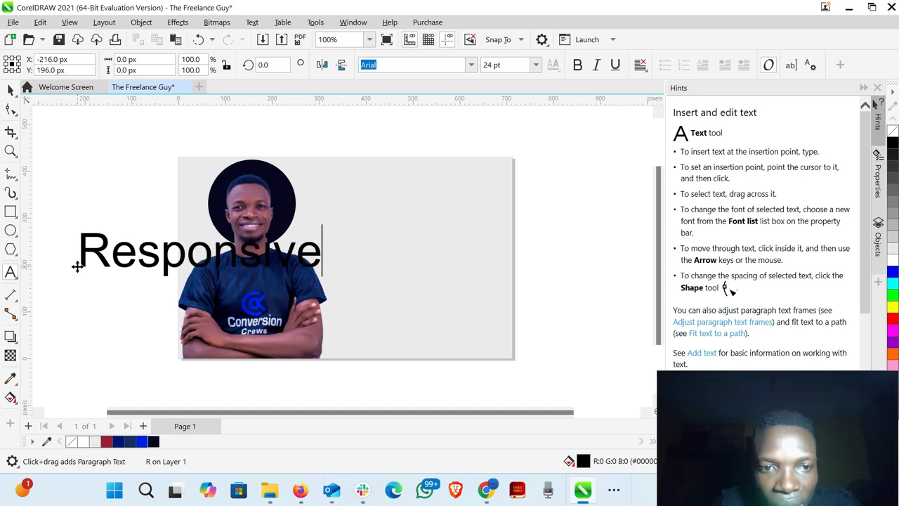
pyautogui.write(' W')
pyautogui.press('BackSpace')
pyautogui.press('BackSpace')
pyautogui.press('BackSpace')
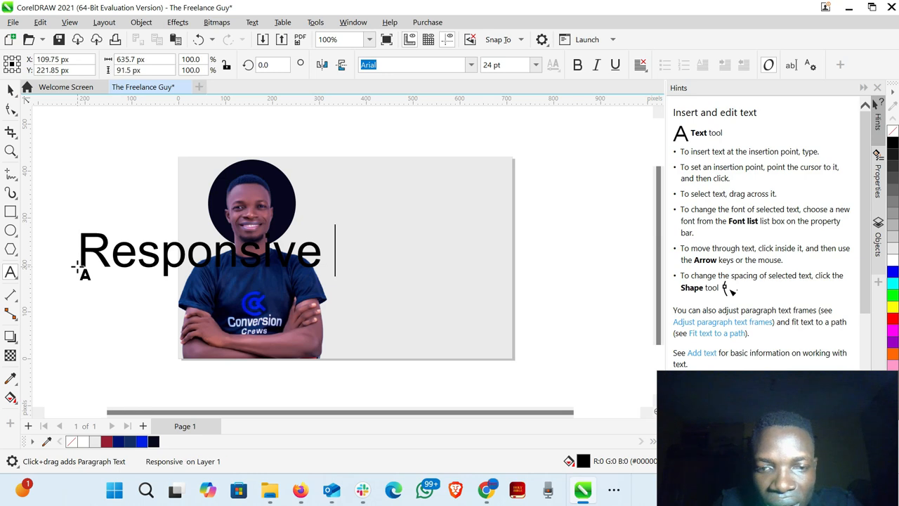
pyautogui.press('BackSpace')
pyautogui.press('BackSpace')
pyautogui.press('BackSpace')
pyautogui.press('BackSpace')
pyautogui.press('BackSpace')
pyautogui.press('BackSpace')
pyautogui.press('BackSpace')
pyautogui.press('BackSpace')
pyautogui.press('BackSpace')
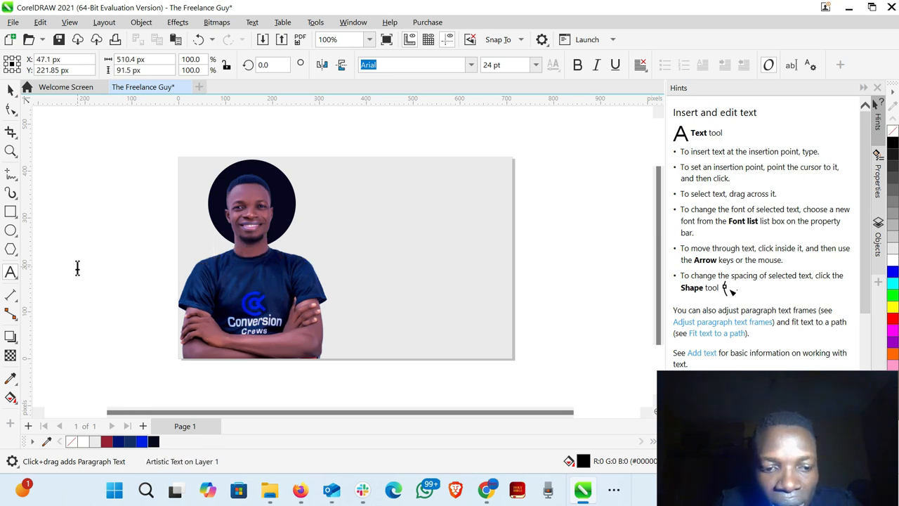
# - Write the all-capitals headline RESPONSIVE WORDPRESS WEBSITE as artistic text, with a line break before WORDPRESS
pyautogui.write('WO')
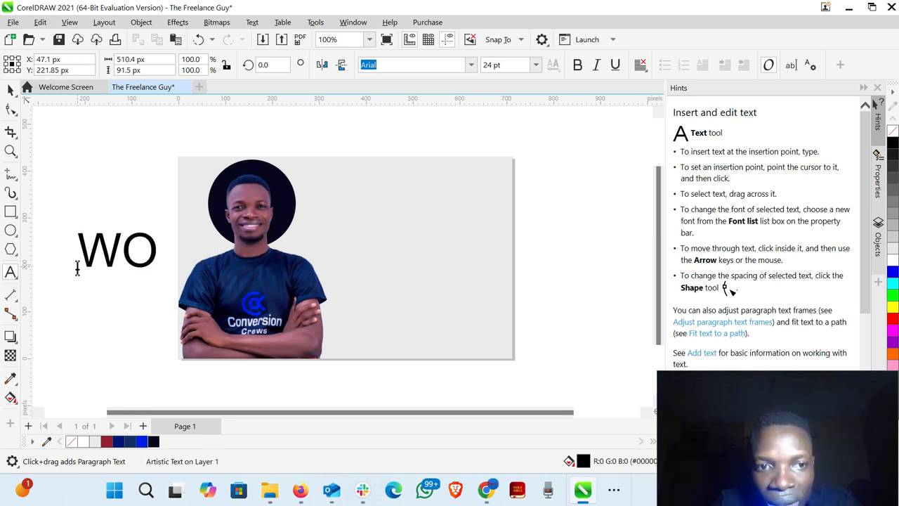
pyautogui.press('BackSpace')
pyautogui.press('BackSpace')
pyautogui.write('RE')
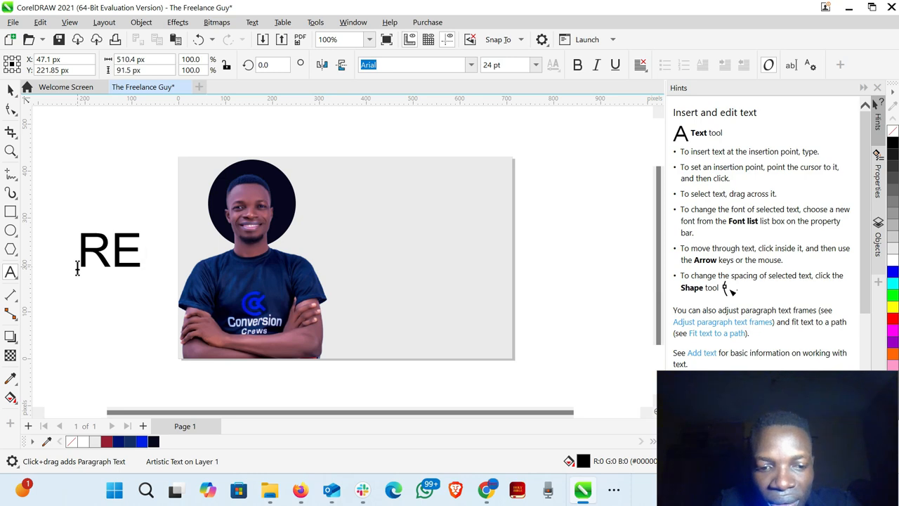
pyautogui.write('SPONS')
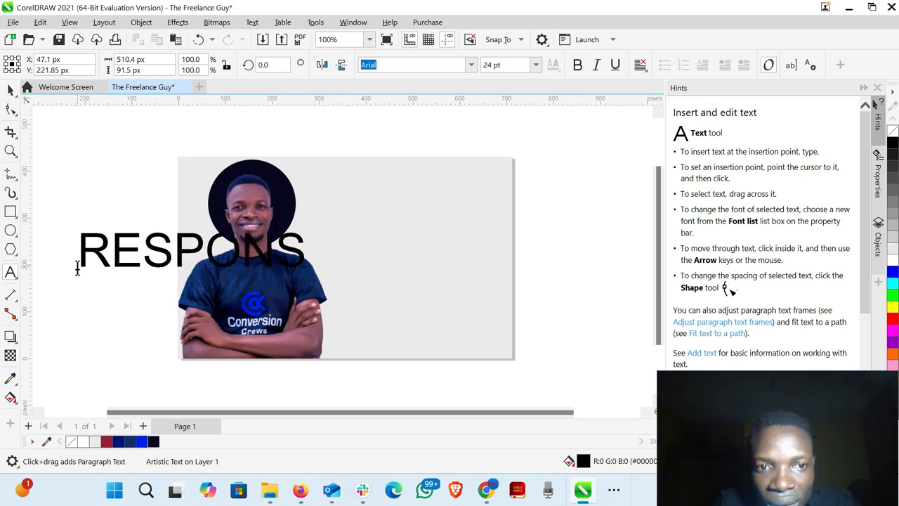
pyautogui.write('IVE w')
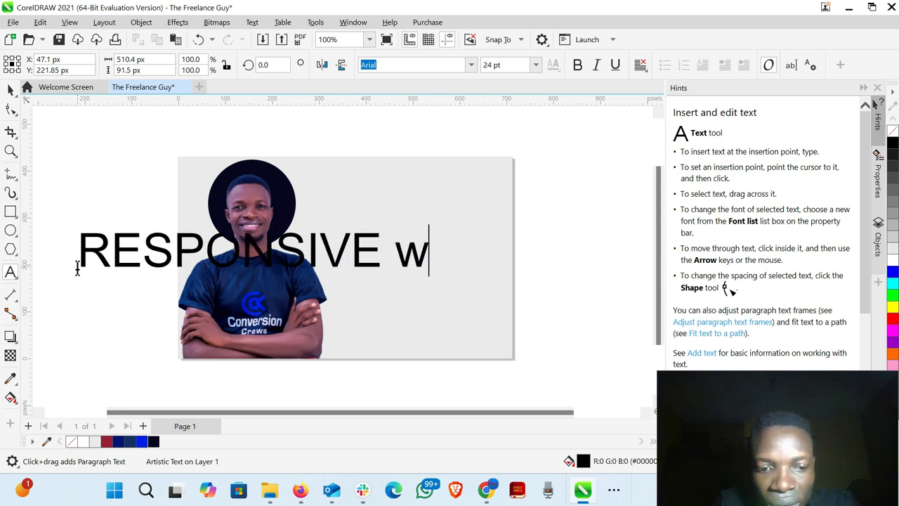
pyautogui.press('BackSpace')
pyautogui.write('WIRD')
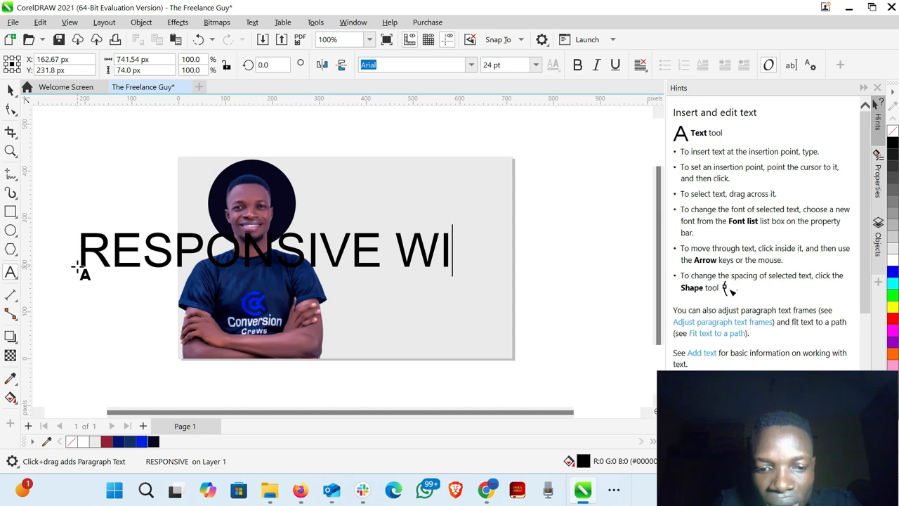
pyautogui.press('BackSpace')
pyautogui.press('BackSpace')
pyautogui.press('BackSpace')
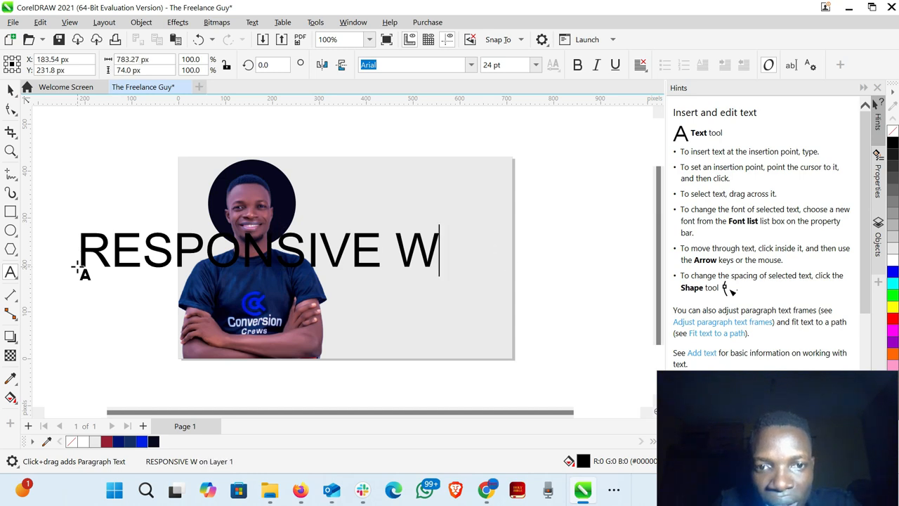
pyautogui.write('ORDPR')
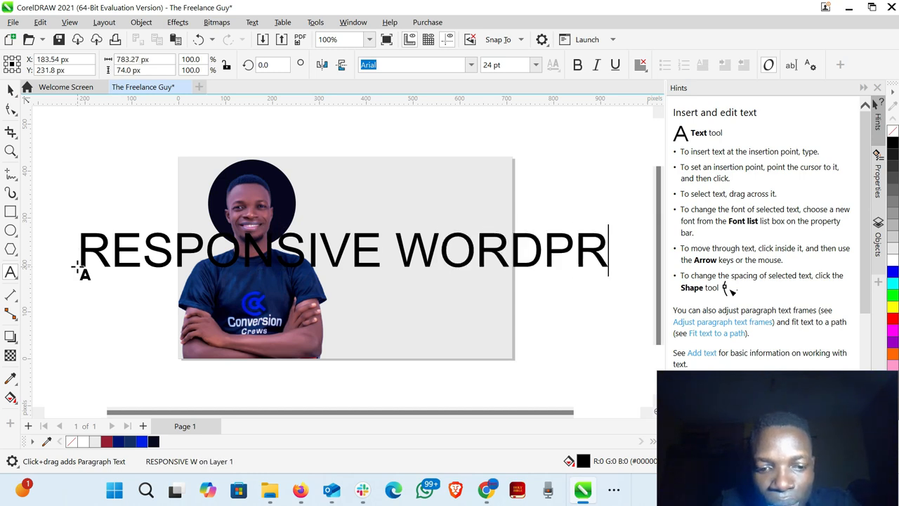
pyautogui.write('ESS W')
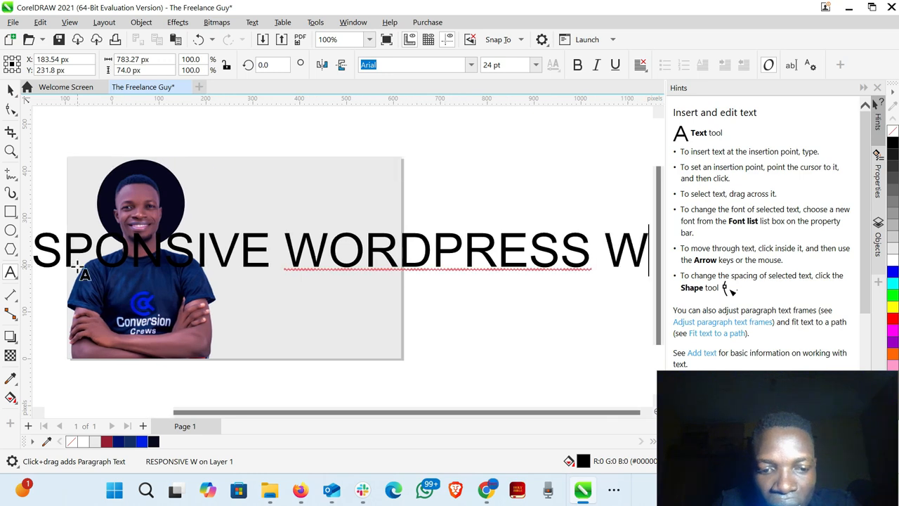
pyautogui.write('EBSITE')
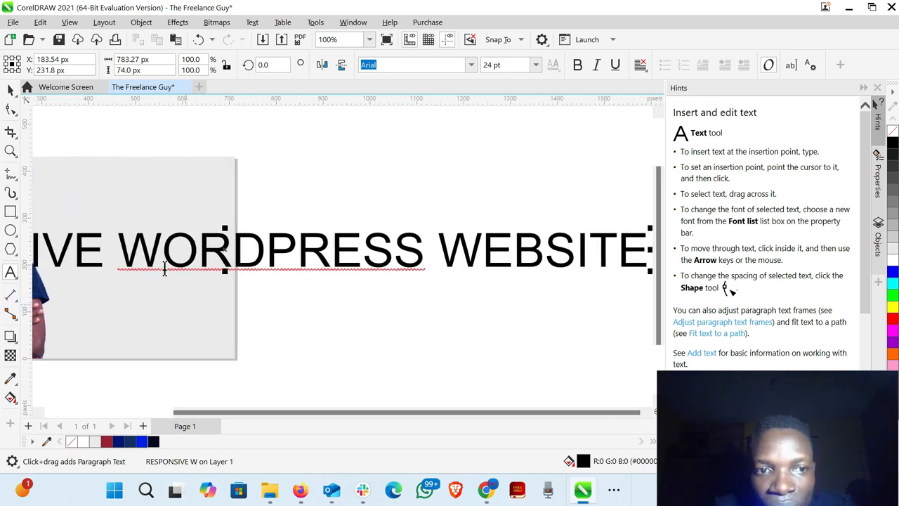
pyautogui.click(119, 243)
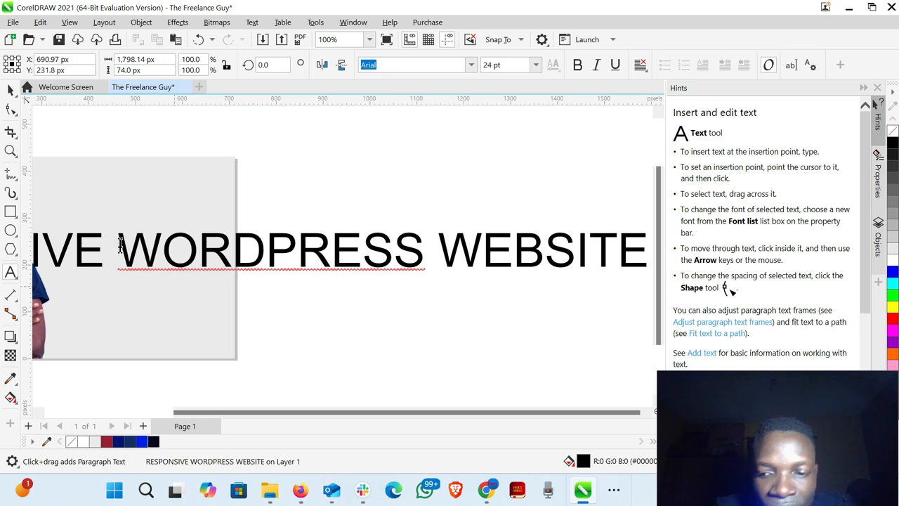
pyautogui.press('Return')
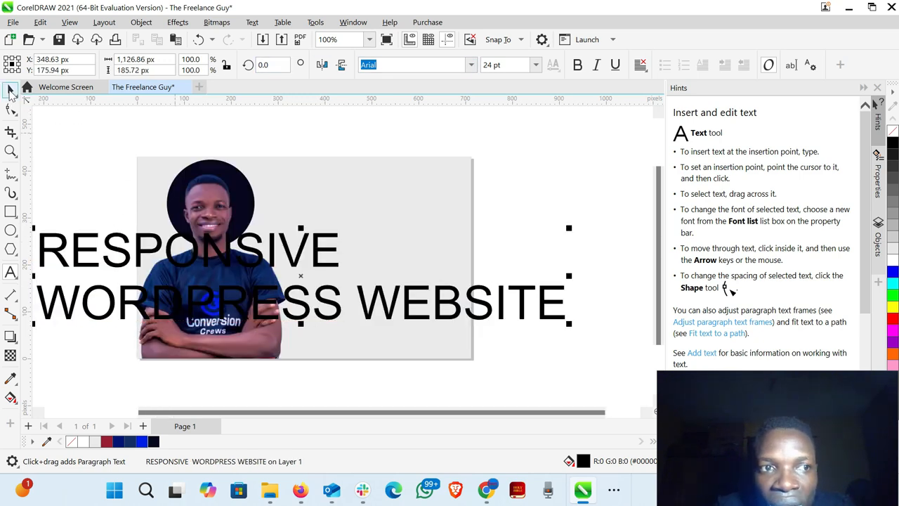
# - Shrink the headline to 11 pt and further to about 9 pt, and move it onto the grey area beside the portrait's head
pyautogui.click(11, 92)
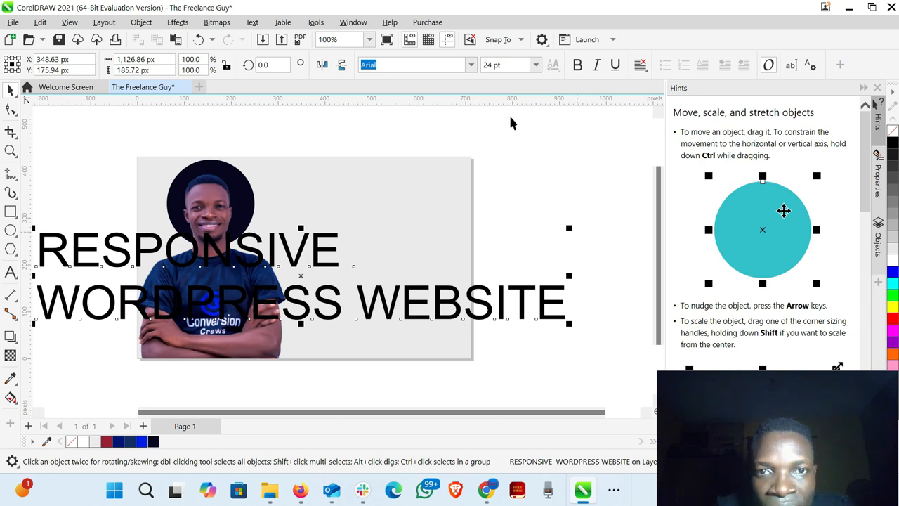
pyautogui.click(535, 65)
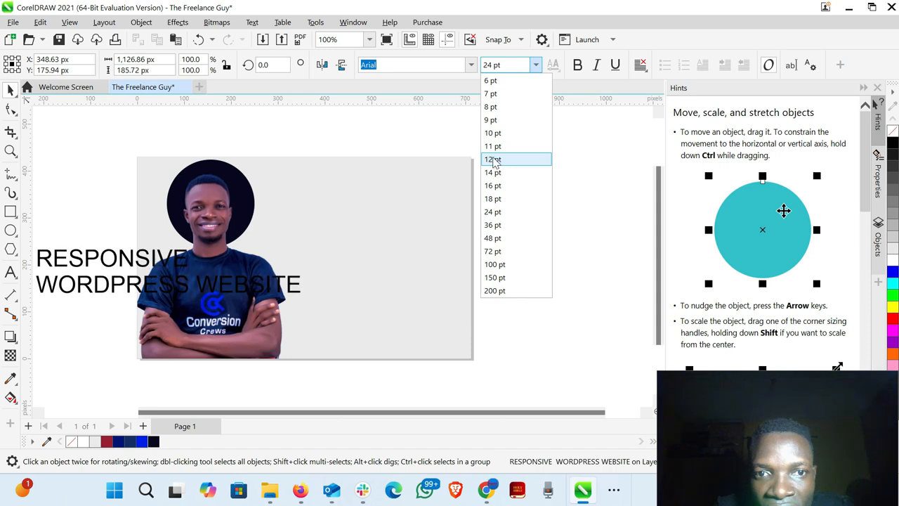
pyautogui.click(492, 146)
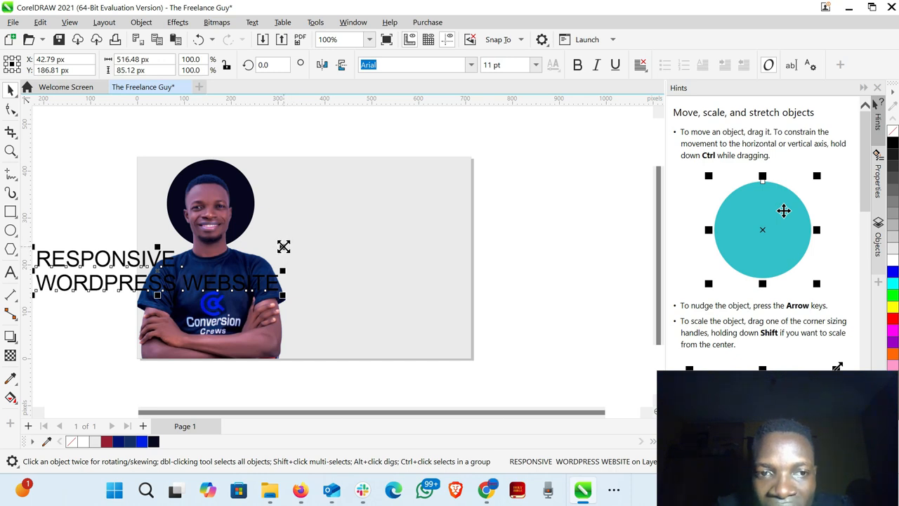
pyautogui.click(283, 246)
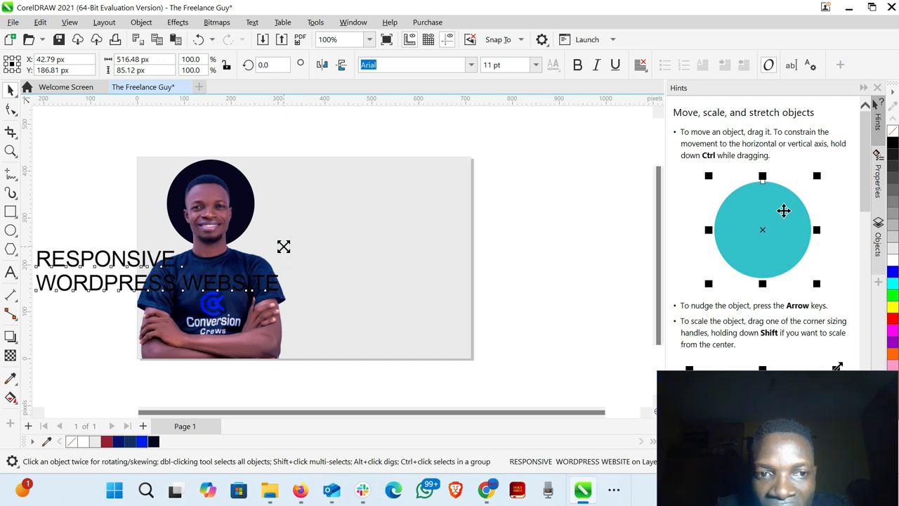
pyautogui.moveTo(283, 246); pyautogui.dragTo(240, 246)
pyautogui.moveTo(125, 262); pyautogui.dragTo(349, 202)
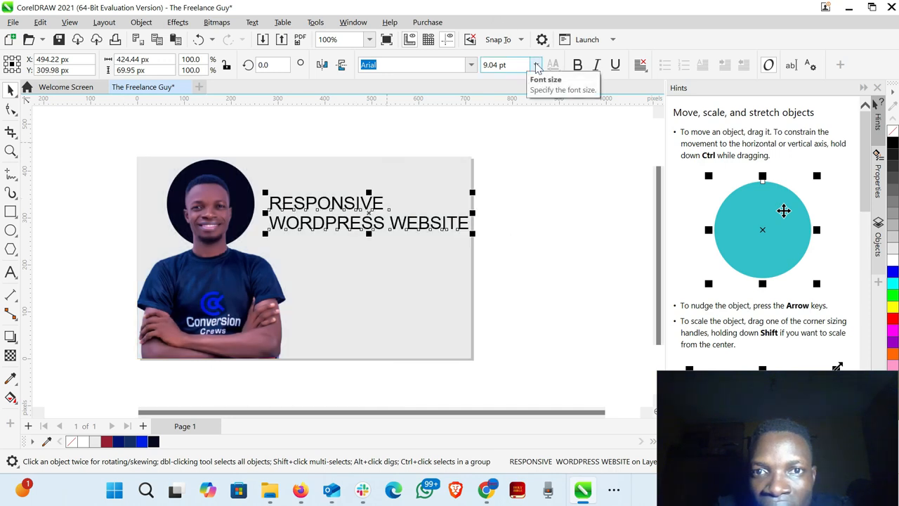
# - Set the headline's font size to 12 pt and break WEBSITE onto a third line
pyautogui.click(536, 66)
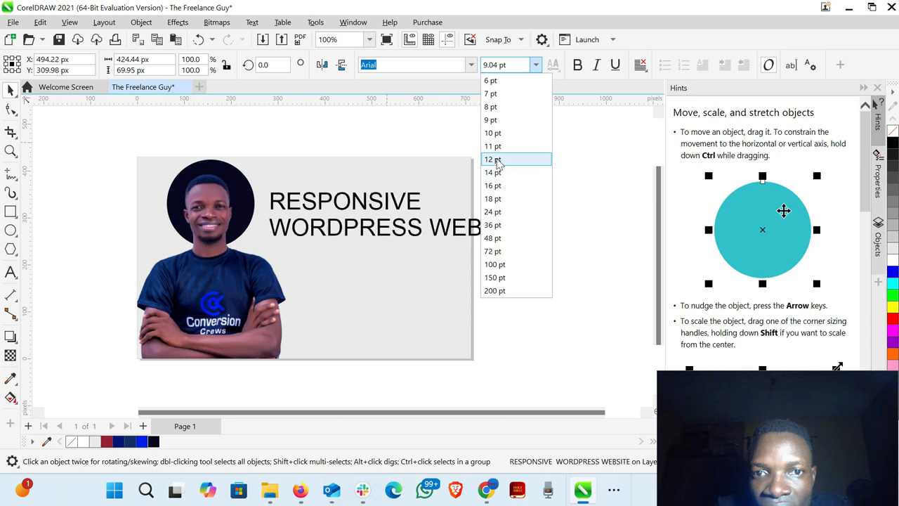
pyautogui.click(496, 161)
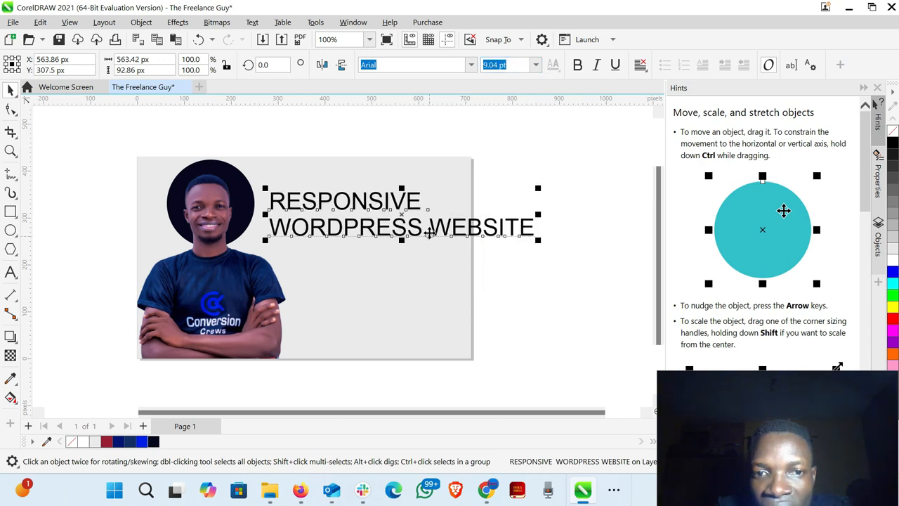
pyautogui.click(430, 229)
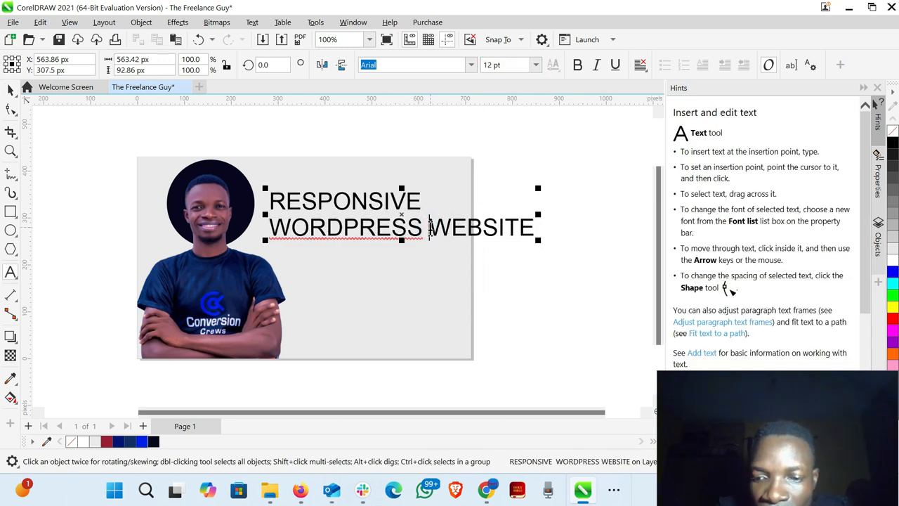
pyautogui.press('Return')
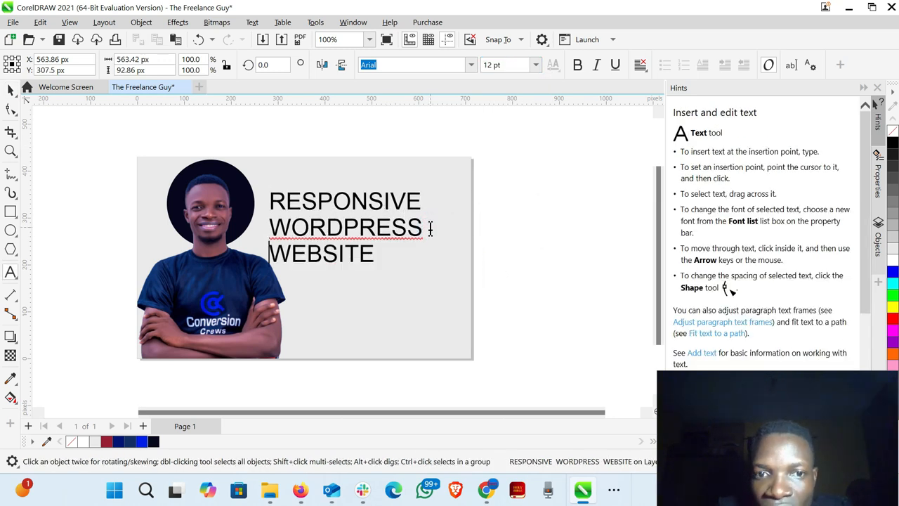
# - Shift the three-line headline slightly up and to the right, to about X 484, Y 303 px, and deselect it
pyautogui.click(10, 90)
pyautogui.moveTo(319, 221); pyautogui.dragTo(344, 220)
pyautogui.click(492, 124)
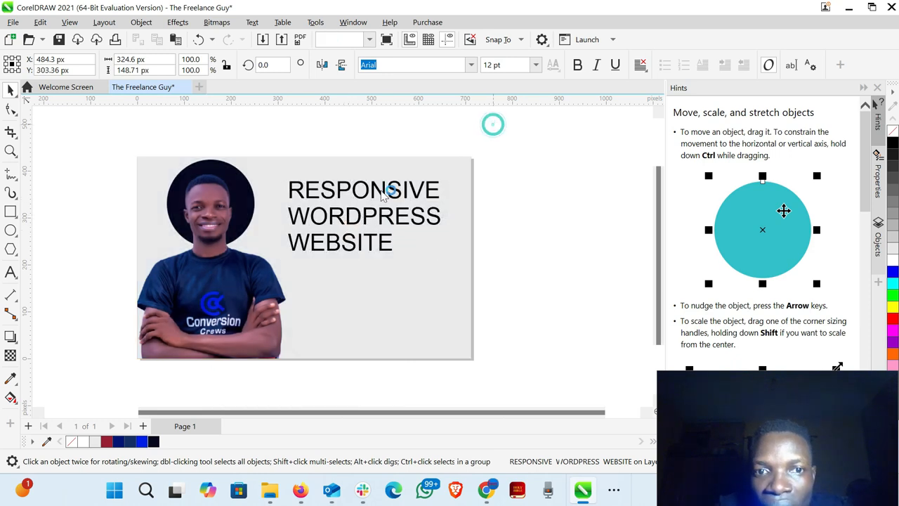
# - Make the three-line headline bold and deselect it
pyautogui.click(345, 212)
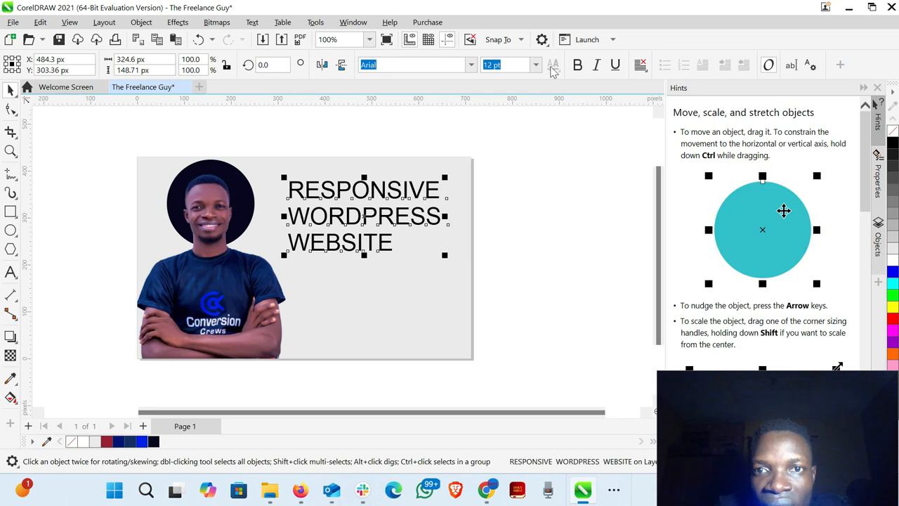
pyautogui.click(578, 65)
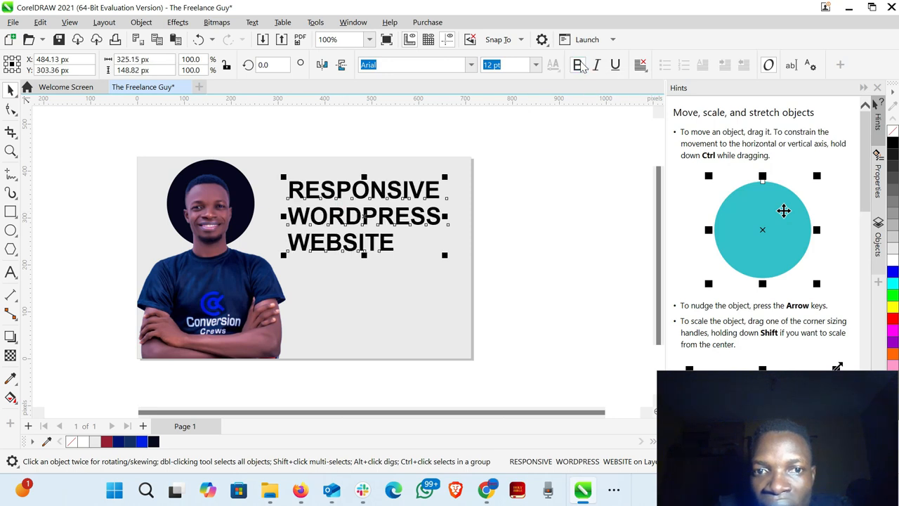
pyautogui.click(566, 198)
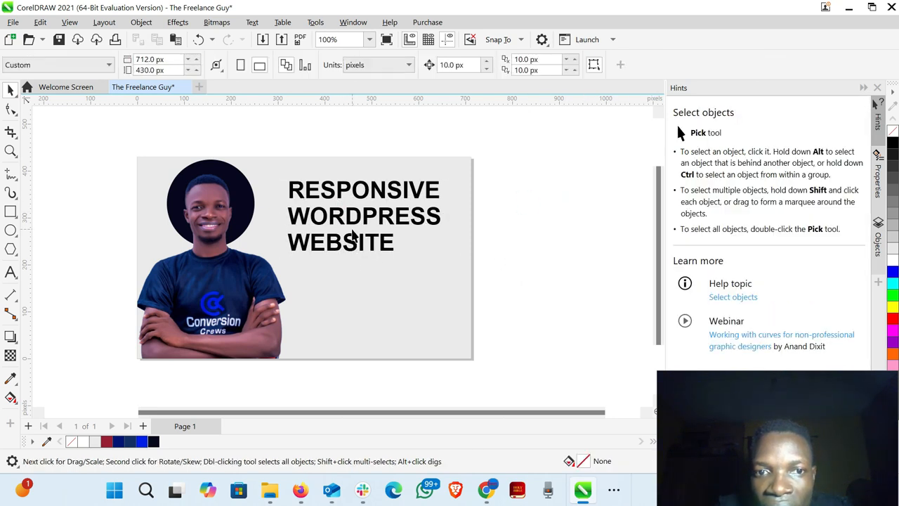
pyautogui.click(352, 221)
pyautogui.click(572, 211)
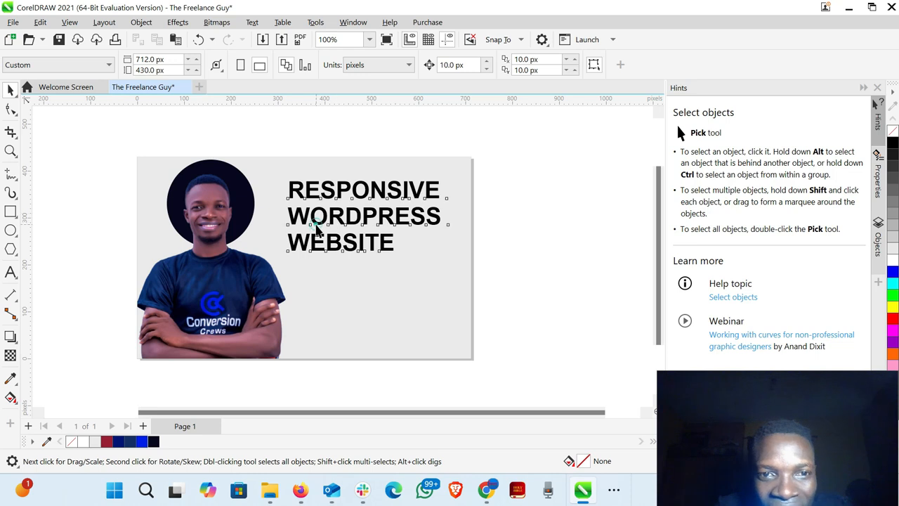
# - Fill the headline with the dark blue document colour R20 G45 B101 and deselect it
pyautogui.click(315, 228)
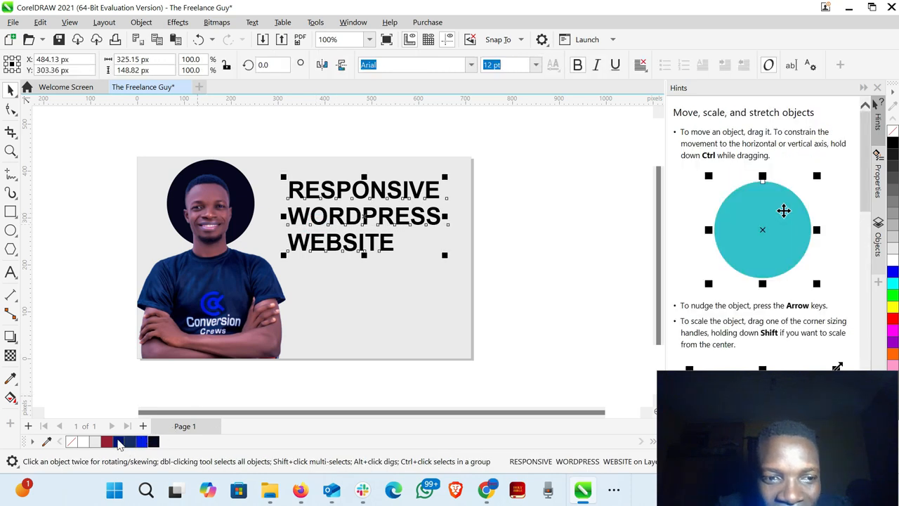
pyautogui.click(132, 443)
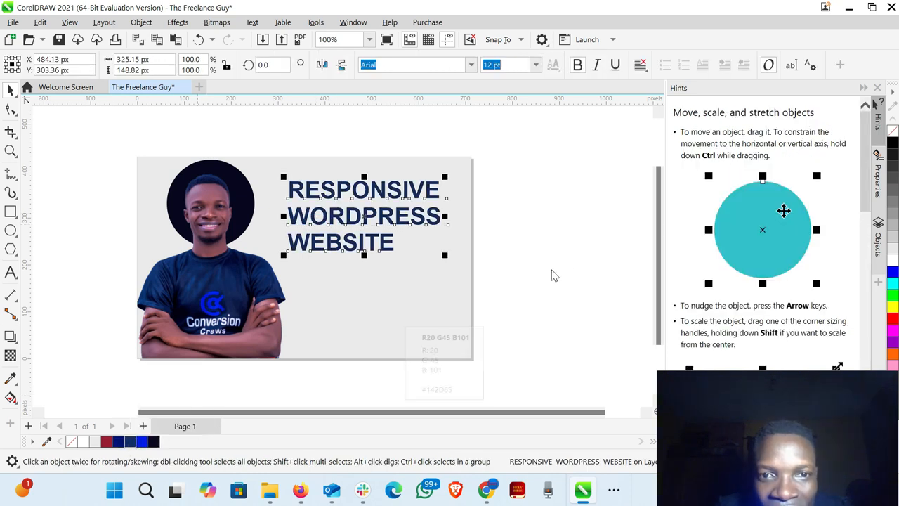
pyautogui.click(596, 238)
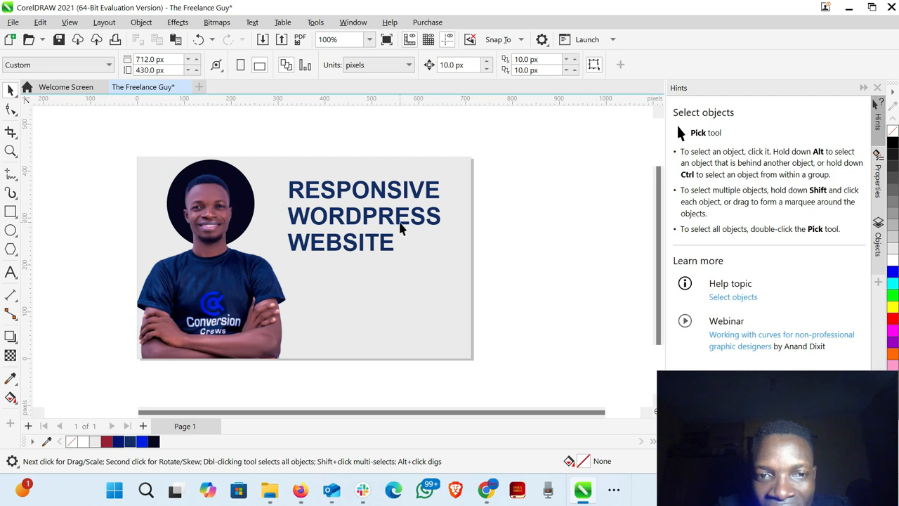
# - Reposition the blue headline slightly further up and right, to about X 500, Y 312 px, and clear the selection
pyautogui.moveTo(364, 222); pyautogui.dragTo(375, 218)
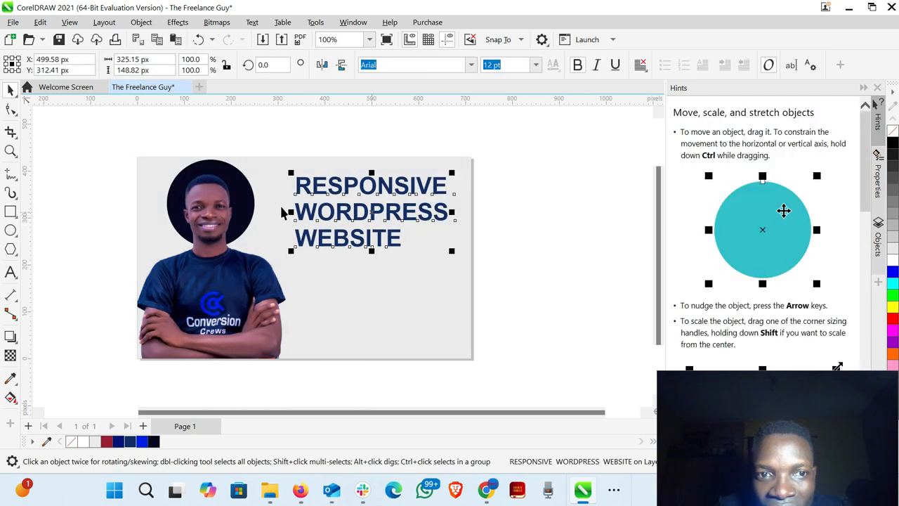
pyautogui.click(253, 205)
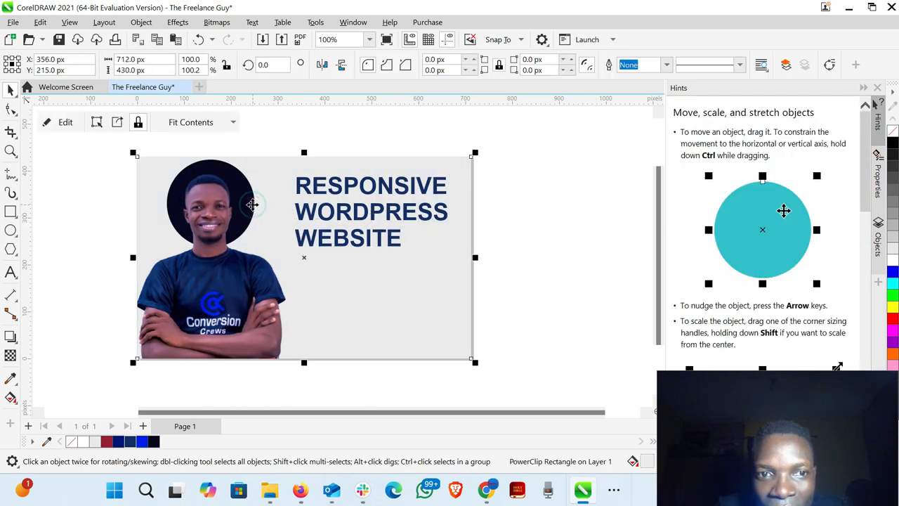
pyautogui.click(570, 189)
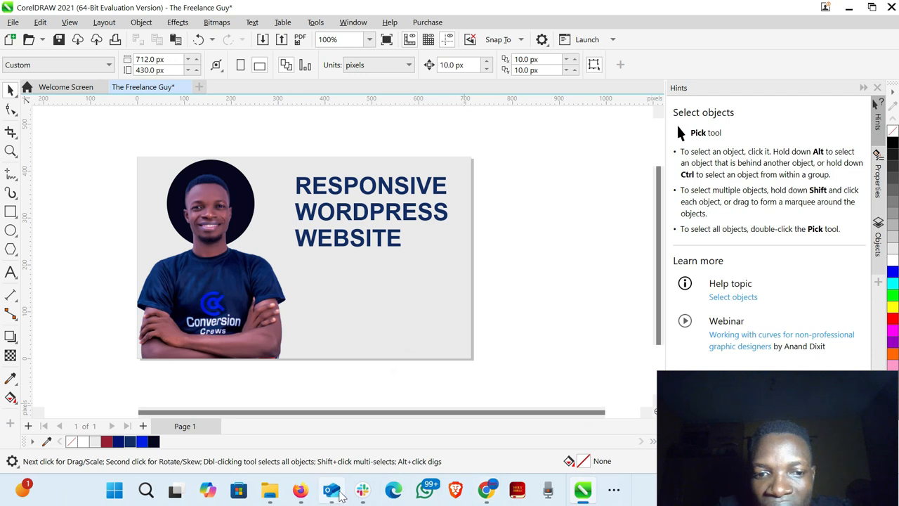
# - Switch to Chrome and open a new tab
pyautogui.moveTo(302, 496)
pyautogui.click(485, 490)
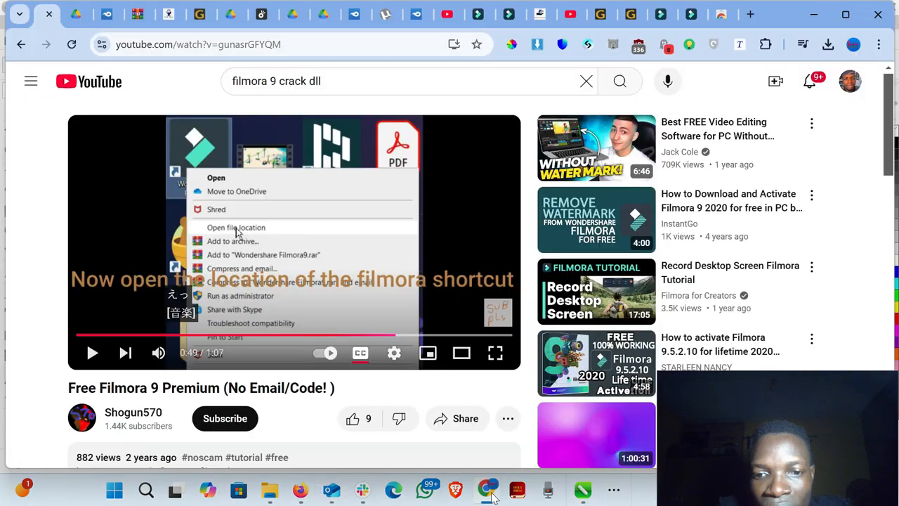
pyautogui.click(751, 14)
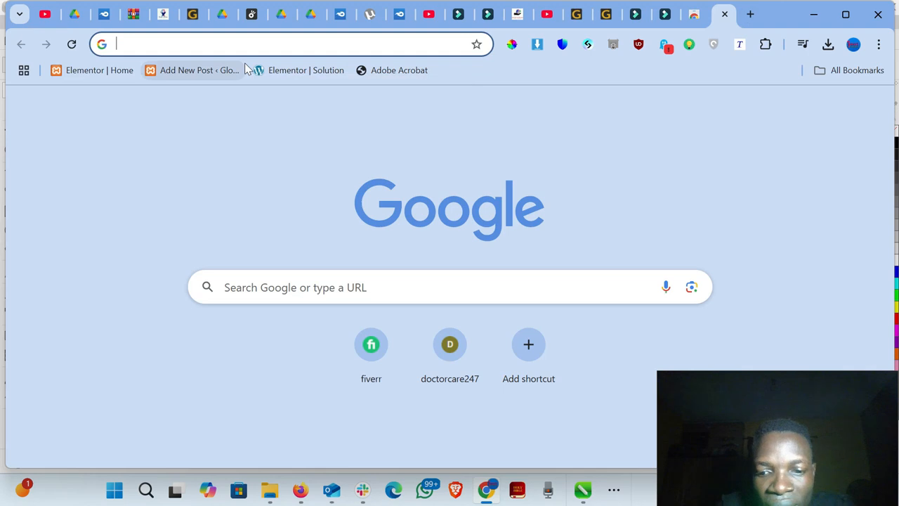
pyautogui.write('WORD')
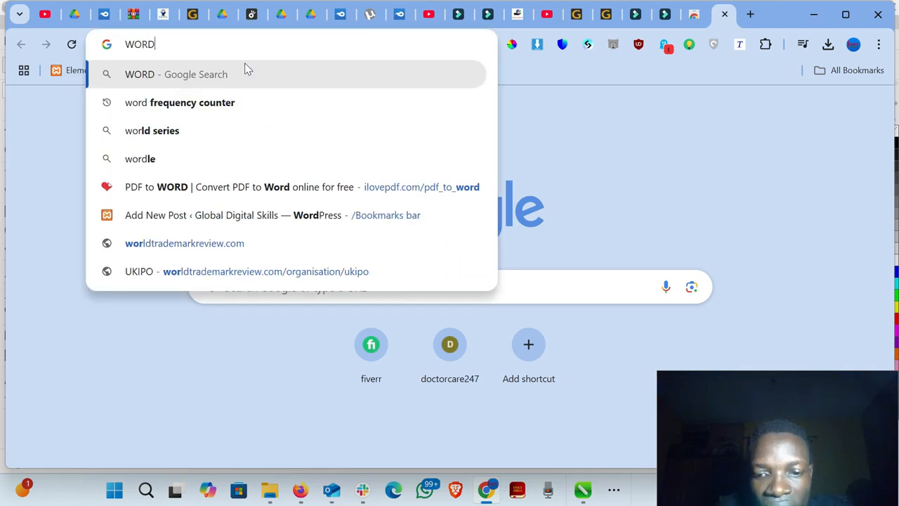
pyautogui.press('BackSpace')
pyautogui.press('BackSpace')
pyautogui.press('BackSpace')
pyautogui.press('BackSpace')
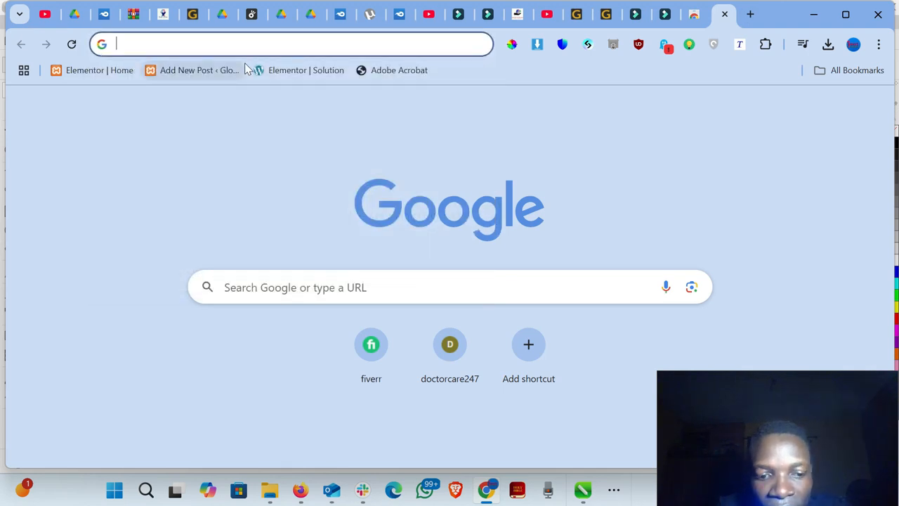
pyautogui.write('w')
pyautogui.press('BackSpace')
pyautogui.press('BackSpace')
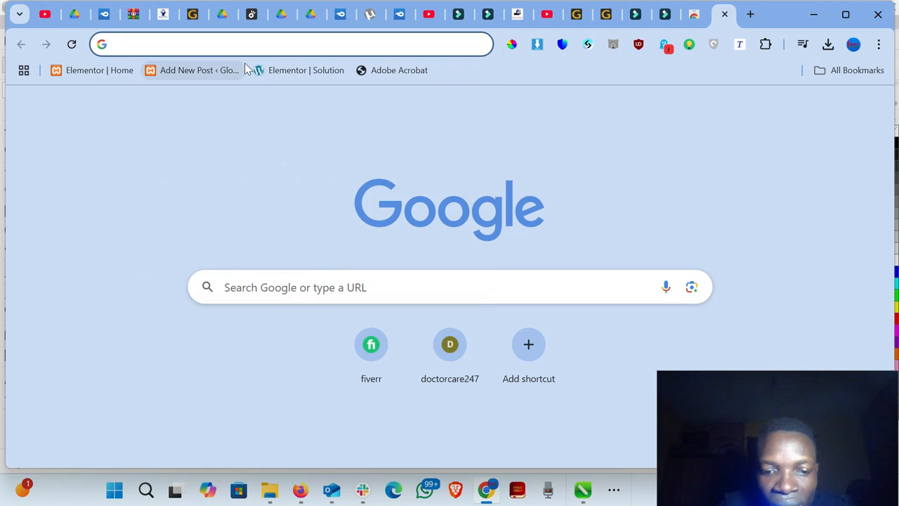
# - Go to google.com in the new tab
pyautogui.write('go')
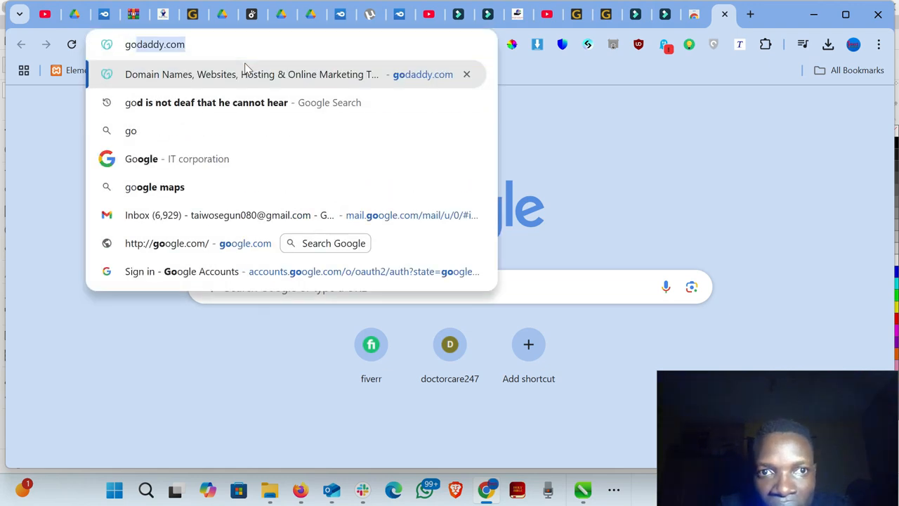
pyautogui.write('o')
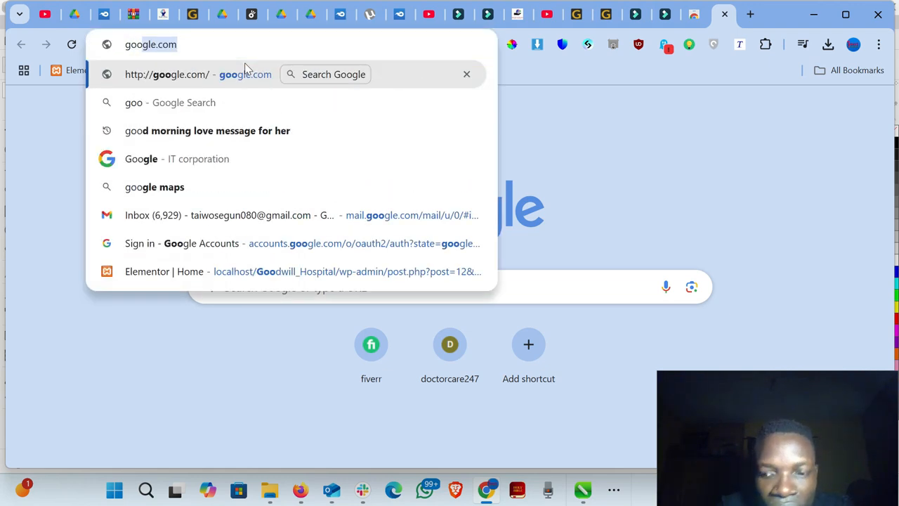
pyautogui.press('Return')
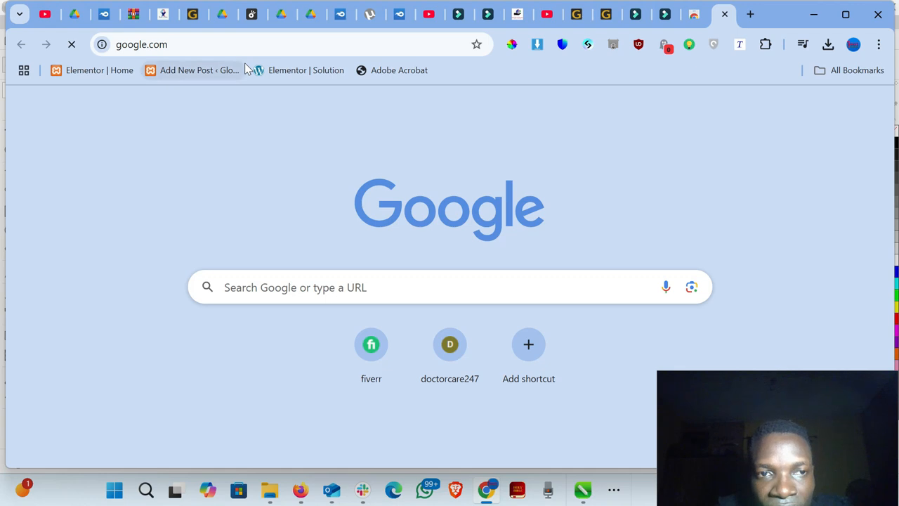
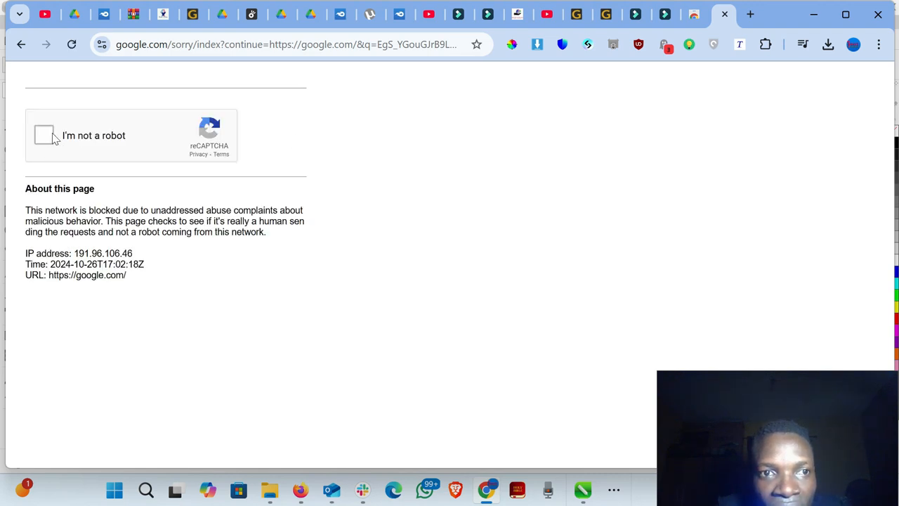
# - Start the reCAPTCHA check and submit every square that contains part of the traffic lights
pyautogui.click(49, 137)
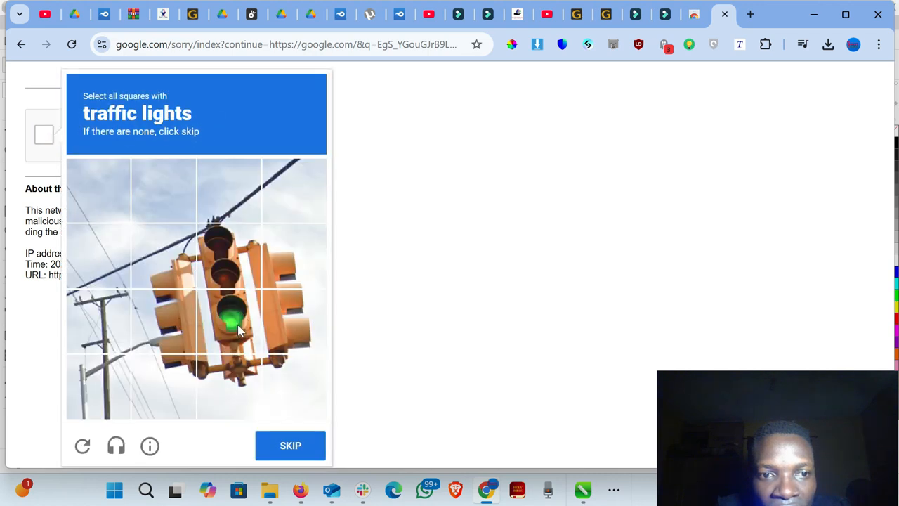
pyautogui.click(237, 324)
pyautogui.click(227, 274)
pyautogui.click(189, 280)
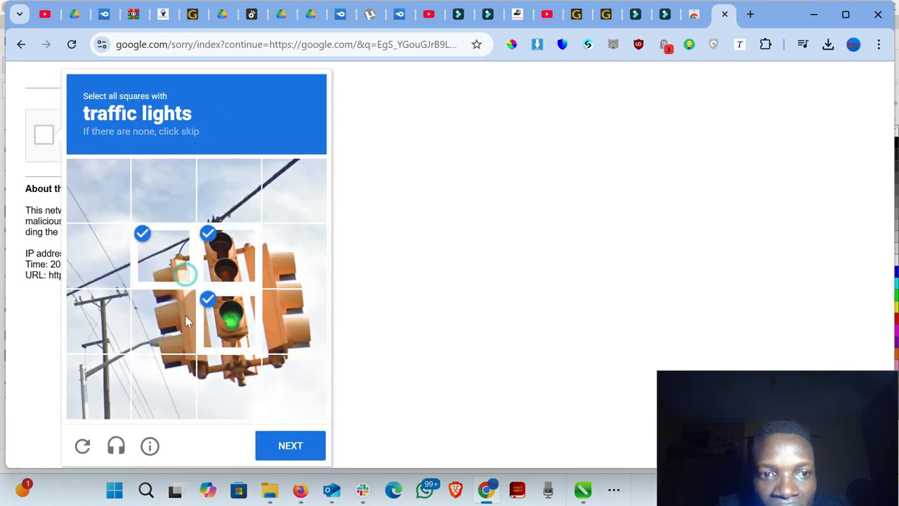
pyautogui.click(187, 330)
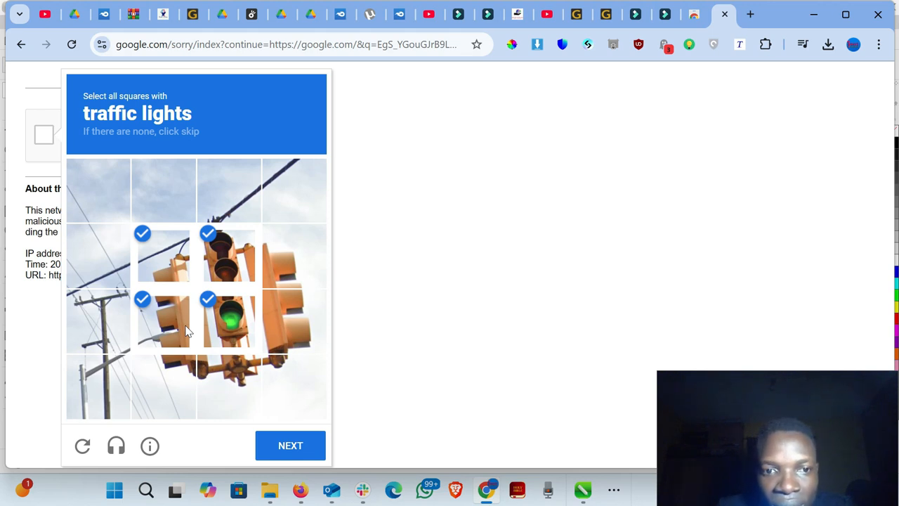
pyautogui.click(293, 317)
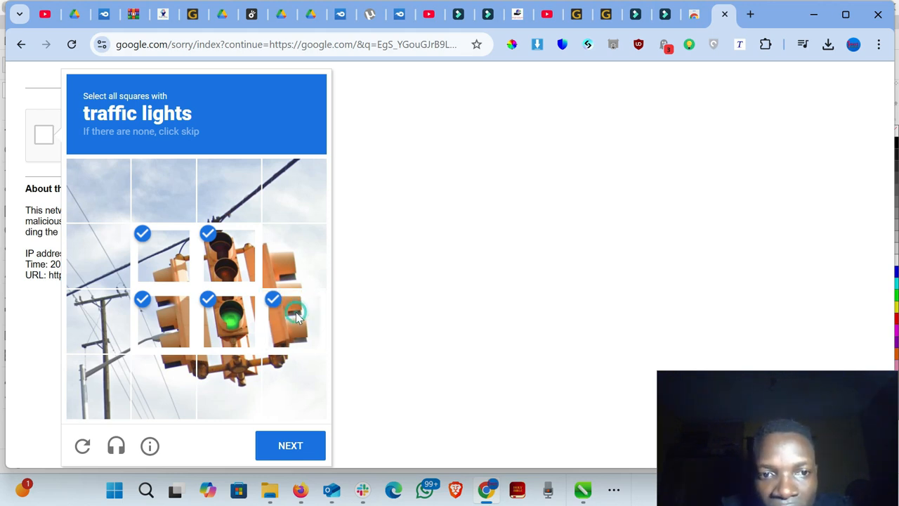
pyautogui.click(286, 247)
pyautogui.click(194, 376)
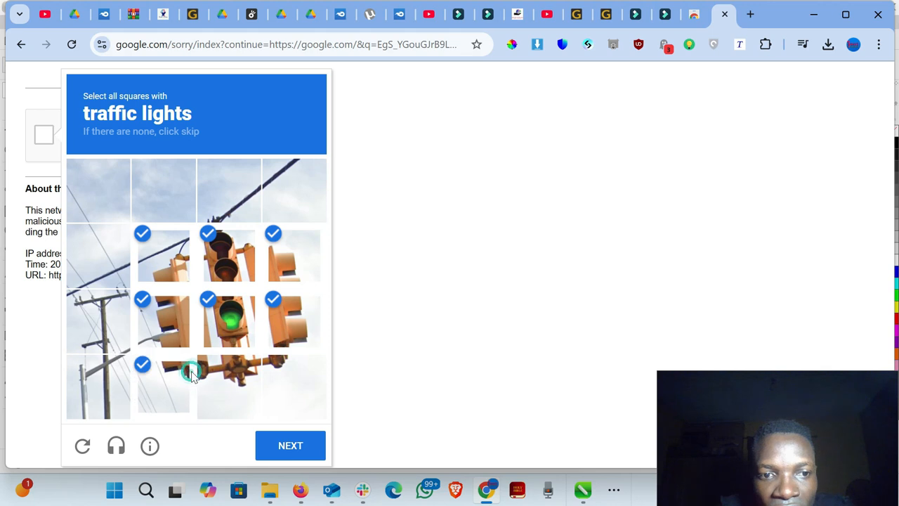
pyautogui.click(230, 376)
pyautogui.click(272, 361)
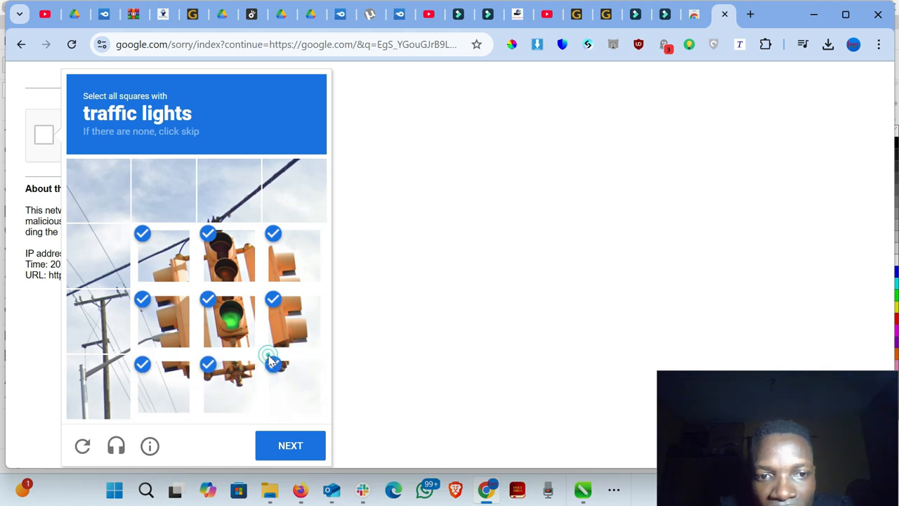
pyautogui.click(308, 448)
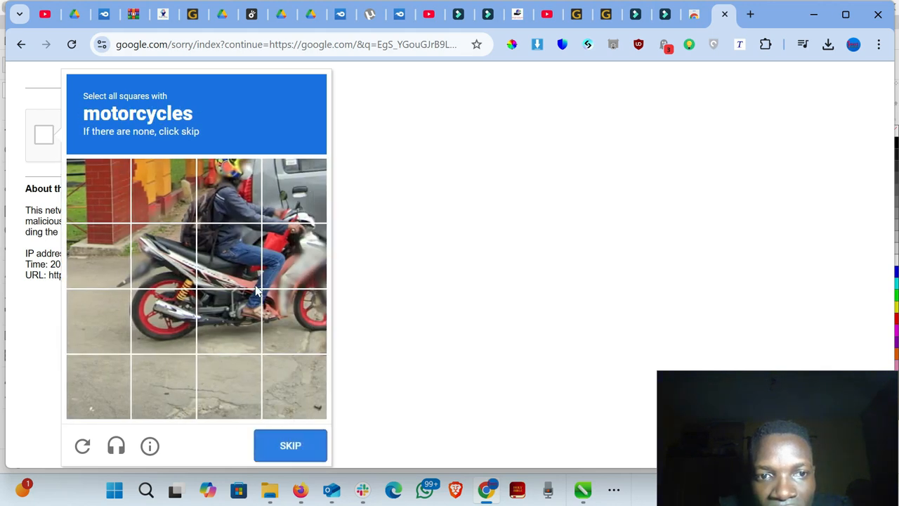
# - Mark the squares containing the motorcycle and verify the second reCAPTCHA challenge
pyautogui.click(239, 267)
pyautogui.click(162, 271)
pyautogui.click(169, 309)
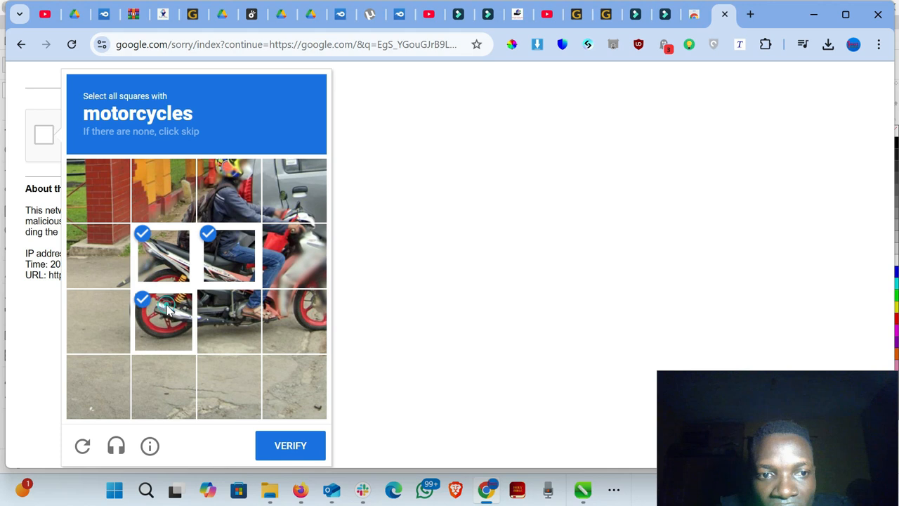
pyautogui.click(315, 273)
pyautogui.click(316, 308)
pyautogui.click(309, 442)
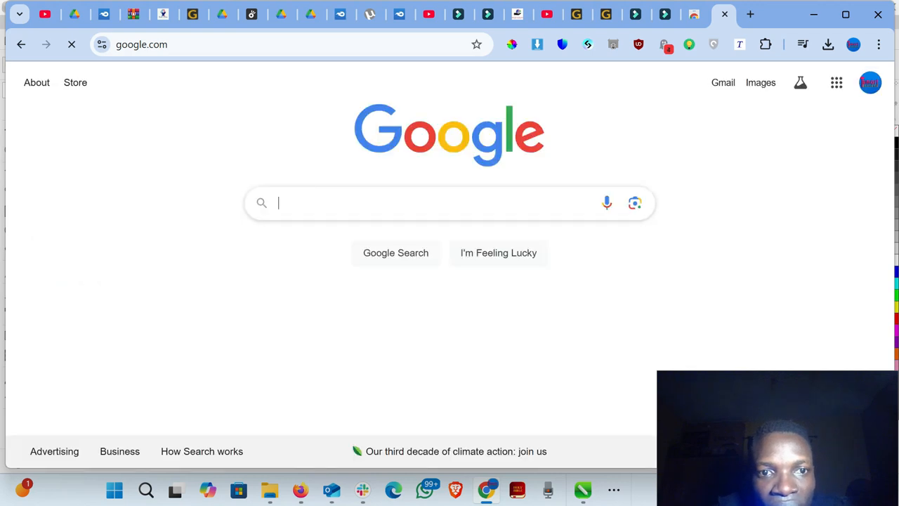
# - Search Google for wordpress and show the image results
pyautogui.write('wor')
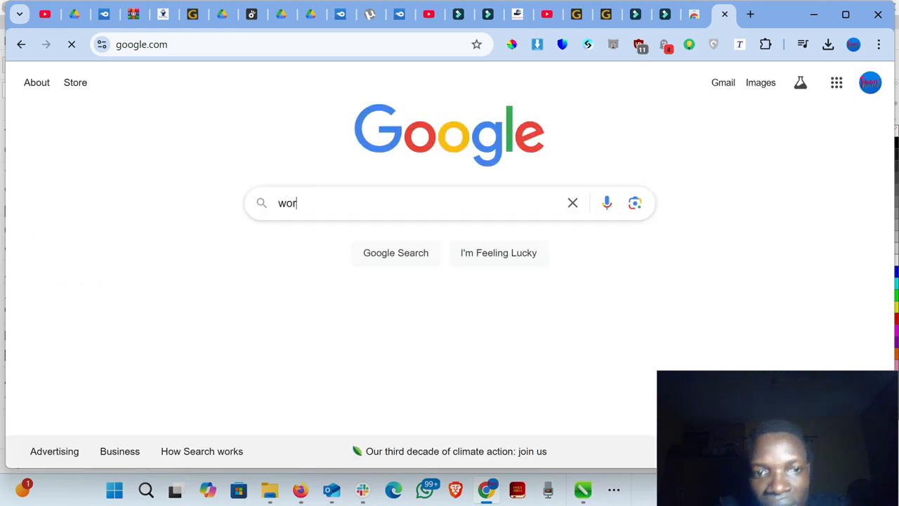
pyautogui.write('d')
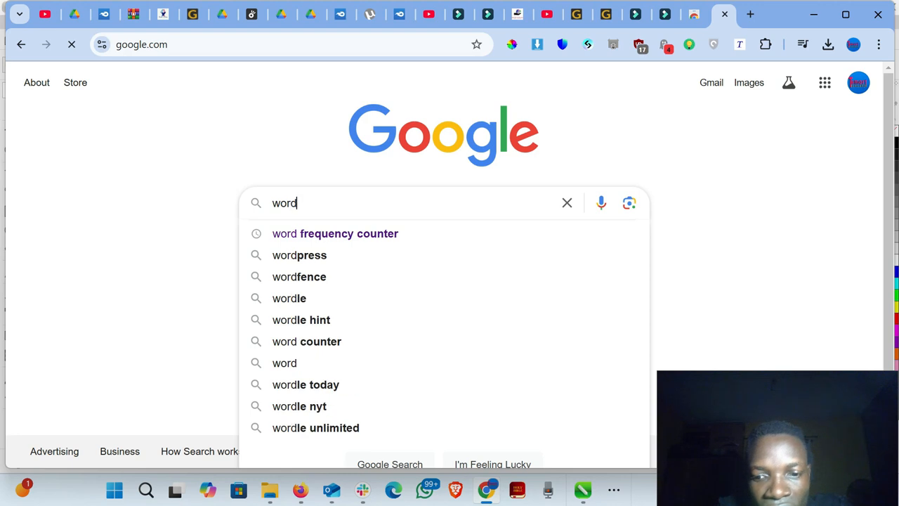
pyautogui.write('or')
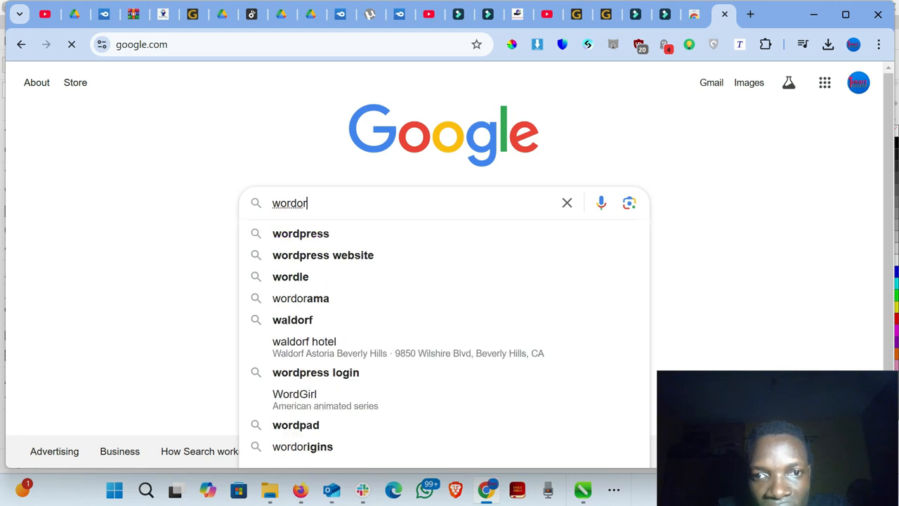
pyautogui.click(316, 233)
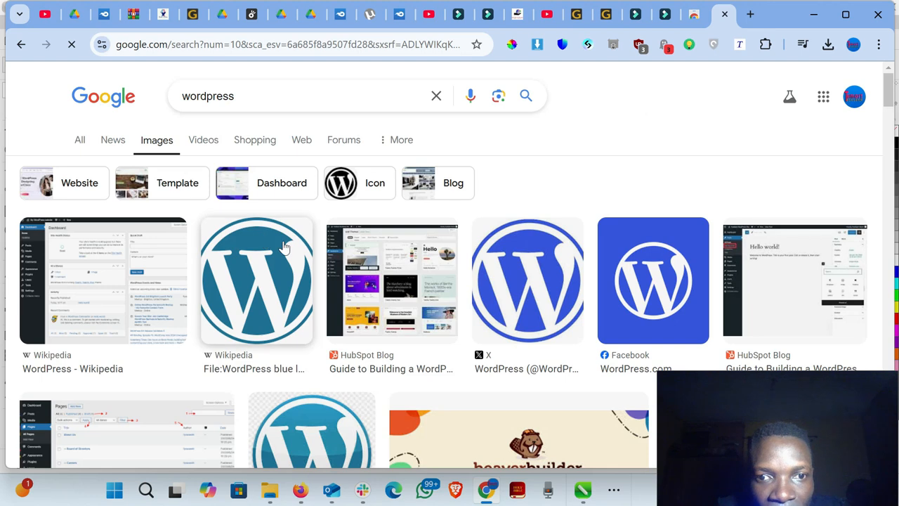
# - Browse the WordPress image results and open the preview of CleanPNG's round blue WordPress logo
pyautogui.scroll(-2, 284, 247)
pyautogui.scroll(-1, 281, 239)
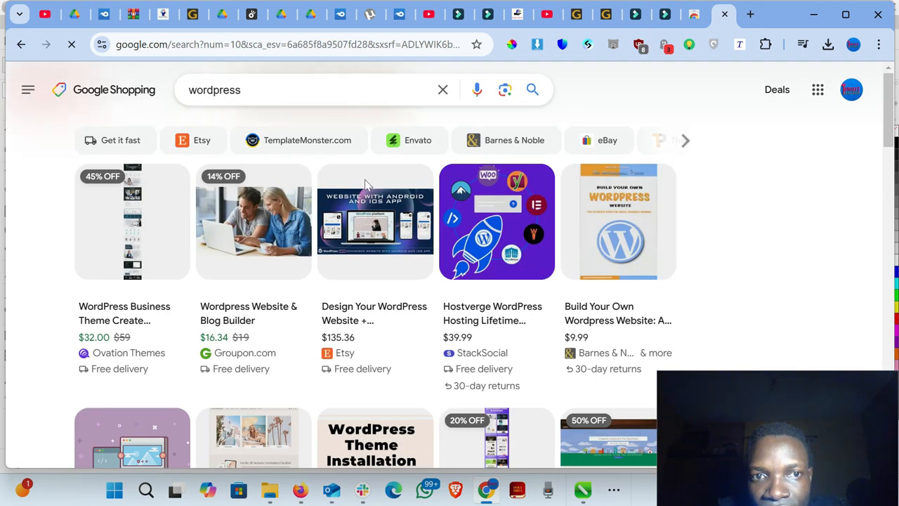
pyautogui.scroll(-5, 299, 261)
pyautogui.scroll(4, 299, 261)
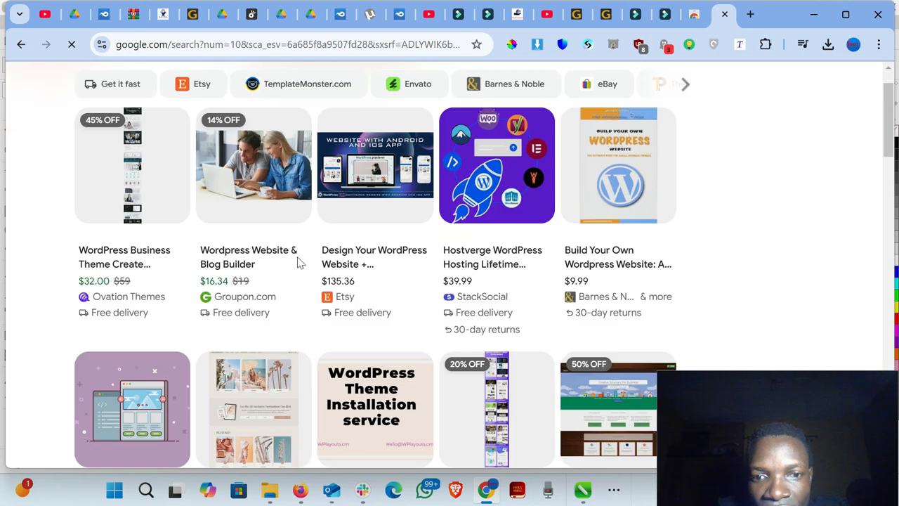
pyautogui.scroll(1, 299, 261)
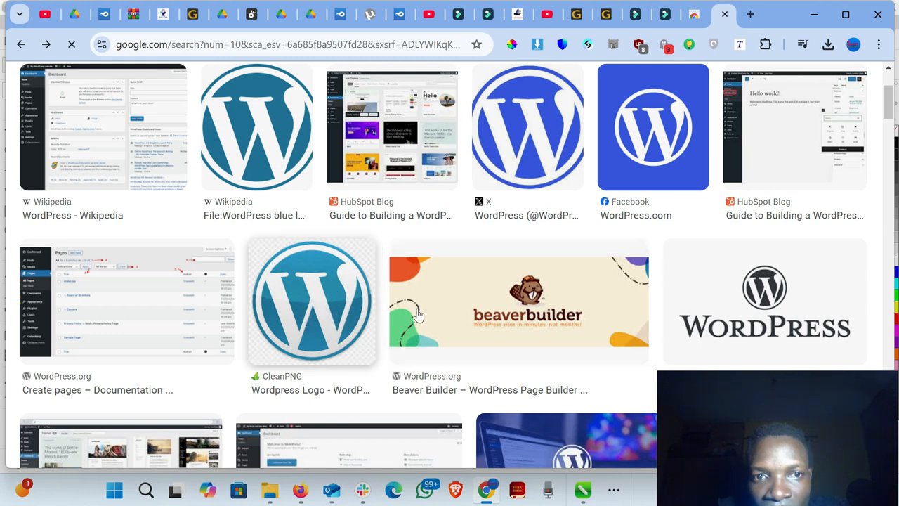
pyautogui.scroll(-3, 468, 305)
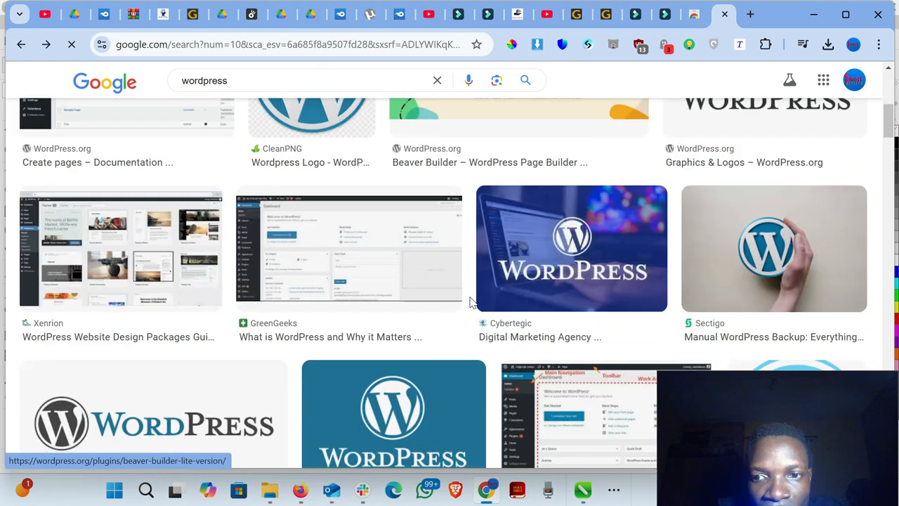
pyautogui.scroll(-3, 472, 302)
pyautogui.scroll(2, 471, 302)
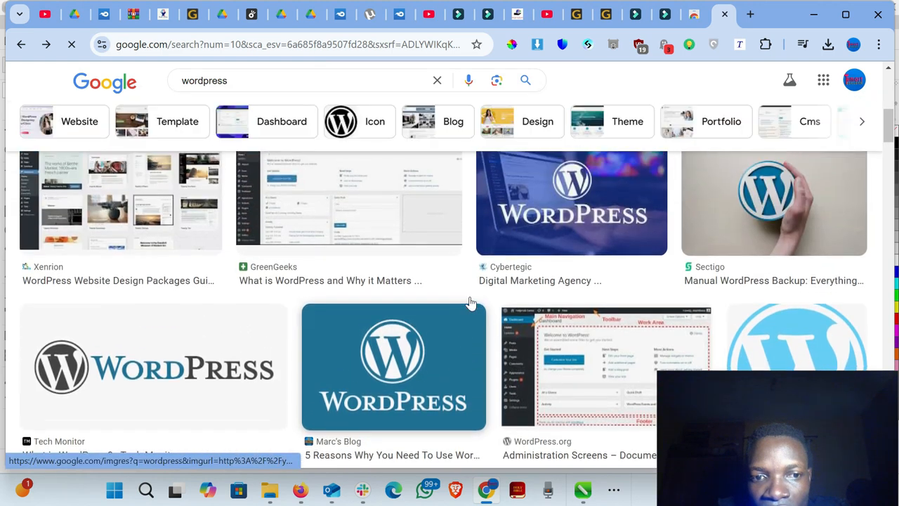
pyautogui.scroll(4, 470, 303)
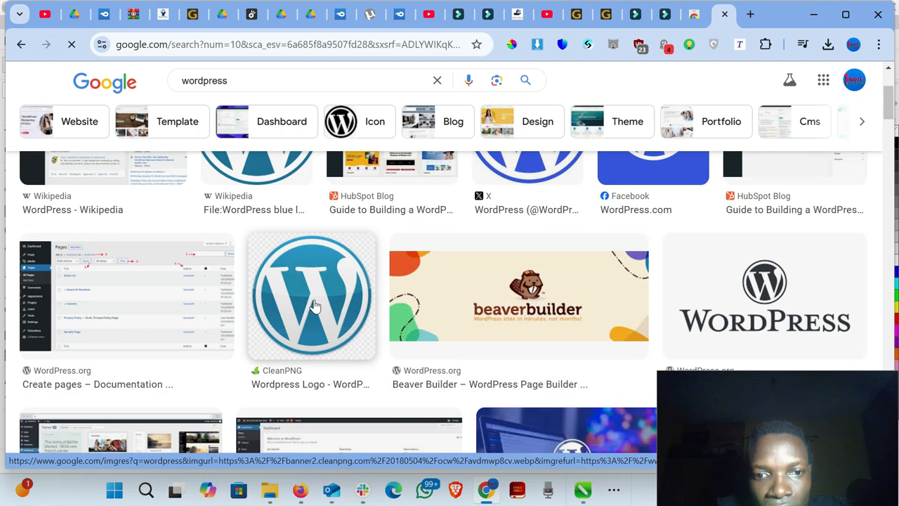
pyautogui.click(314, 307)
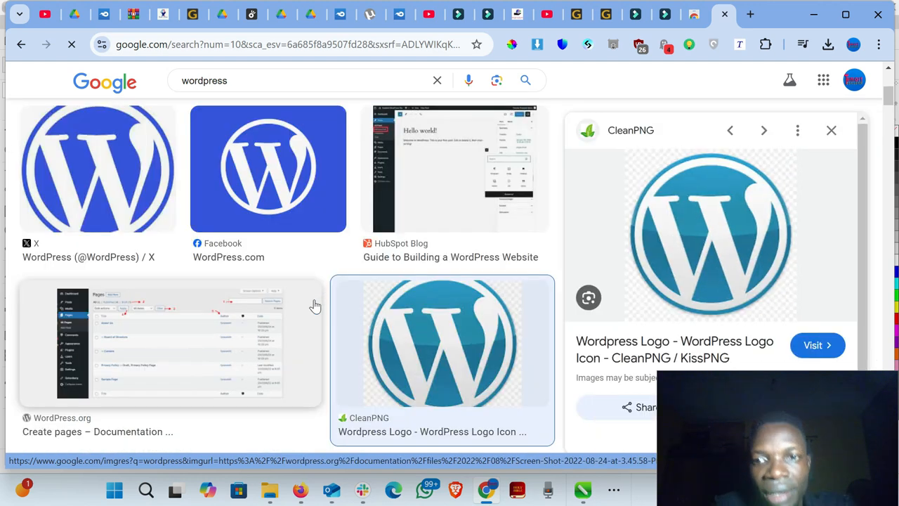
# - Save the previewed WordPress logo as a JPG image named WP in the Downloads folder
pyautogui.rightClick(711, 232)
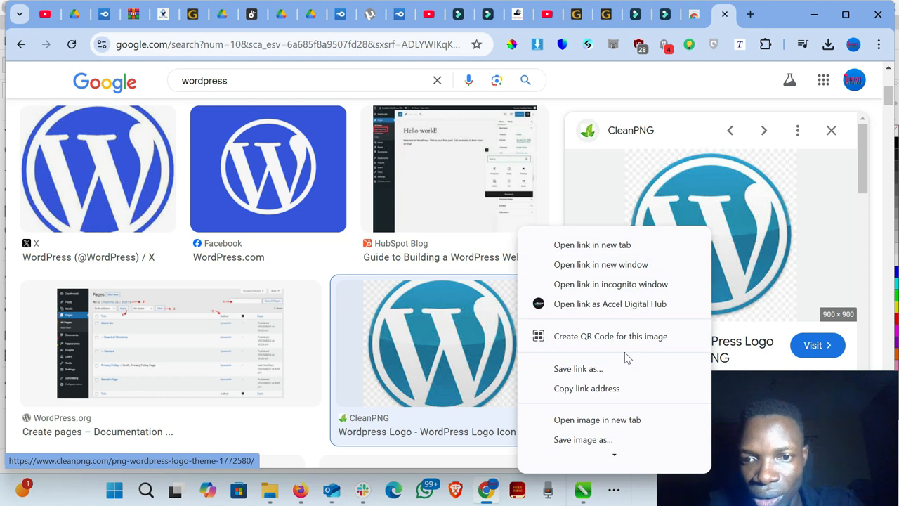
pyautogui.scroll(-3, 621, 446)
pyautogui.moveTo(635, 430)
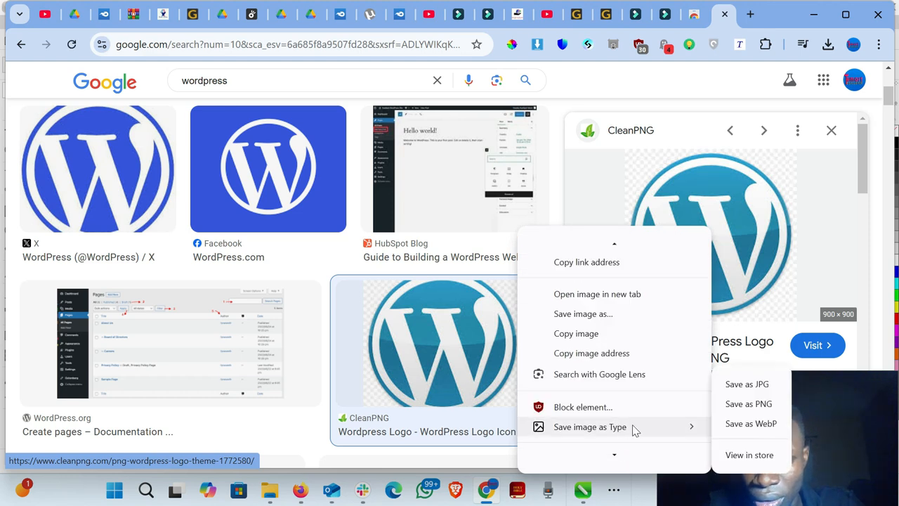
pyautogui.click(764, 385)
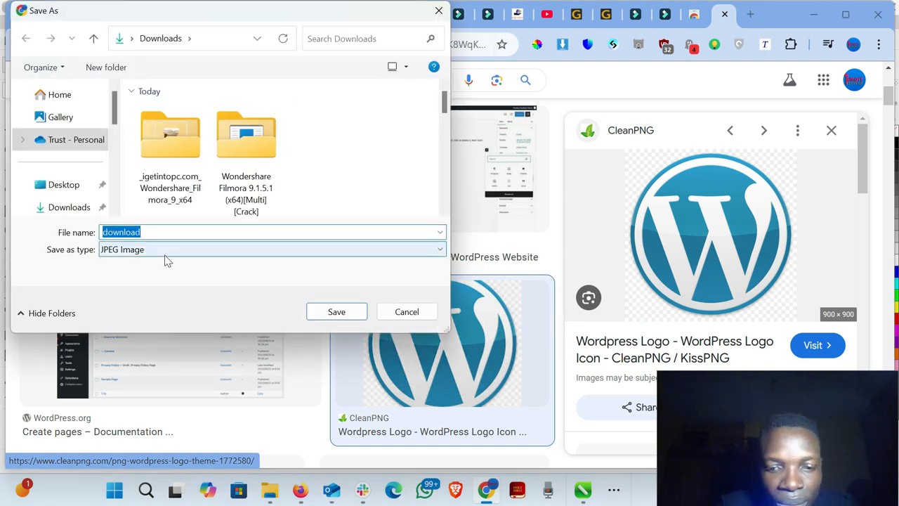
pyautogui.write('WP')
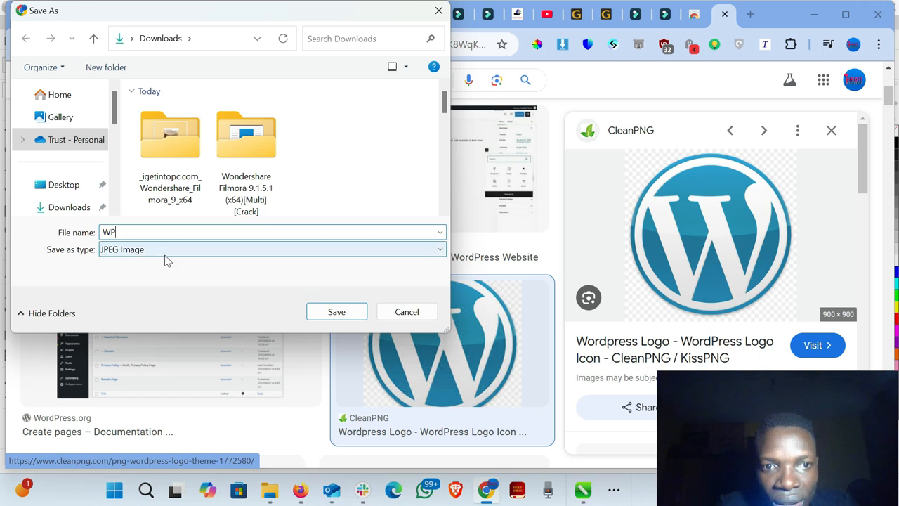
pyautogui.press('Return')
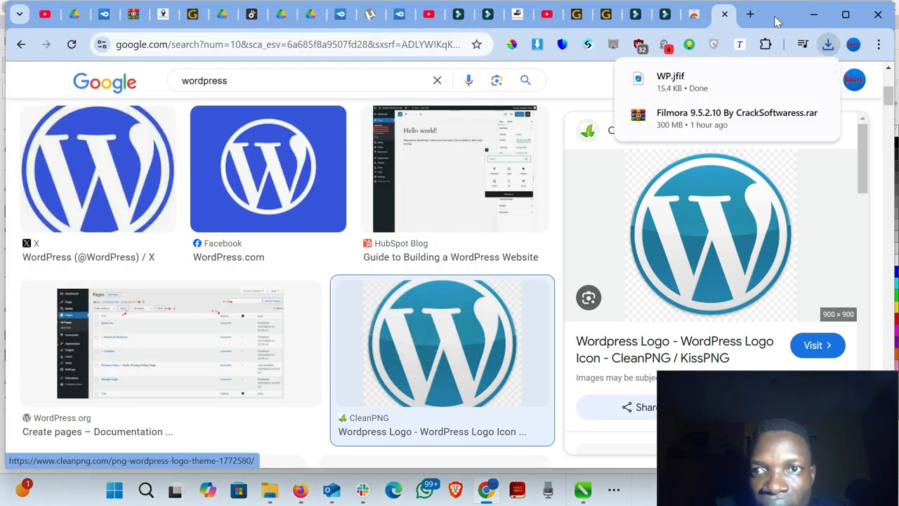
# - Open the remove.bg home page in a new browser tab
pyautogui.click(749, 14)
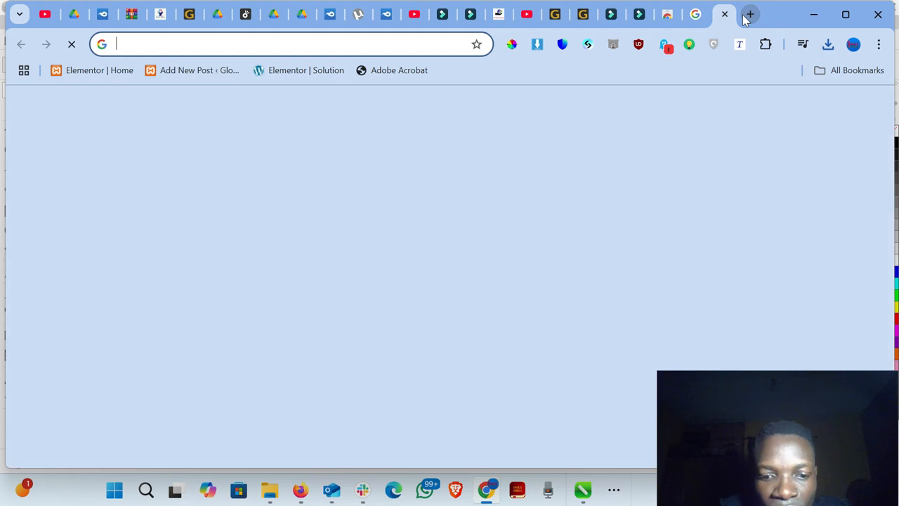
pyautogui.write('re')
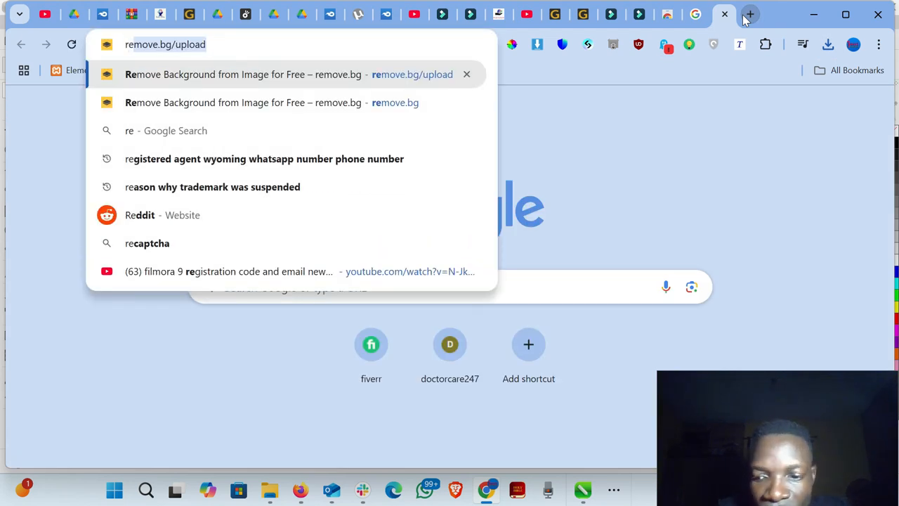
pyautogui.press('Right')
pyautogui.press('BackSpace')
pyautogui.press('BackSpace')
pyautogui.press('BackSpace')
pyautogui.press('BackSpace')
pyautogui.press('BackSpace')
pyautogui.press('BackSpace')
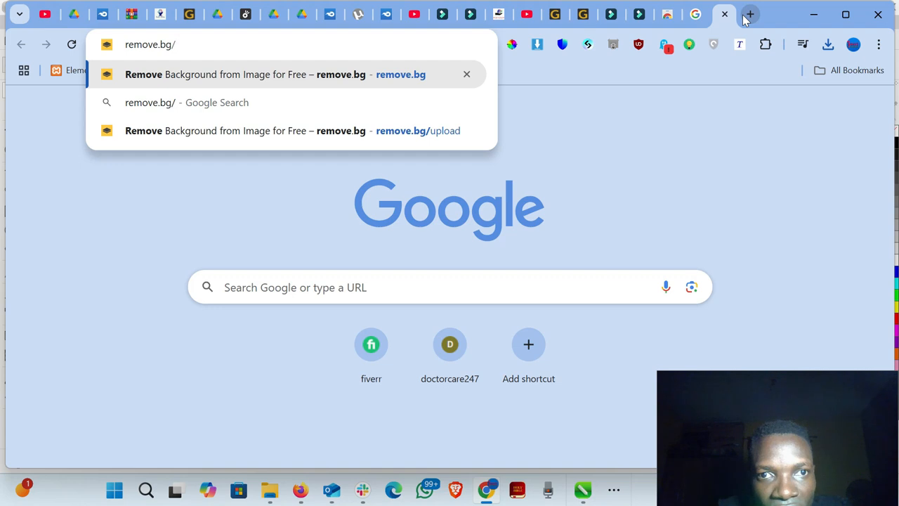
pyautogui.press('BackSpace')
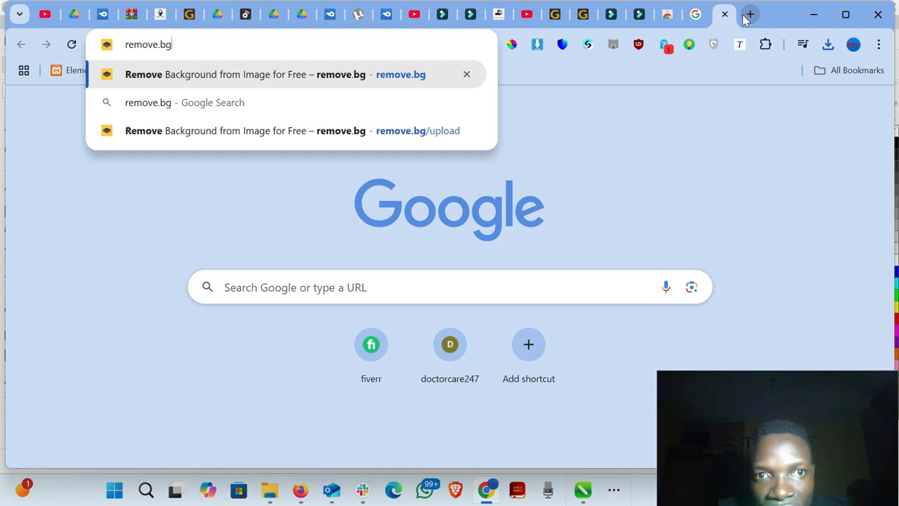
pyautogui.press('Return')
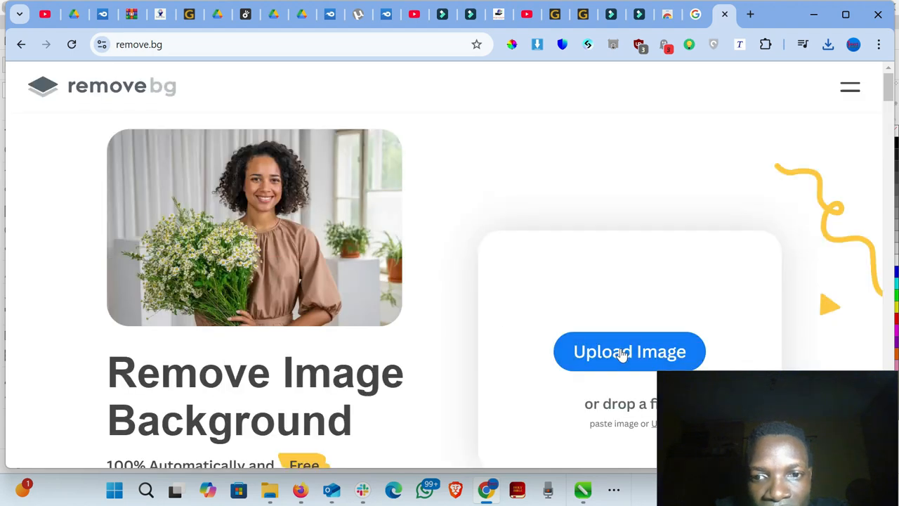
# - Upload the WP logo image from Downloads to remove.bg to remove its background
pyautogui.click(623, 351)
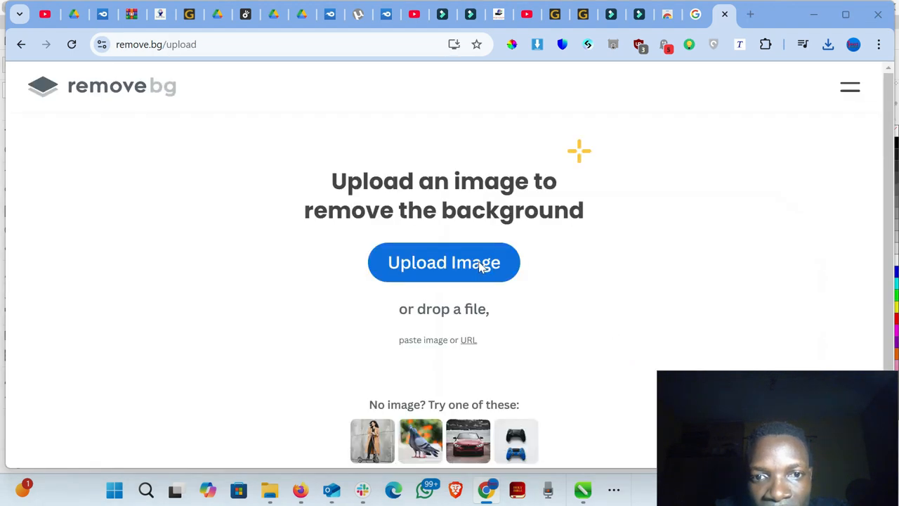
pyautogui.click(479, 264)
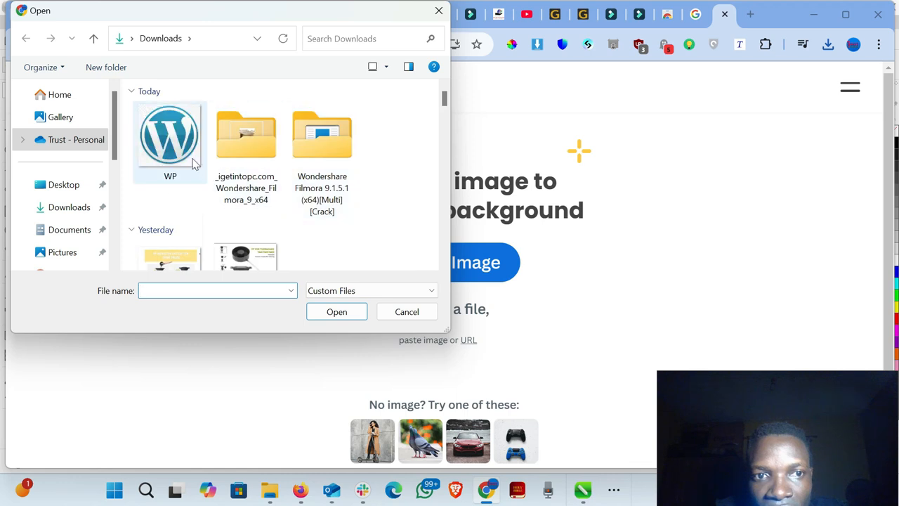
pyautogui.doubleClick(184, 156)
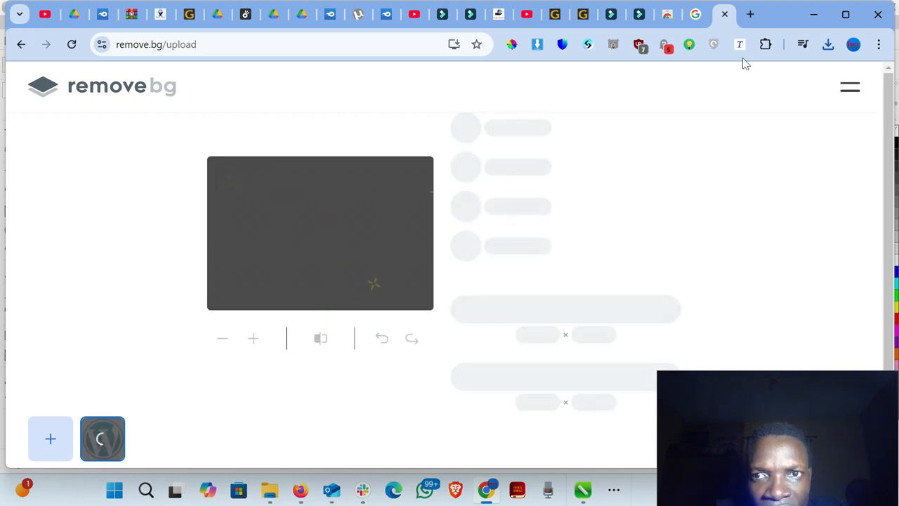
pyautogui.click(694, 13)
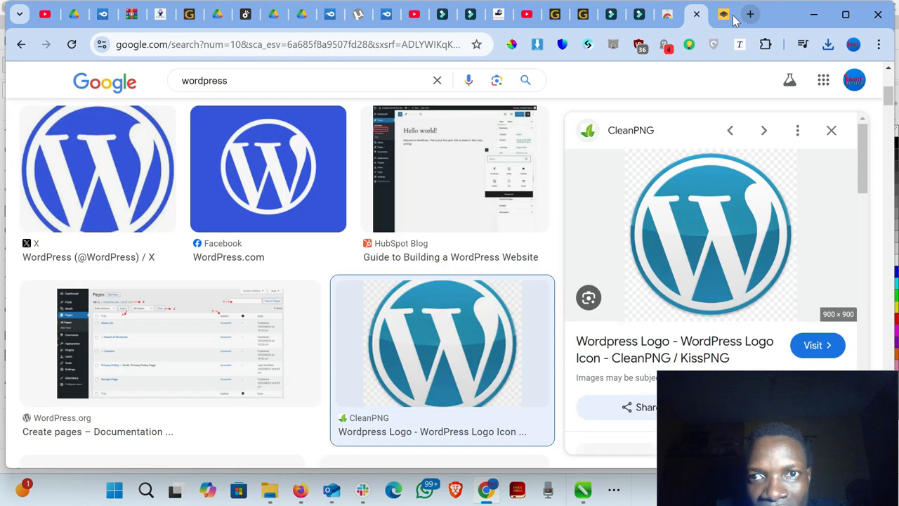
pyautogui.click(724, 18)
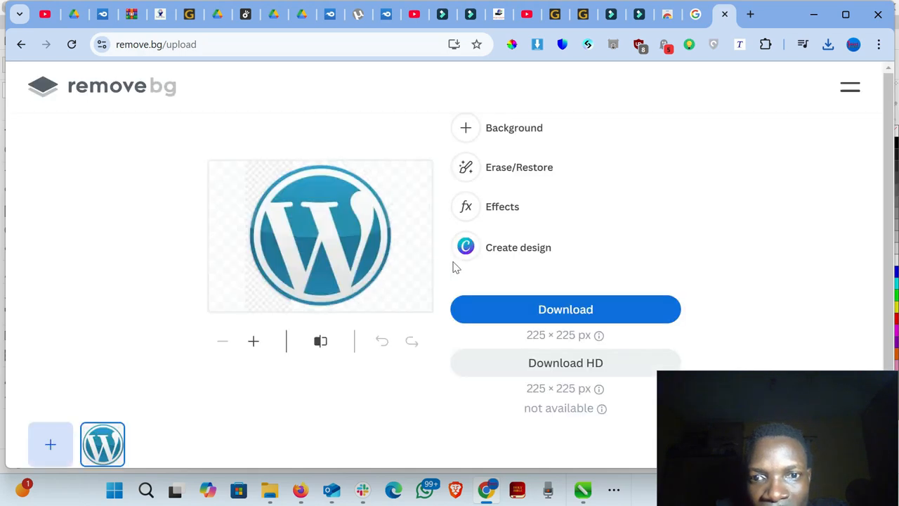
# - Download the background-removed WordPress logo from remove.bg at 225 × 225 px and select WP-removebg-preview in the Downloads folder
pyautogui.click(547, 311)
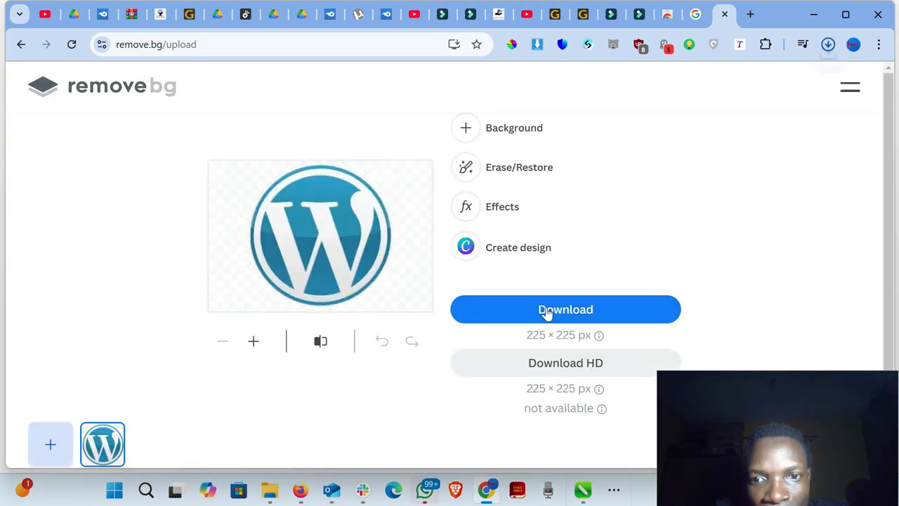
pyautogui.click(693, 15)
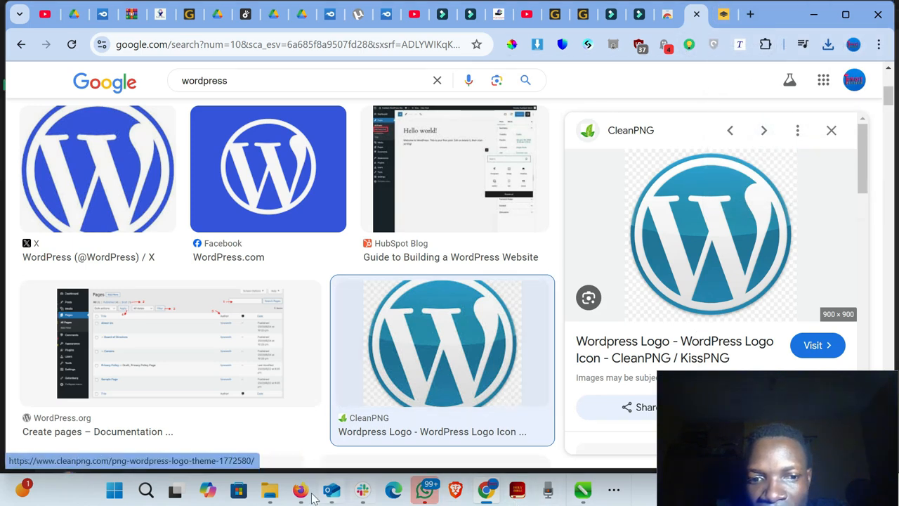
pyautogui.click(270, 490)
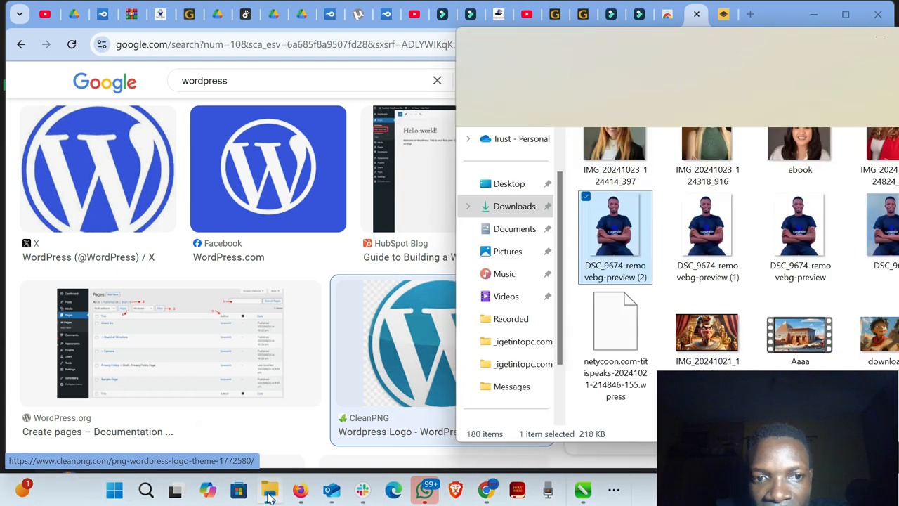
pyautogui.scroll(5, 632, 201)
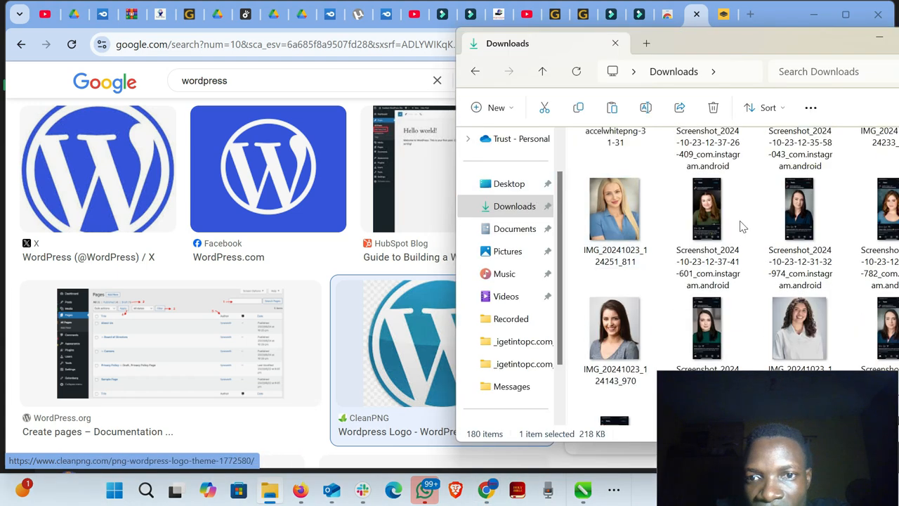
pyautogui.scroll(3, 754, 224)
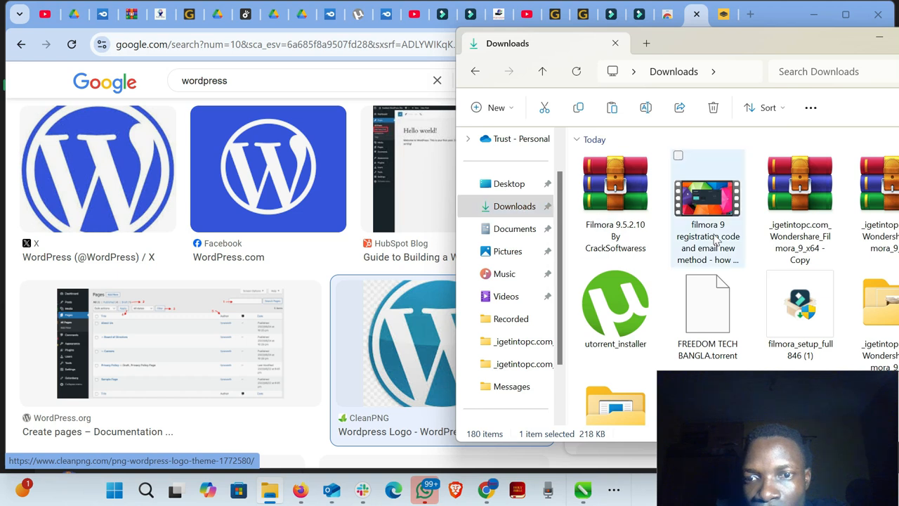
pyautogui.click(646, 222)
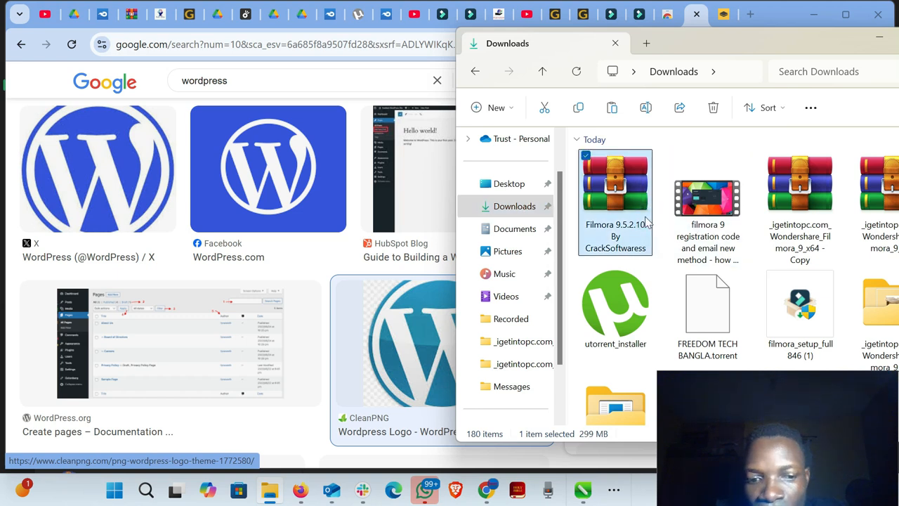
pyautogui.press('w')
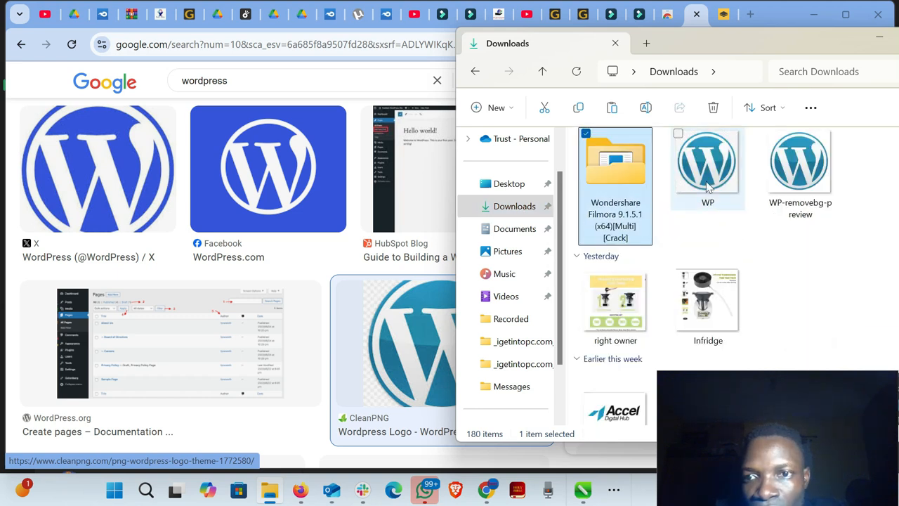
pyautogui.click(812, 186)
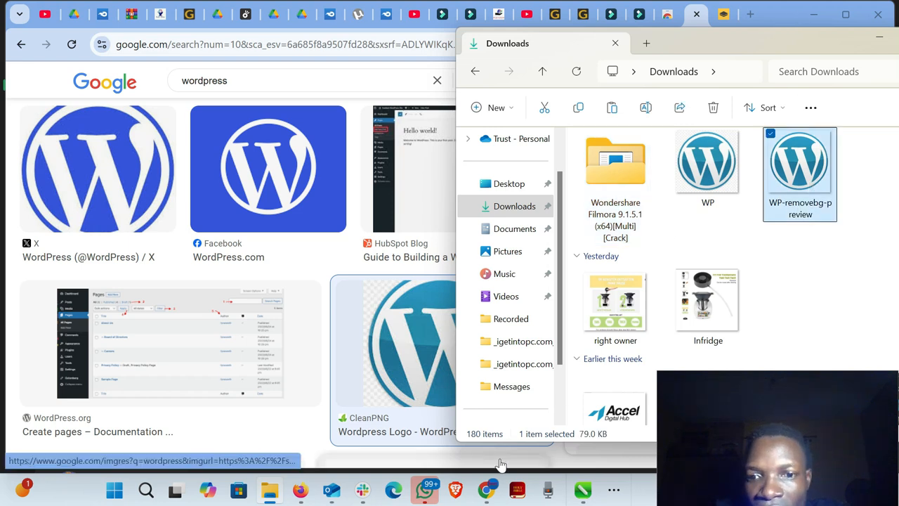
# - Import WP-removebg-preview from Downloads into the CorelDRAW document The Freelance Guy, placing it beside the page, and return to CorelDRAW
pyautogui.click(587, 491)
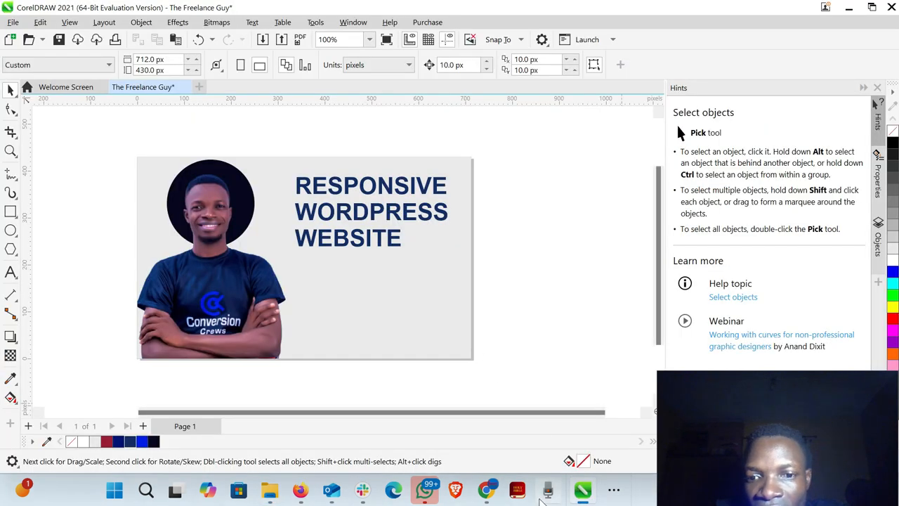
pyautogui.click(269, 491)
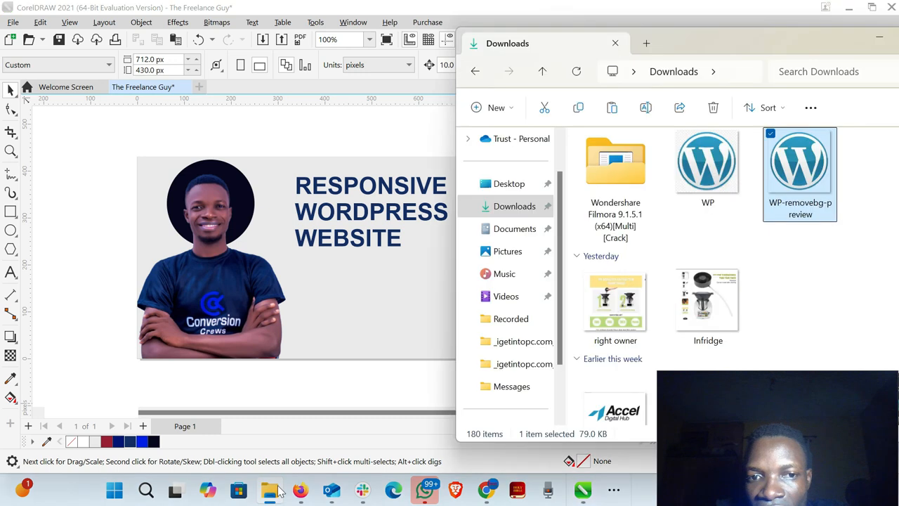
pyautogui.moveTo(402, 249); pyautogui.dragTo(95, 258)
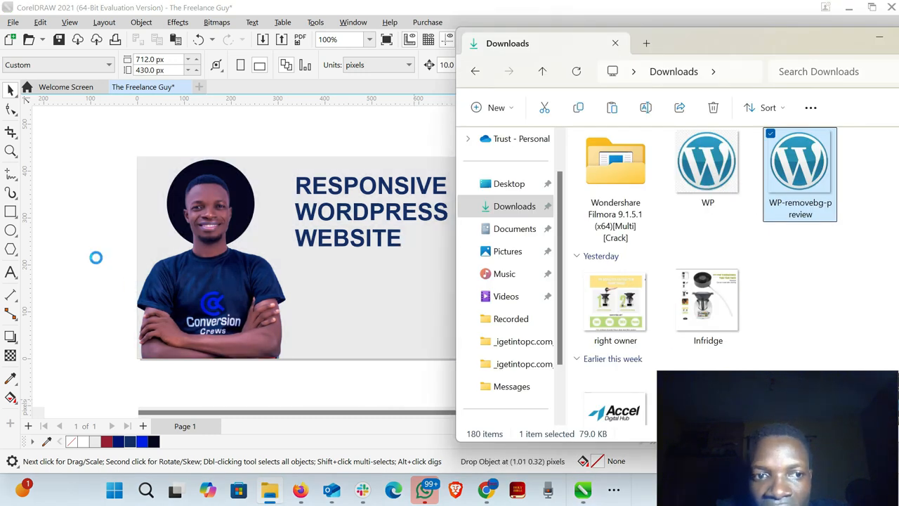
pyautogui.click(849, 8)
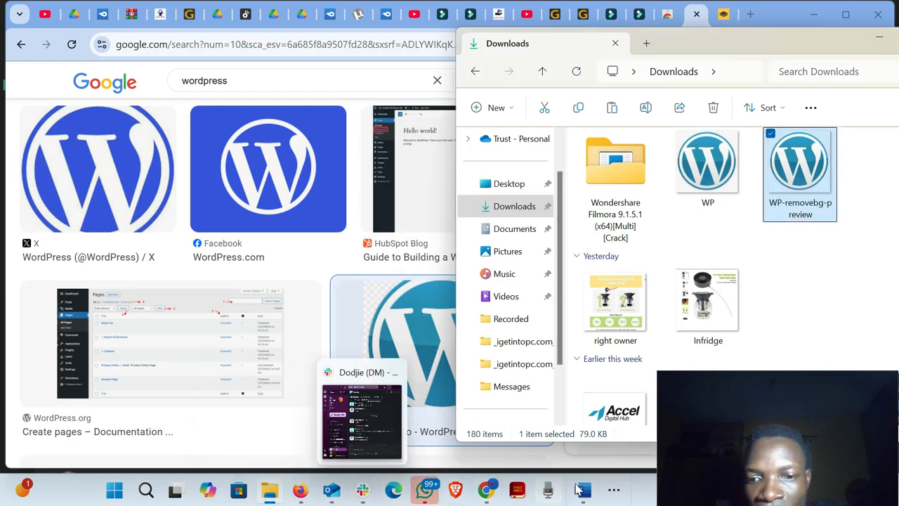
pyautogui.click(615, 490)
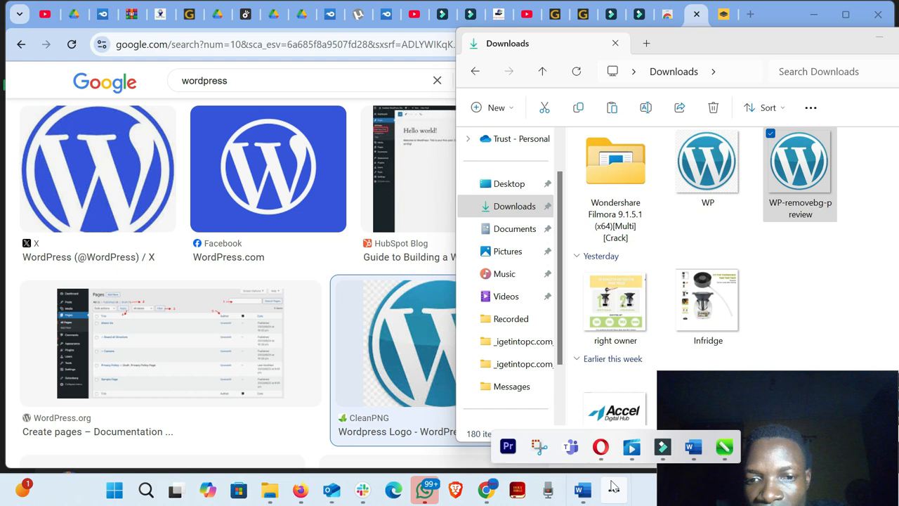
pyautogui.click(724, 447)
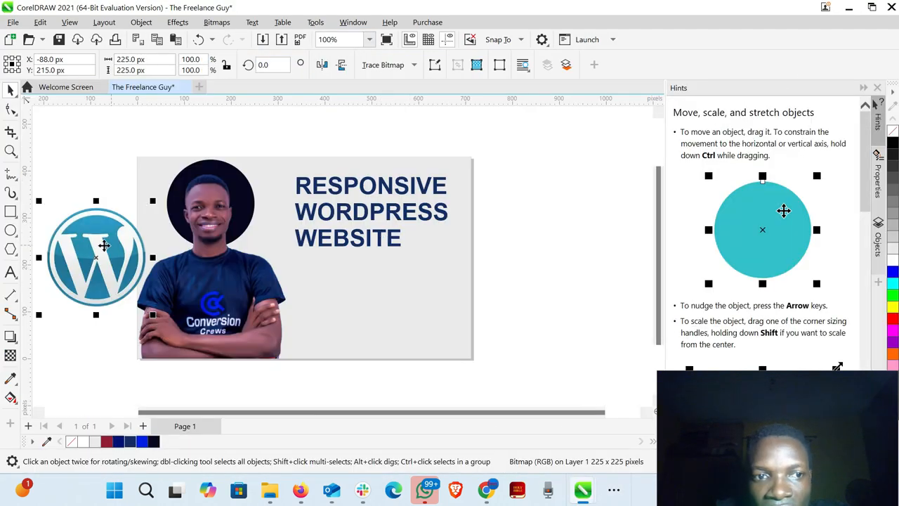
# - Move the WordPress logo onto the page and shrink it to sit just after the word WEBSITE in the headline
pyautogui.moveTo(104, 245); pyautogui.dragTo(397, 270)
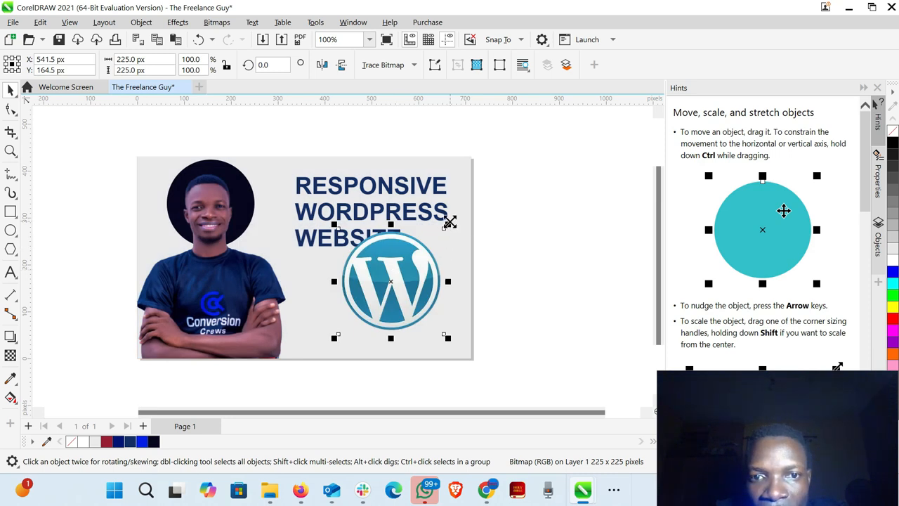
pyautogui.moveTo(449, 222); pyautogui.dragTo(422, 239)
pyautogui.click(543, 245)
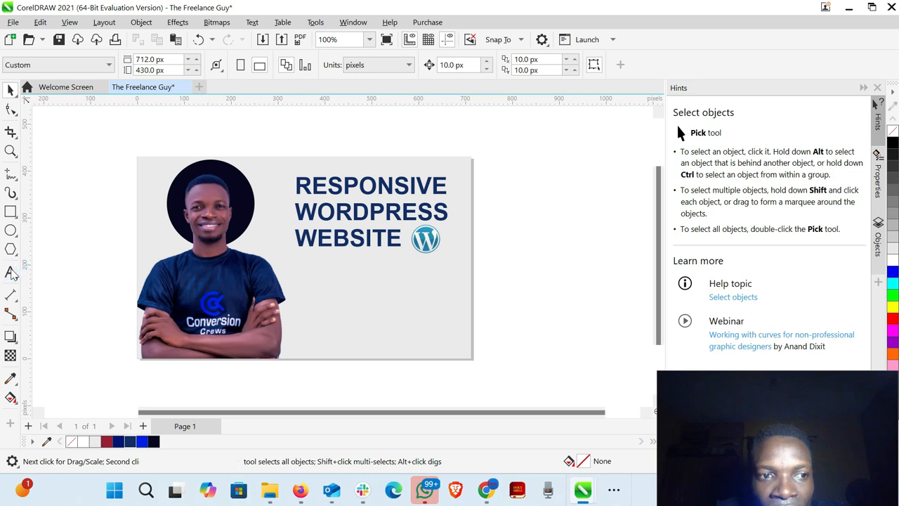
# - Start an artistic text object beside the page with the first line "Landing Page" in Arial 24 pt
pyautogui.click(10, 272)
pyautogui.click(58, 266)
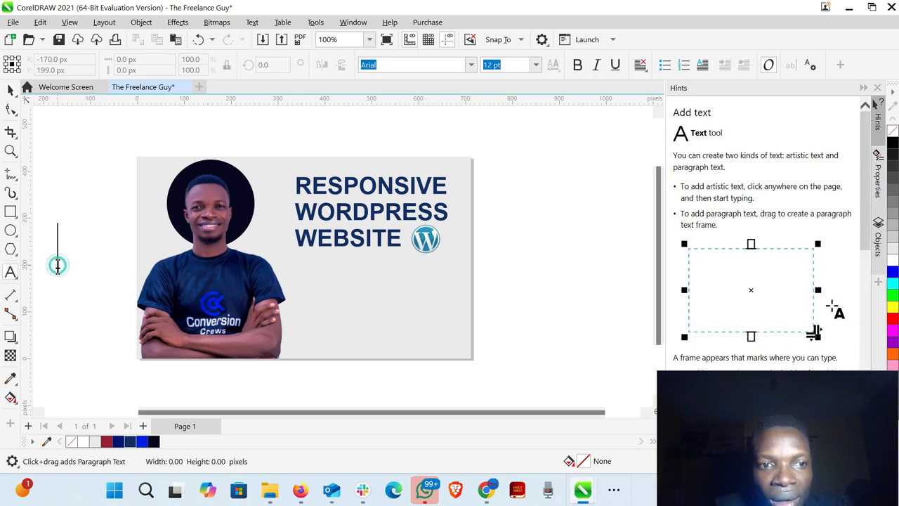
pyautogui.write('L')
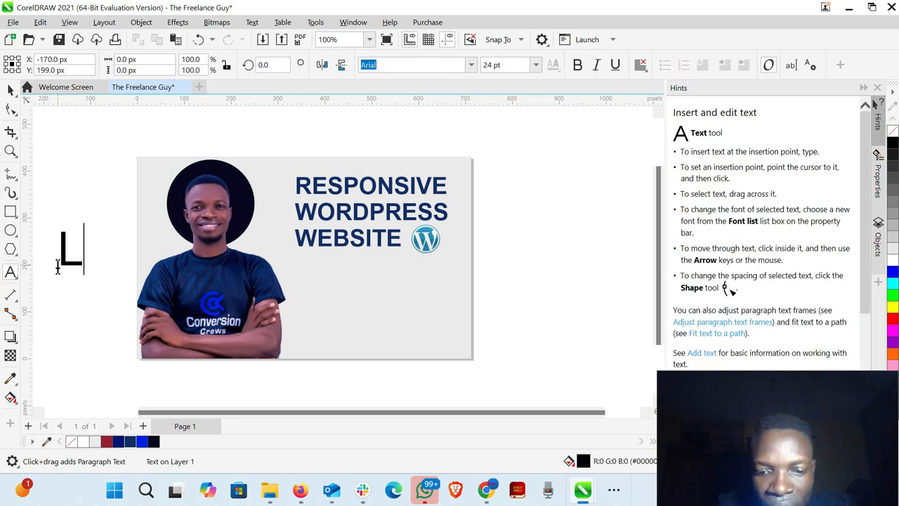
pyautogui.write('anding')
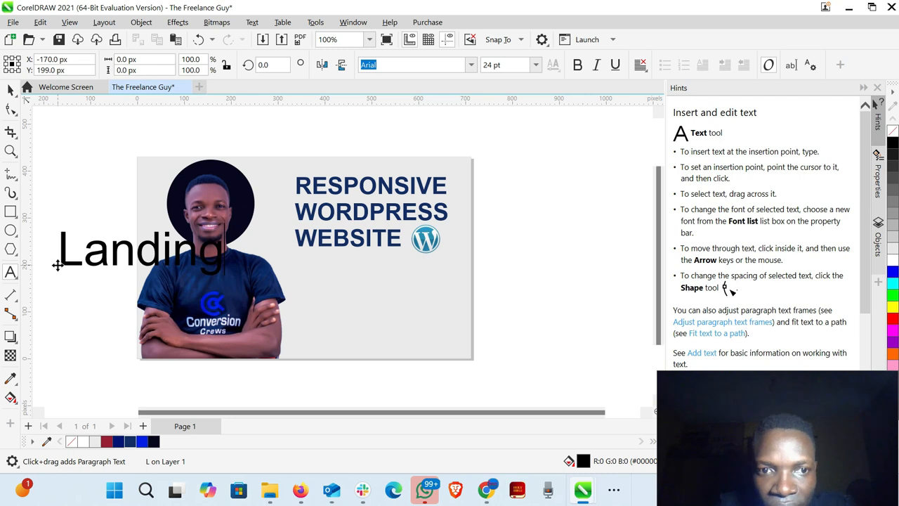
pyautogui.write(' Page')
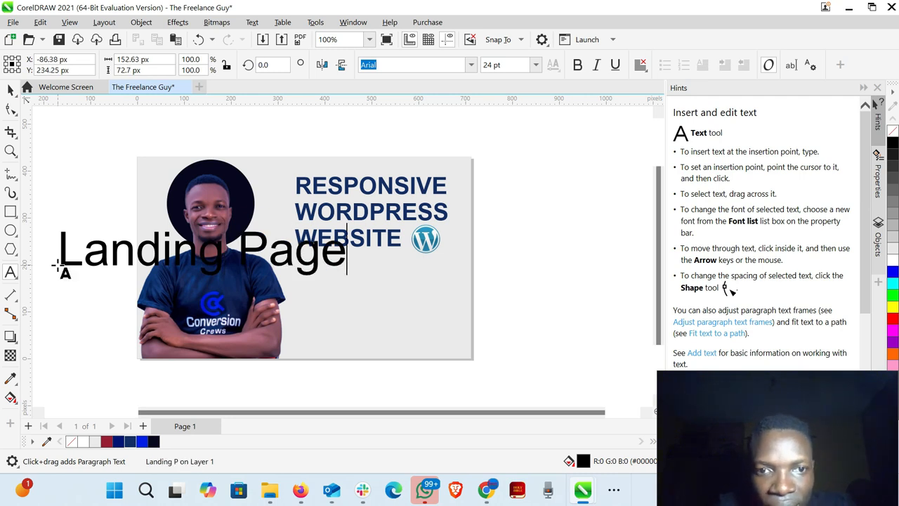
# - Add a second line reading "Funnell Design" to the service list text
pyautogui.press('Return')
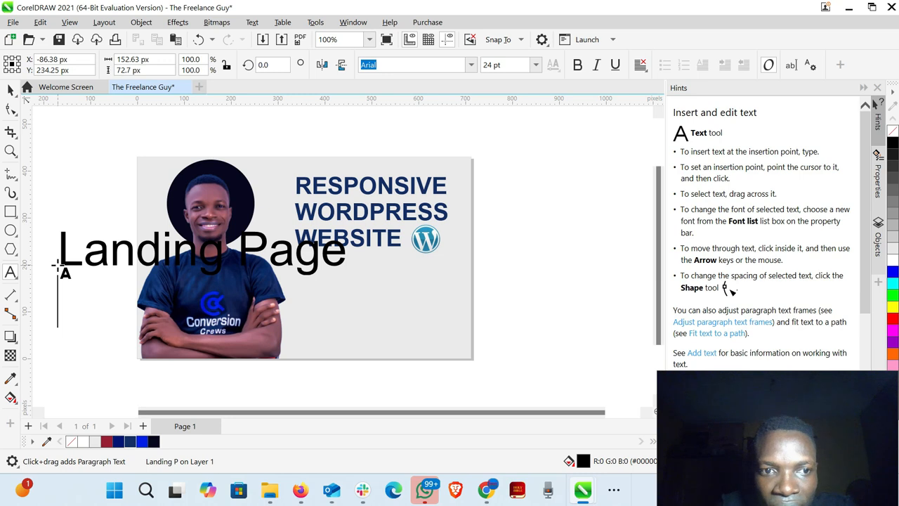
pyautogui.write('Fu')
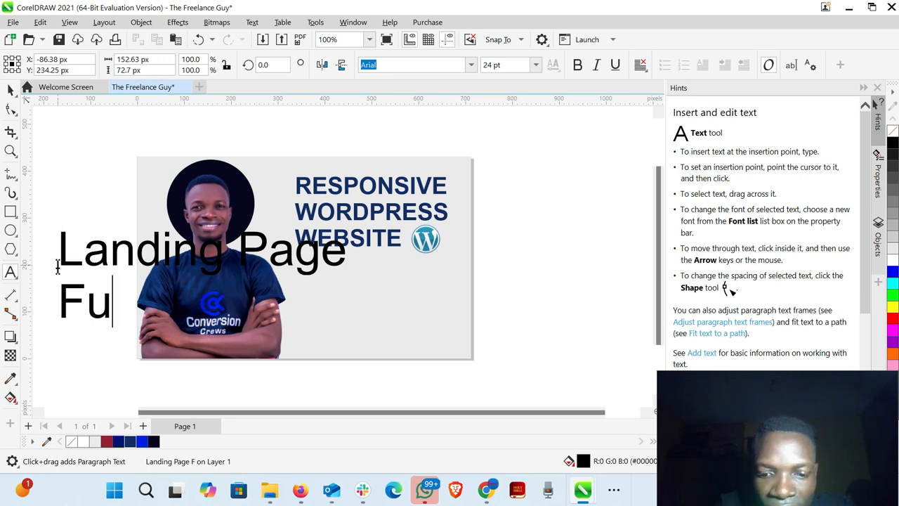
pyautogui.write('nnel')
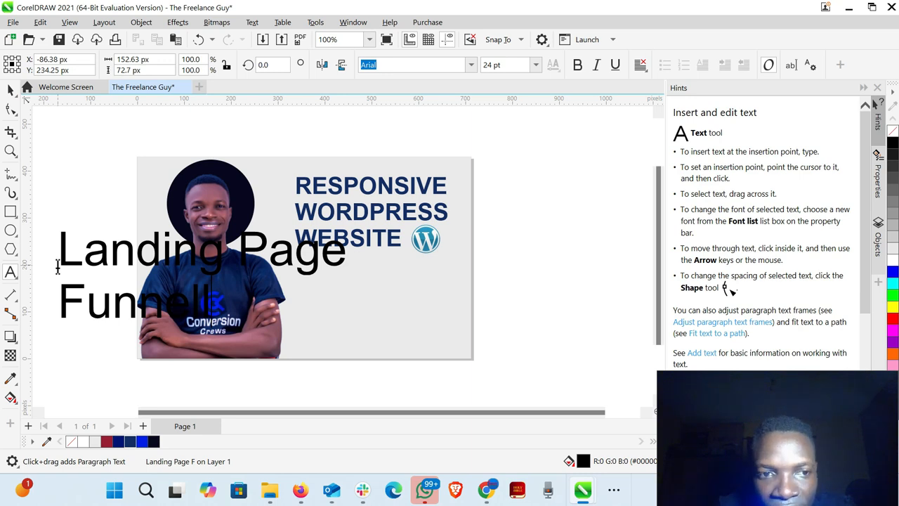
pyautogui.write('l De')
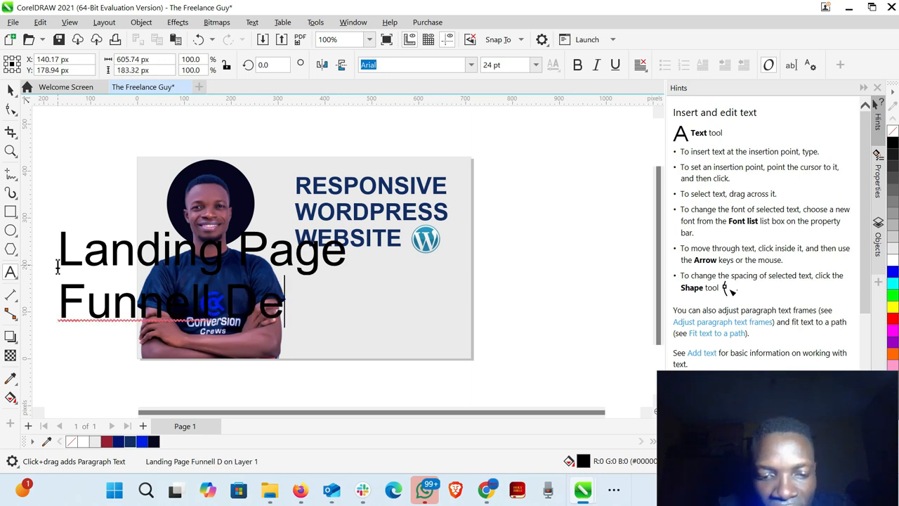
pyautogui.write('sig')
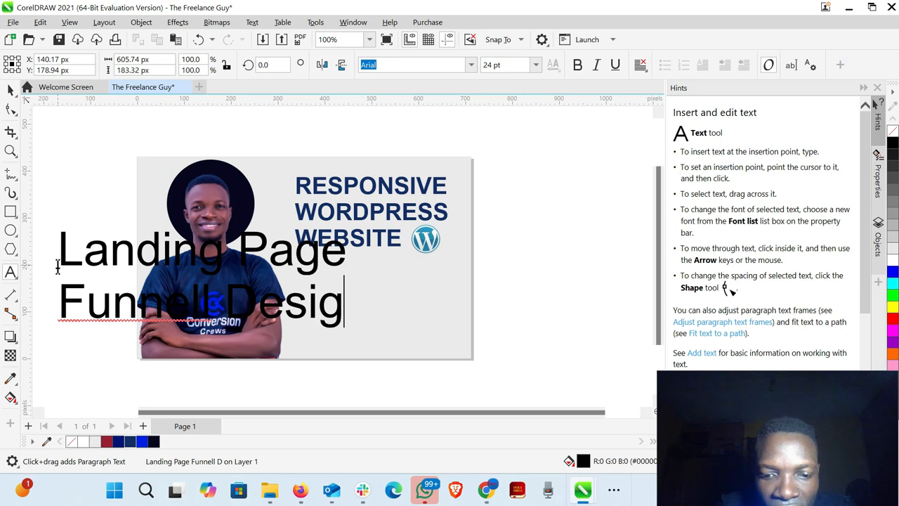
pyautogui.write('n')
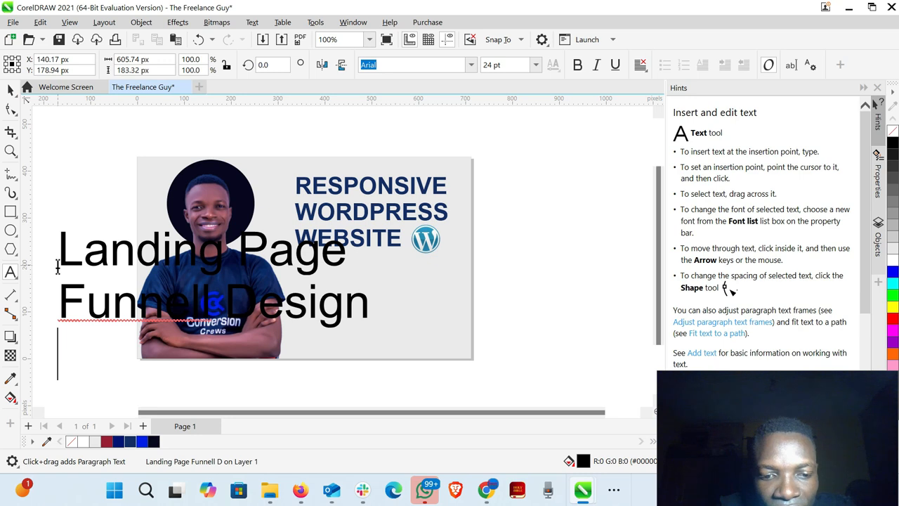
pyautogui.write('f')
# - Add a third line reading "Full Website" to the service list text, correcting the capital letters
pyautogui.press('BackSpace')
pyautogui.write('F')
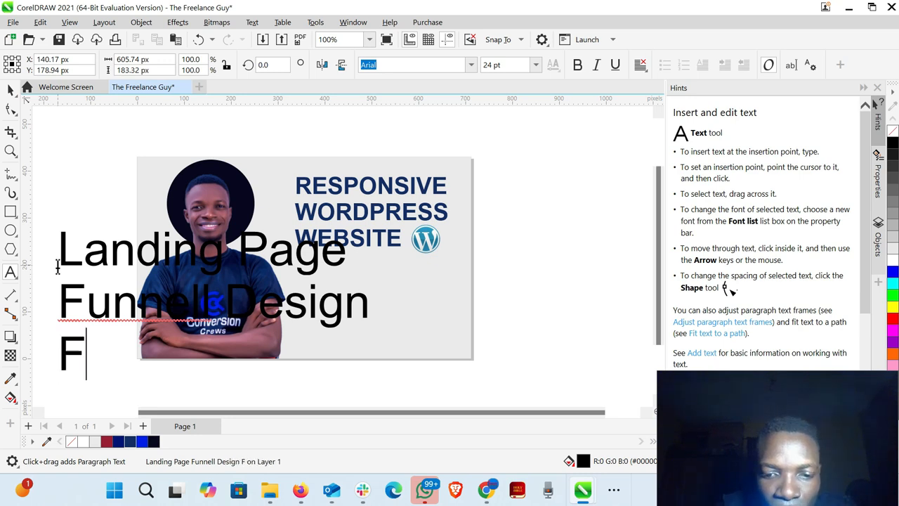
pyautogui.write('ull w')
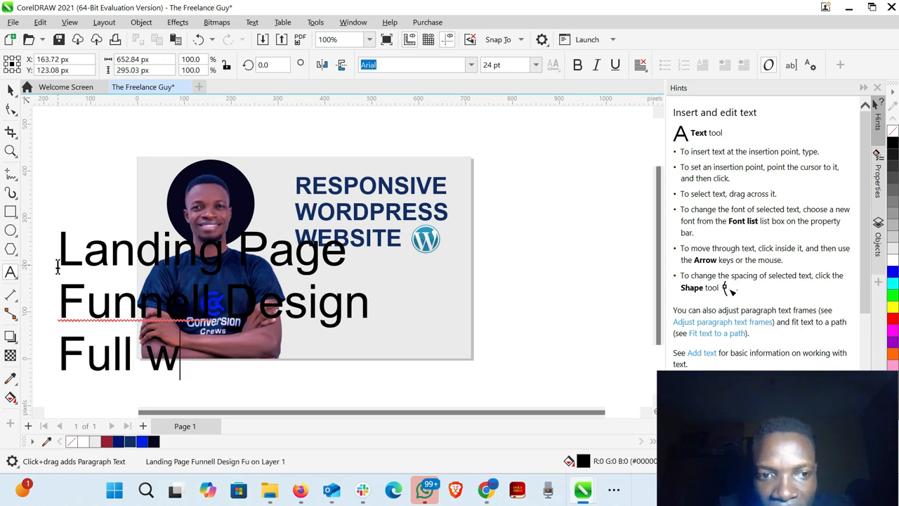
pyautogui.press('Escape')
pyautogui.write('e')
pyautogui.press('BackSpace')
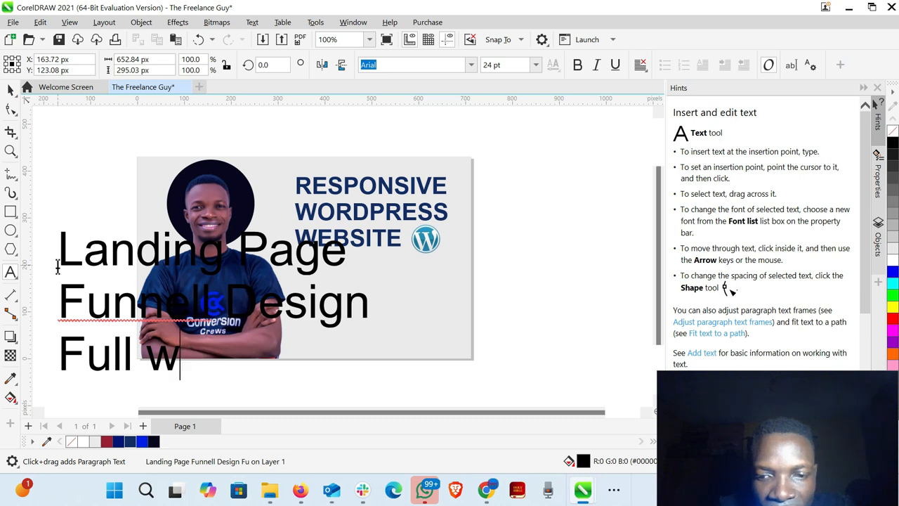
pyautogui.press('BackSpace')
pyautogui.write('Web')
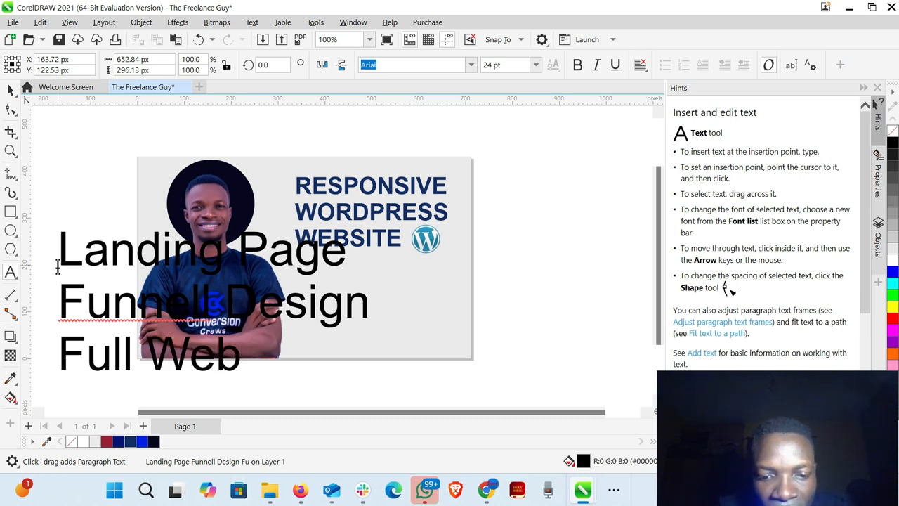
pyautogui.write('site')
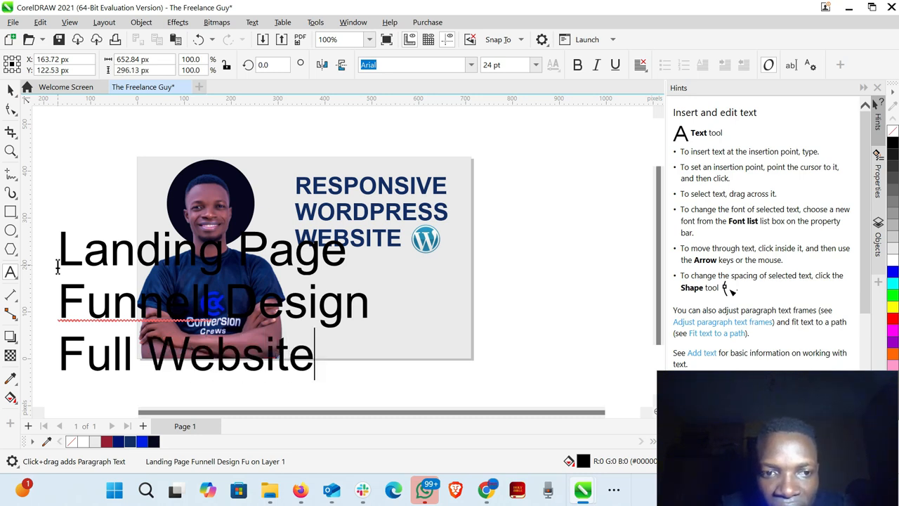
# - Add a fourth line reading "Blog Website" to the service list text, correcting the misspelling of Website
pyautogui.scroll(-1, 58, 266)
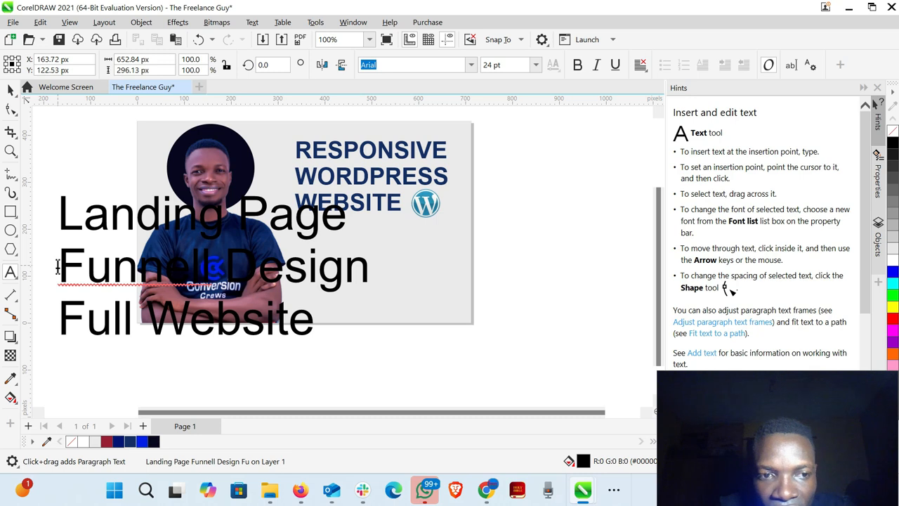
pyautogui.write('Bl')
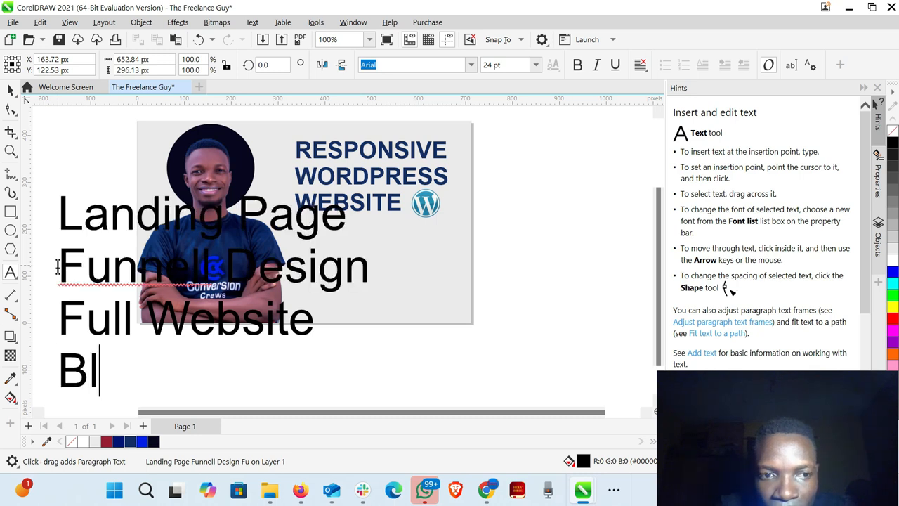
pyautogui.write('og ')
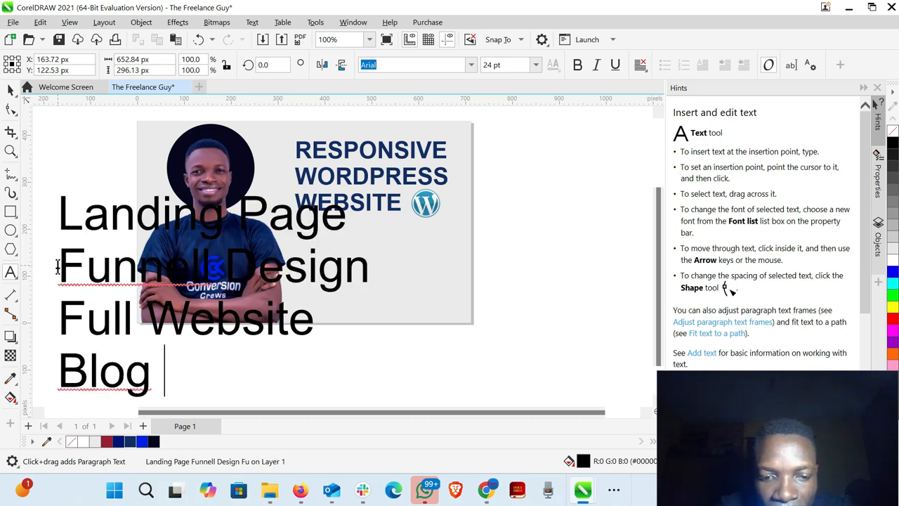
pyautogui.write('Wesbi')
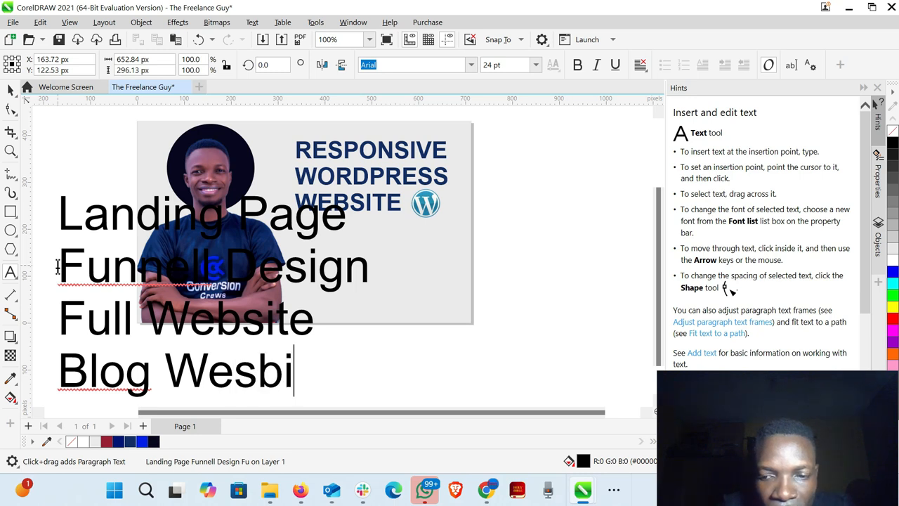
pyautogui.press('BackSpace')
pyautogui.press('BackSpace')
pyautogui.press('BackSpace')
pyautogui.write('b')
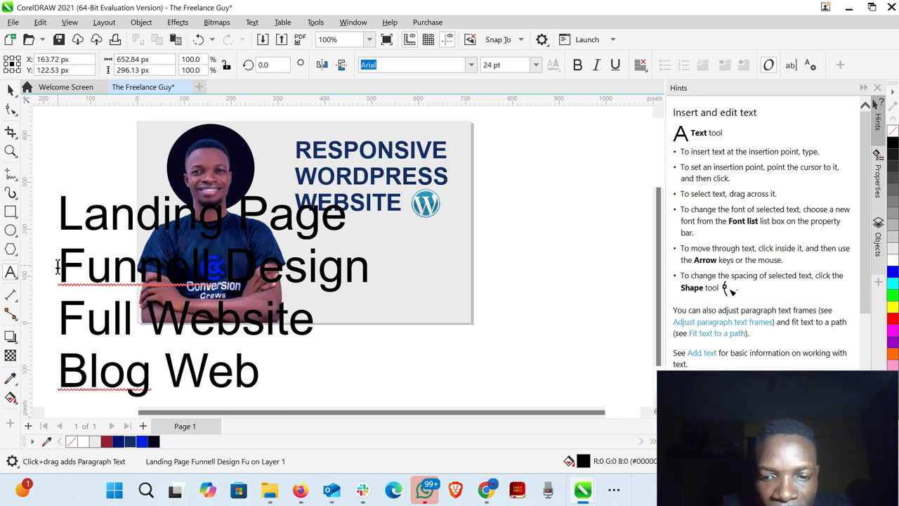
pyautogui.write('site')
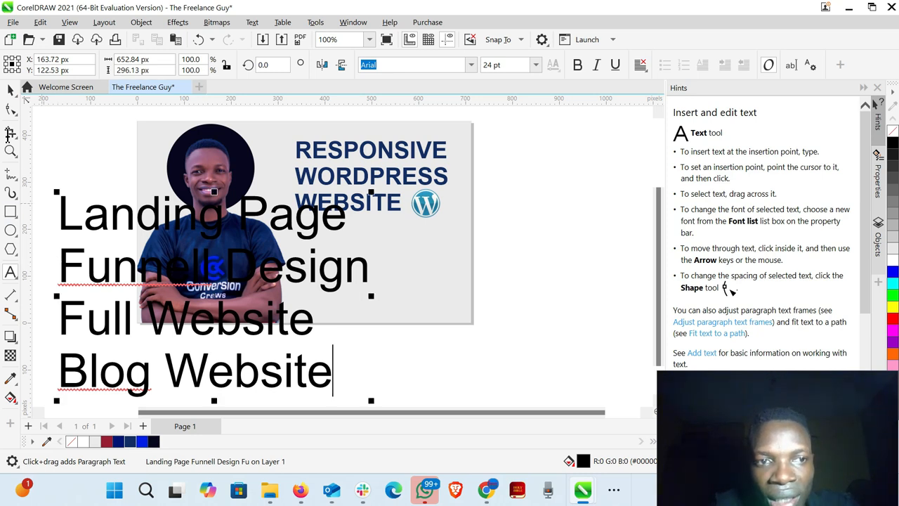
# - Set the service list to 7 pt, move it onto the page below the headline, and enlarge it to about 8.6 pt
pyautogui.click(11, 90)
pyautogui.click(11, 90)
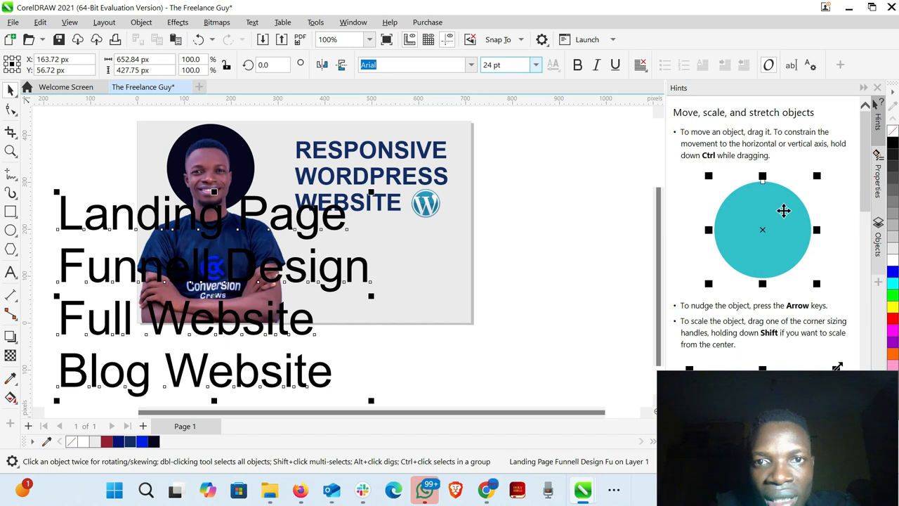
pyautogui.click(536, 65)
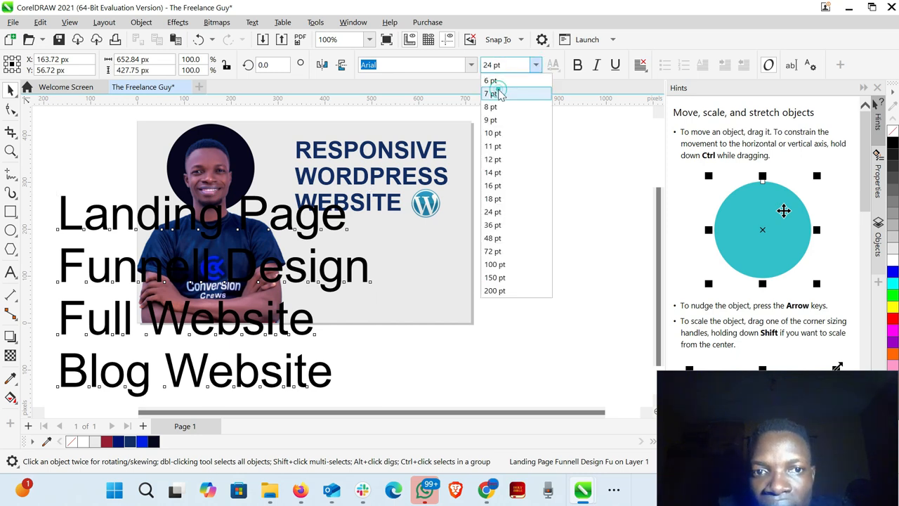
pyautogui.click(498, 92)
pyautogui.moveTo(90, 243); pyautogui.dragTo(359, 269)
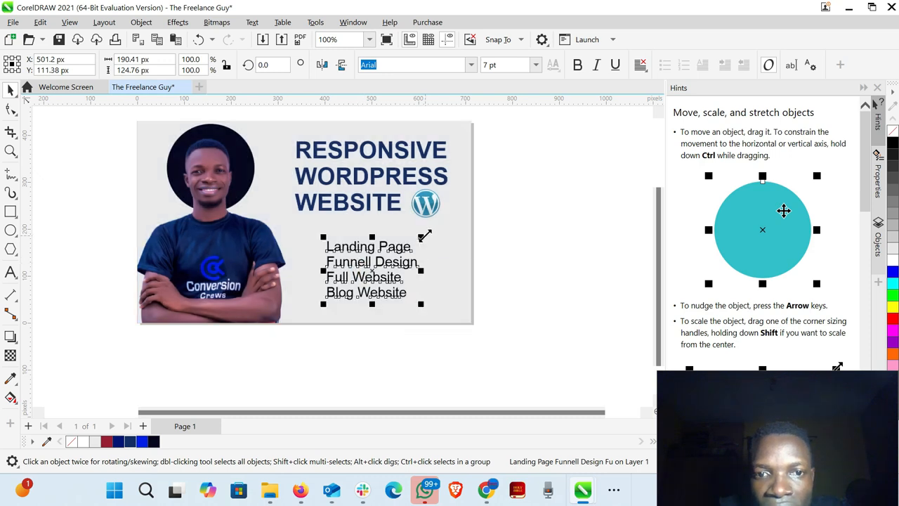
pyautogui.moveTo(425, 237); pyautogui.dragTo(442, 227)
# - Move the RESPONSIVE WORDPRESS WEBSITE headline slightly up and about 15 px to the left
pyautogui.click(351, 182)
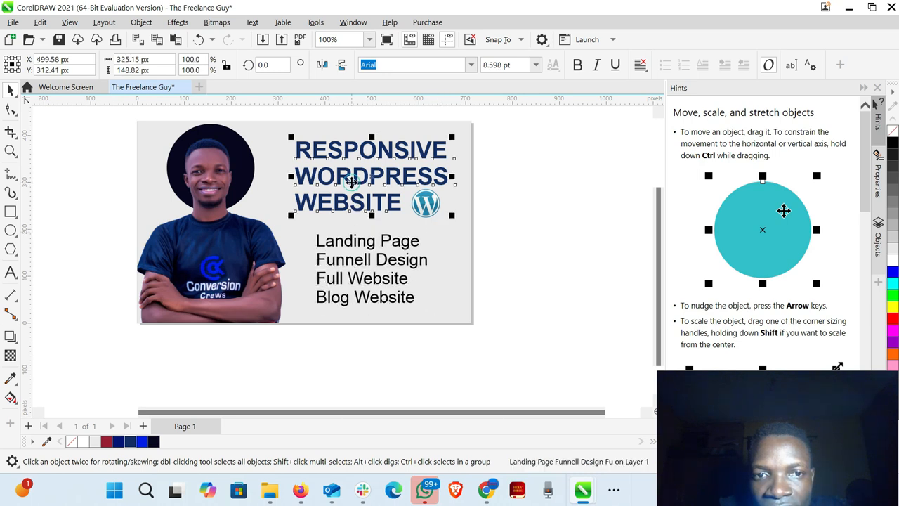
pyautogui.moveTo(351, 182); pyautogui.dragTo(345, 188)
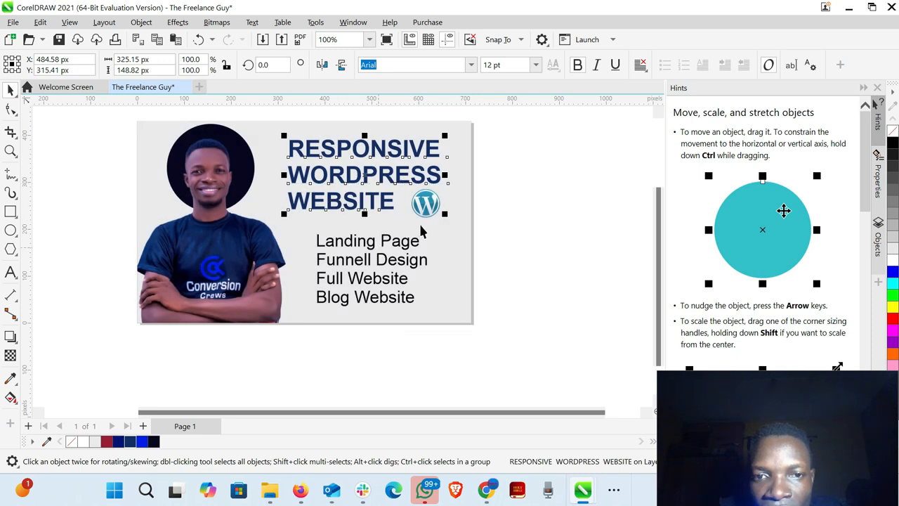
# - Try to make the service list text bold, and move the list up closer to the headline
pyautogui.click(372, 261)
pyautogui.doubleClick(368, 260)
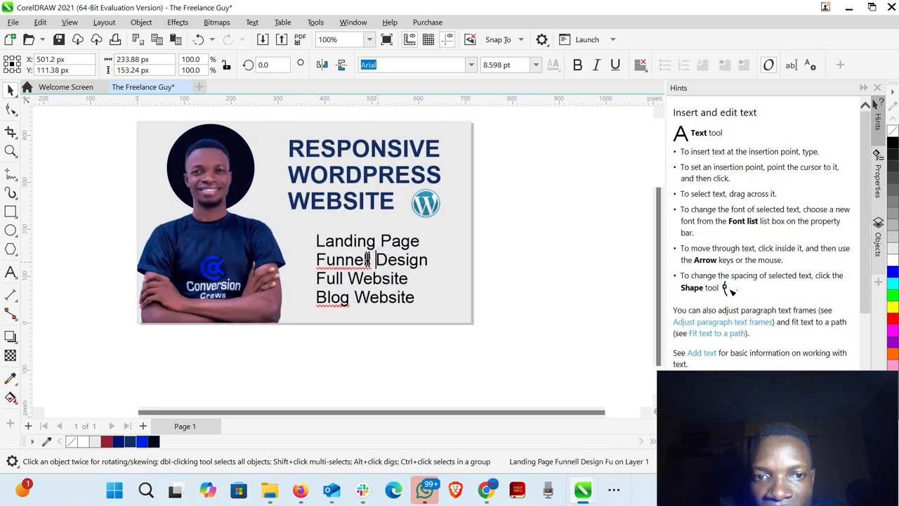
pyautogui.click(577, 64)
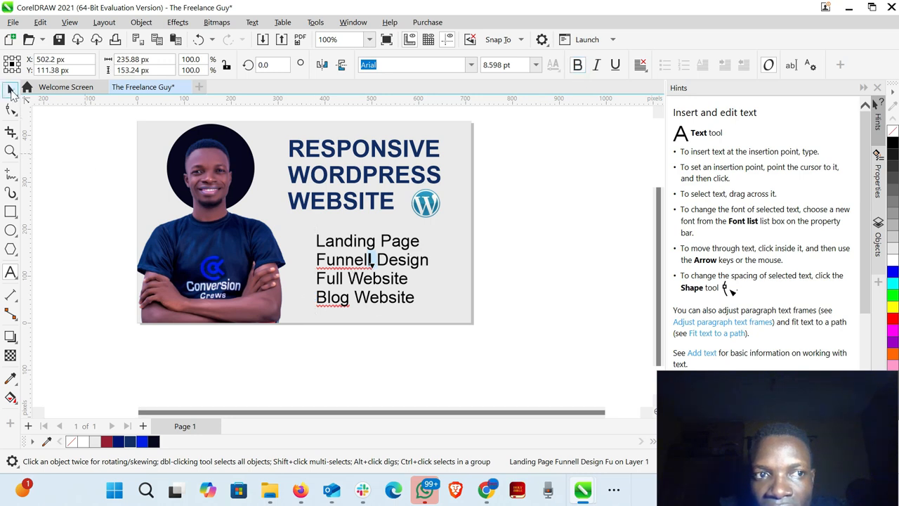
pyautogui.click(10, 89)
pyautogui.moveTo(347, 267)
pyautogui.mouseDown()
pyautogui.moveTo(334, 258)
pyautogui.moveTo(344, 260)
pyautogui.mouseUp()
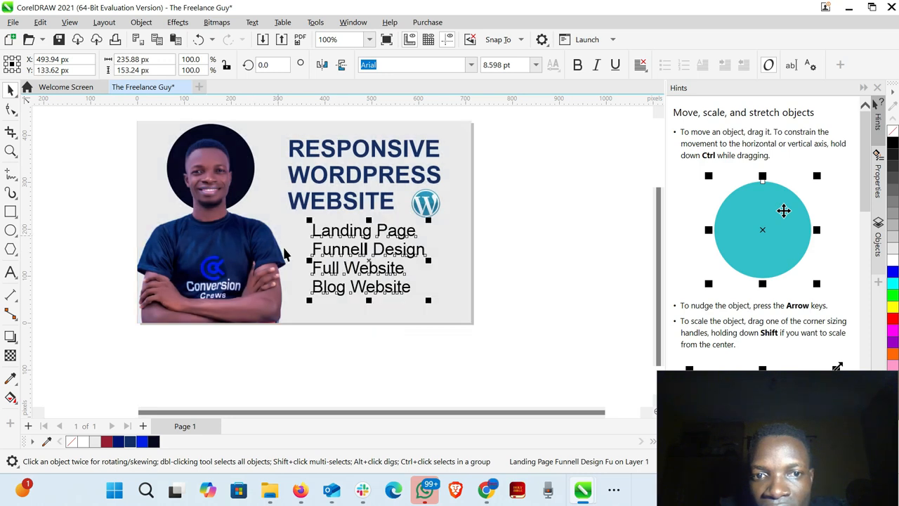
pyautogui.click(503, 260)
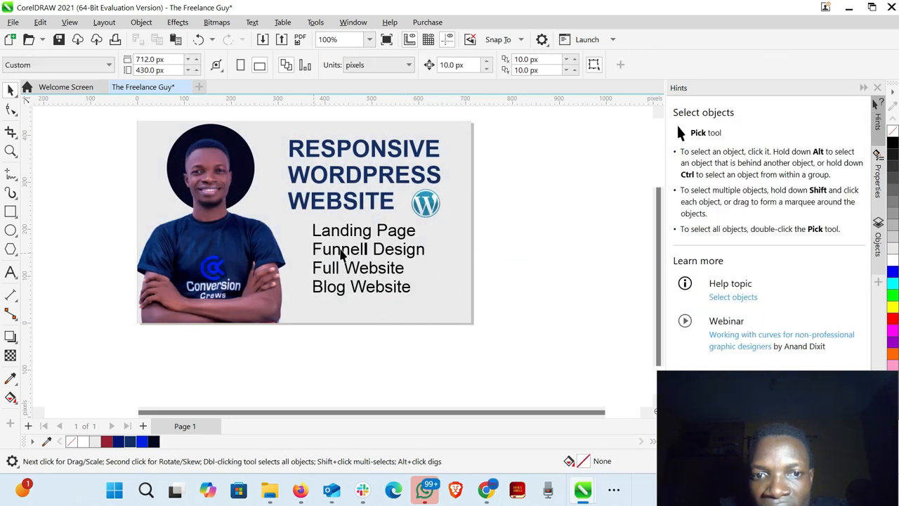
# - Draw a rectangle about 207 × 36 px below the service list and round its corners fully, to 18 px
pyautogui.click(10, 212)
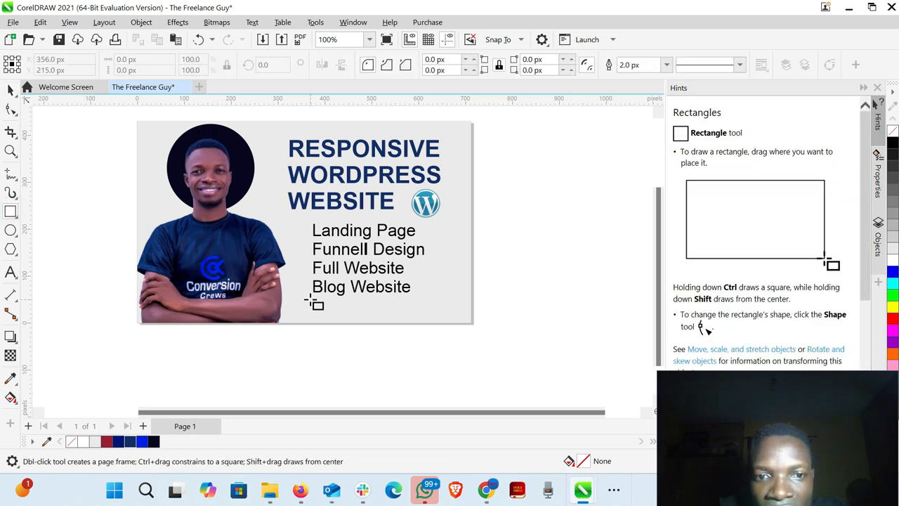
pyautogui.moveTo(310, 300); pyautogui.dragTo(407, 317)
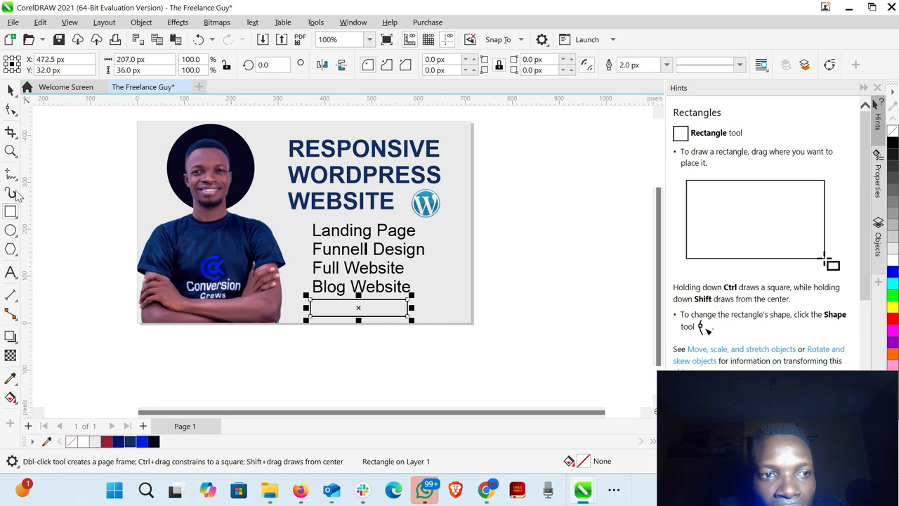
pyautogui.click(11, 110)
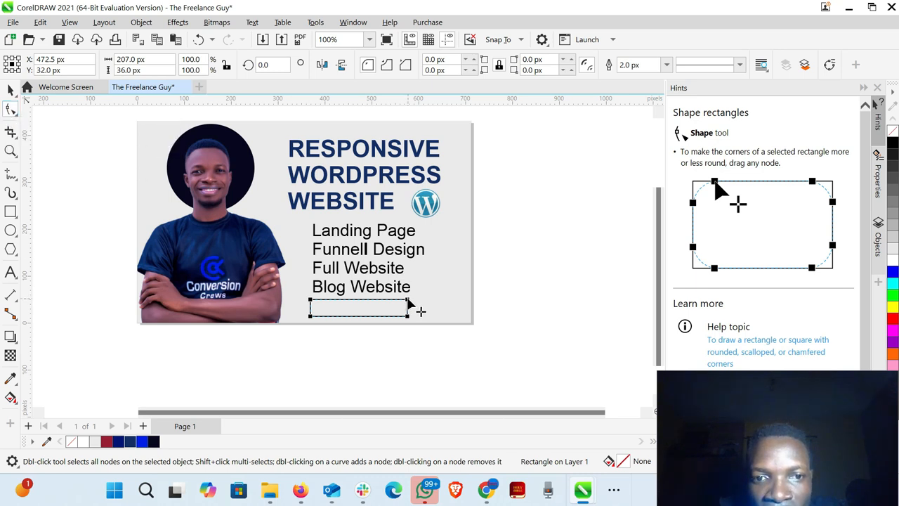
pyautogui.moveTo(408, 301); pyautogui.dragTo(383, 306)
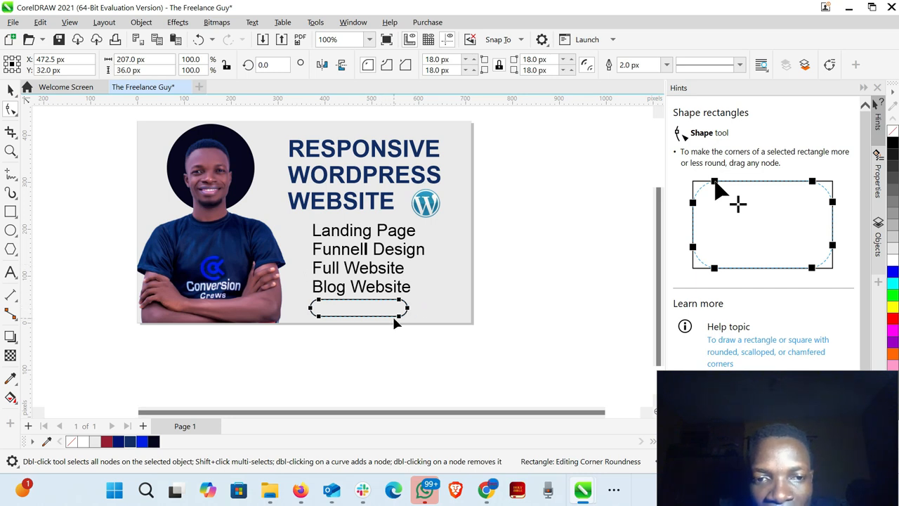
# - Fill the rounded rectangle with dark blue R20 G45 B101 and set its outline to None
pyautogui.click(10, 90)
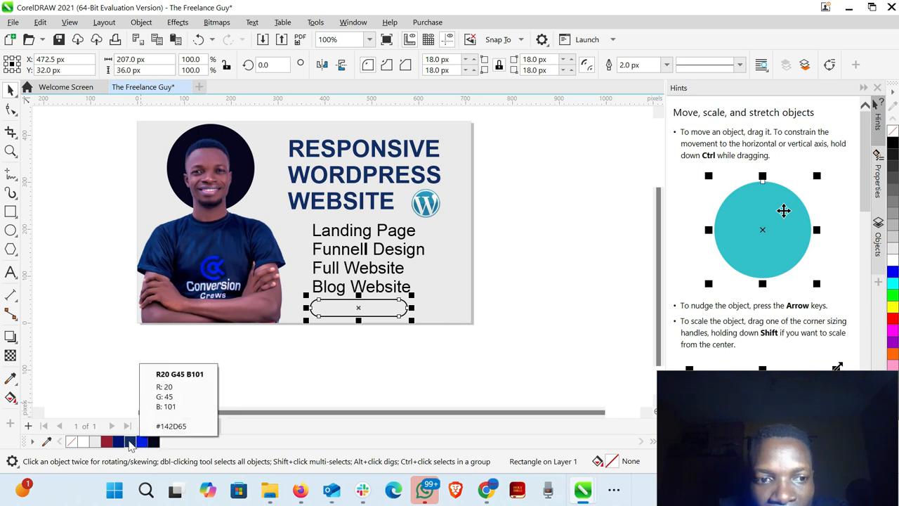
pyautogui.click(129, 442)
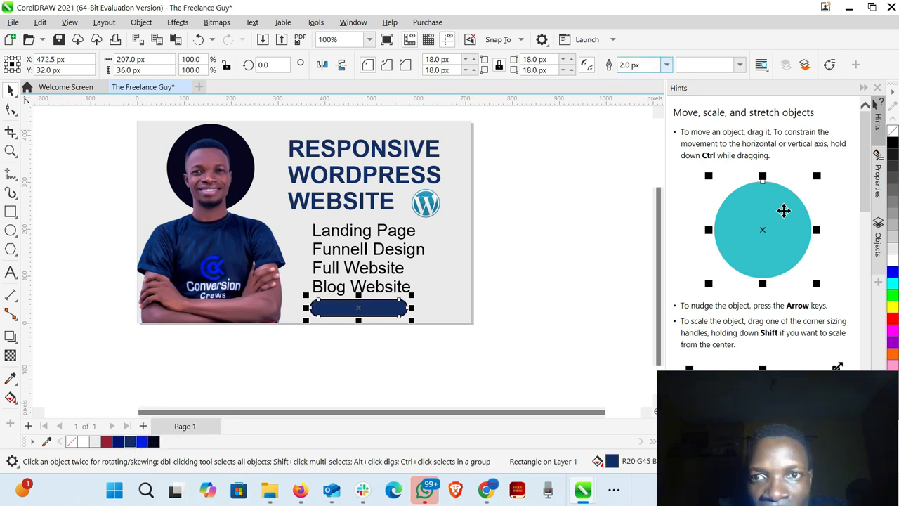
pyautogui.click(666, 65)
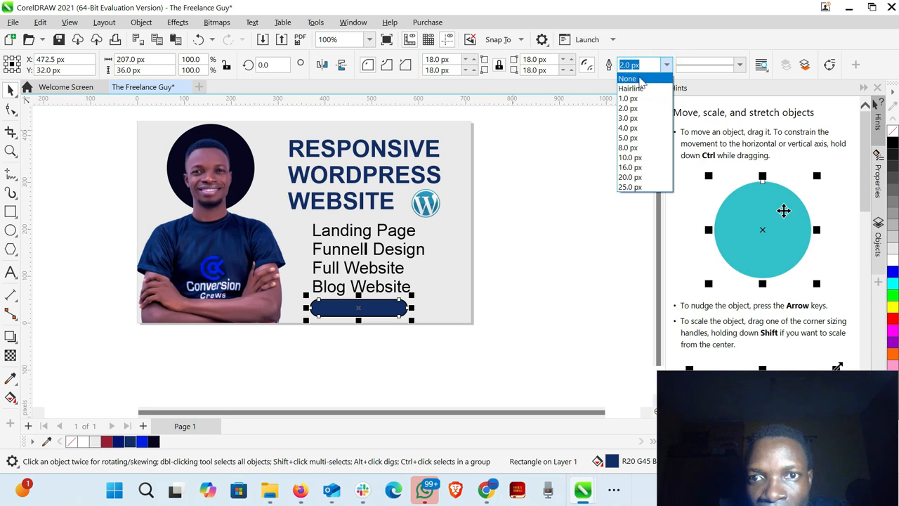
pyautogui.click(639, 78)
pyautogui.click(547, 265)
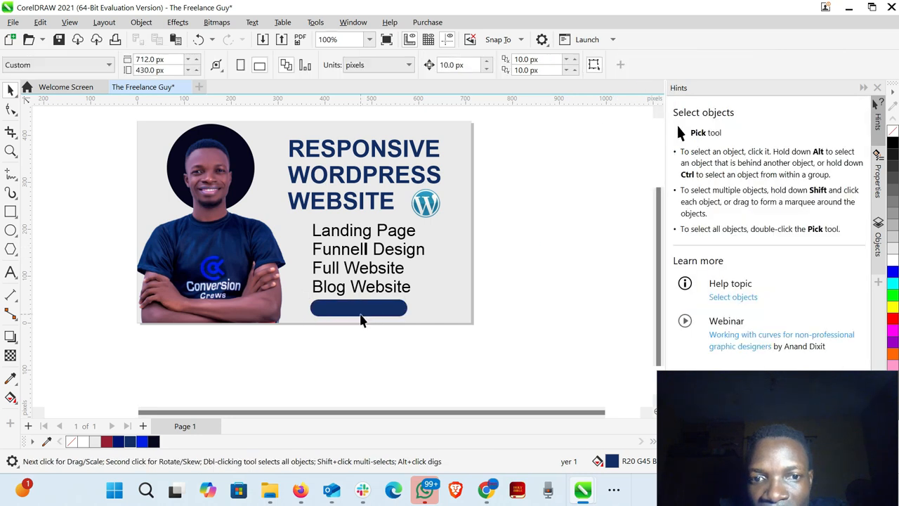
# - Nudge the service list up and to the left, and shrink the headline to about 10.4 pt, keeping it above the list
pyautogui.moveTo(358, 276); pyautogui.dragTo(355, 271)
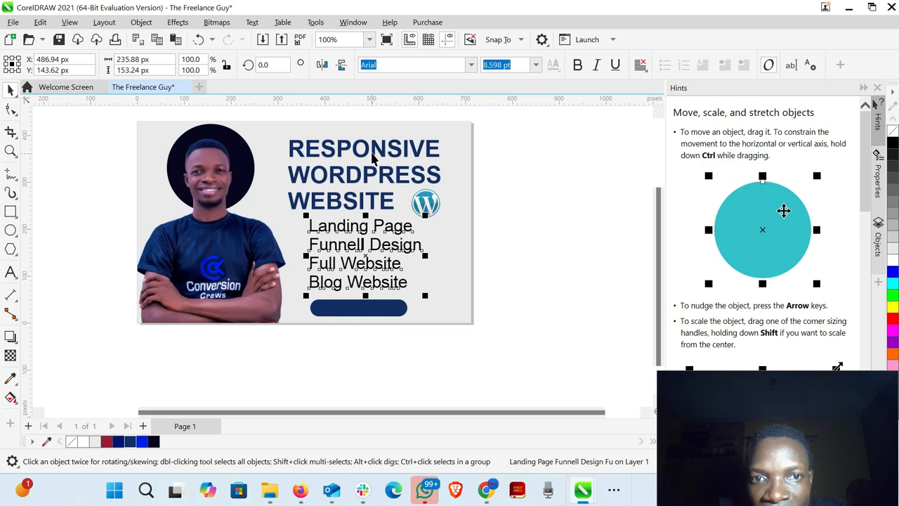
pyautogui.click(374, 158)
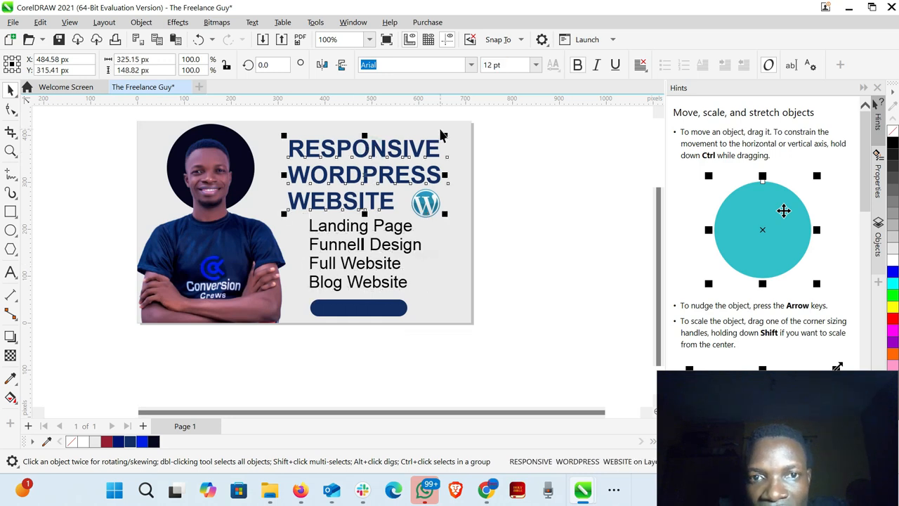
pyautogui.moveTo(448, 133); pyautogui.dragTo(438, 134)
pyautogui.moveTo(383, 160)
pyautogui.mouseDown()
pyautogui.moveTo(371, 162)
pyautogui.moveTo(379, 159)
pyautogui.mouseUp()
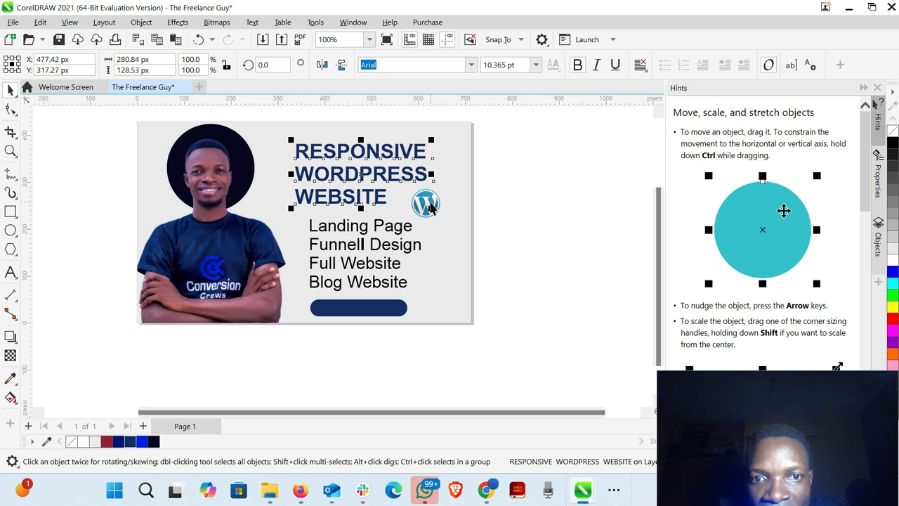
# - Move the WordPress logo up beside the word WEBSITE, and shift the service list and blue rounded rectangle slightly up beneath it
pyautogui.moveTo(428, 200); pyautogui.dragTo(425, 197)
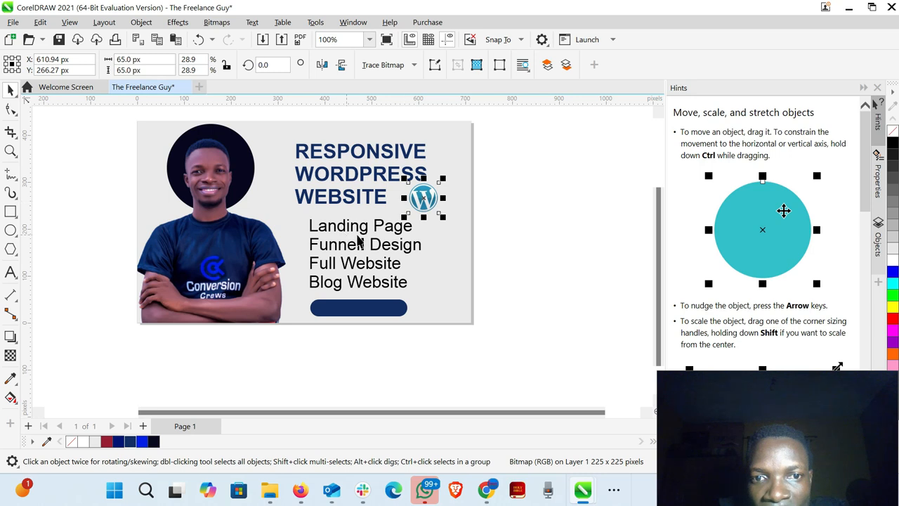
pyautogui.moveTo(366, 245); pyautogui.dragTo(364, 242)
pyautogui.click(364, 307)
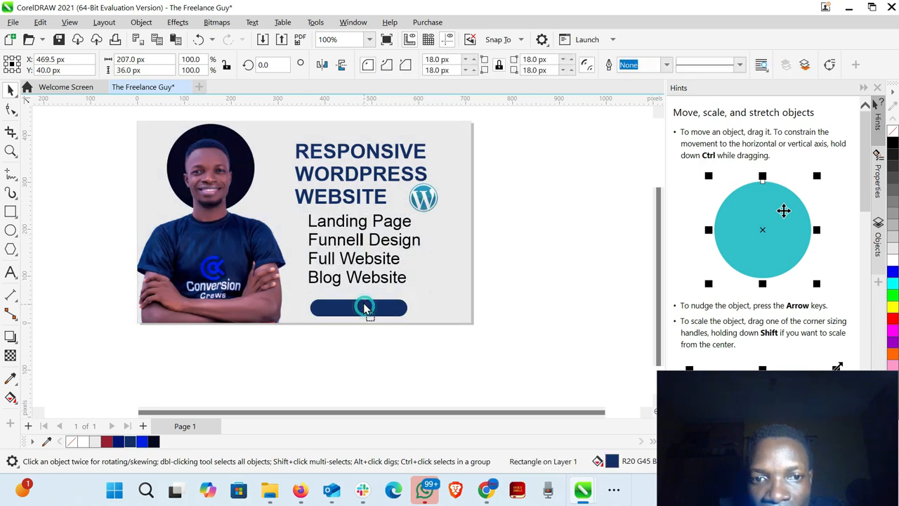
pyautogui.moveTo(364, 307); pyautogui.dragTo(363, 301)
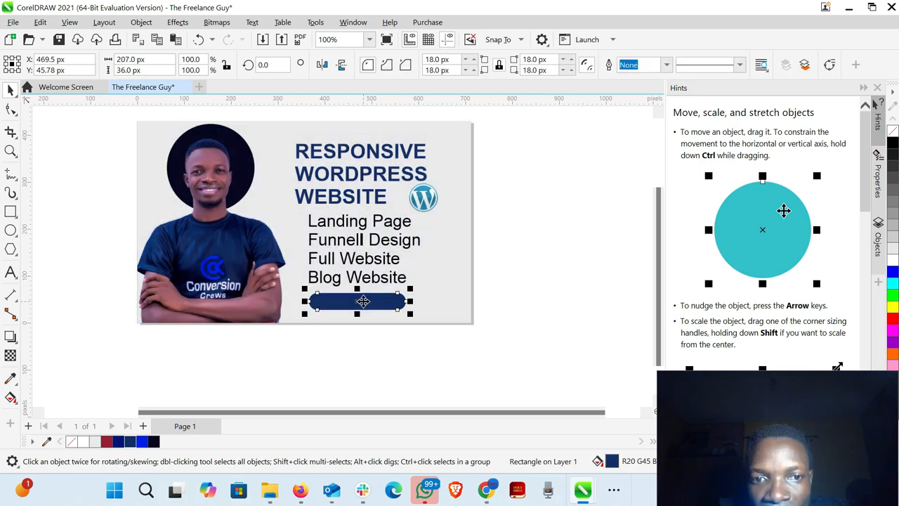
pyautogui.click(546, 286)
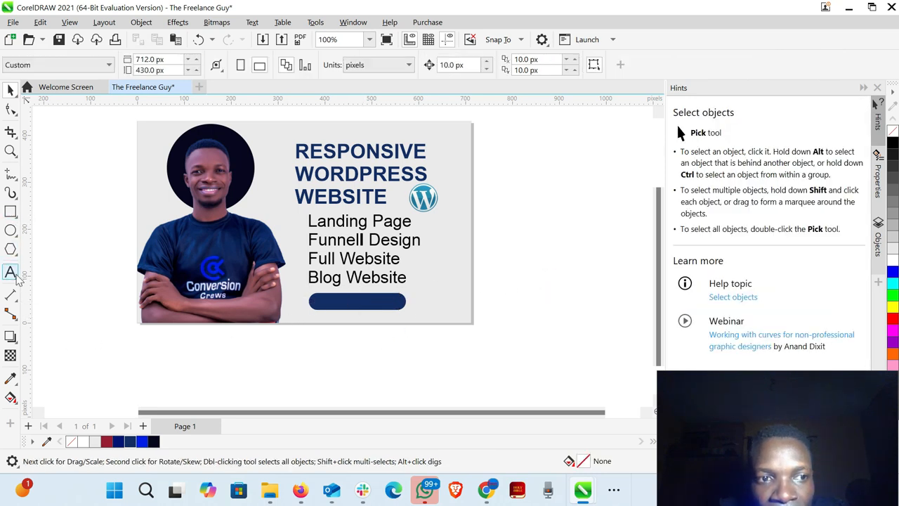
# - Add artistic text reading "ORDER NOW" in Arial 24 pt below the page
pyautogui.click(11, 272)
pyautogui.click(198, 384)
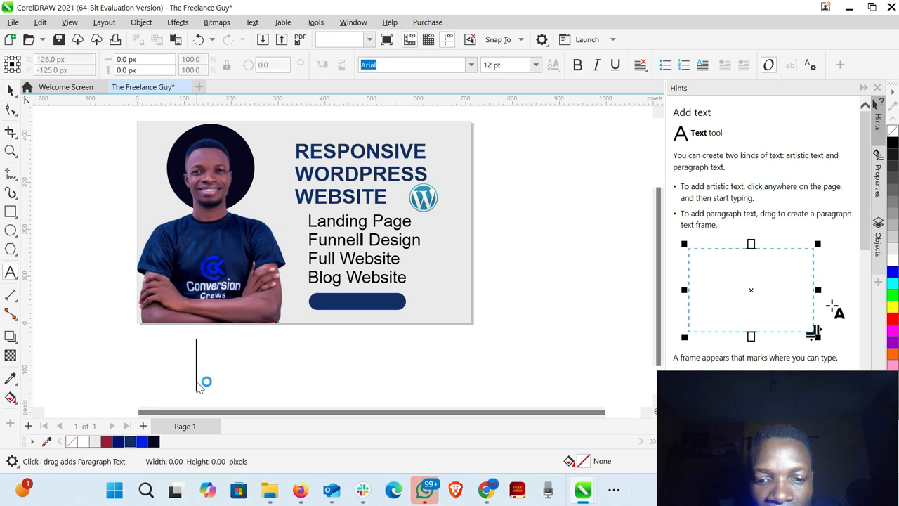
pyautogui.write('N')
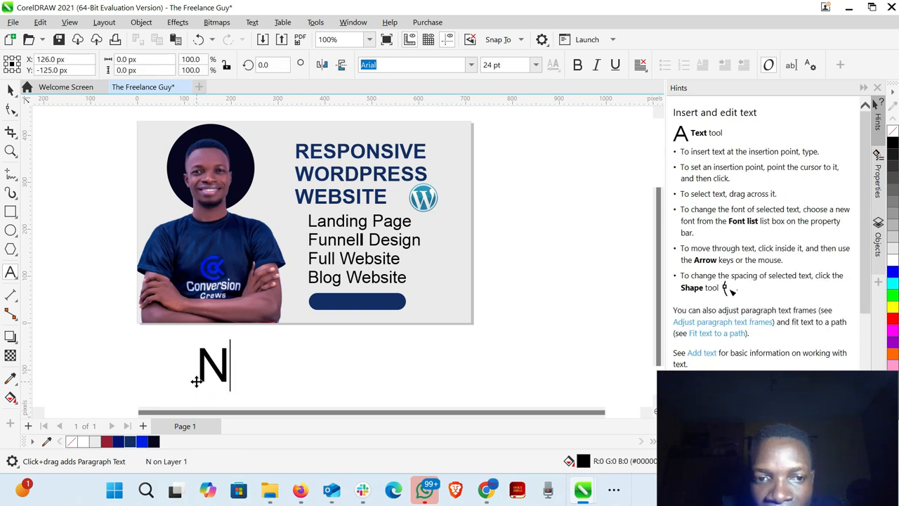
pyautogui.press('BackSpace')
pyautogui.write('O')
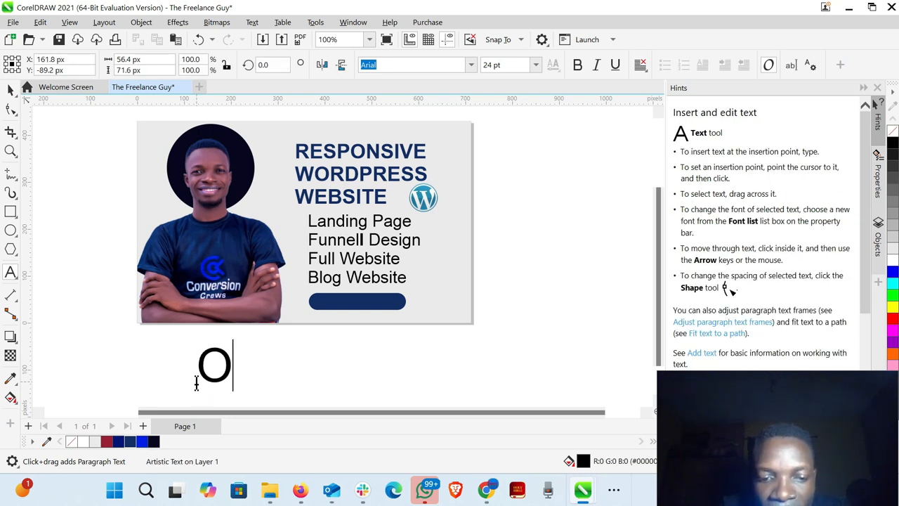
pyautogui.write('RDER NOW')
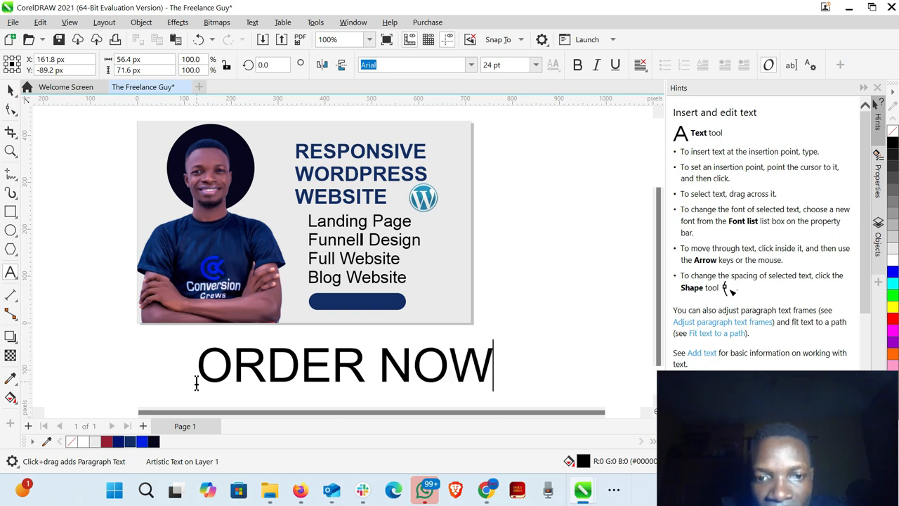
pyautogui.press('Escape')
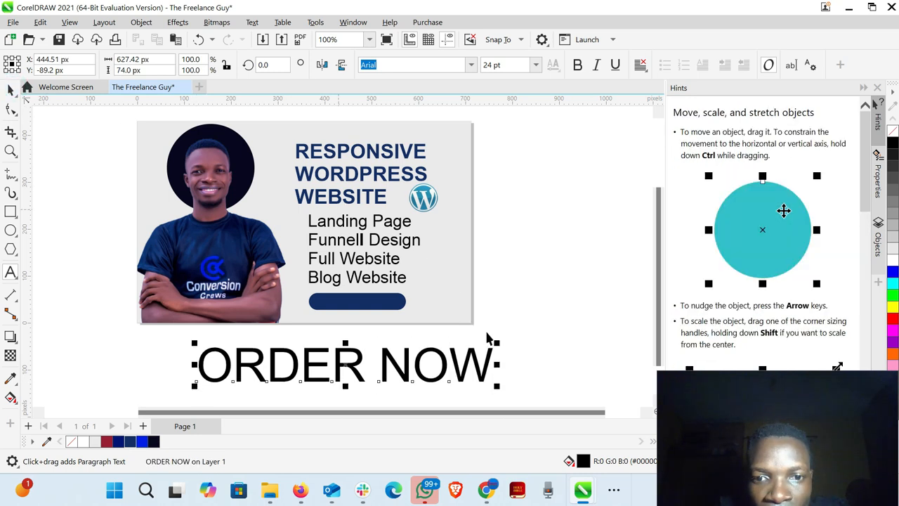
# - Make the ORDER NOW text bold and white, shrink it to about 5.6 pt, and place it on the dark blue rounded rectangle
pyautogui.moveTo(498, 342); pyautogui.dragTo(417, 355)
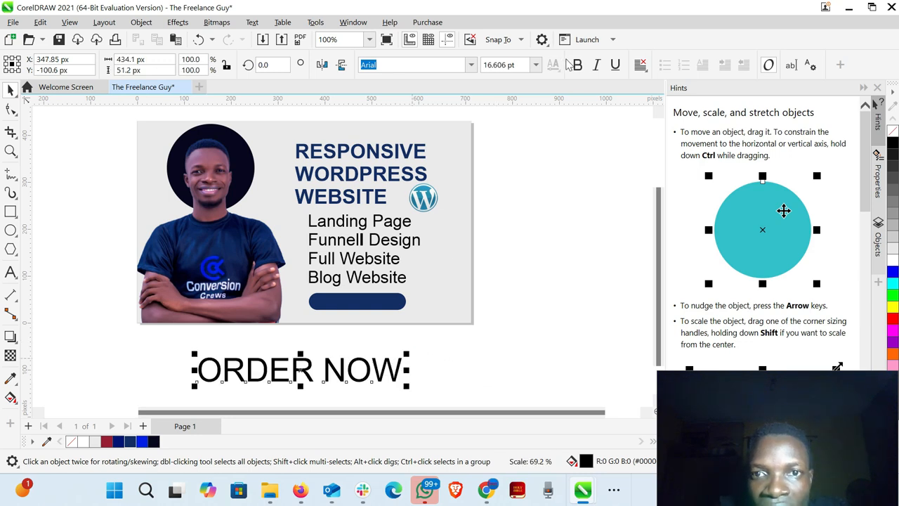
pyautogui.click(577, 65)
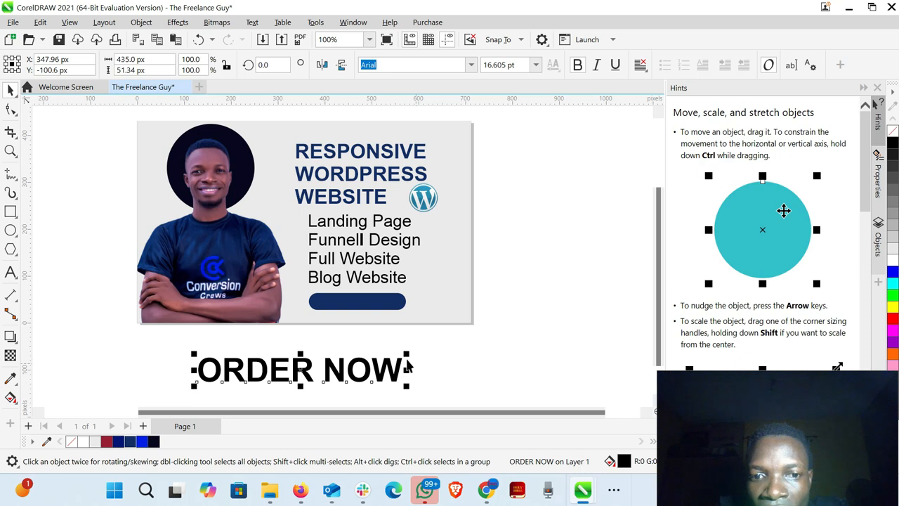
pyautogui.moveTo(401, 357); pyautogui.dragTo(365, 304)
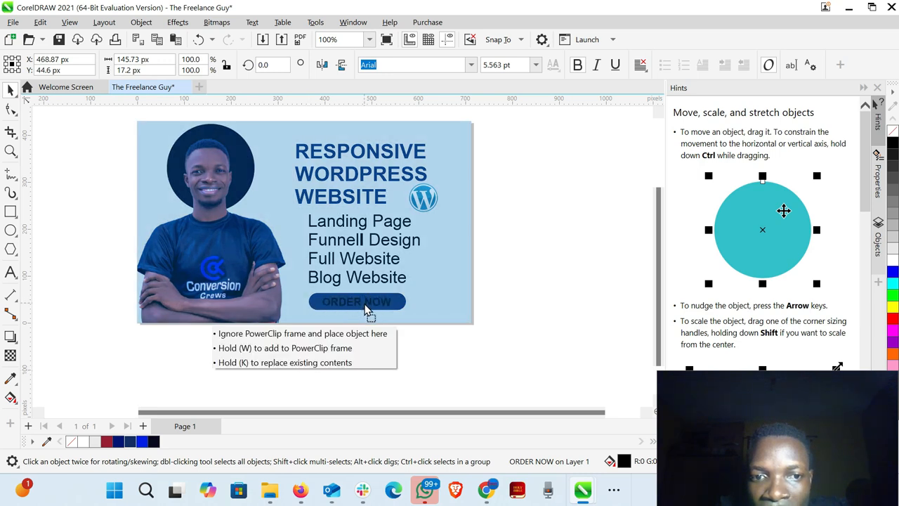
pyautogui.moveTo(364, 309); pyautogui.dragTo(365, 310)
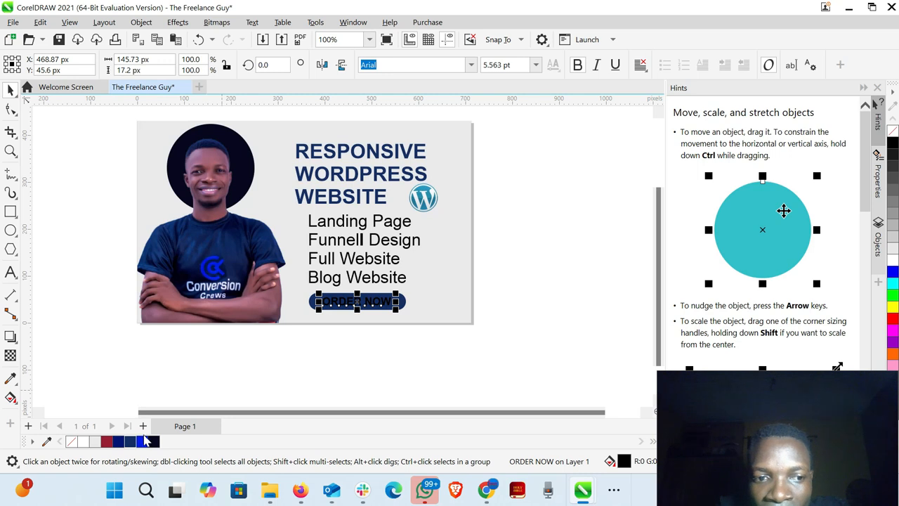
pyautogui.click(84, 442)
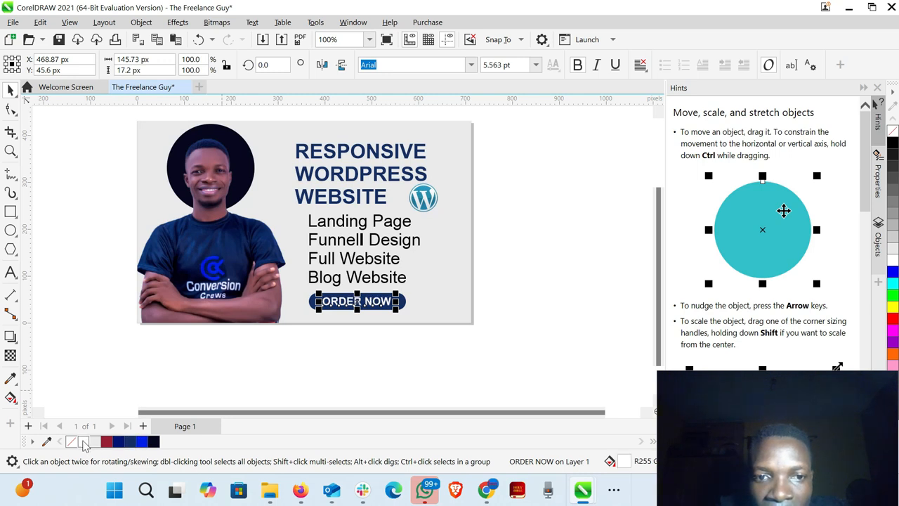
pyautogui.click(326, 356)
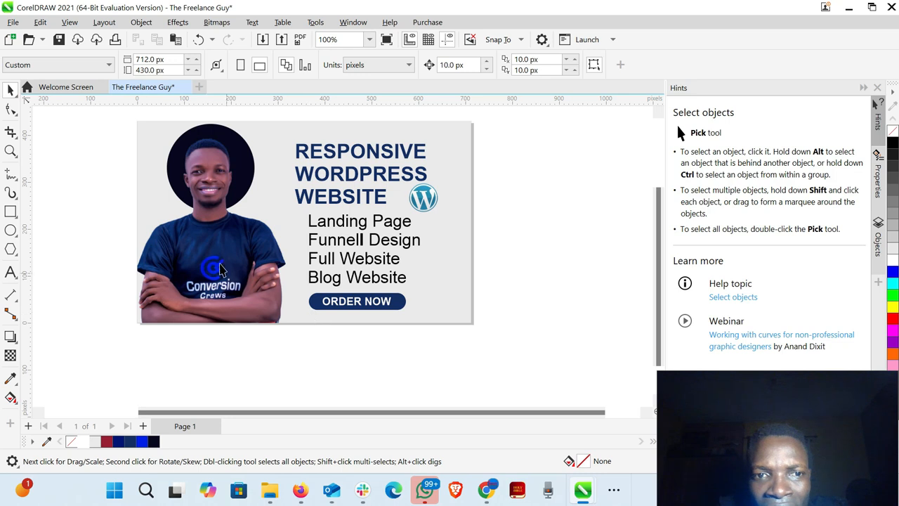
pyautogui.click(211, 247)
pyautogui.doubleClick(211, 245)
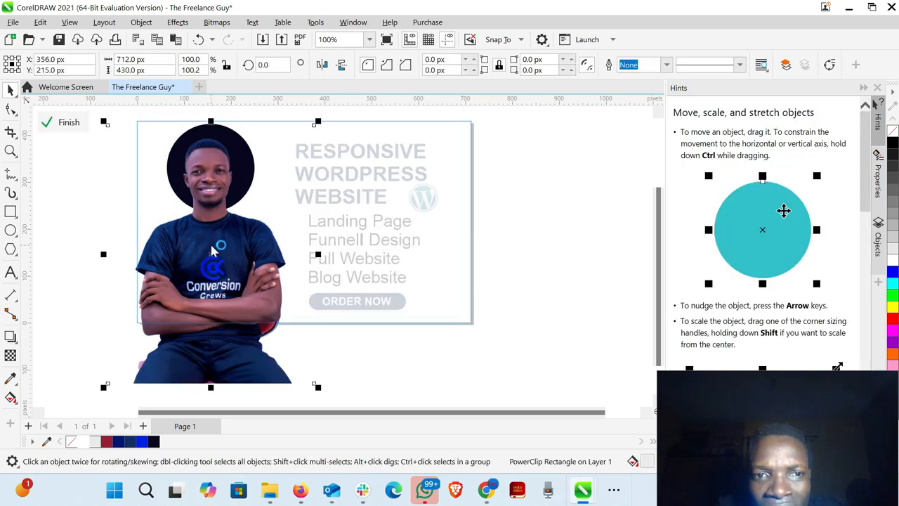
pyautogui.click(211, 246)
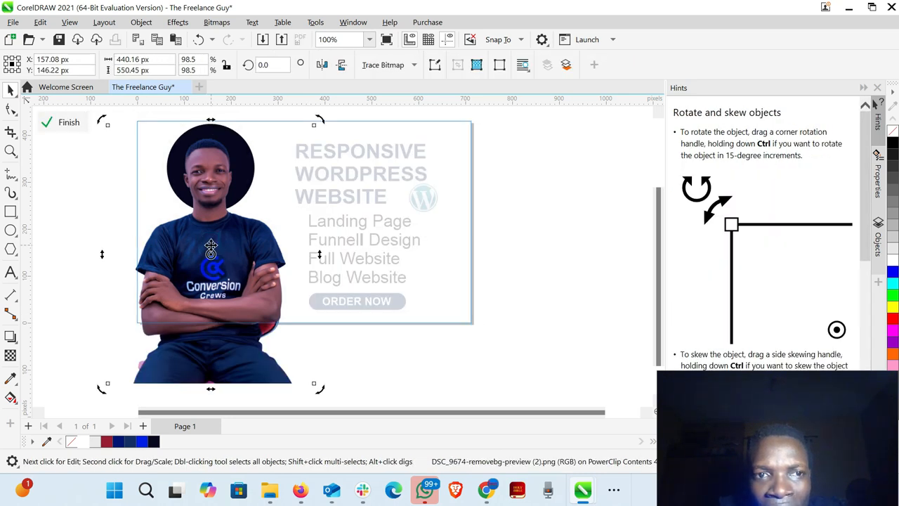
pyautogui.click(67, 122)
pyautogui.click(424, 199)
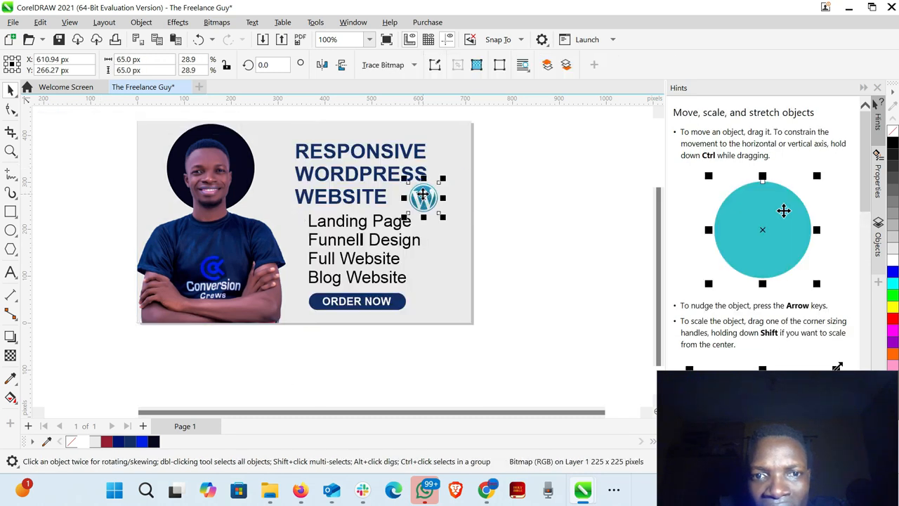
pyautogui.moveTo(424, 194); pyautogui.dragTo(505, 241)
pyautogui.press('Delete')
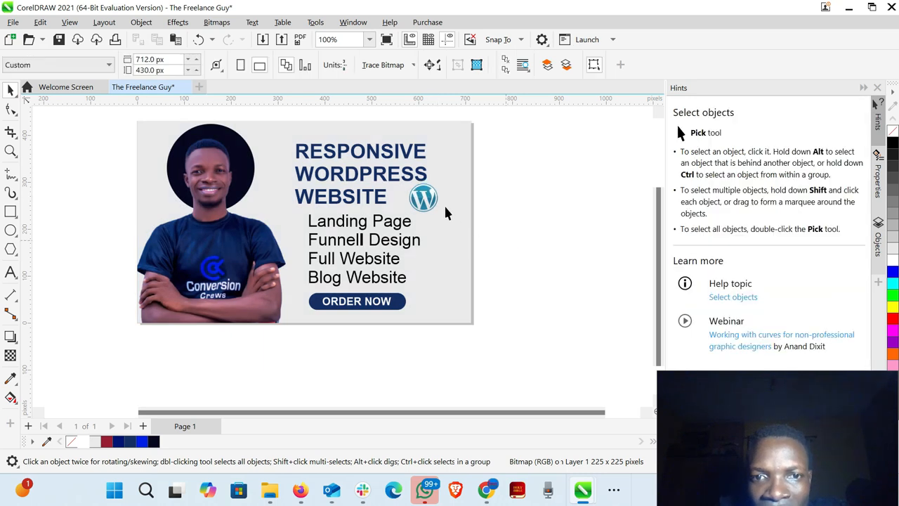
# - Duplicate the WordPress logo, enlarge the copy to about 321 × 321 px, and PowerClip it inside the page's background rectangle
pyautogui.click(428, 199)
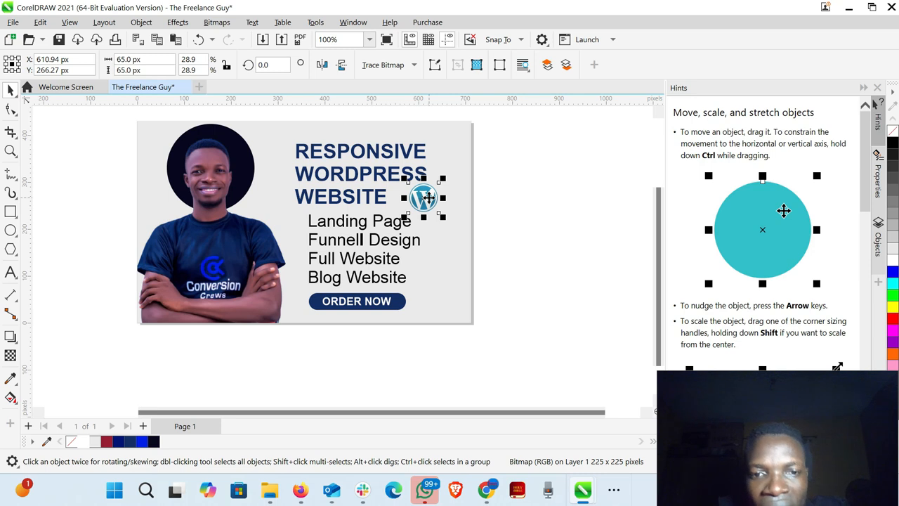
pyautogui.hotkey('ctrl', 'd')
pyautogui.moveTo(432, 196); pyautogui.dragTo(576, 270)
pyautogui.click(471, 257)
pyautogui.rightClick(575, 270)
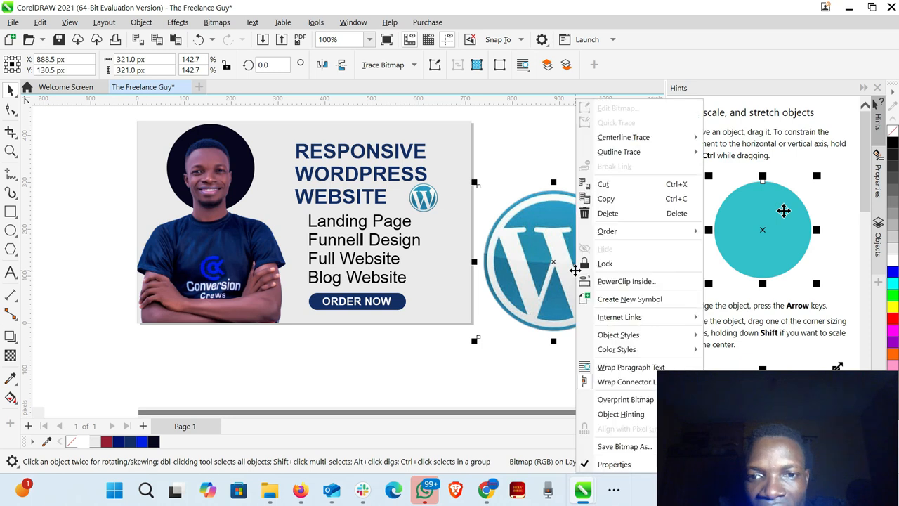
pyautogui.click(620, 282)
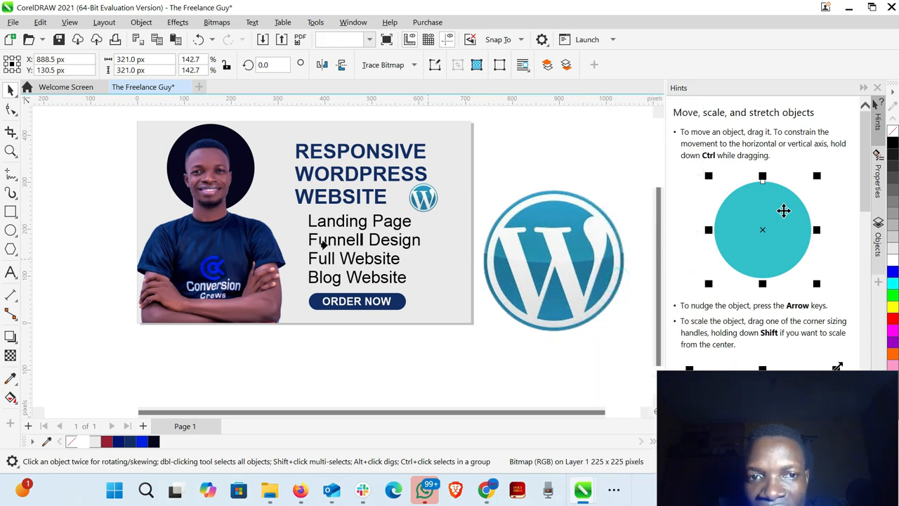
pyautogui.click(281, 214)
# - Move the large clipped WordPress logo behind the headline and service list, and give it a uniform transparency of 90
pyautogui.doubleClick(282, 214)
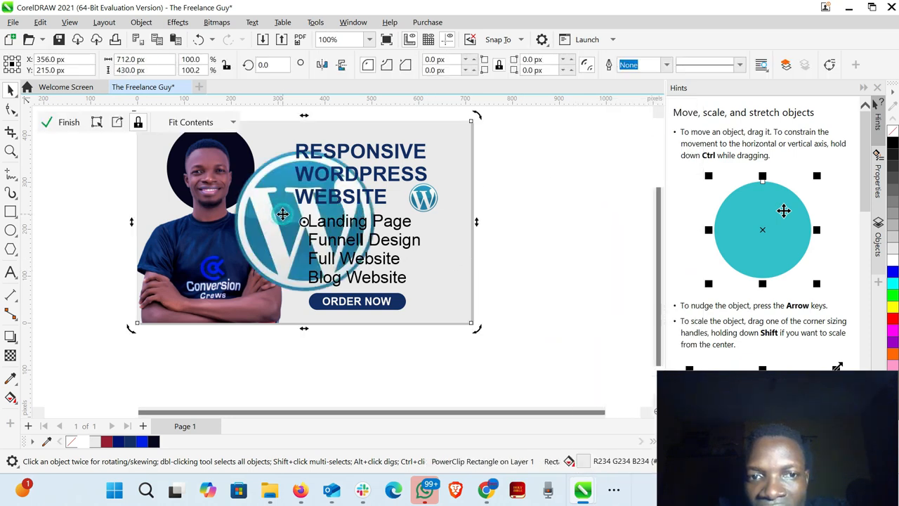
pyautogui.moveTo(282, 213); pyautogui.dragTo(335, 215)
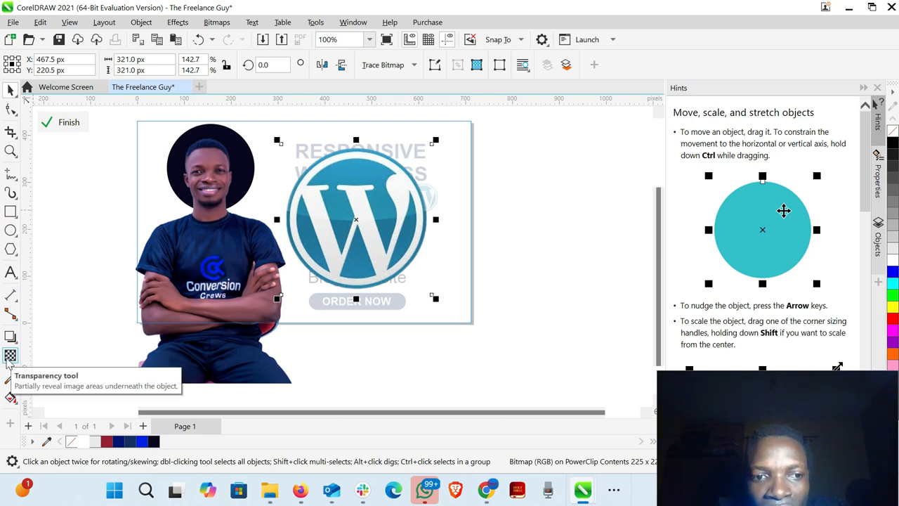
pyautogui.click(10, 356)
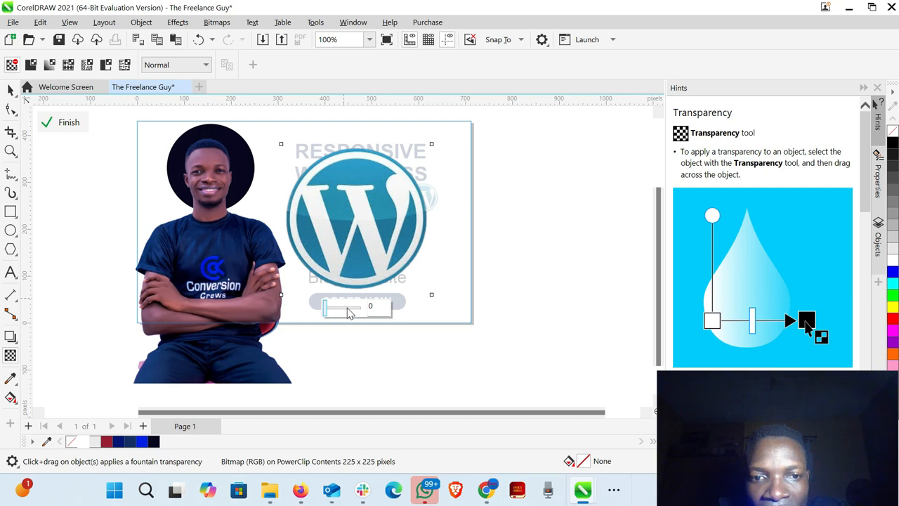
pyautogui.moveTo(349, 313); pyautogui.dragTo(359, 310)
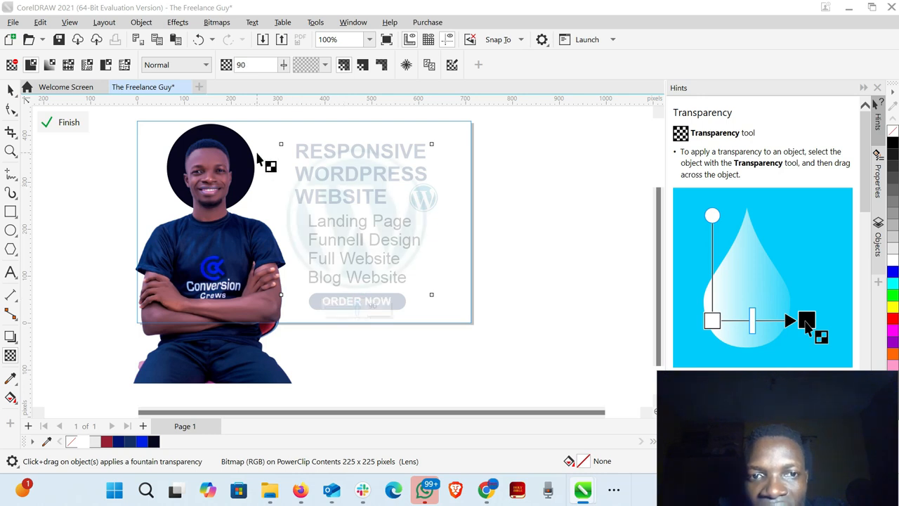
pyautogui.click(55, 125)
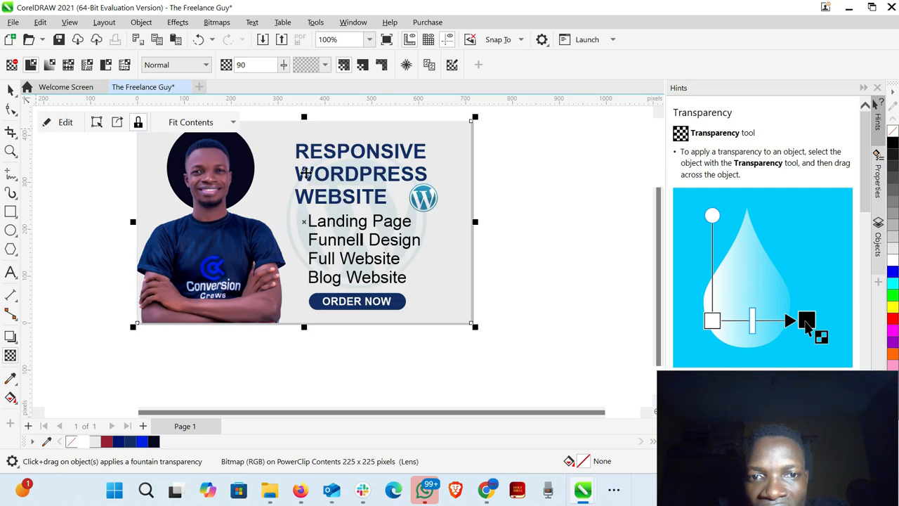
# - Enlarge the transparent WordPress logo inside the background PowerClip from its centre to about 461 × 461 px
pyautogui.press('space')
pyautogui.doubleClick(326, 243)
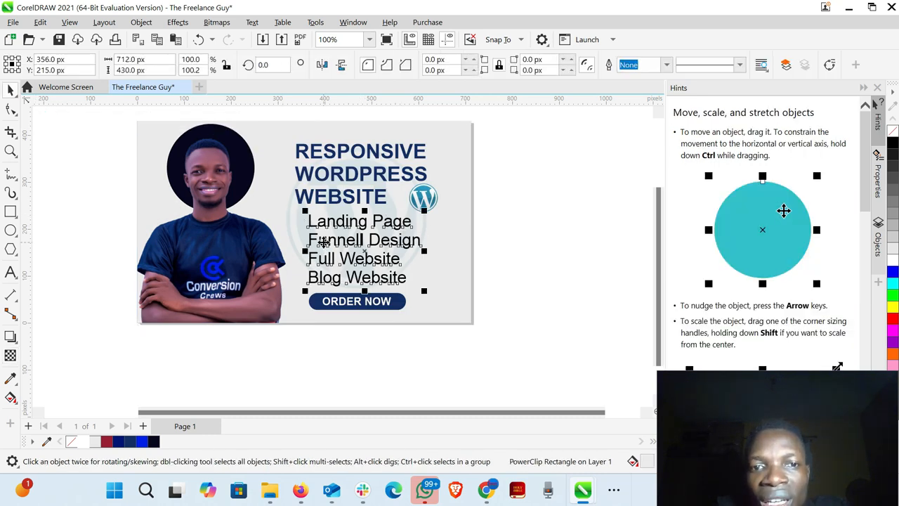
pyautogui.click(293, 230)
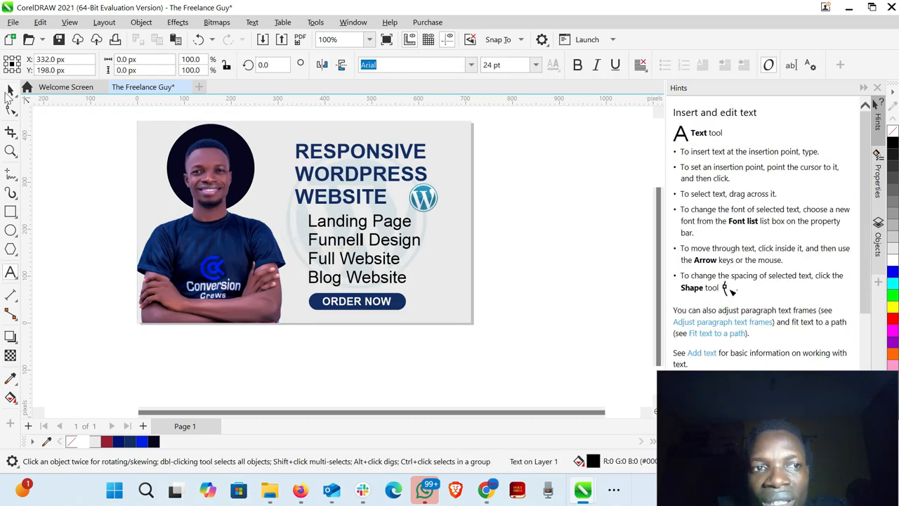
pyautogui.click(10, 89)
pyautogui.doubleClick(288, 220)
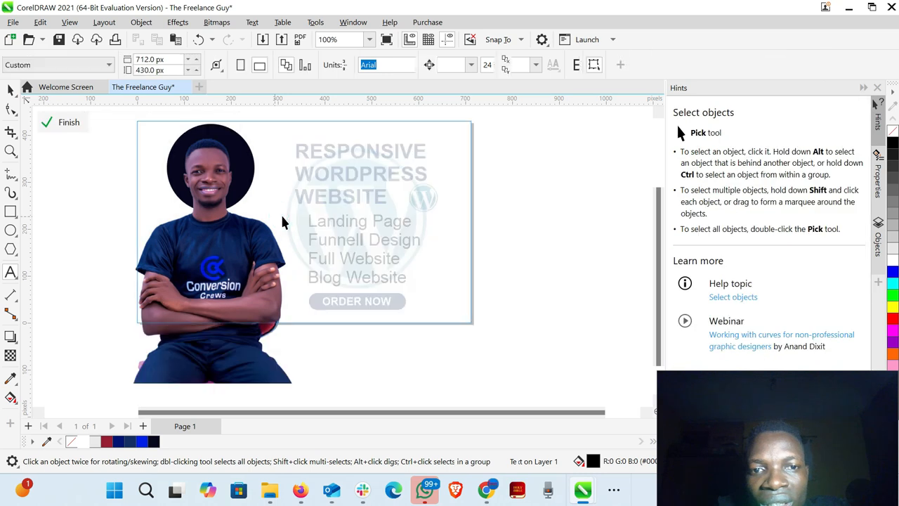
pyautogui.click(288, 220)
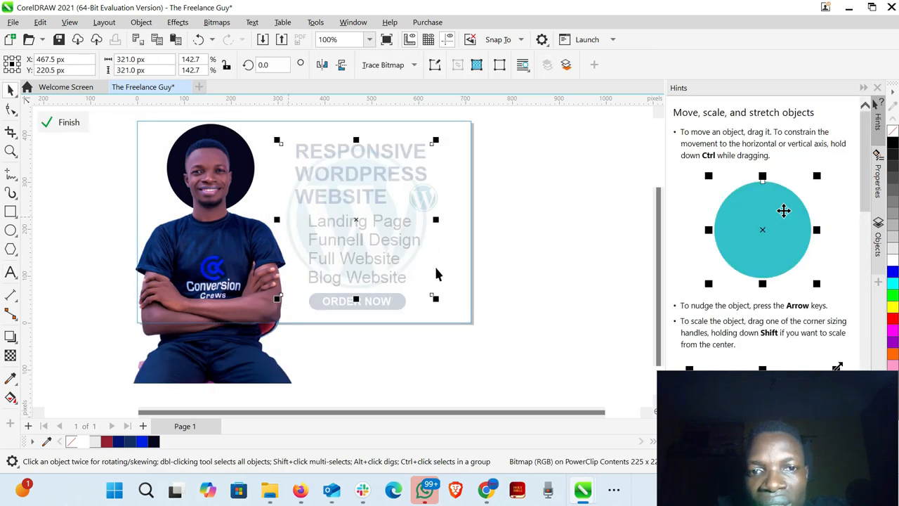
pyautogui.moveTo(435, 299); pyautogui.dragTo(492, 331)
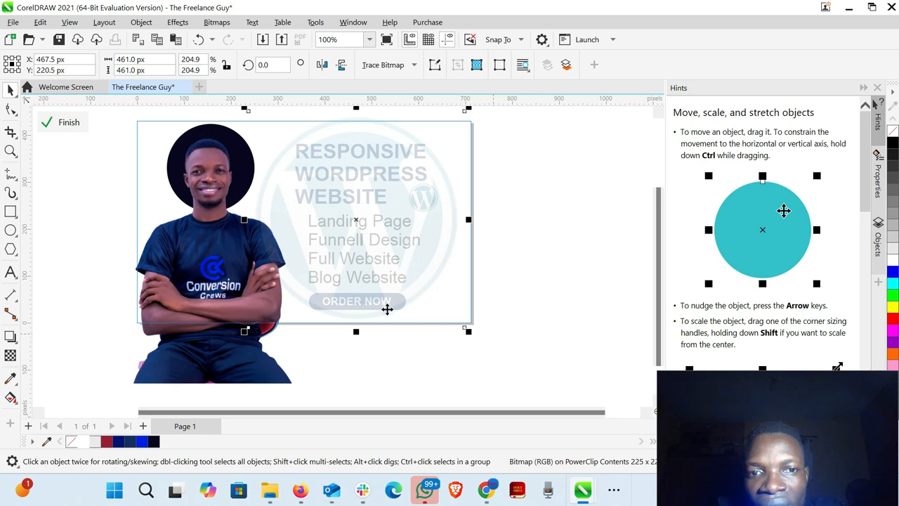
pyautogui.click(65, 122)
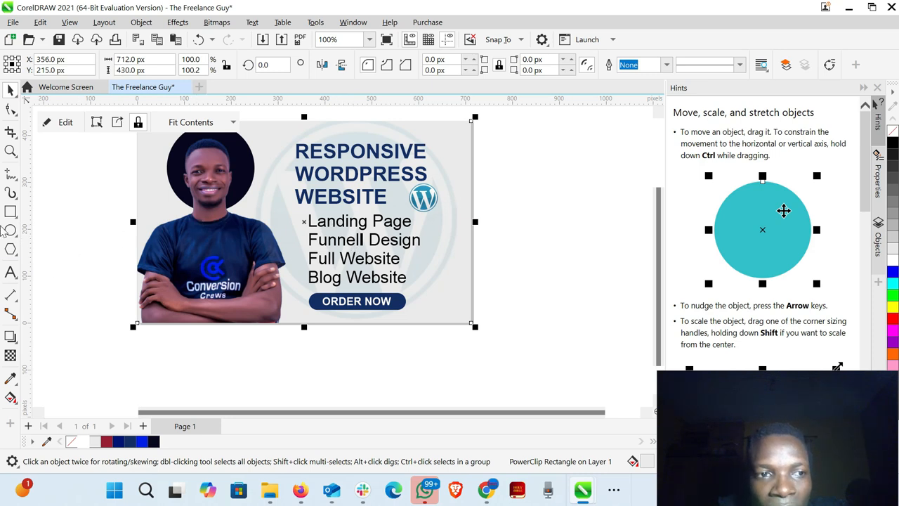
# - Draw a circle about 17 px wide, fill it with dark blue R20 G45 B101, and place it as a bullet before "Landing Page"
pyautogui.click(10, 230)
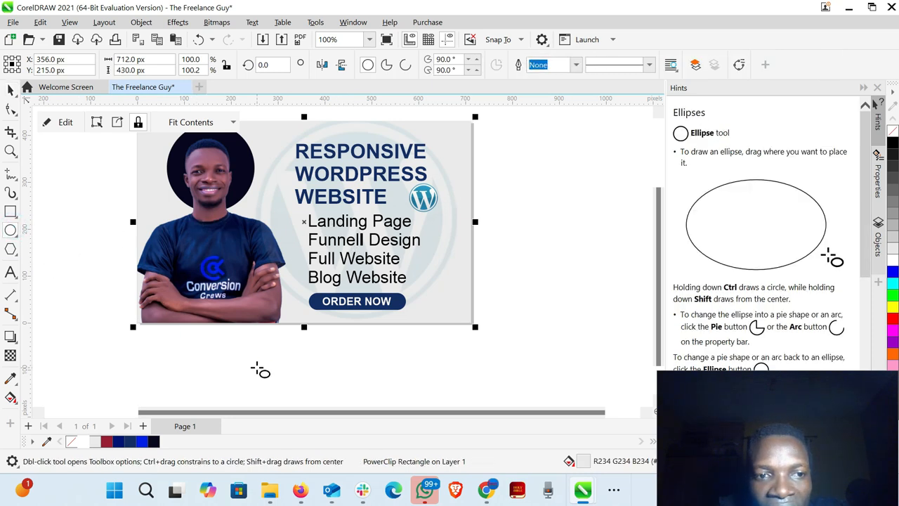
pyautogui.moveTo(256, 366)
pyautogui.mouseDown()
pyautogui.moveTo(282, 381)
pyautogui.moveTo(261, 374)
pyautogui.mouseUp()
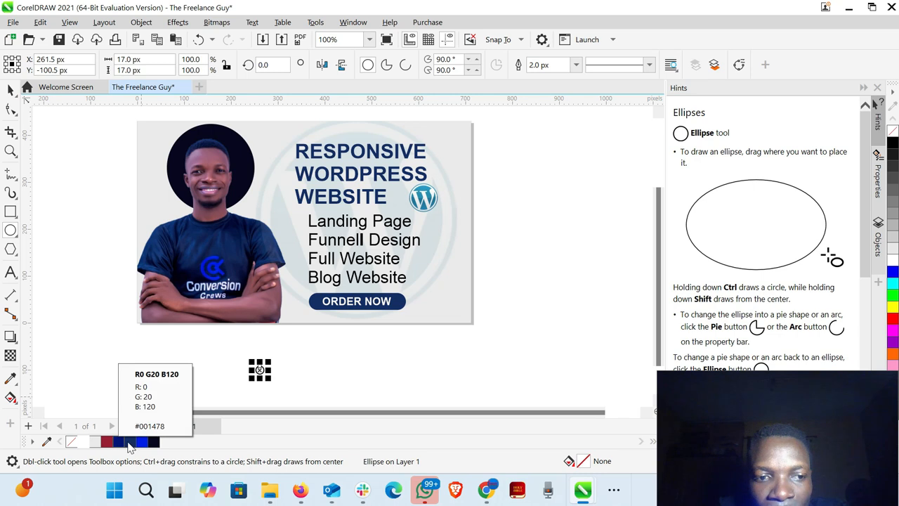
pyautogui.click(130, 443)
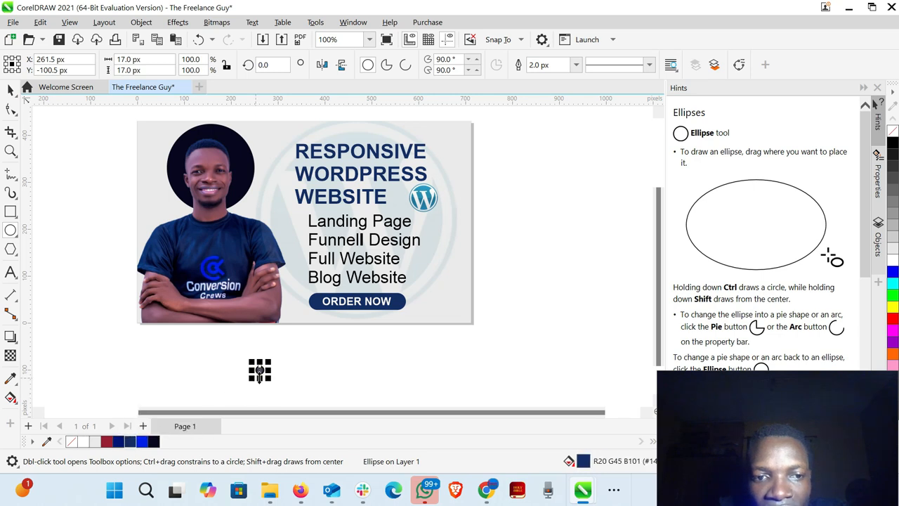
pyautogui.moveTo(260, 370); pyautogui.dragTo(300, 222)
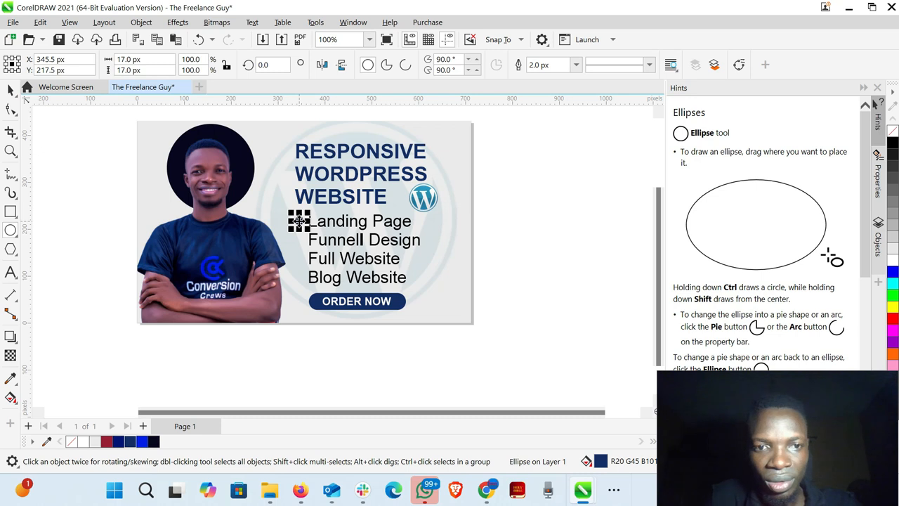
pyautogui.press('Right')
pyautogui.press('Up')
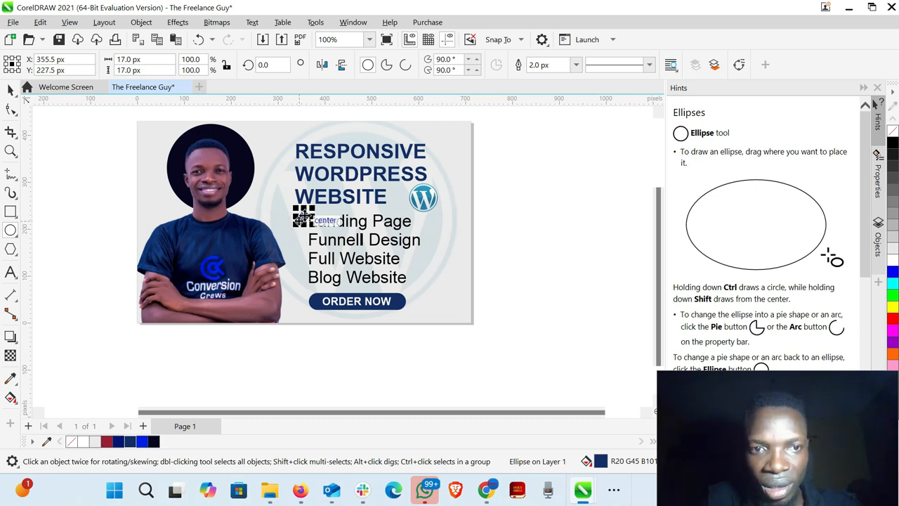
# - Copy the bullet circle down the list so Funnell Design, Full Website and Blog Website each have one
pyautogui.moveTo(304, 217); pyautogui.dragTo(300, 239)
pyautogui.hotkey('ctrl', 'r')
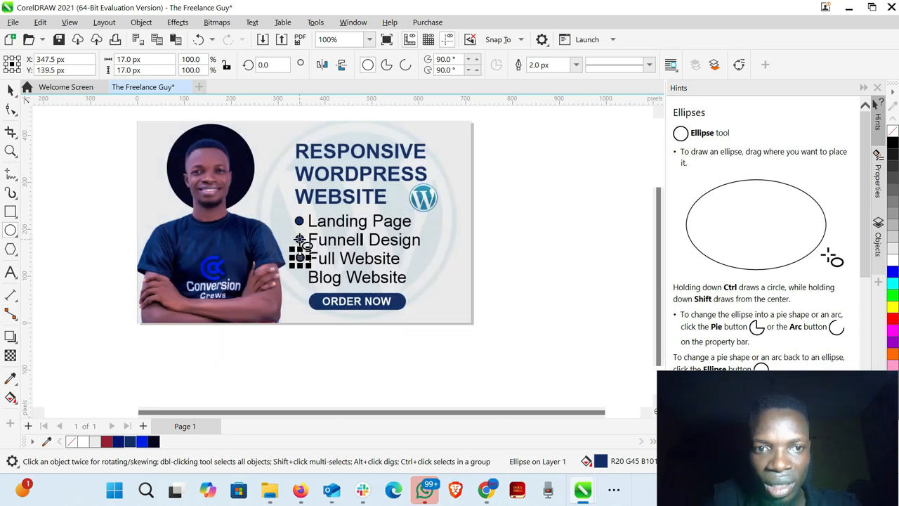
pyautogui.hotkey('ctrl', 'r')
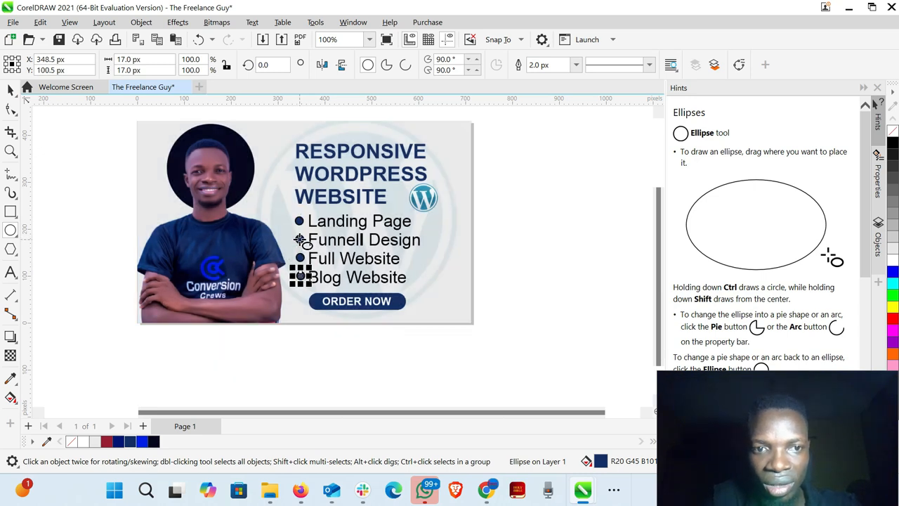
# - Left-align the four bullet circles and set their outline to None
pyautogui.click(10, 90)
pyautogui.click(304, 335)
pyautogui.moveTo(305, 335); pyautogui.dragTo(251, 204)
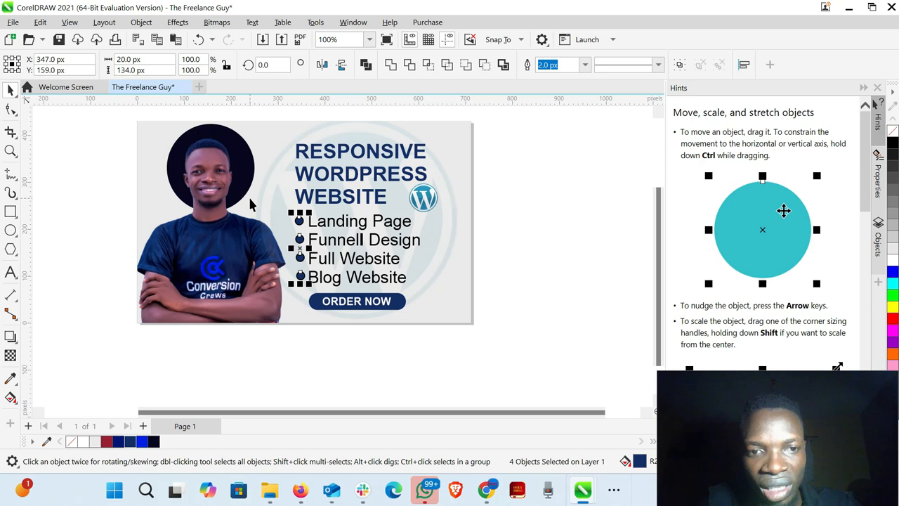
pyautogui.press('l')
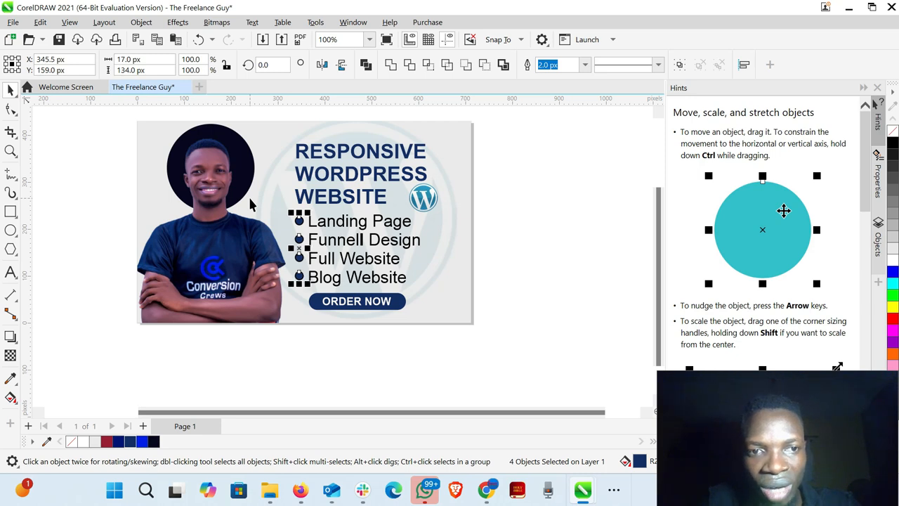
pyautogui.click(586, 65)
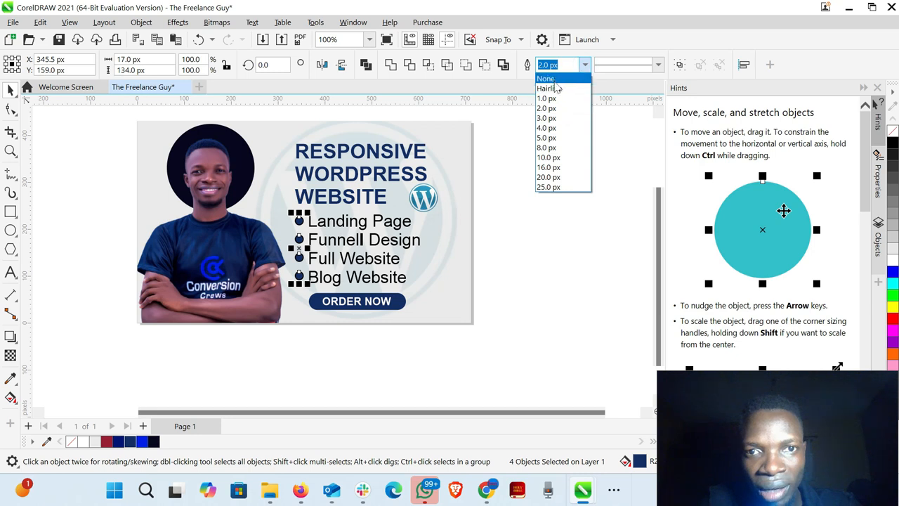
pyautogui.click(555, 81)
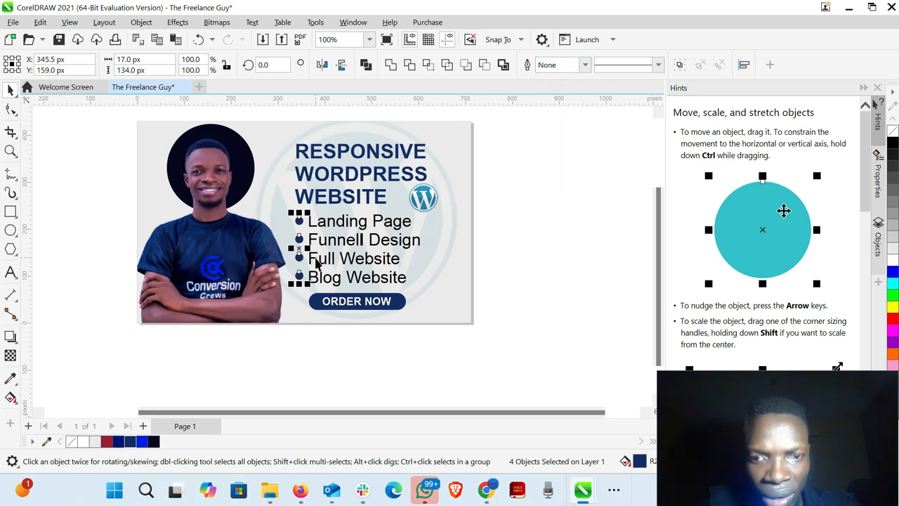
# - Enlarge the RESPONSIVE WORDPRESS WEBSITE headline from its centre to about 357 × 163 px and shift it slightly up
pyautogui.click(570, 267)
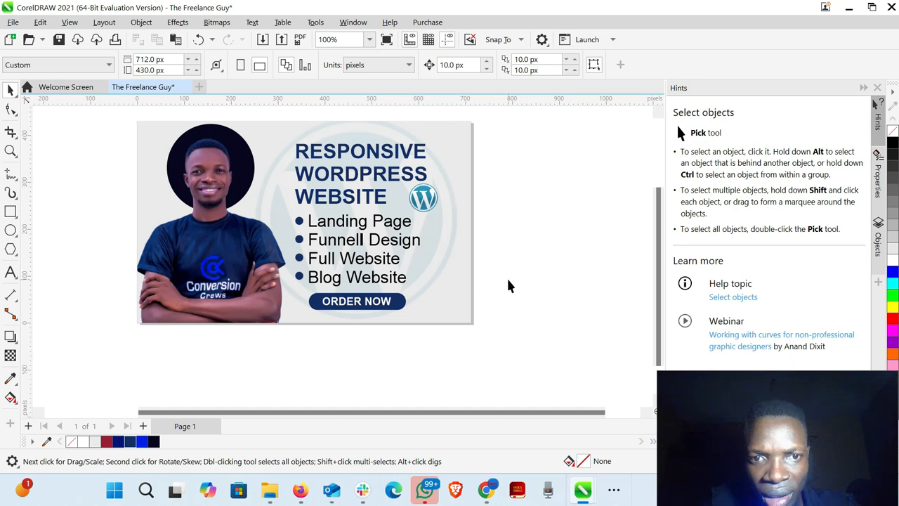
pyautogui.click(342, 156)
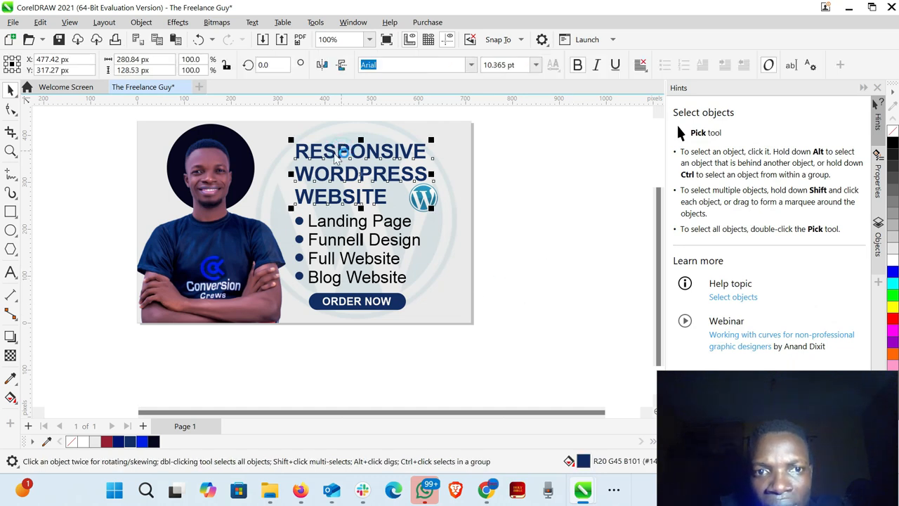
pyautogui.moveTo(285, 139); pyautogui.dragTo(218, 133)
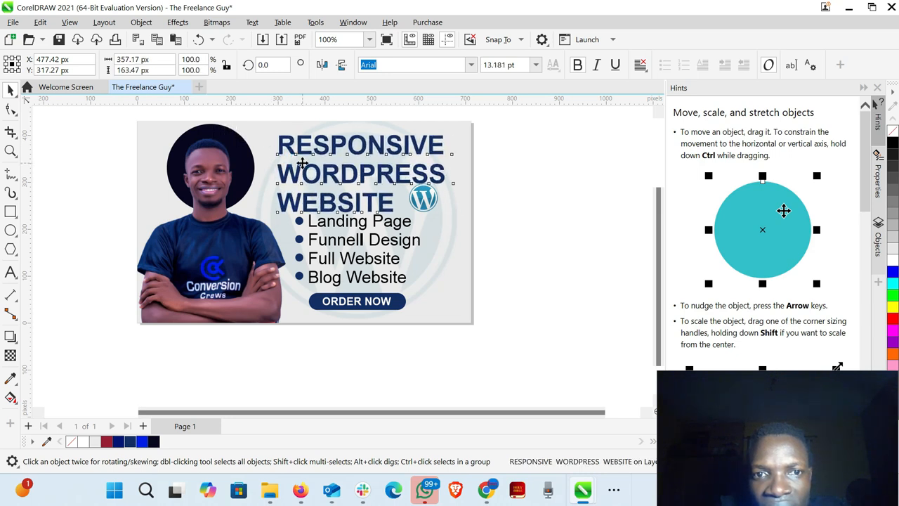
pyautogui.moveTo(302, 160); pyautogui.dragTo(302, 157)
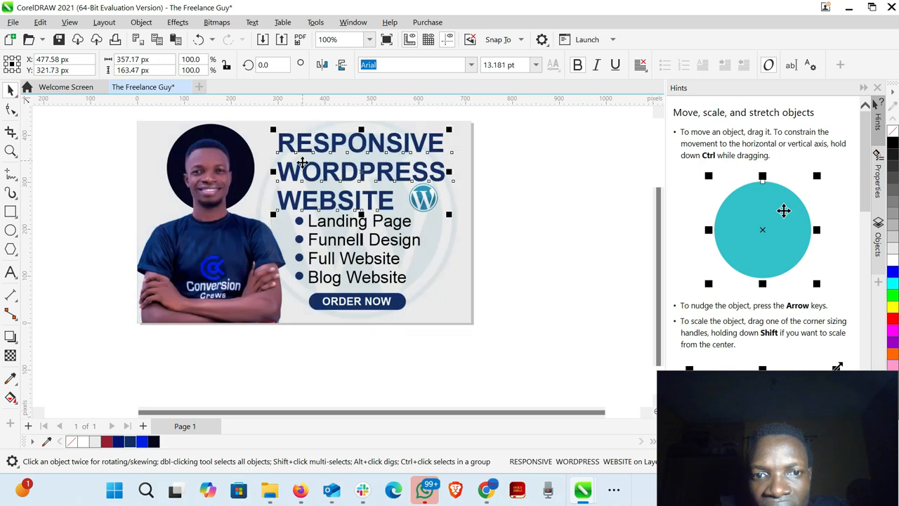
# - Group the bulleted service list with the ORDER NOW button and move the group down about 10 px, away from the headline
pyautogui.moveTo(473, 349); pyautogui.dragTo(269, 214)
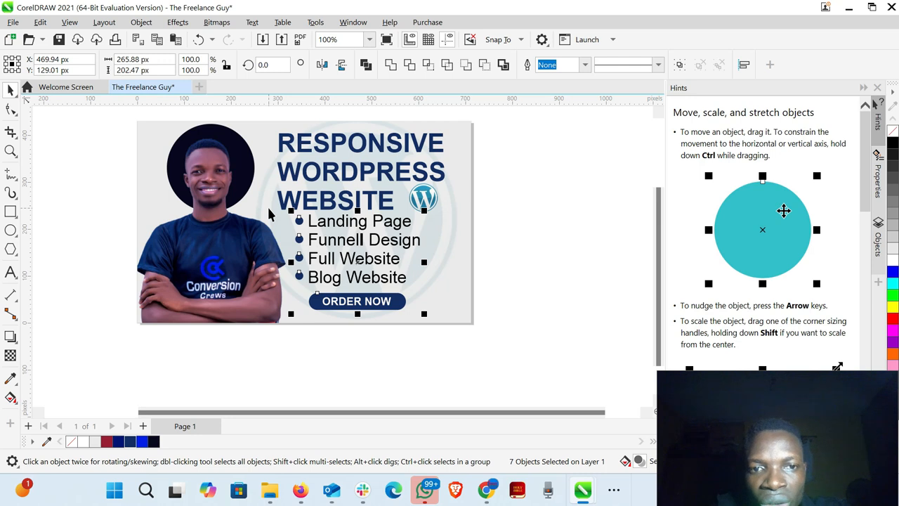
pyautogui.click(317, 241)
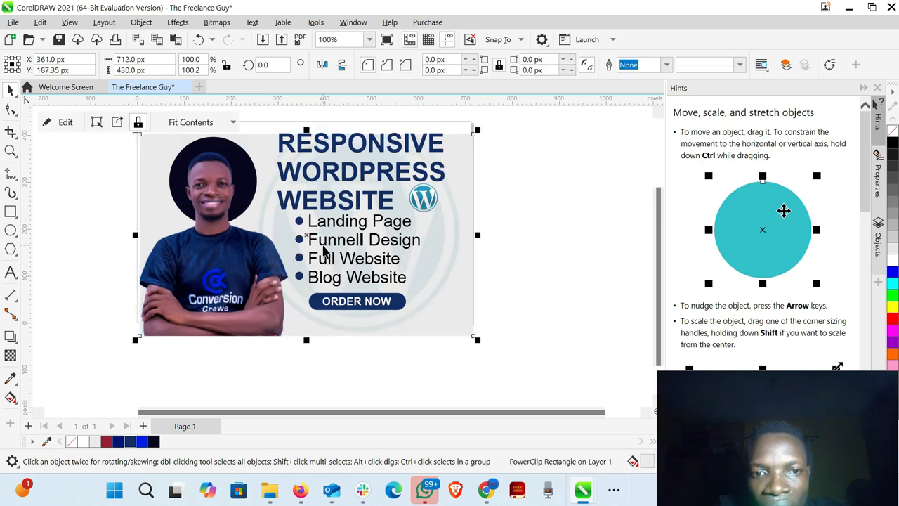
pyautogui.press('p')
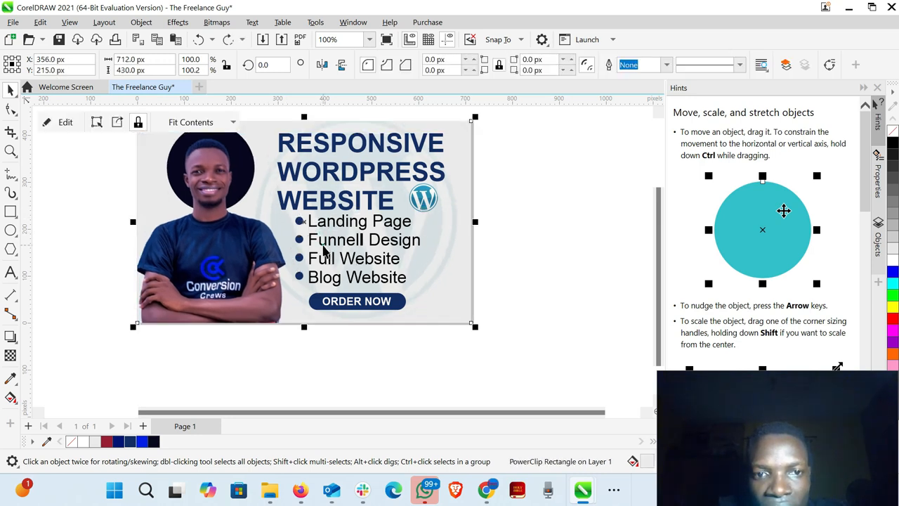
pyautogui.click(322, 243)
pyautogui.moveTo(323, 243); pyautogui.dragTo(324, 247)
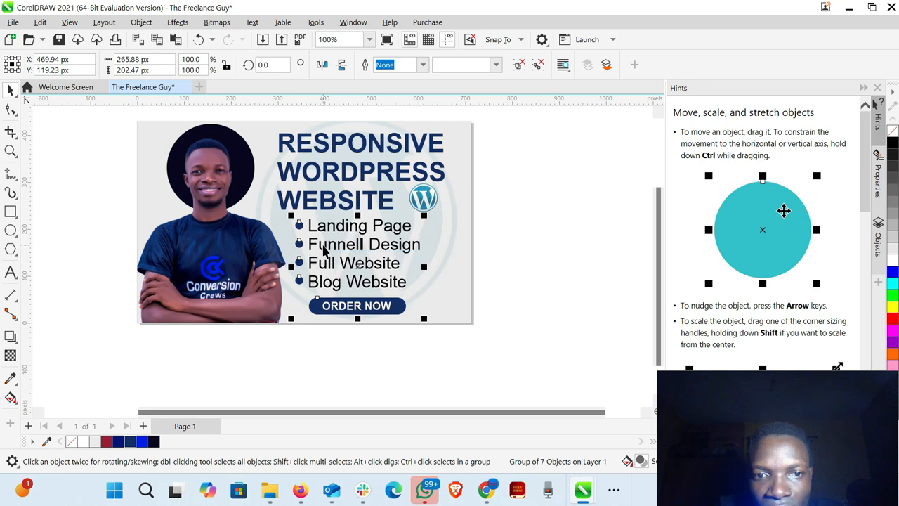
pyautogui.click(551, 239)
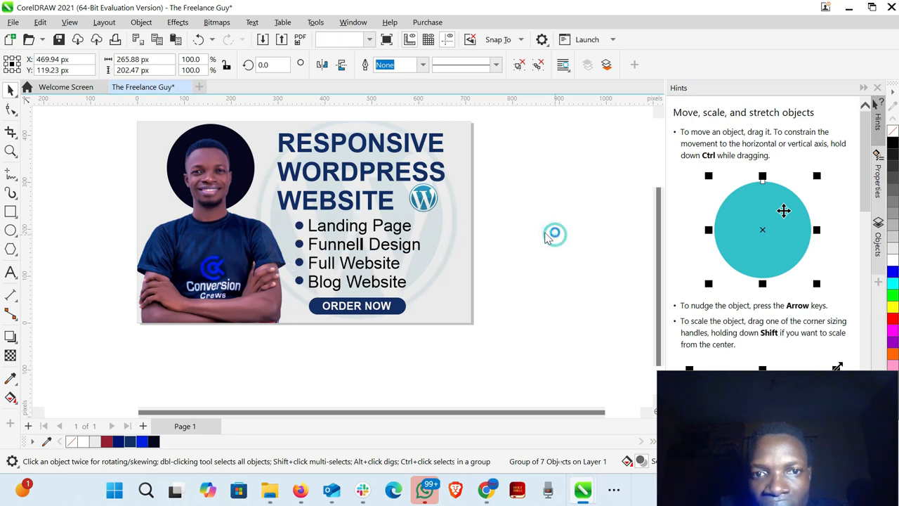
# - Enlarge the small WordPress logo to about 108 × 108 px and place it just after the word WEBSITE, slightly lower
pyautogui.click(423, 199)
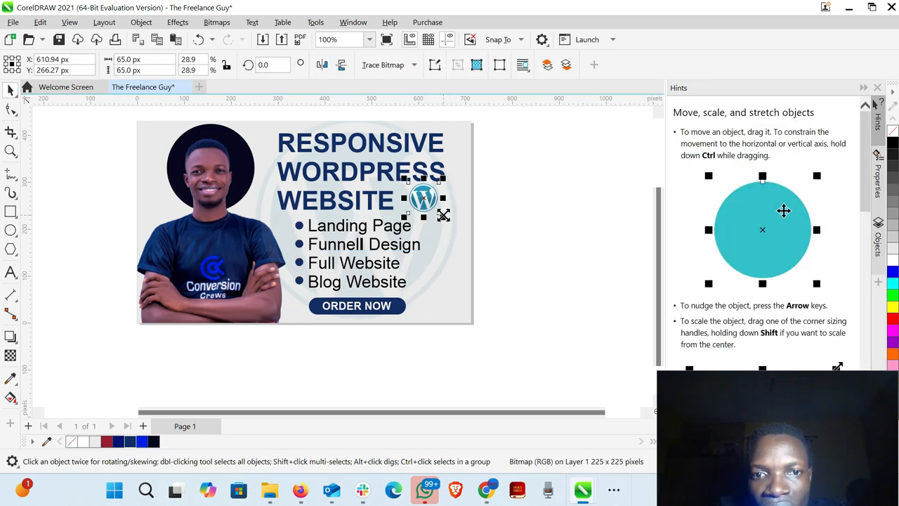
pyautogui.moveTo(442, 218); pyautogui.dragTo(461, 239)
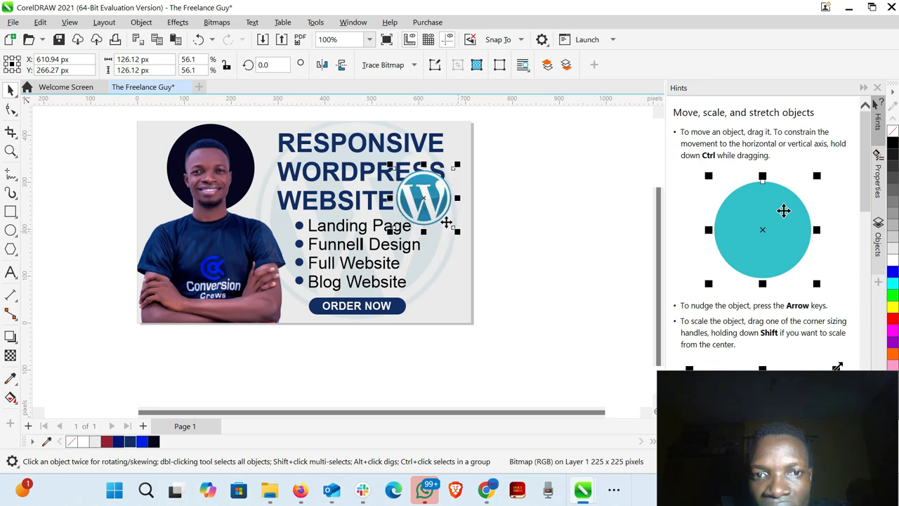
pyautogui.moveTo(429, 206); pyautogui.dragTo(433, 214)
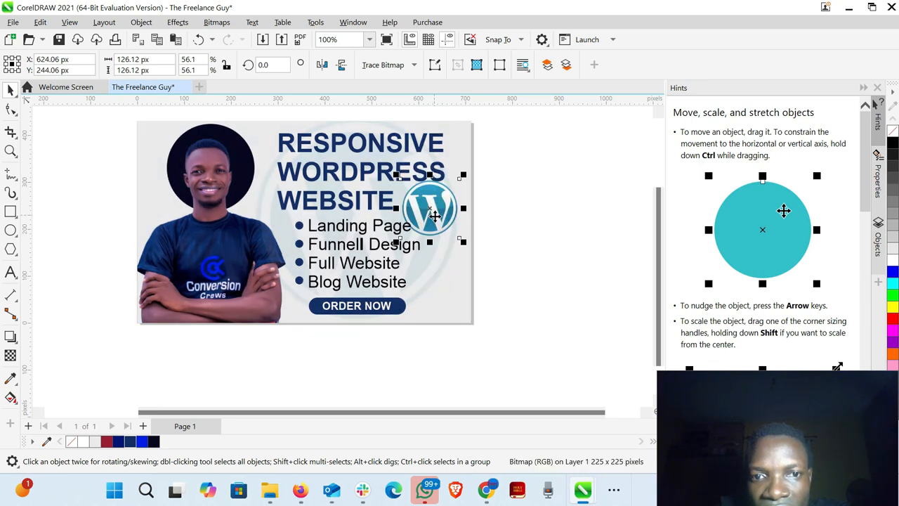
pyautogui.moveTo(463, 240); pyautogui.dragTo(464, 238)
pyautogui.click(553, 226)
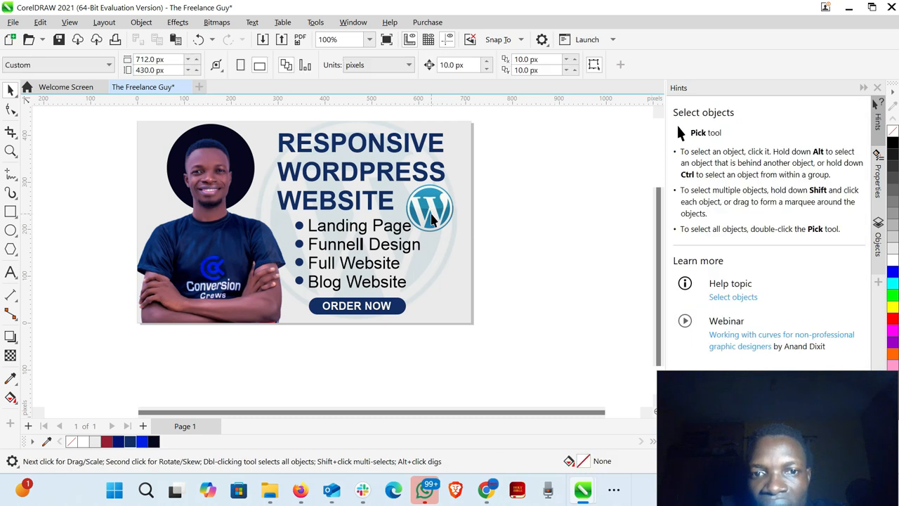
pyautogui.moveTo(427, 211)
pyautogui.mouseDown()
pyautogui.moveTo(446, 252)
pyautogui.moveTo(451, 307)
pyautogui.moveTo(439, 293)
pyautogui.moveTo(431, 204)
pyautogui.mouseUp()
pyautogui.click(552, 251)
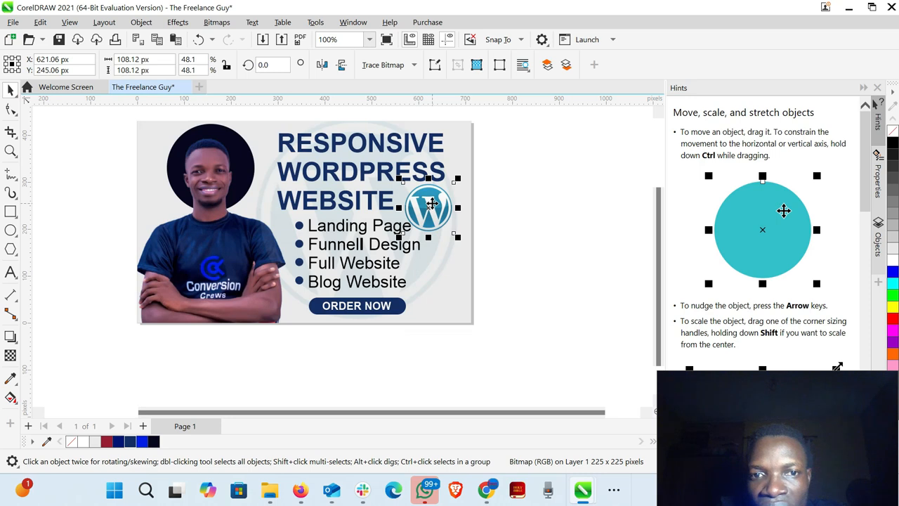
pyautogui.click(508, 203)
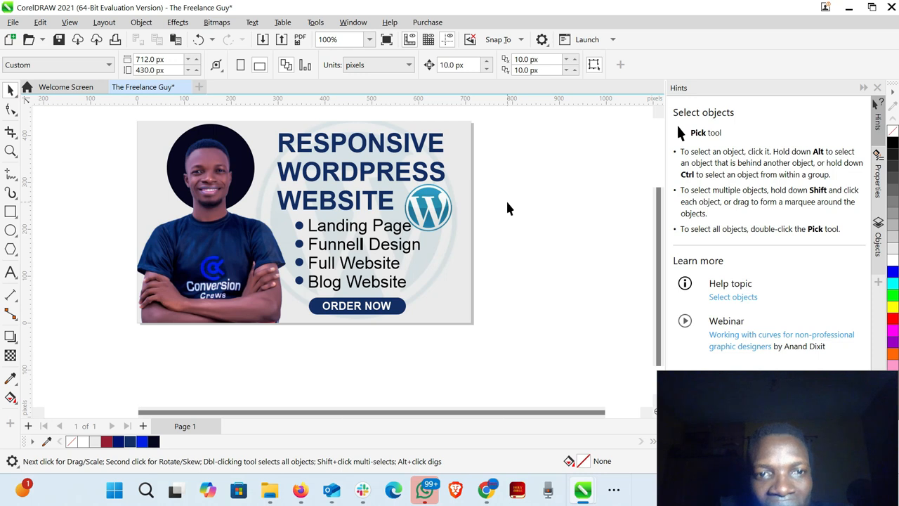
# - Group all objects of the gig design and start exporting the group for web
pyautogui.scroll(2, 317, 218)
pyautogui.scroll(-1, 318, 218)
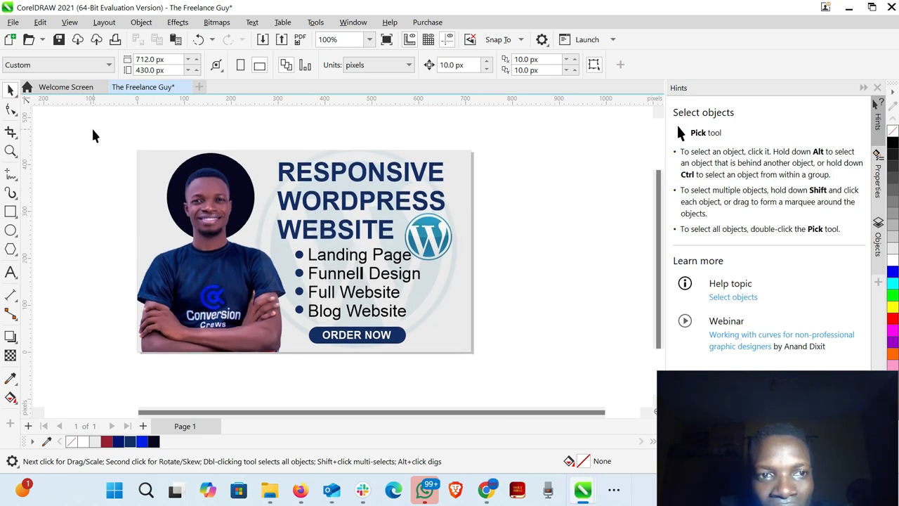
pyautogui.moveTo(92, 130); pyautogui.dragTo(516, 377)
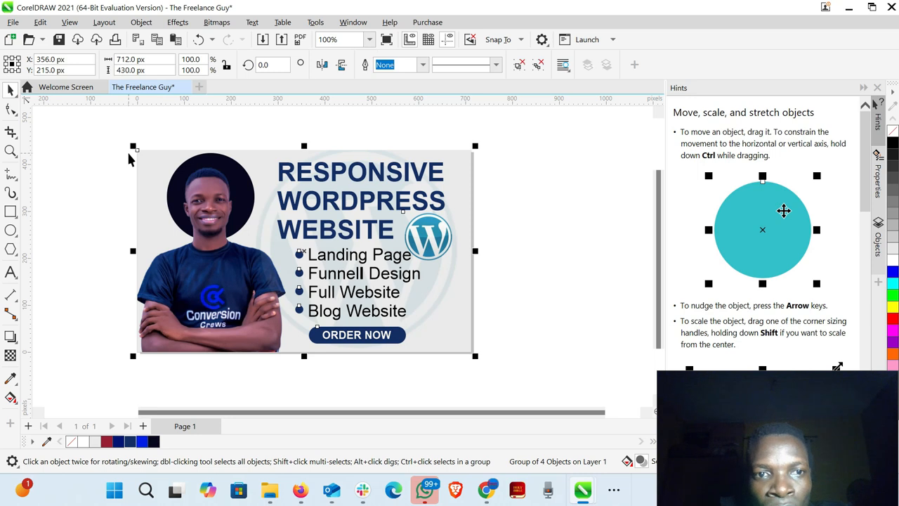
pyautogui.click(13, 22)
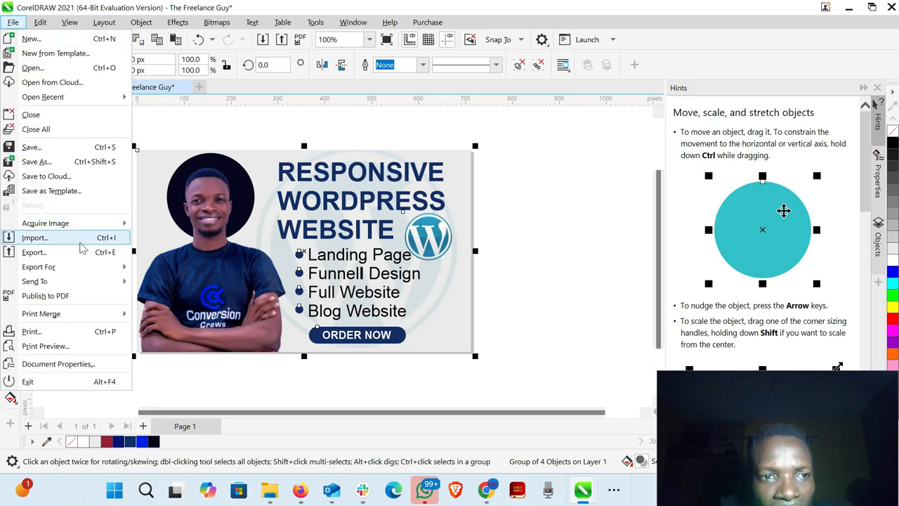
pyautogui.moveTo(100, 274)
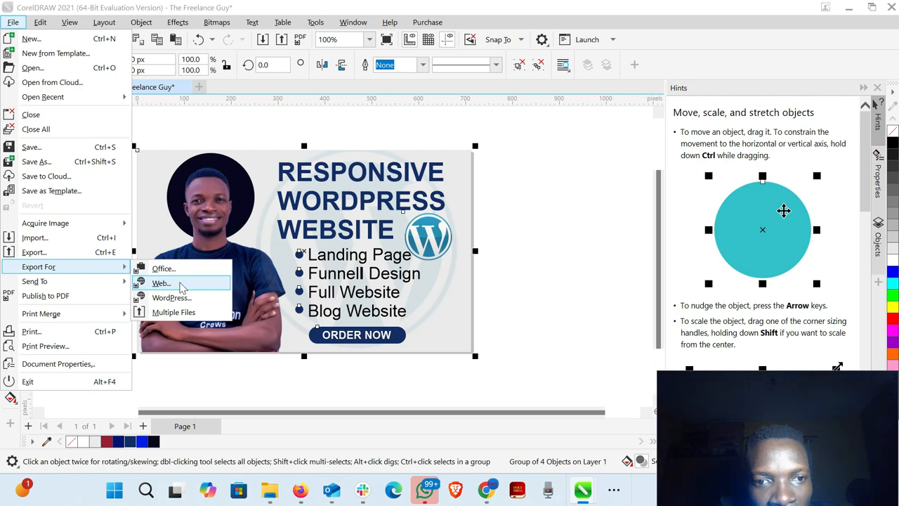
pyautogui.click(161, 283)
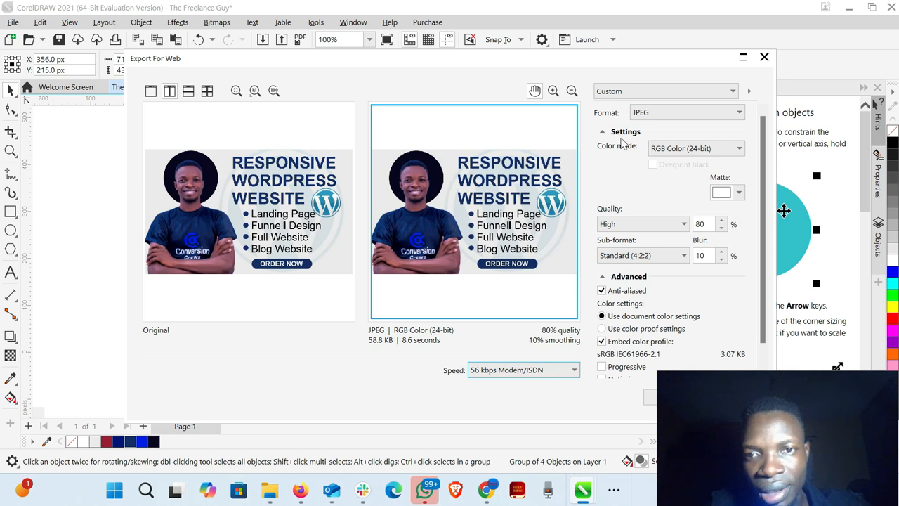
# - Set the web export format to JPEG with the RGB Color (24-bit) color mode
pyautogui.click(669, 112)
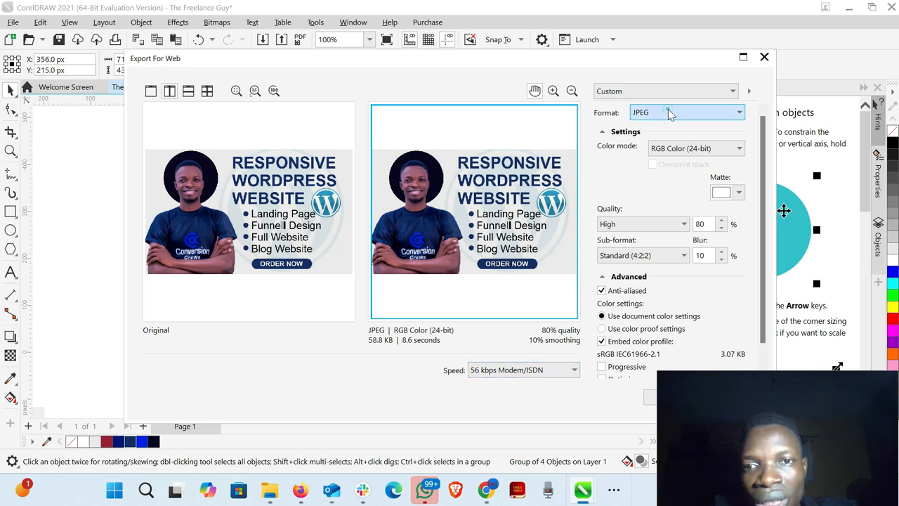
pyautogui.click(649, 146)
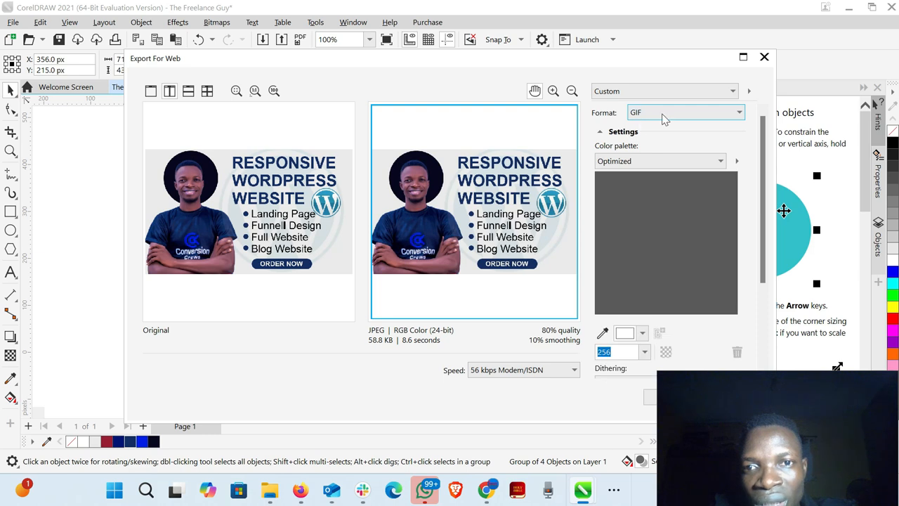
pyautogui.click(664, 116)
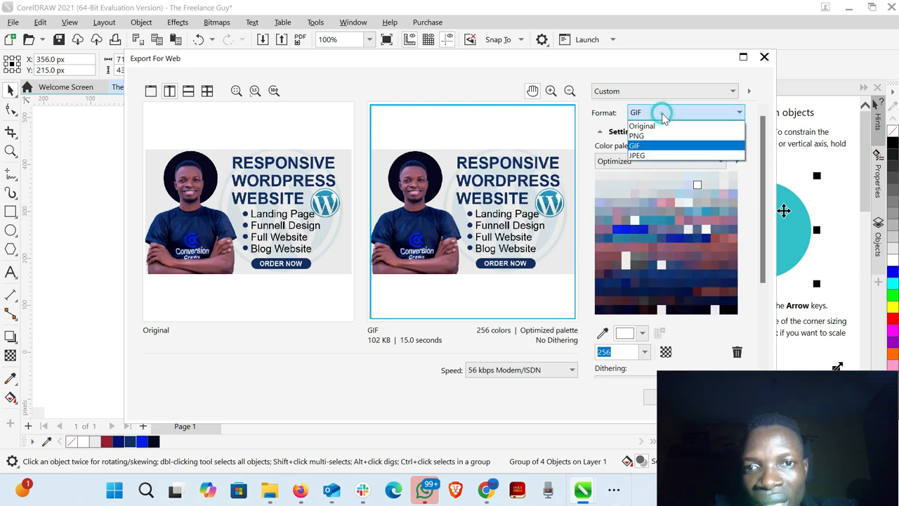
pyautogui.click(653, 156)
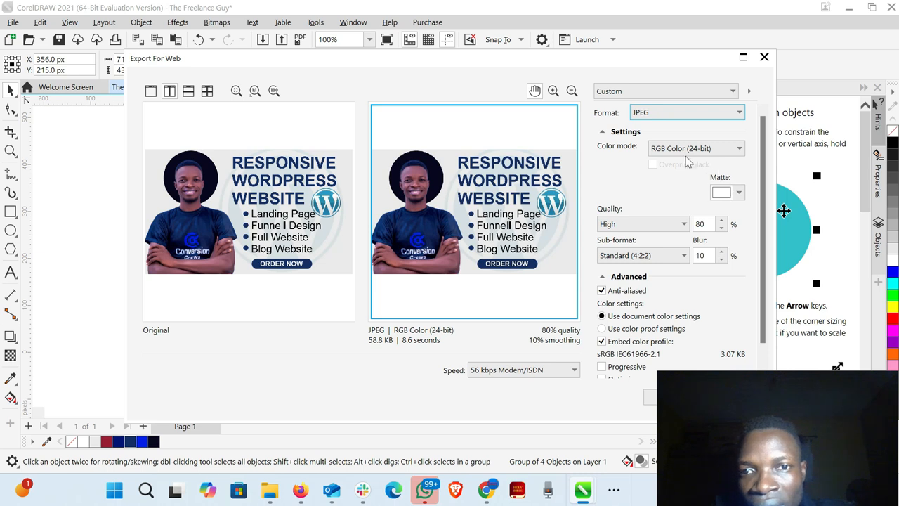
pyautogui.click(728, 149)
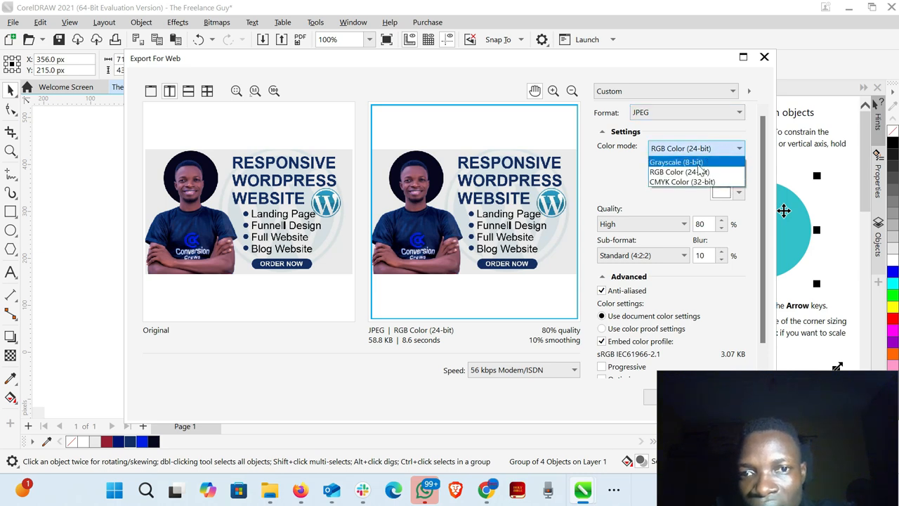
pyautogui.click(674, 171)
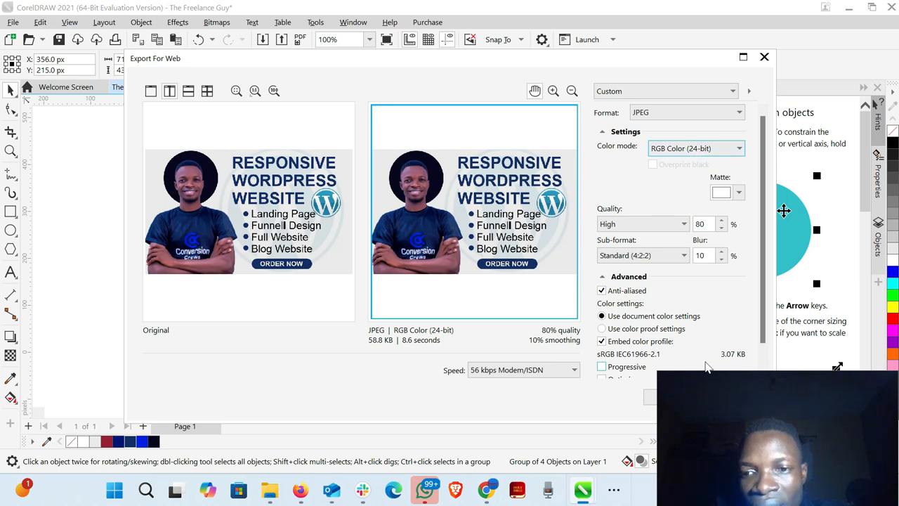
# - Save the exported JPEG in the Documents folder under the file name "The Freelance Guy"
pyautogui.click(648, 399)
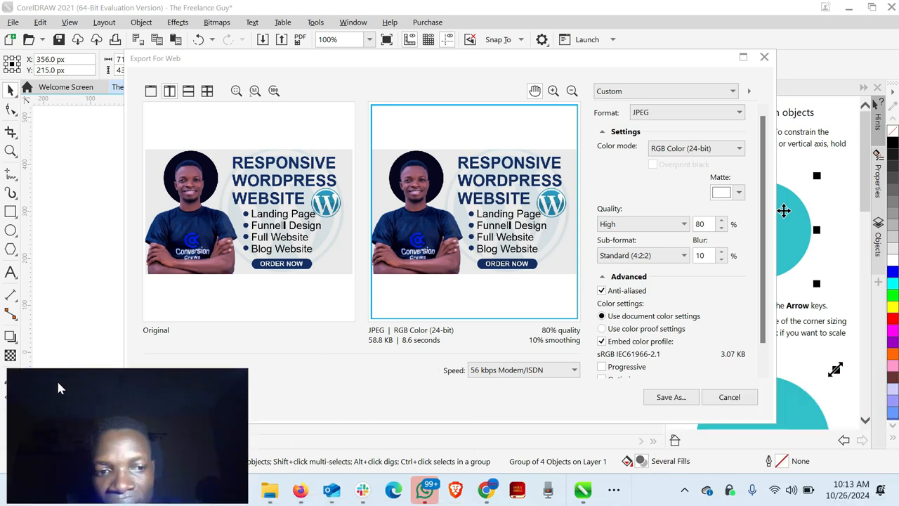
pyautogui.click(671, 397)
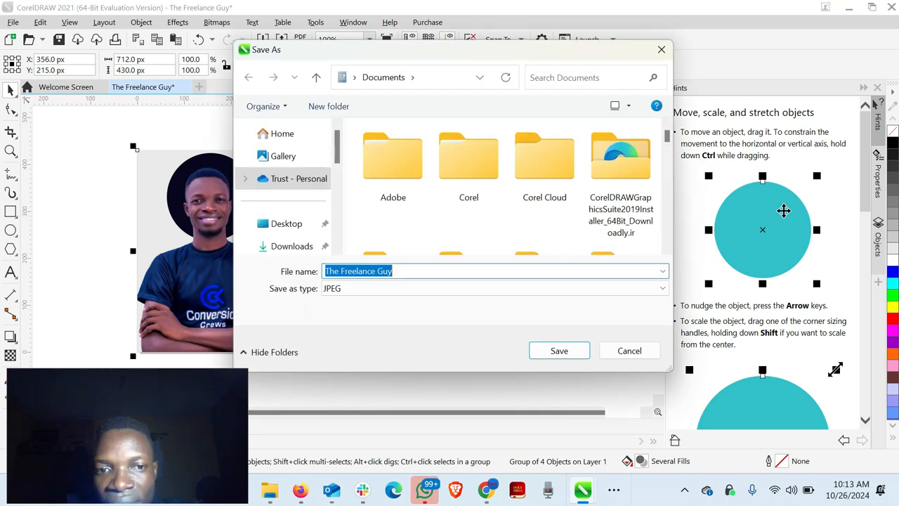
pyautogui.scroll(-2, 391, 190)
pyautogui.scroll(2, 391, 190)
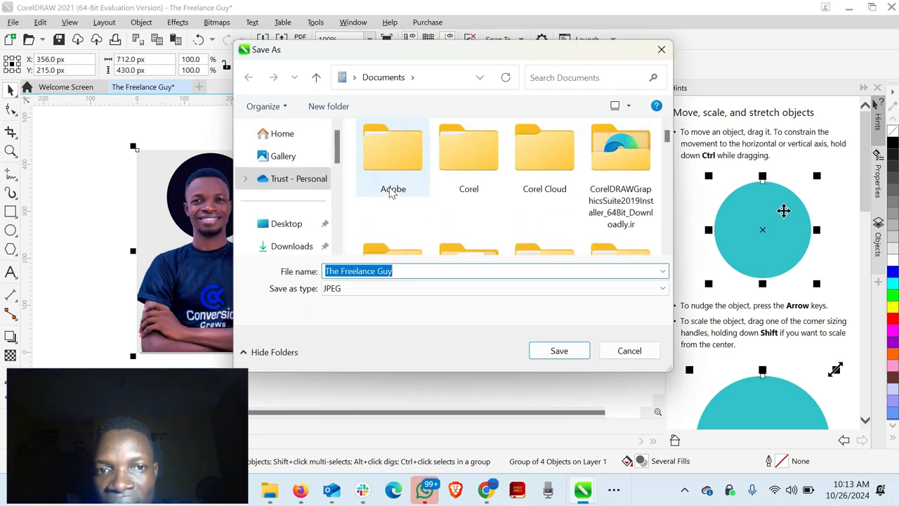
pyautogui.scroll(-1, 284, 238)
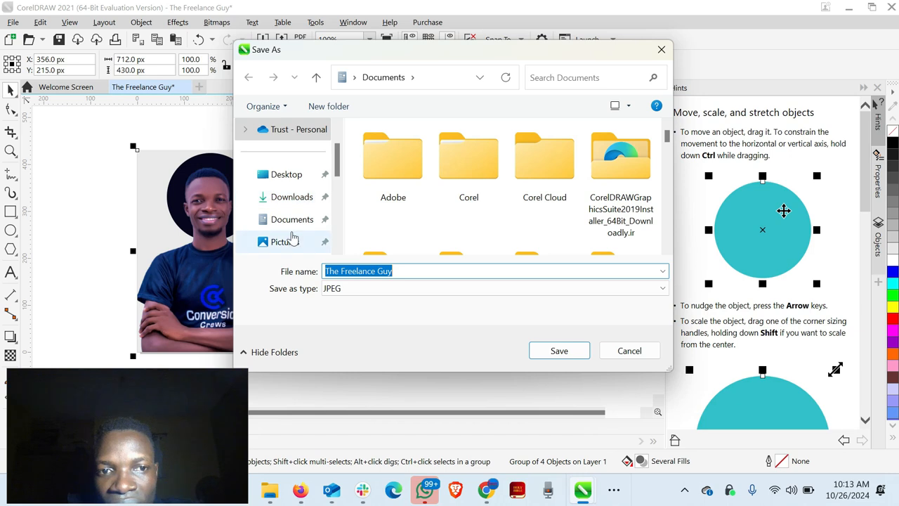
pyautogui.click(293, 231)
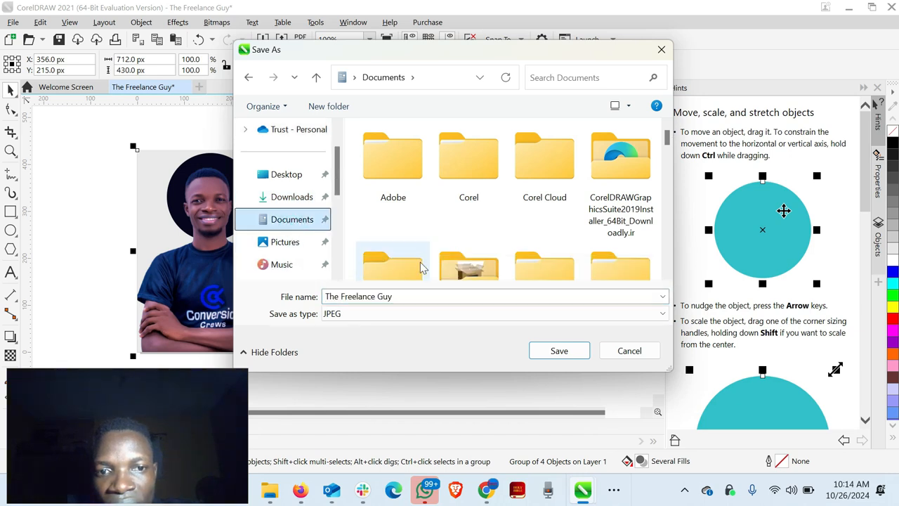
pyautogui.click(562, 348)
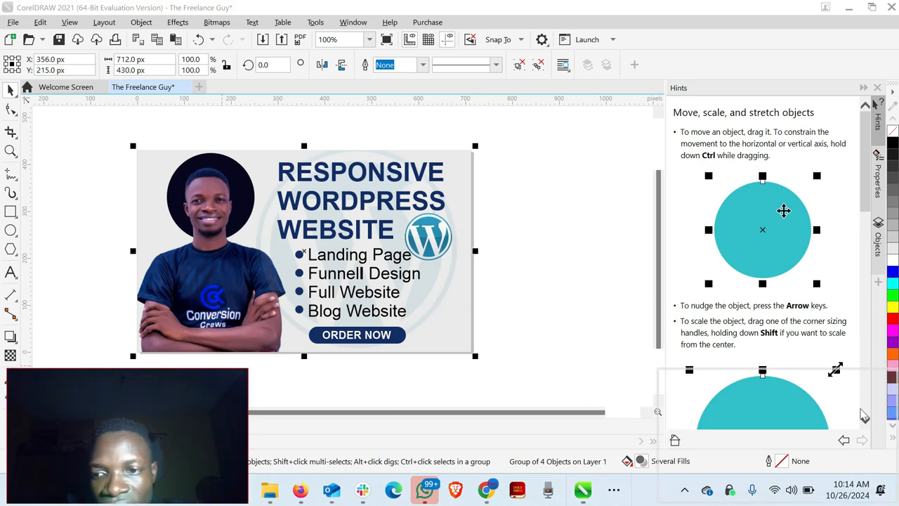
# - Switch to File Explorer, open the exported image "The Freelance Guy" from the Documents folder and inspect it at different zoom levels
pyautogui.click(269, 492)
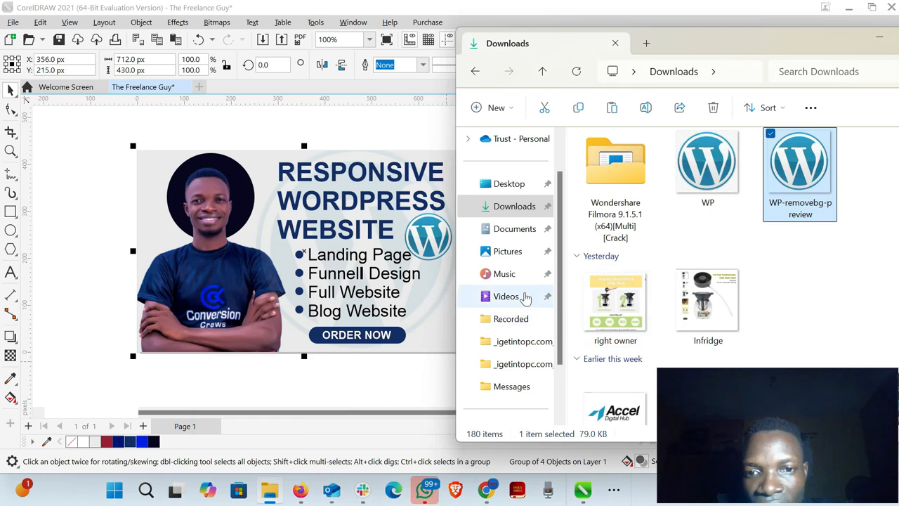
pyautogui.click(516, 236)
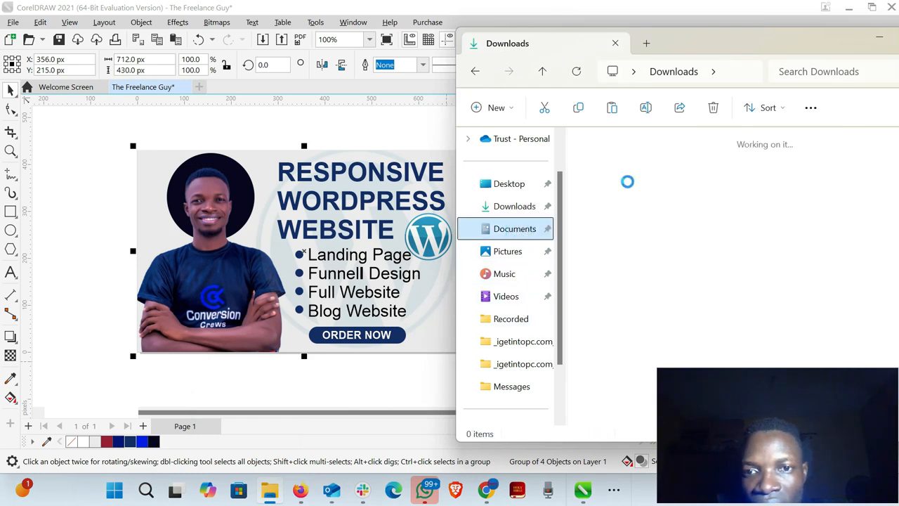
pyautogui.click(624, 187)
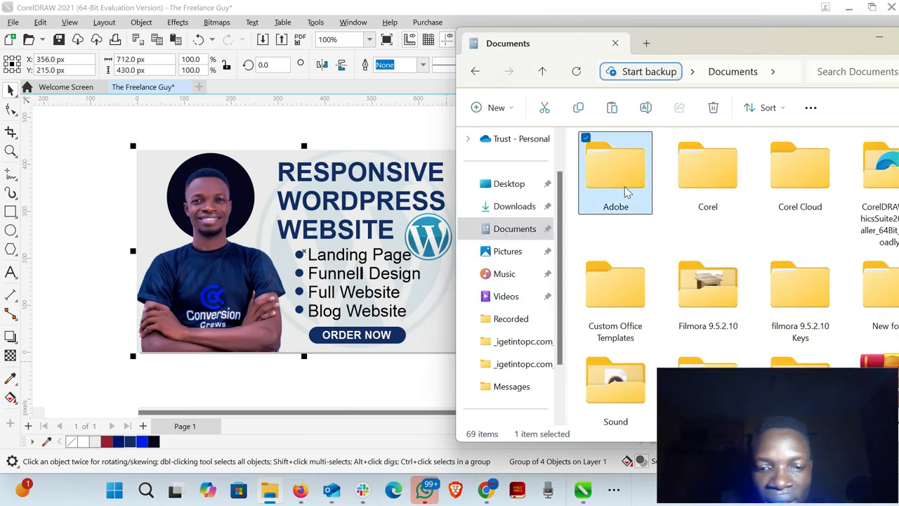
pyautogui.press('t')
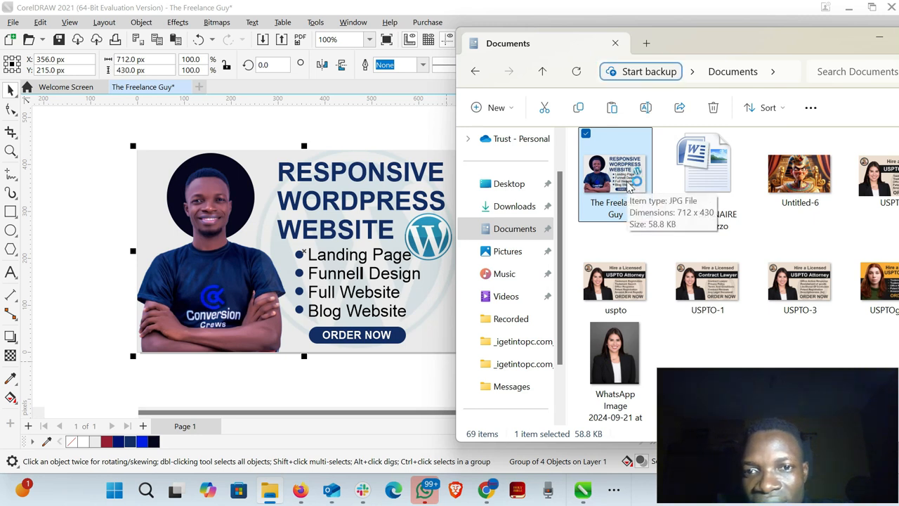
pyautogui.doubleClick(629, 184)
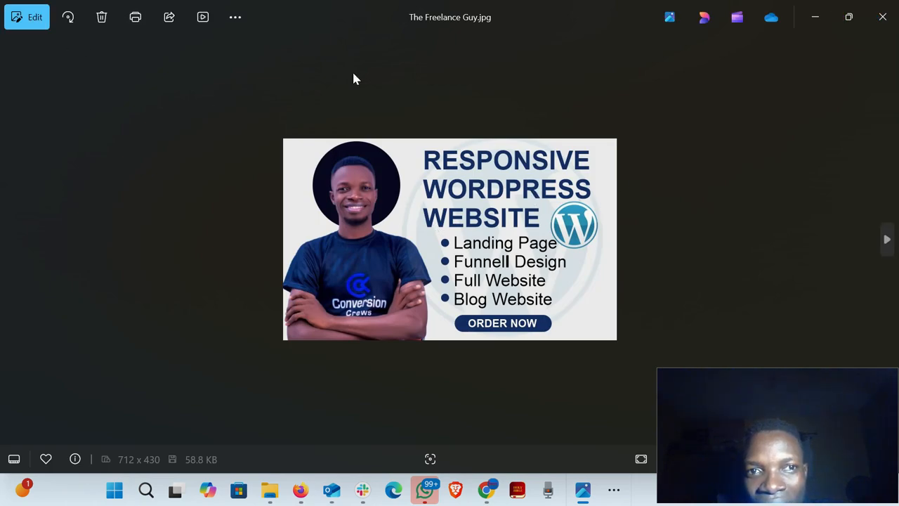
pyautogui.scroll(5, 501, 220)
pyautogui.scroll(-2, 501, 220)
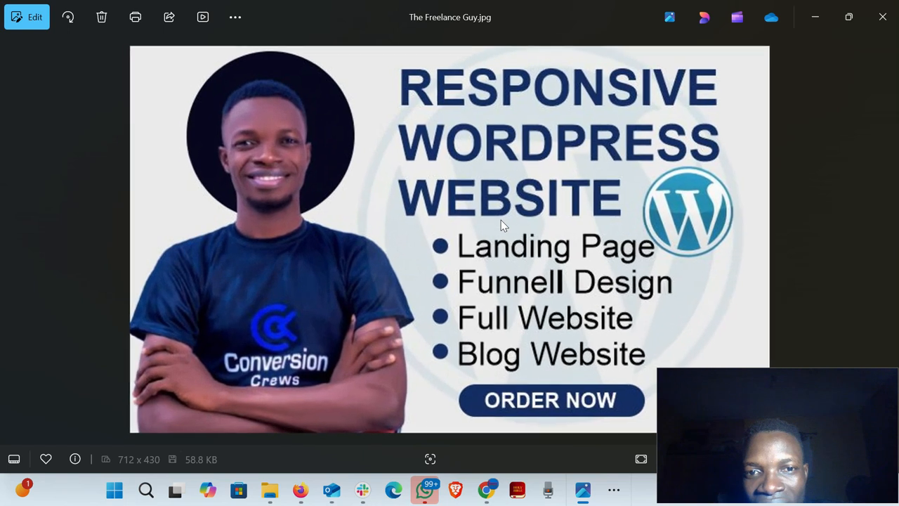
pyautogui.scroll(-3, 501, 224)
pyautogui.scroll(1, 501, 224)
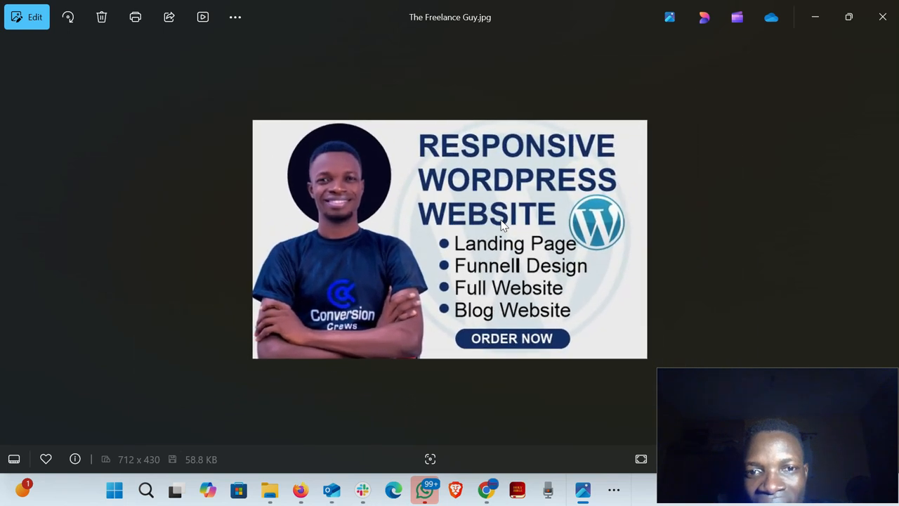
pyautogui.scroll(1, 502, 223)
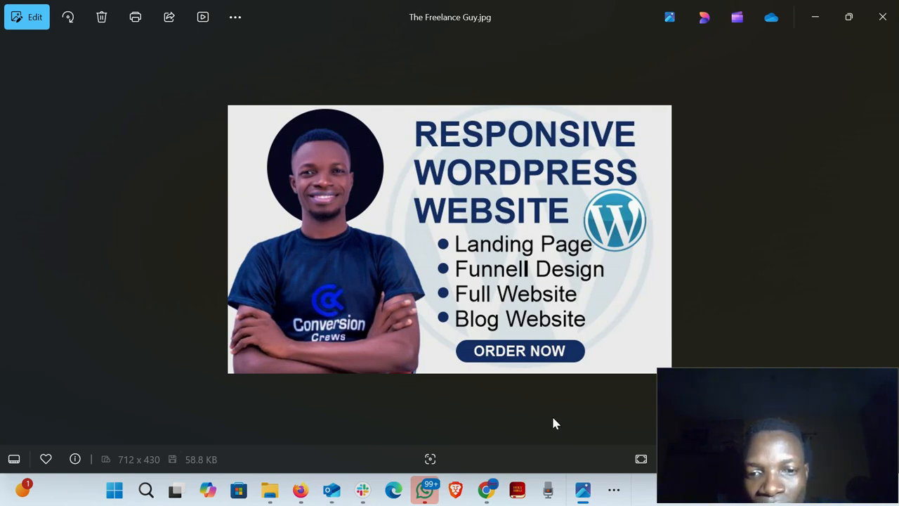
# - Switch to Firefox to view the reference Fiverr gig for a responsive WordPress website, and return to the exported image
pyautogui.click(486, 490)
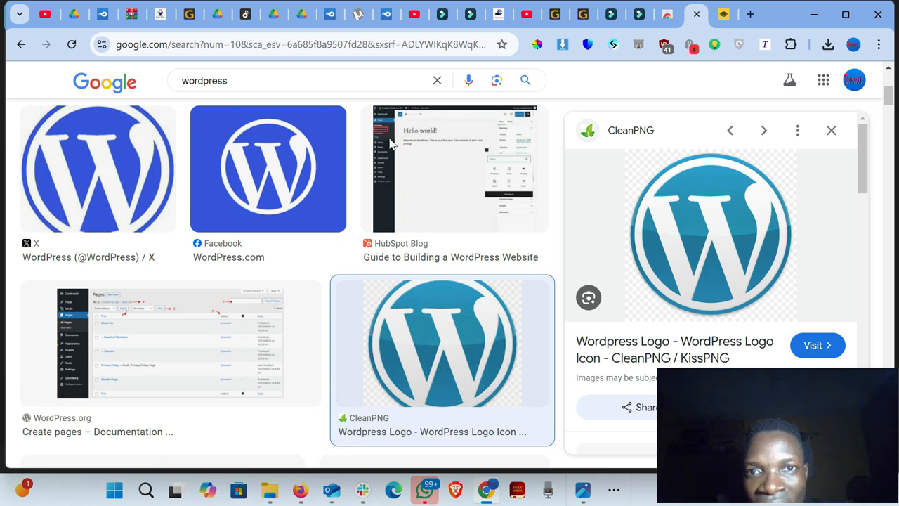
pyautogui.click(304, 500)
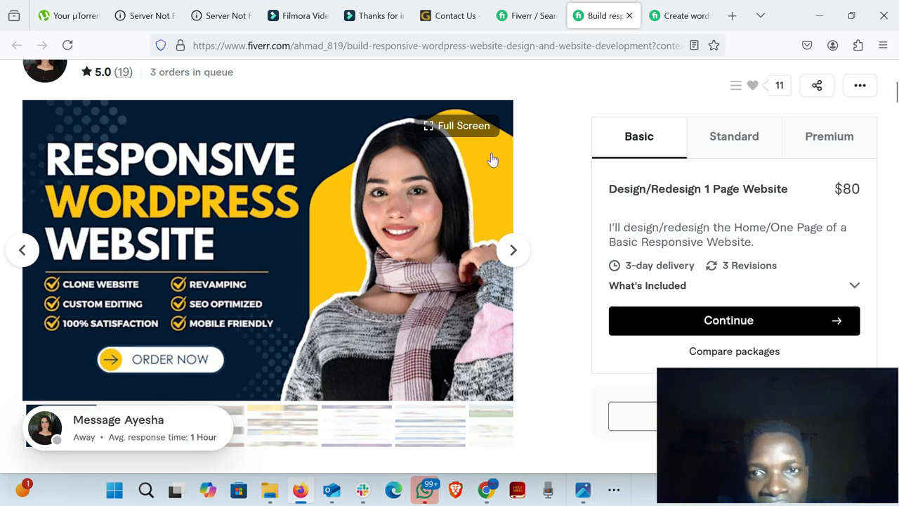
pyautogui.click(819, 17)
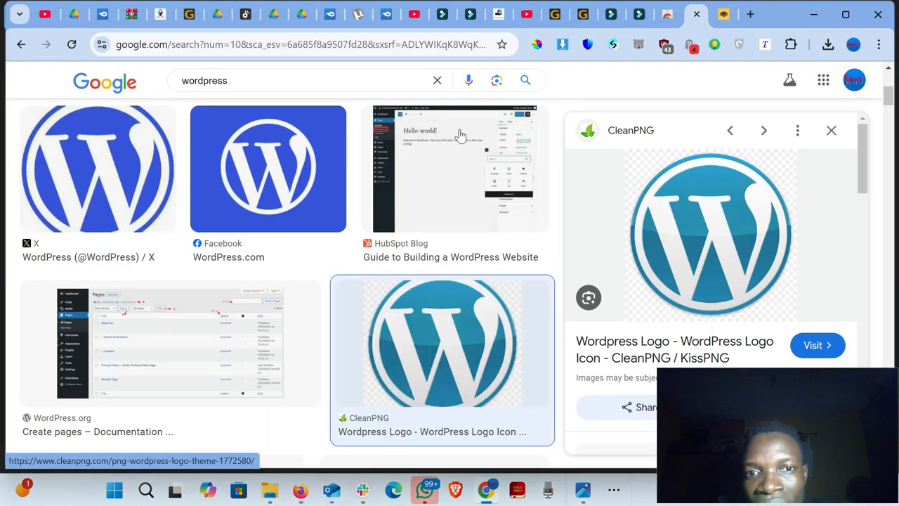
pyautogui.click(813, 19)
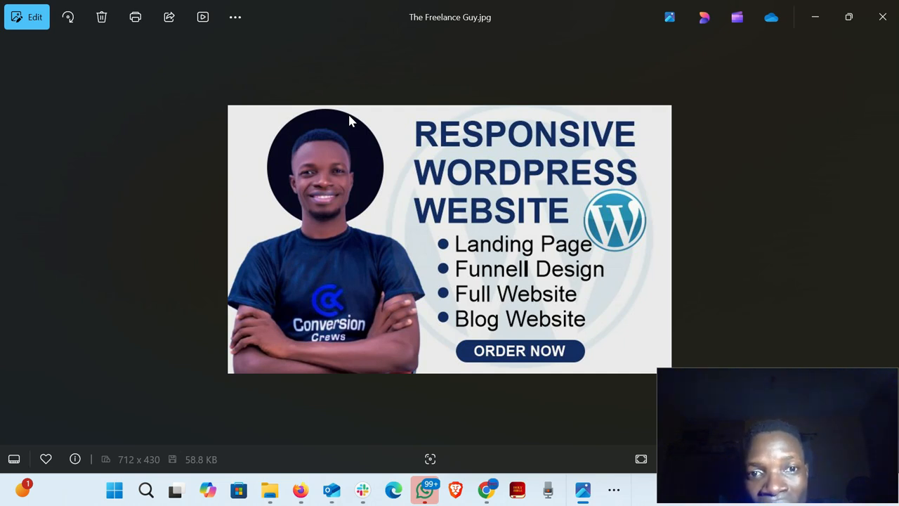
# - Minimize the image viewer and close the Documents folder window to return to the gig design in CorelDRAW
pyautogui.click(813, 22)
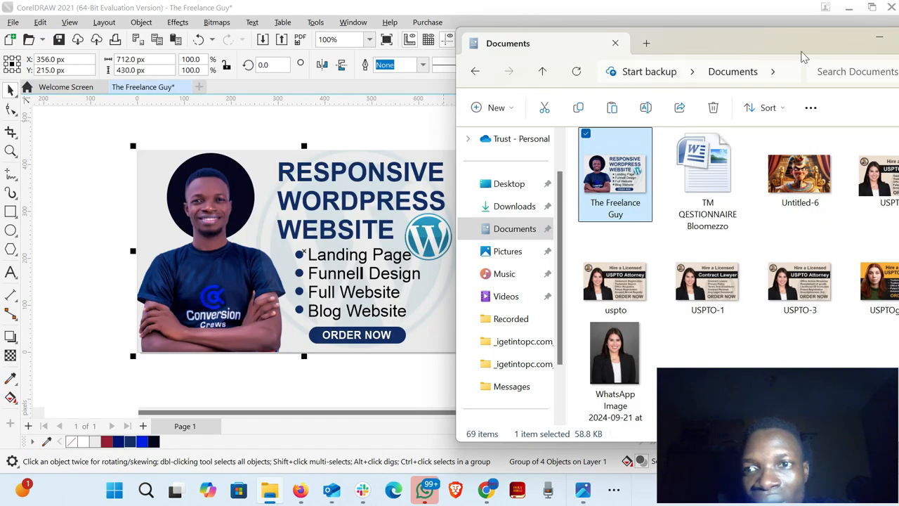
pyautogui.moveTo(802, 40); pyautogui.dragTo(443, 43)
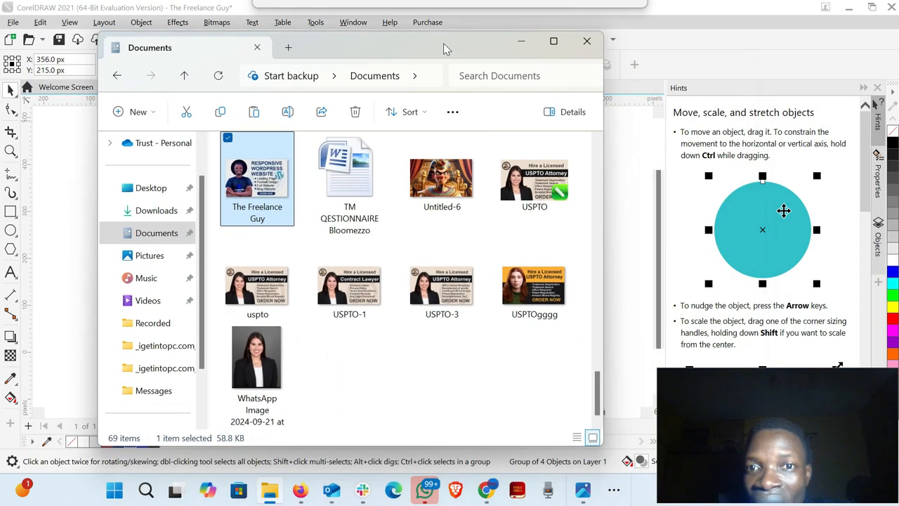
pyautogui.click(587, 42)
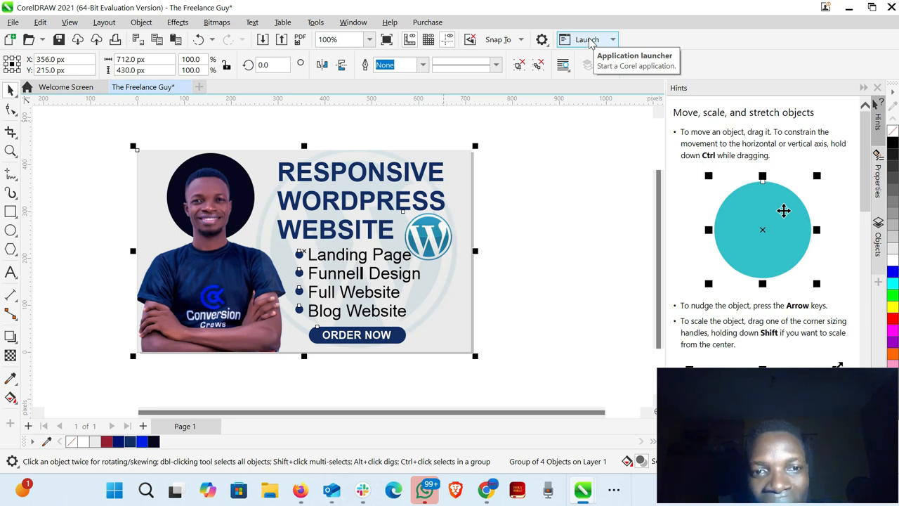
pyautogui.click(588, 39)
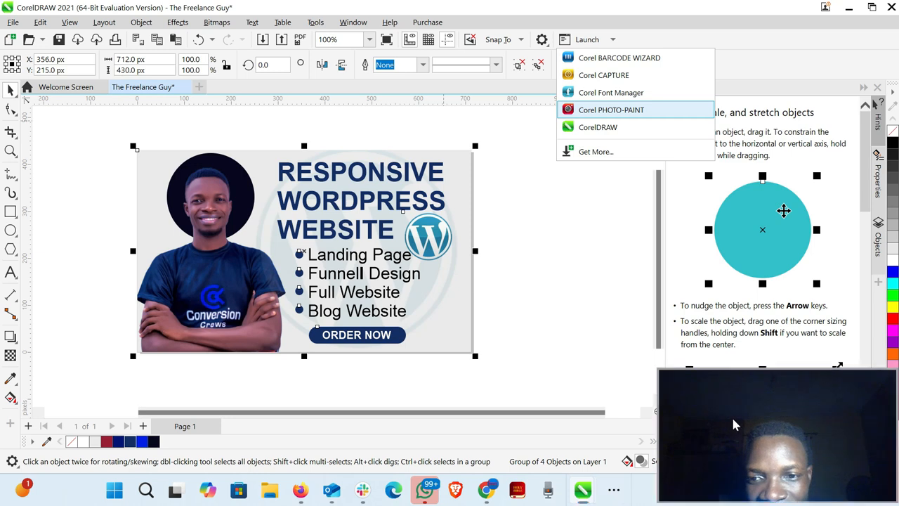
pyautogui.moveTo(732, 415); pyautogui.dragTo(374, 397)
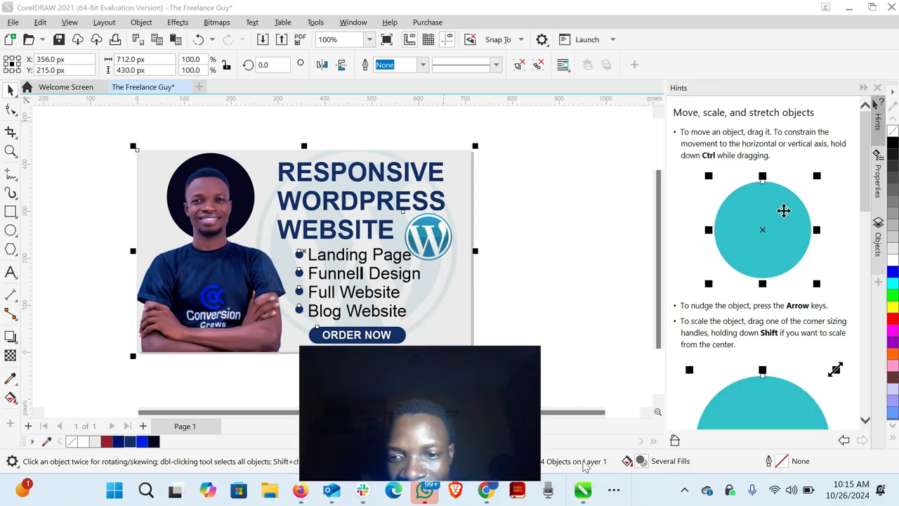
pyautogui.click(686, 491)
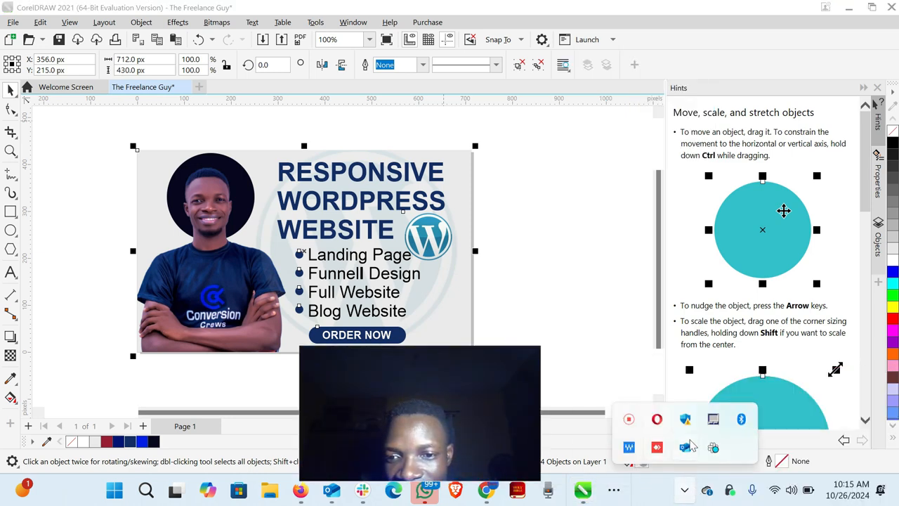